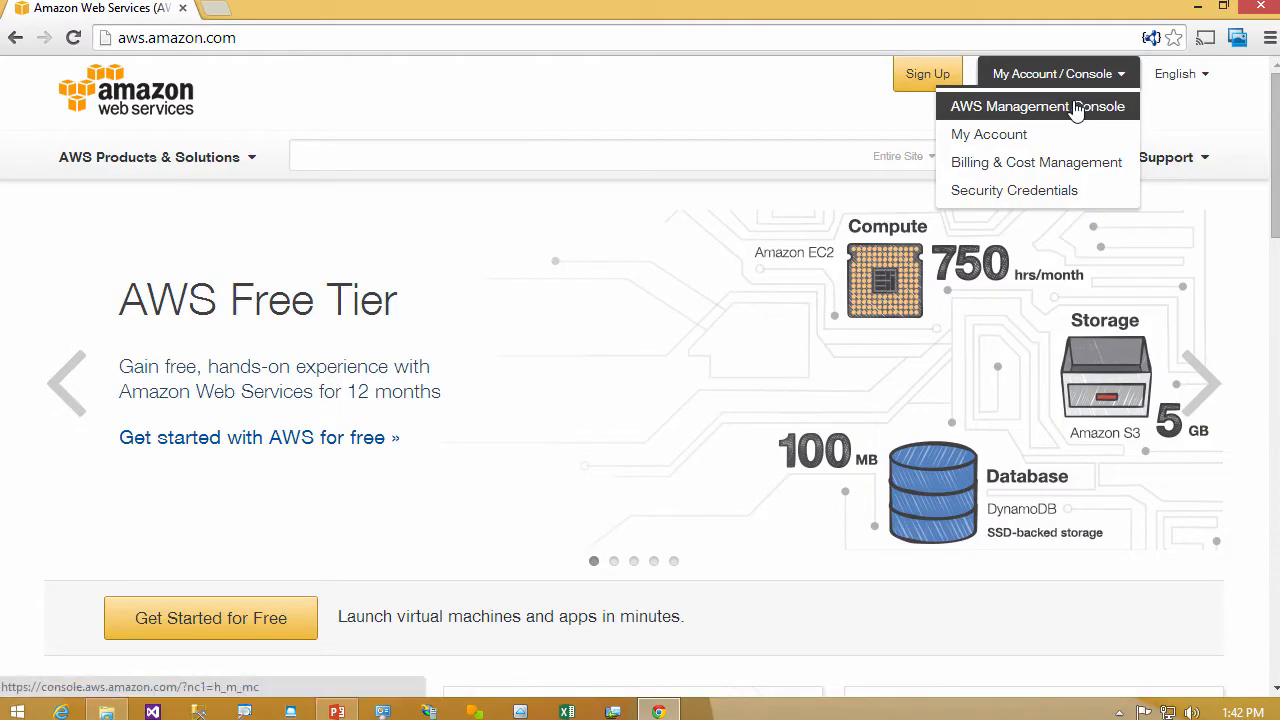
- Open the AWS Management Console and display the EC2 service's list of Amazon Machine Images (AMIs)
left_click(1075, 108)
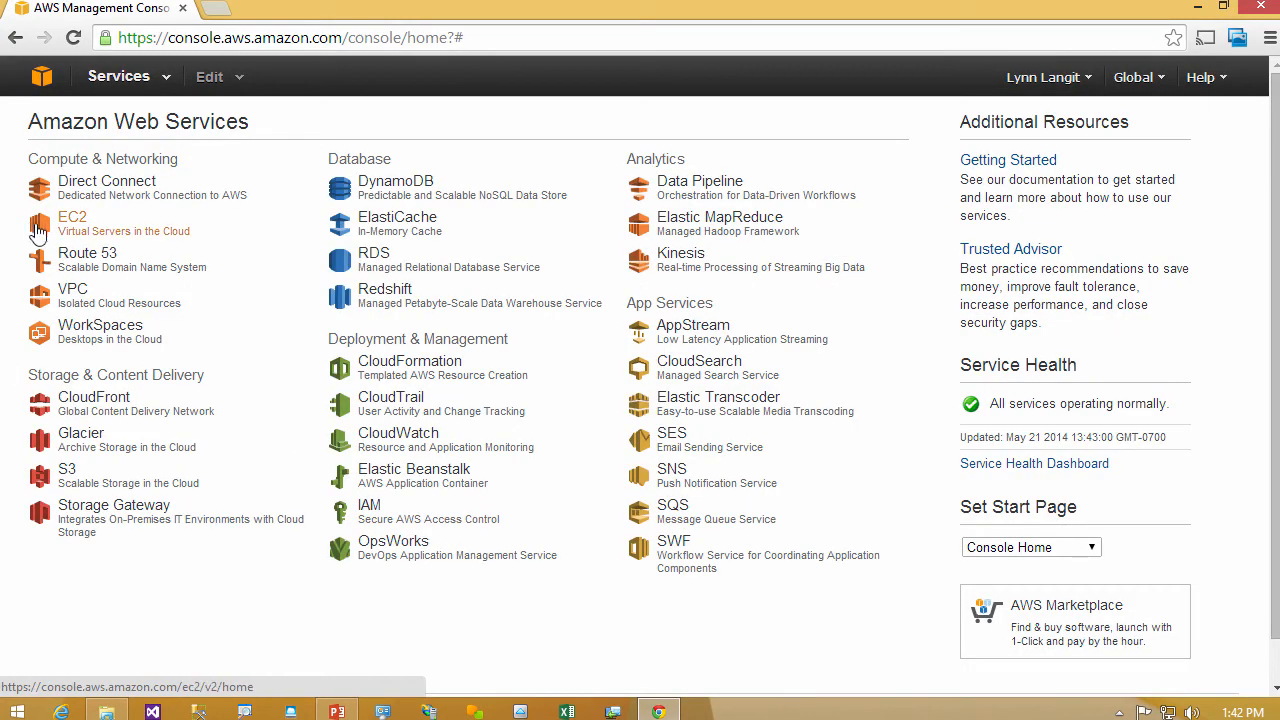
left_click(97, 229)
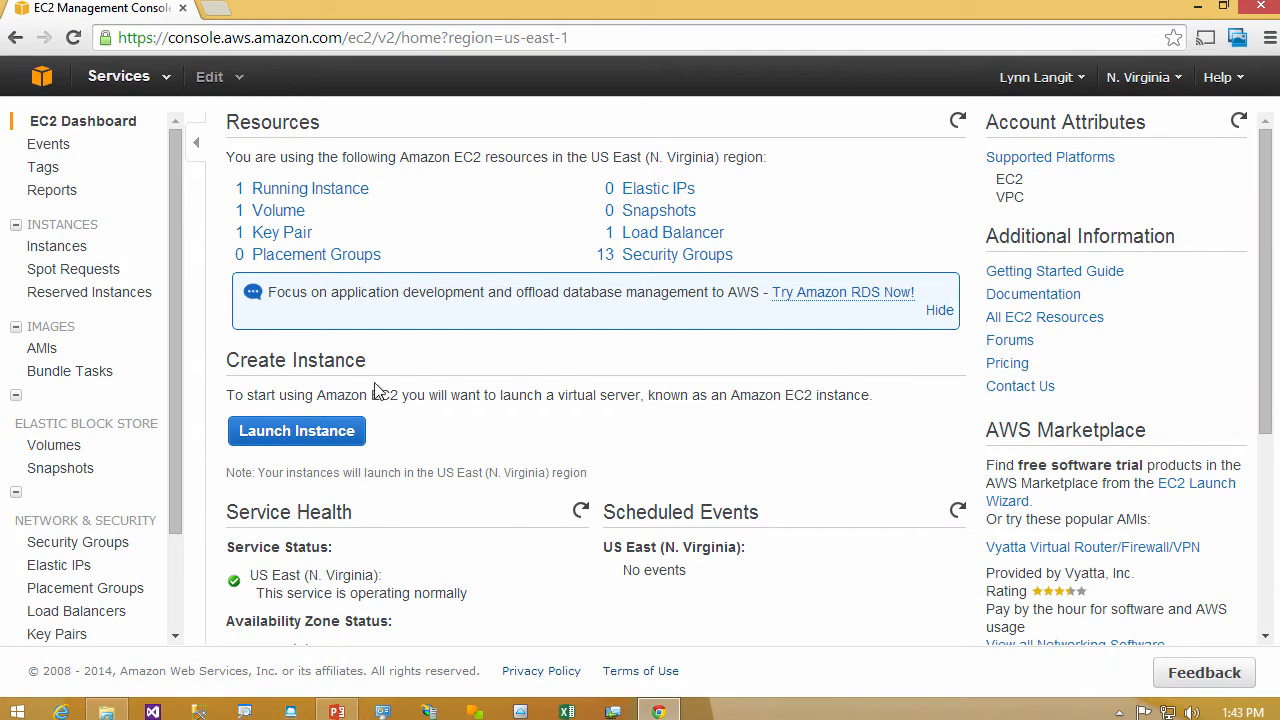
left_click(42, 349)
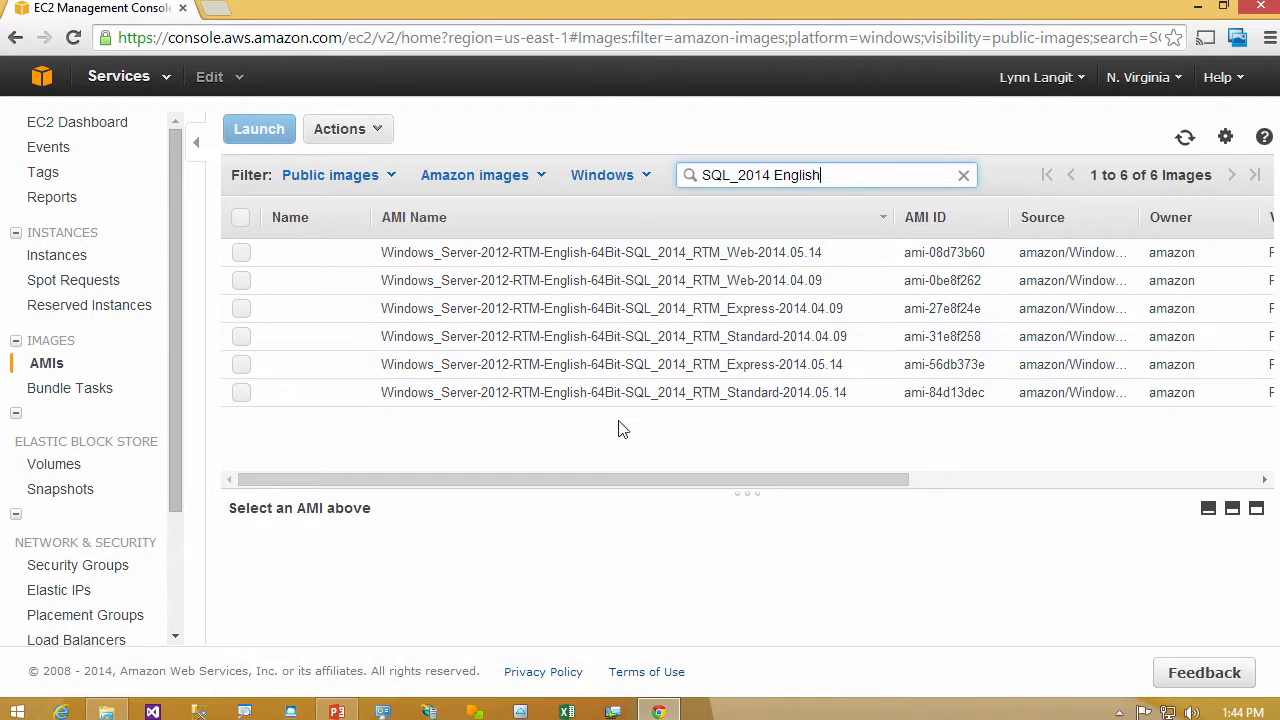
- Select the Windows Server 2012 SQL_2014_RTM_Express-2014.04.09 AMI and examine its full details, down to the block devices
left_click(760, 308)
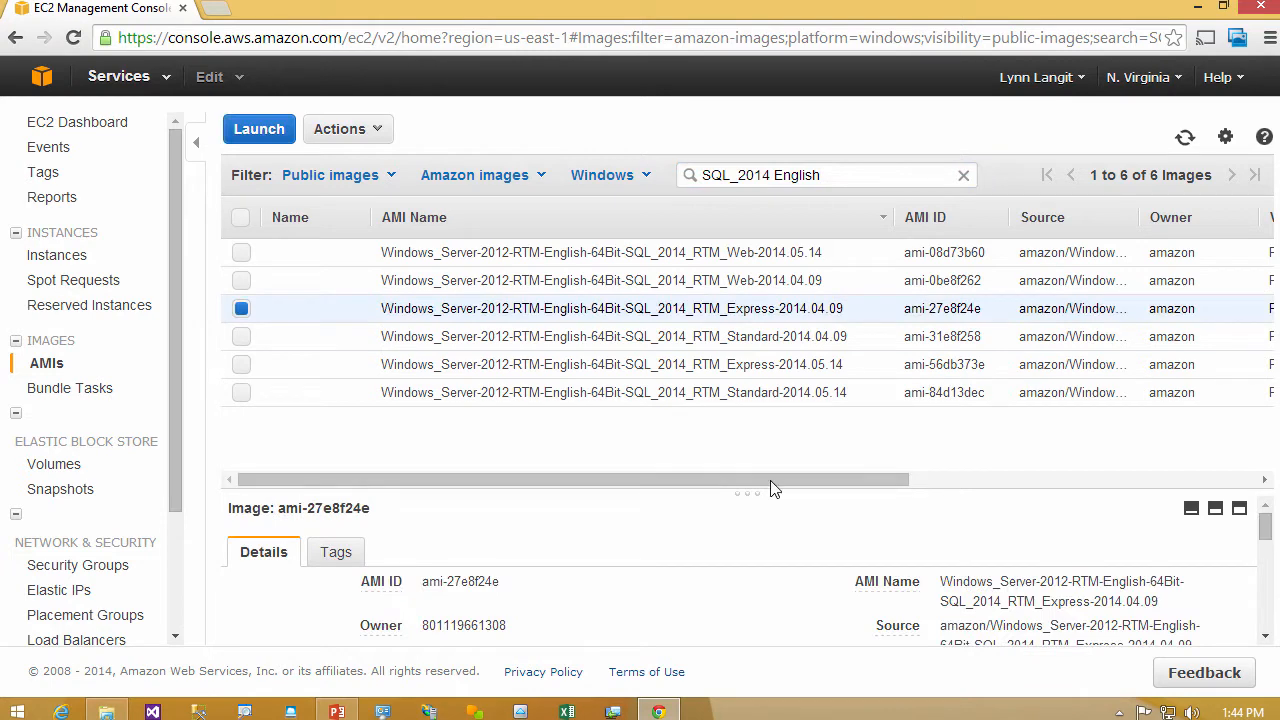
left_click_drag(748, 493, 785, 316)
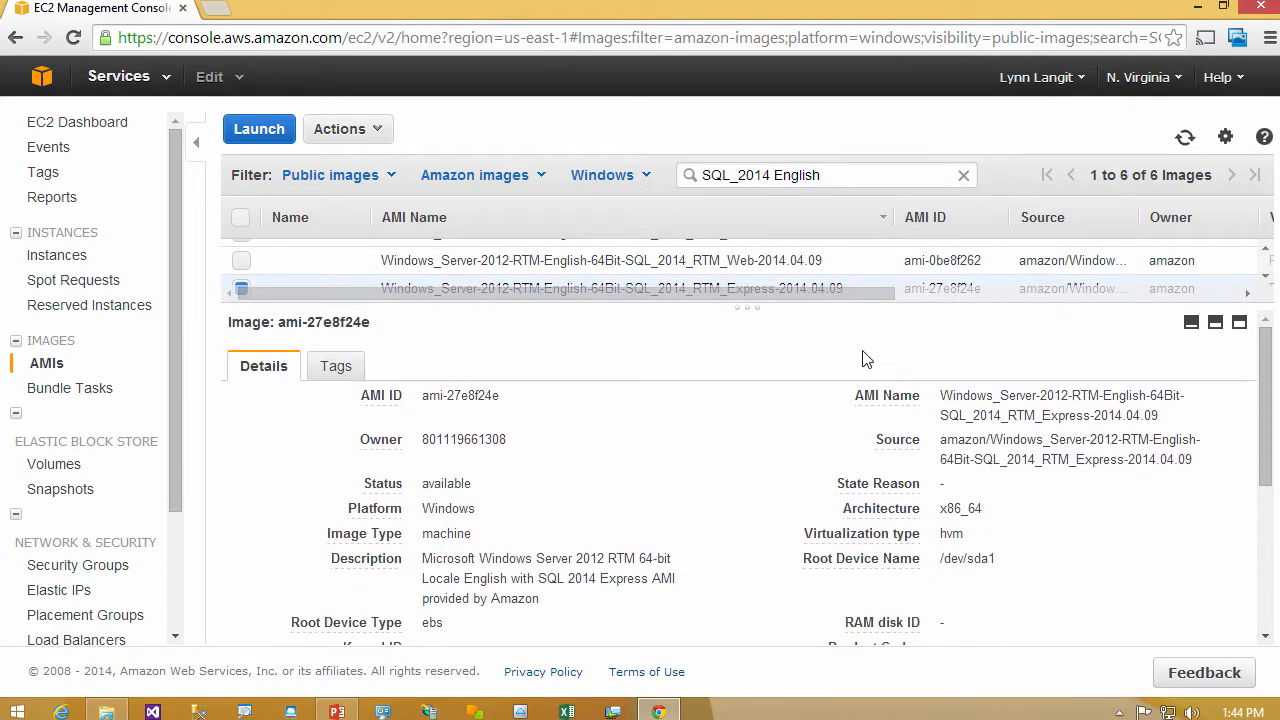
left_click_drag(1268, 483, 1273, 615)
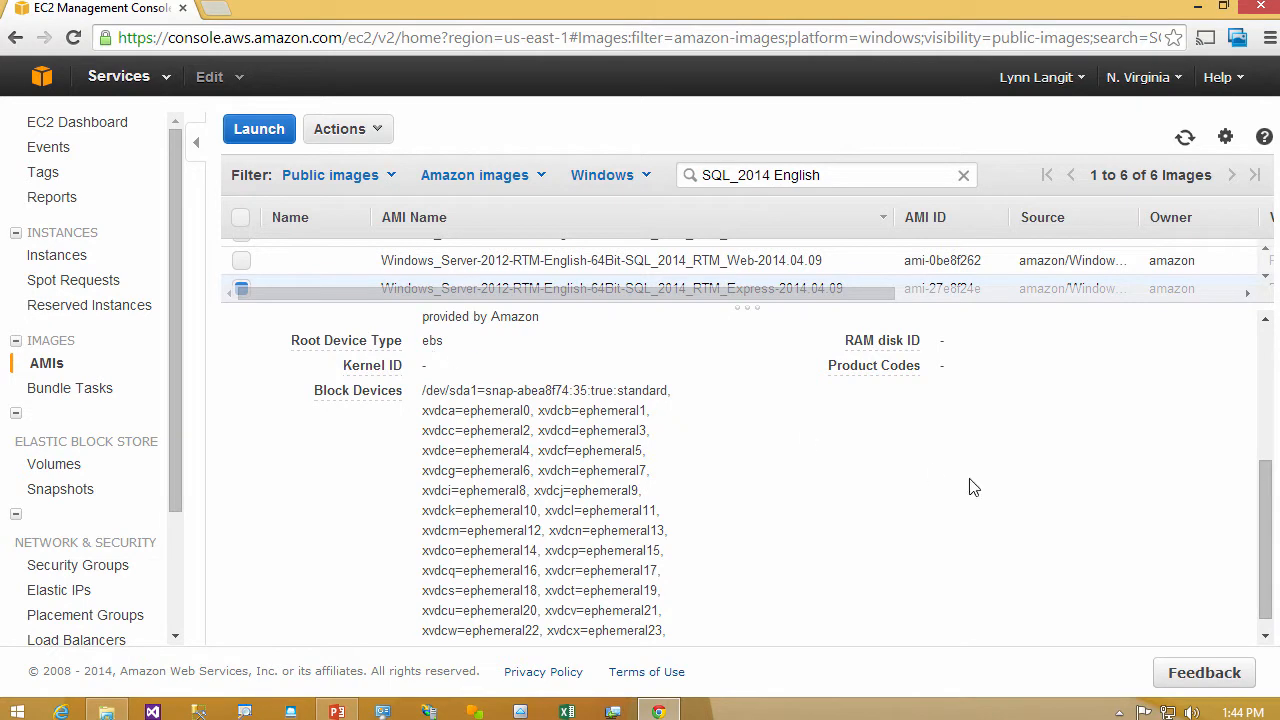
left_click_drag(1271, 577, 1270, 608)
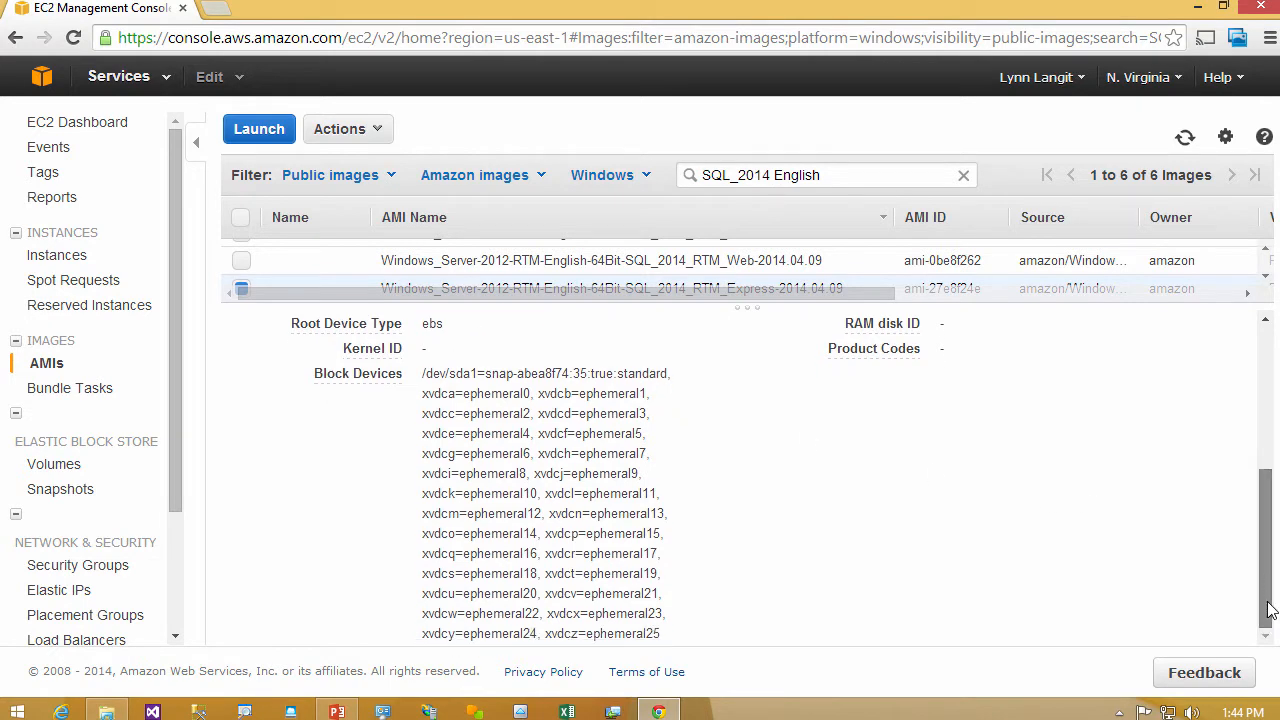
scroll(1270, 608, "up", 6)
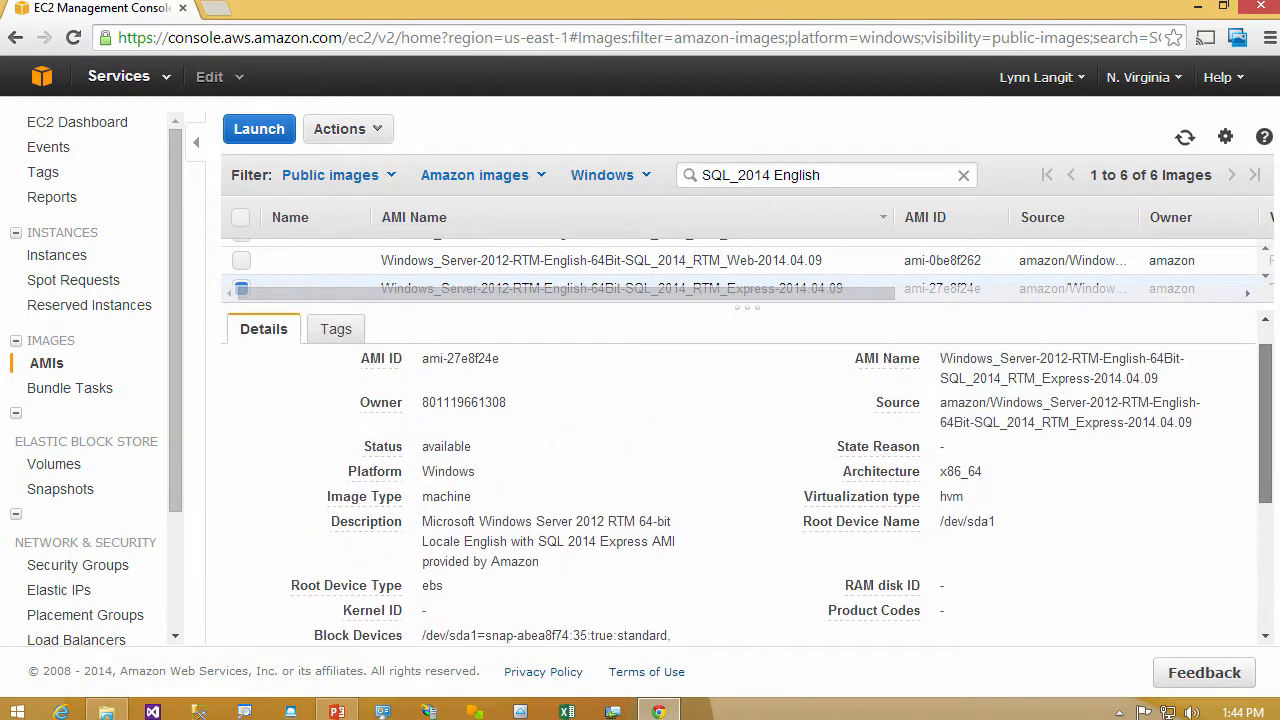
- Start launching an instance from the selected SQL 2014 Express AMI and choose the general purpose m3.medium instance type
left_click(259, 130)
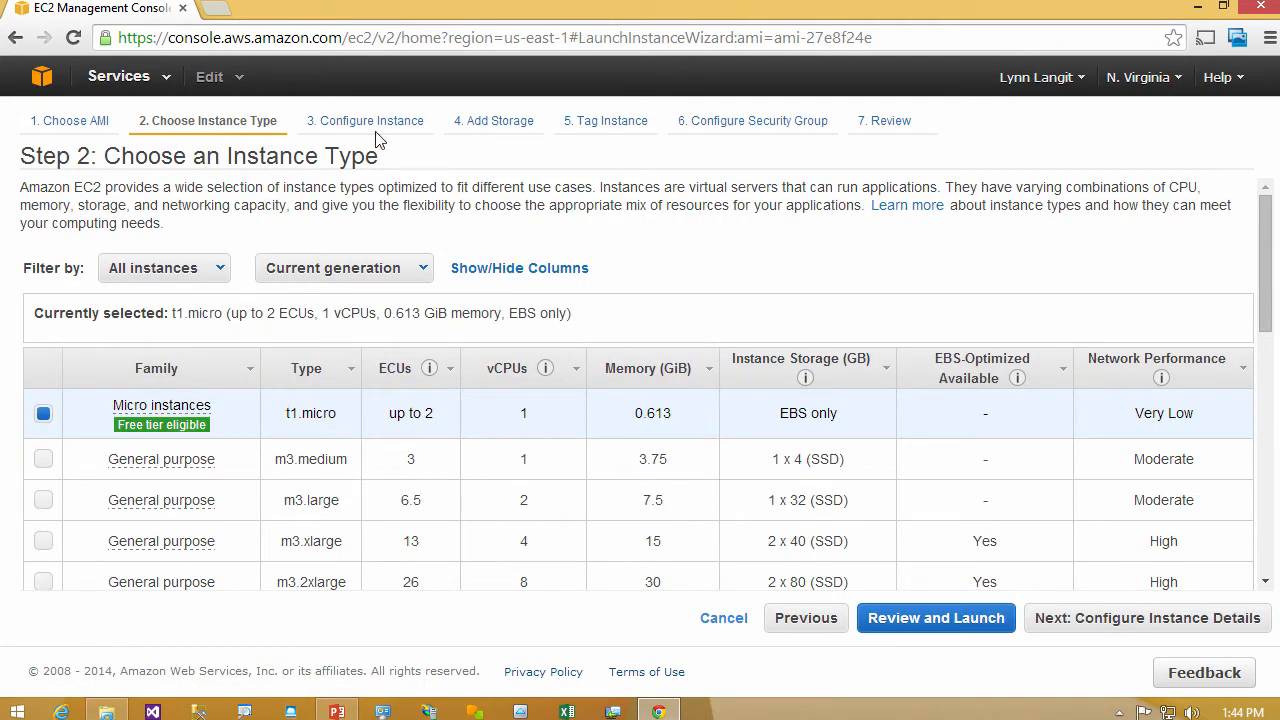
left_click_drag(1267, 315, 1272, 376)
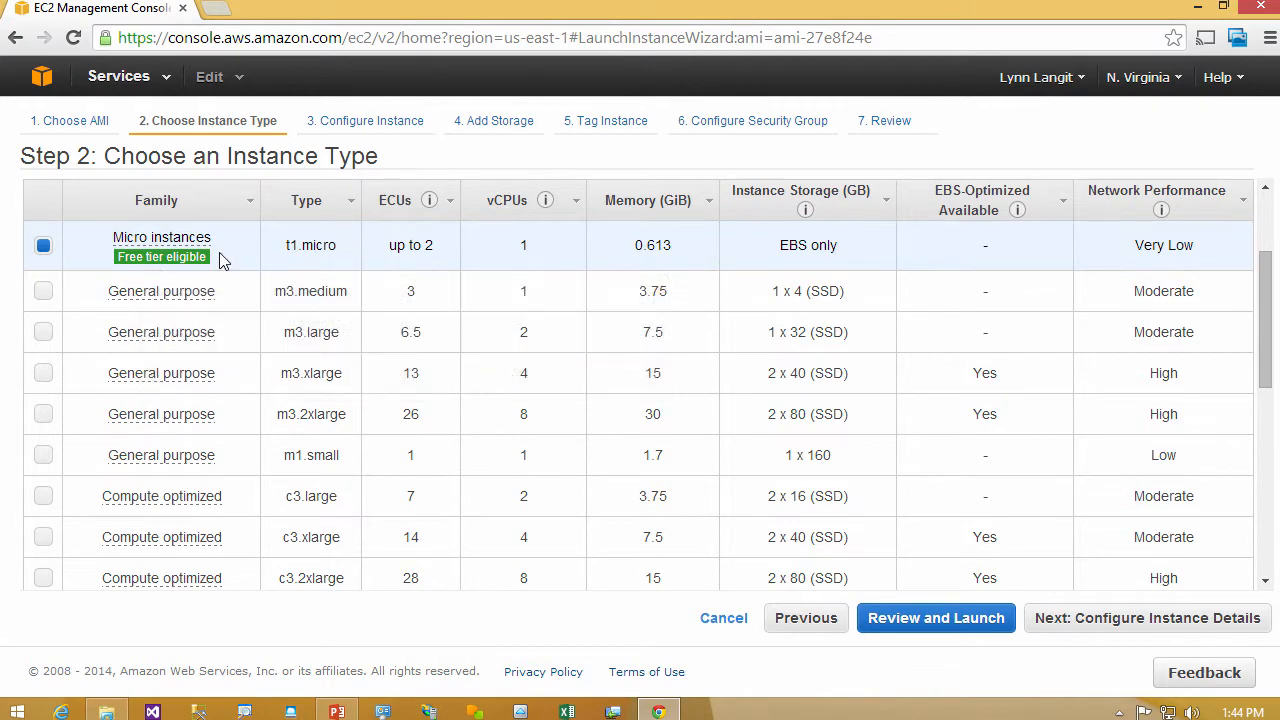
mouse_move(207, 265)
left_click(43, 292)
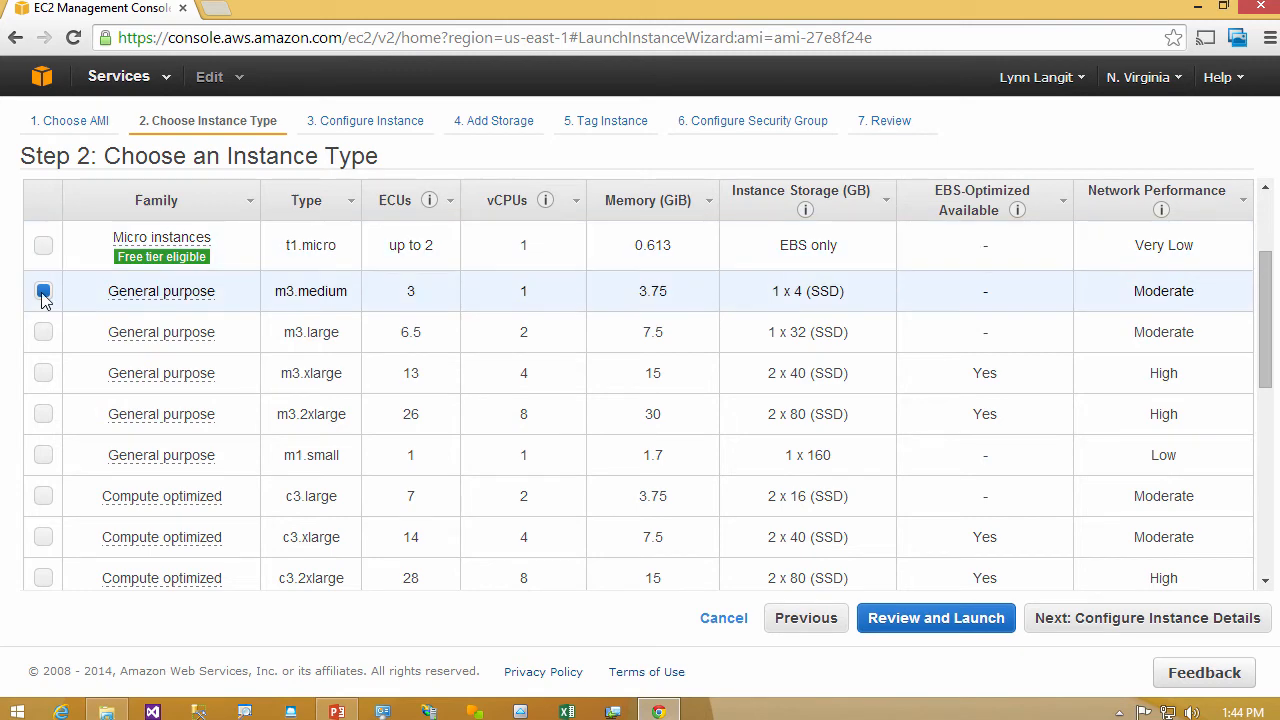
- Proceed through the storage settings to the launch review and launch the instance
left_click(931, 618)
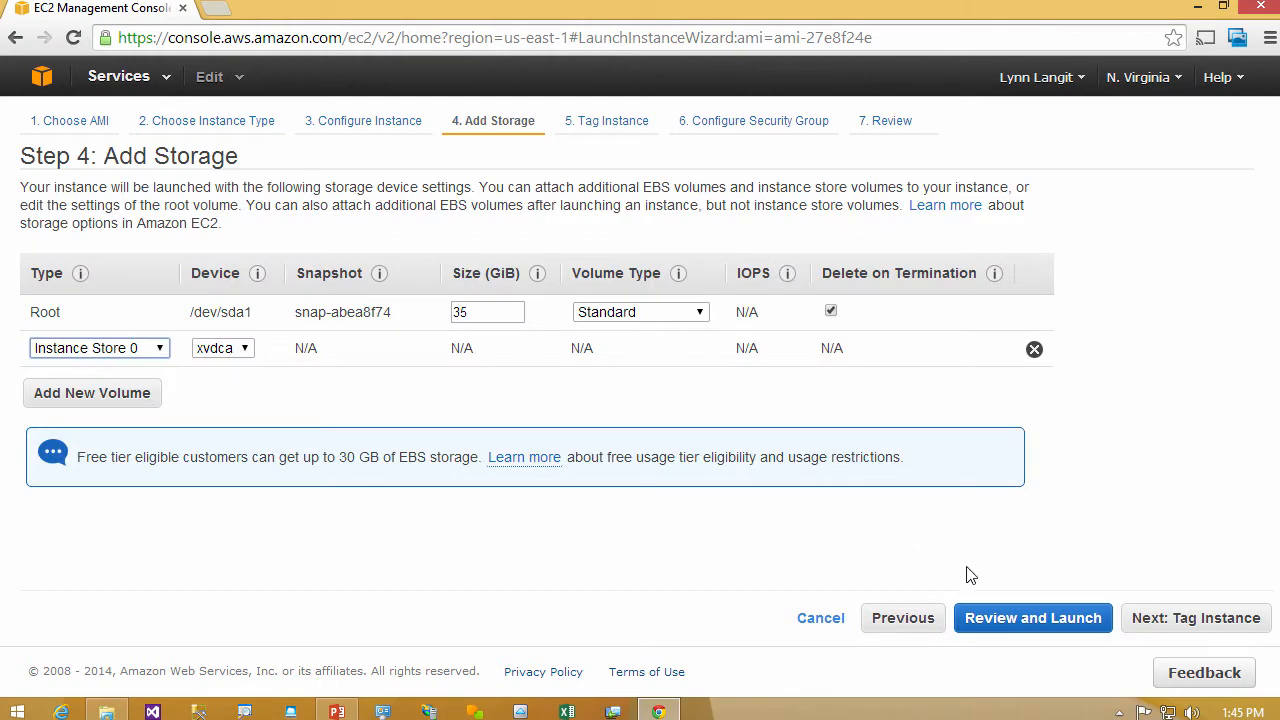
left_click(1035, 630)
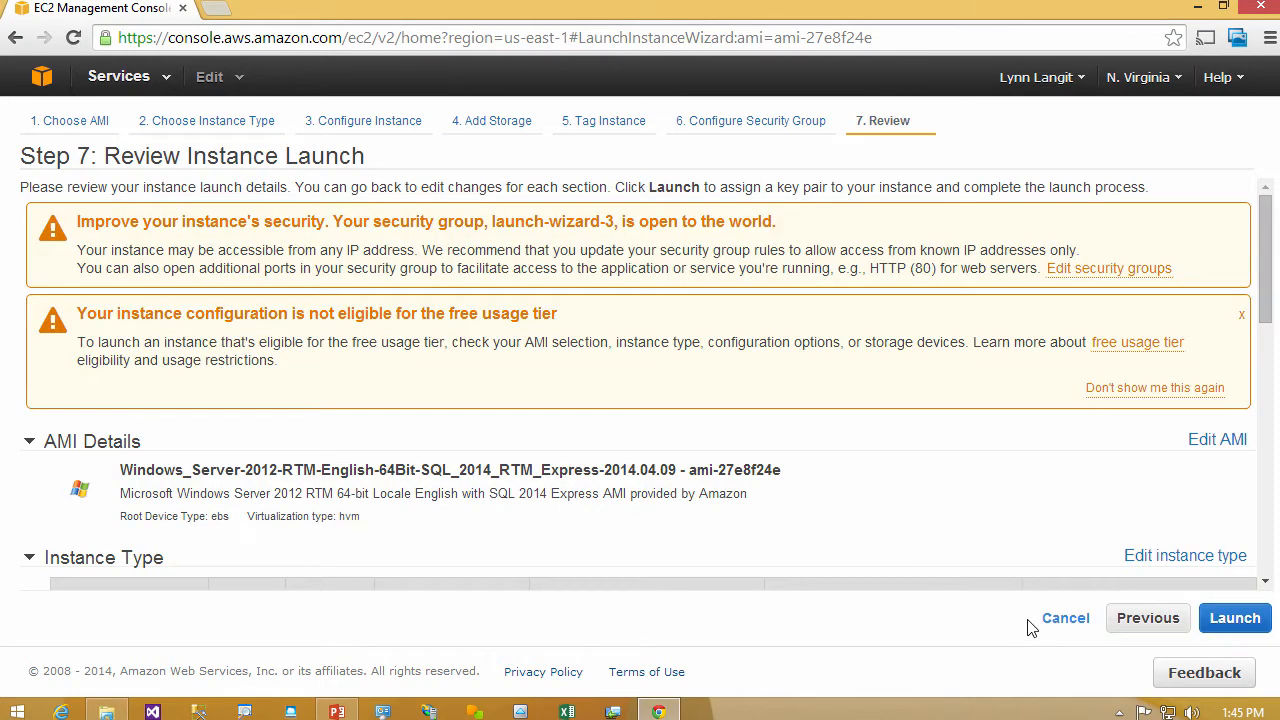
left_click(1237, 622)
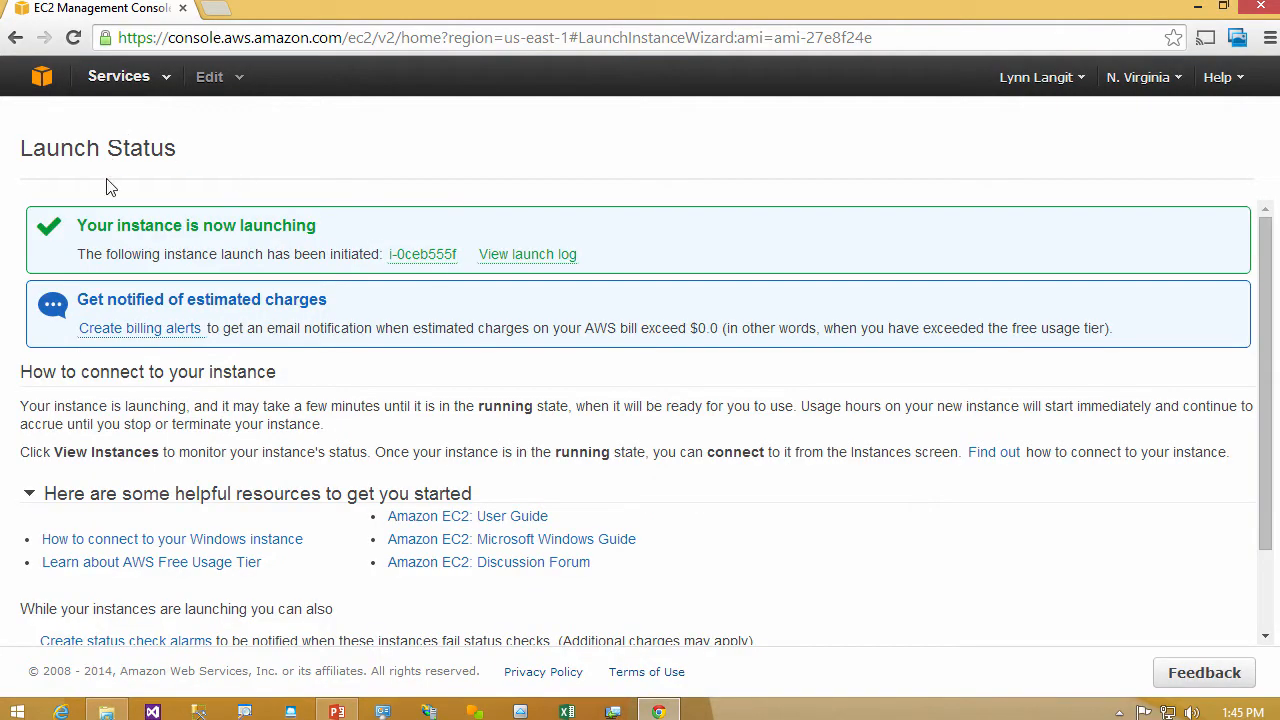
- Return to the EC2 instances list and name the new m3.medium instance youtubetest
left_click(41, 78)
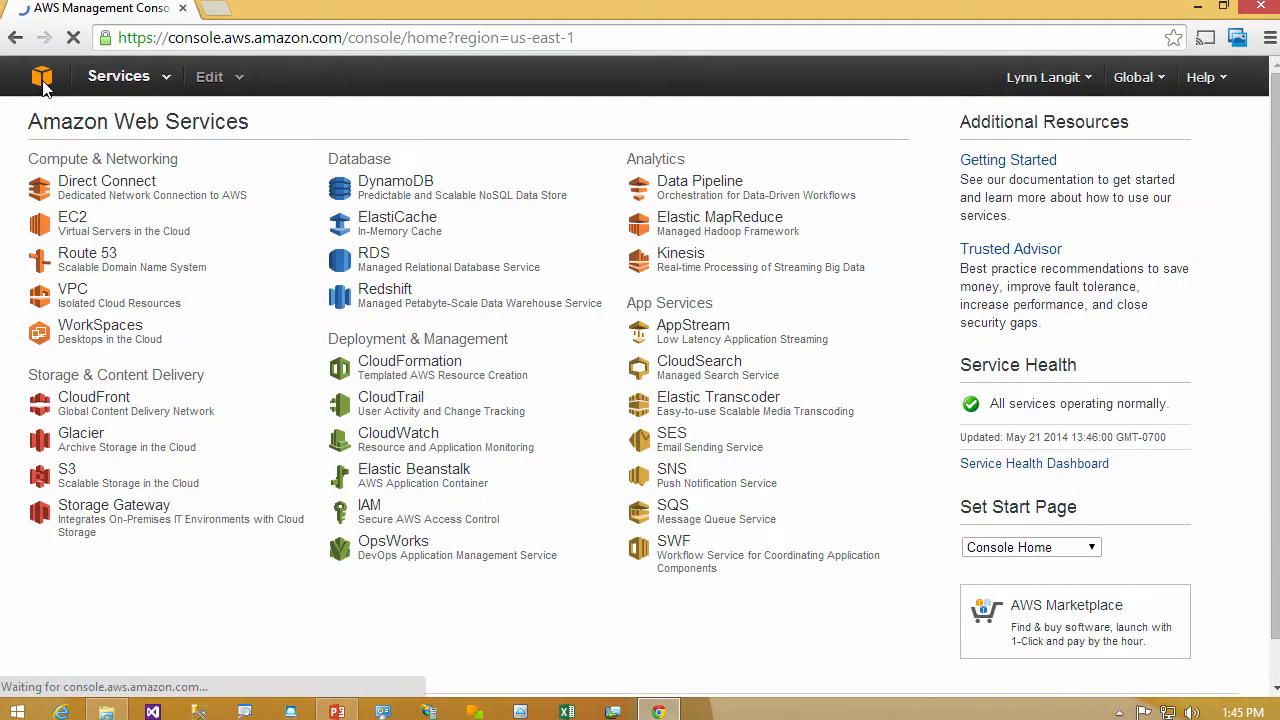
left_click(72, 218)
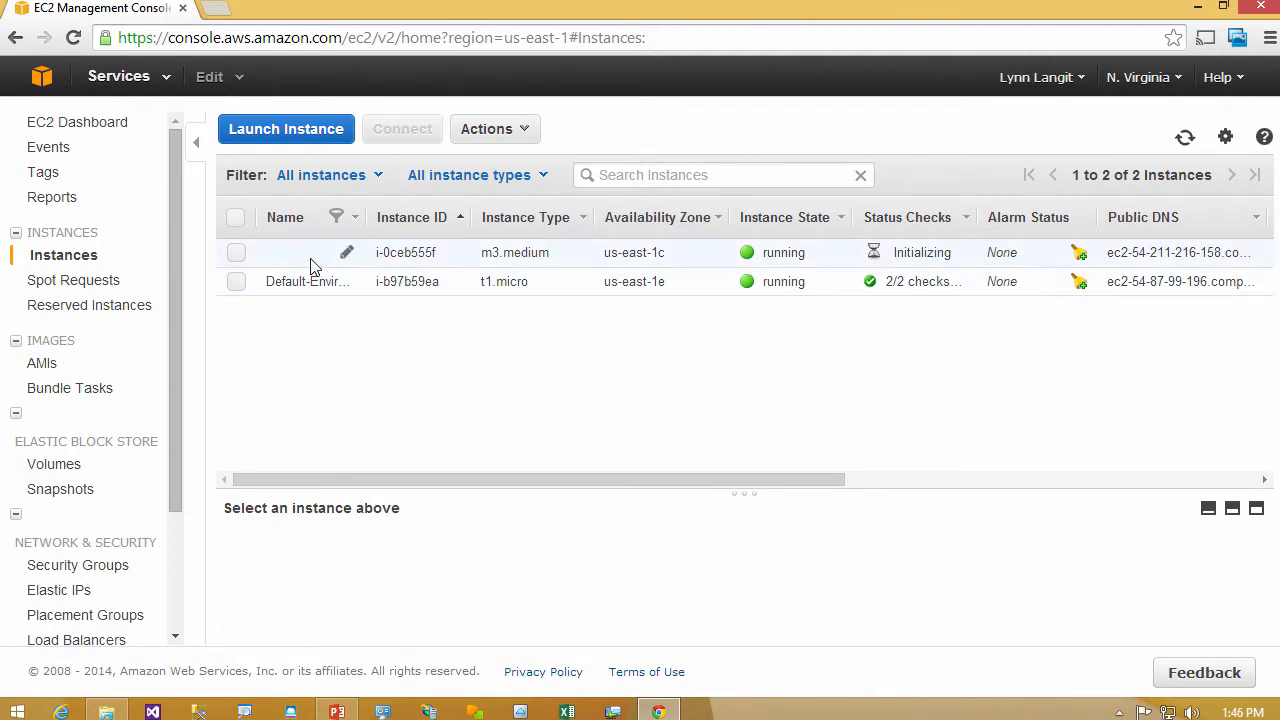
left_click(345, 257)
left_click(345, 257)
type("youtubetest")
left_click(476, 284)
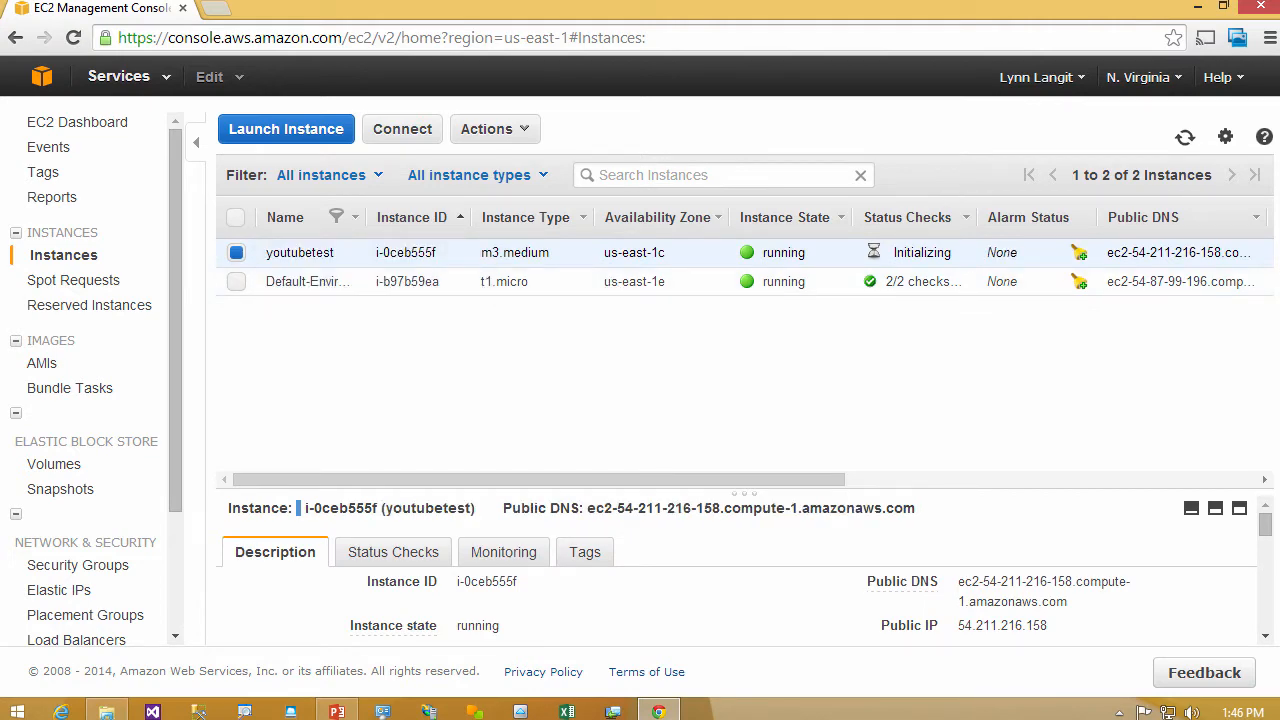
- Try to retrieve the default Windows administrator password of the youtubetest instance
left_click(521, 132)
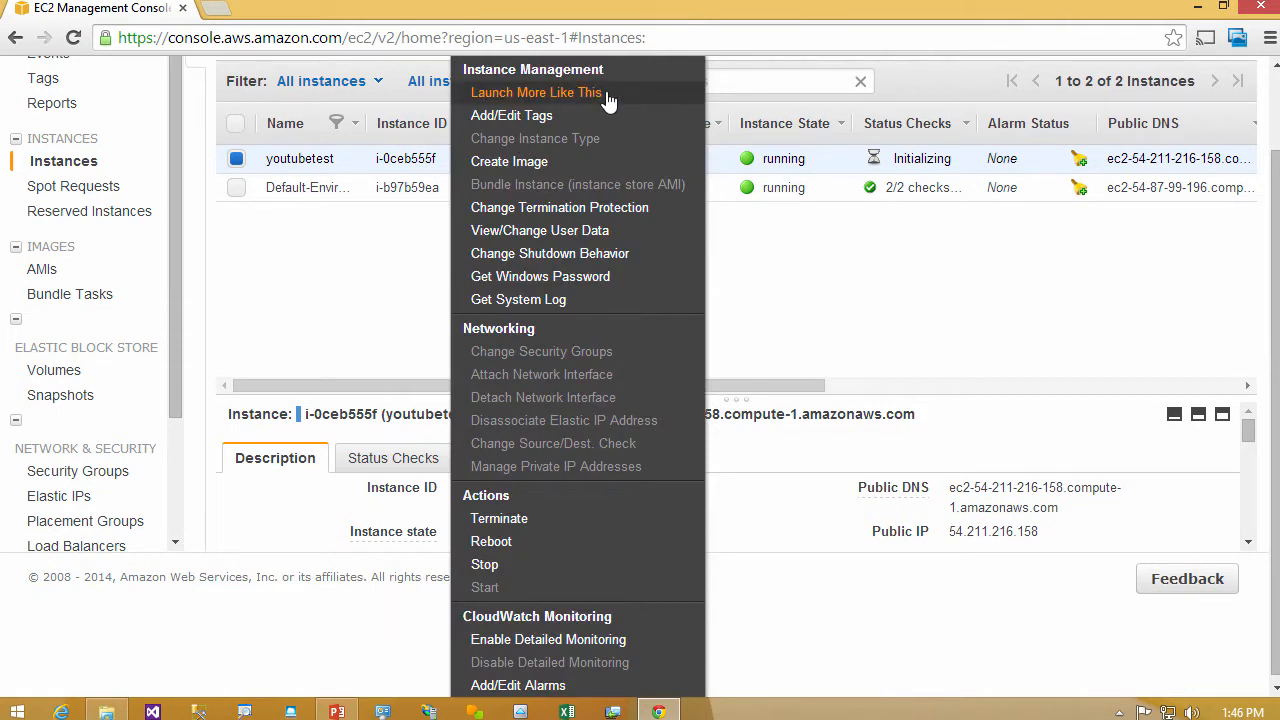
left_click(604, 284)
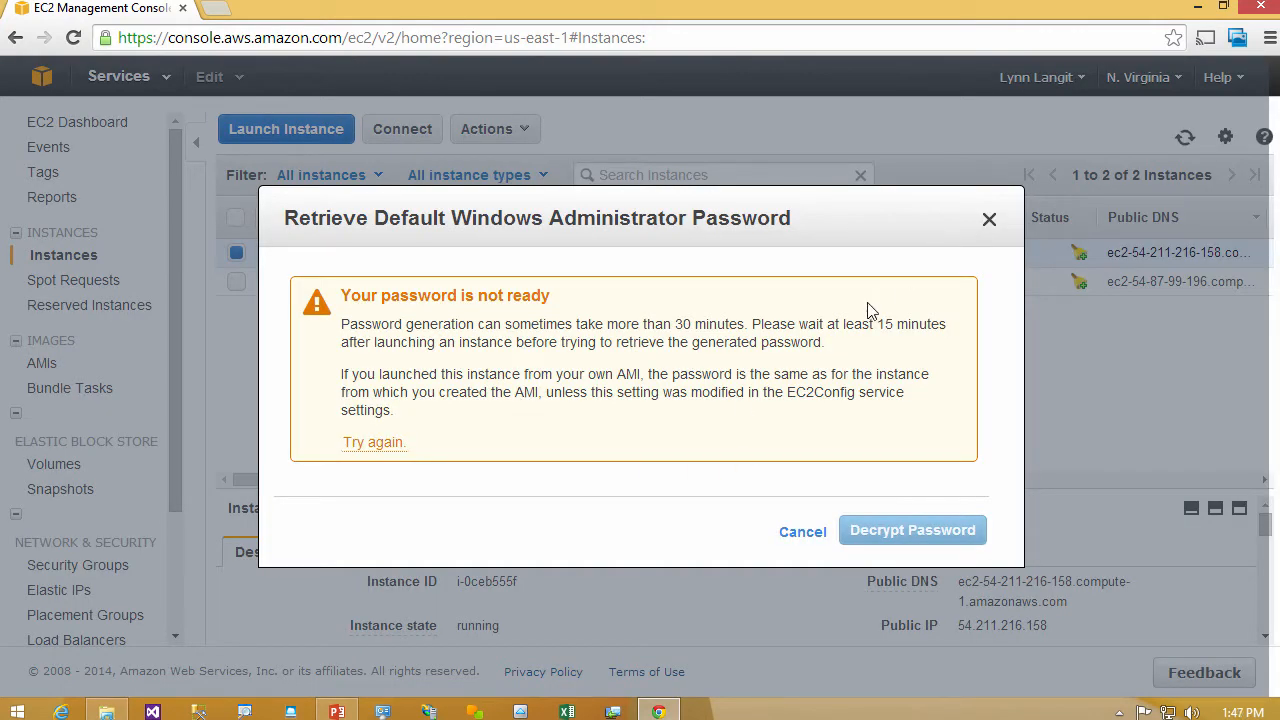
left_click_drag(877, 324, 946, 324)
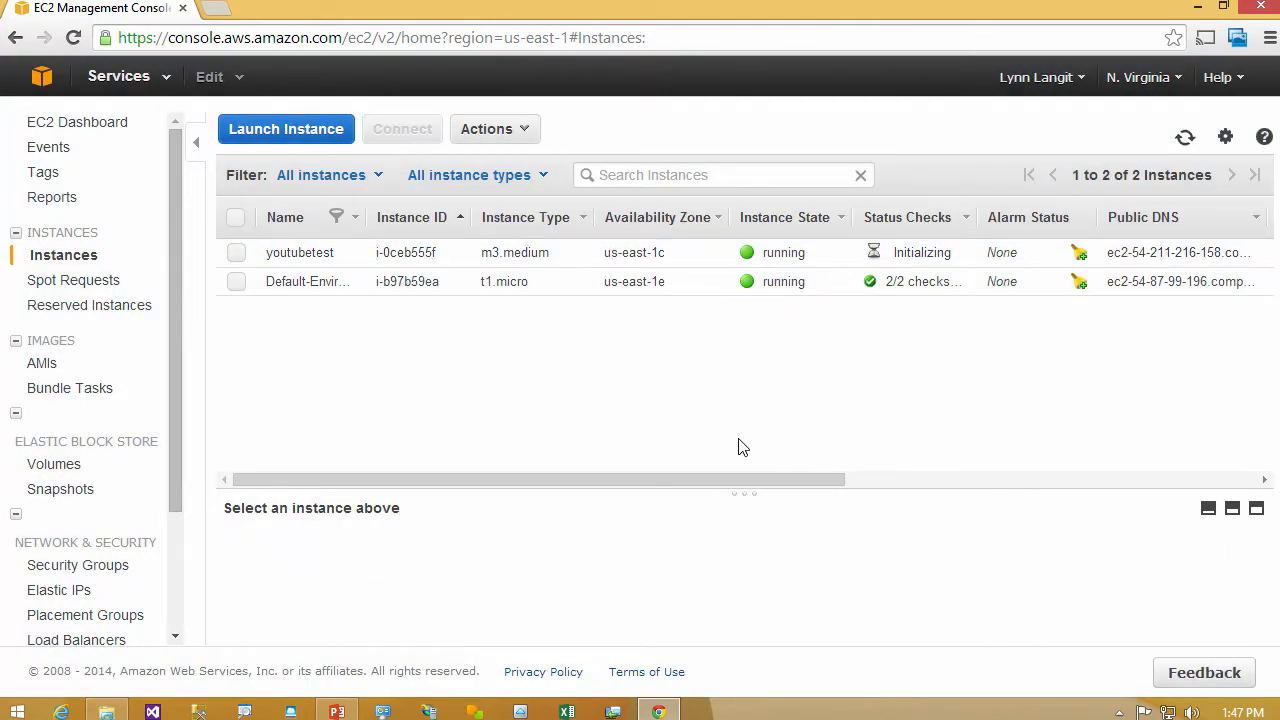
- Start a Spot Instance request with the 64-bit Amazon Linux AMI 2014.03.1 on t1.micro and examine the pricing options
left_click(88, 289)
left_click(678, 275)
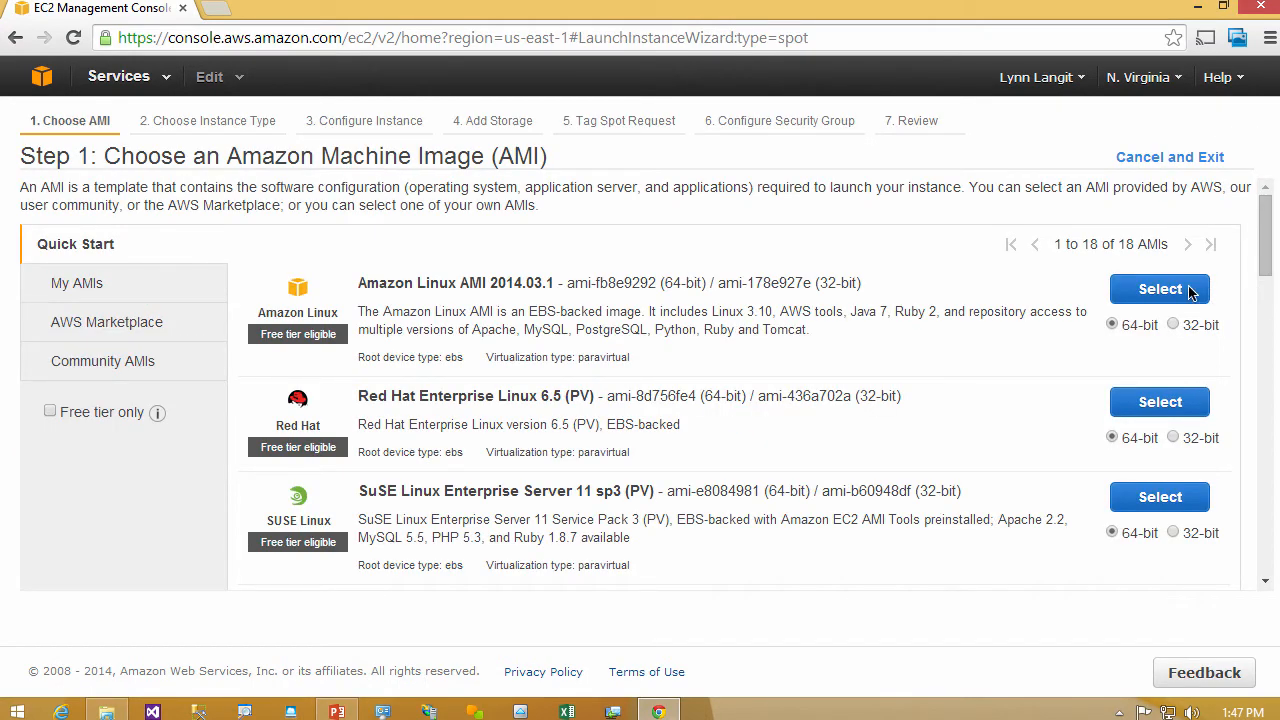
left_click(1152, 290)
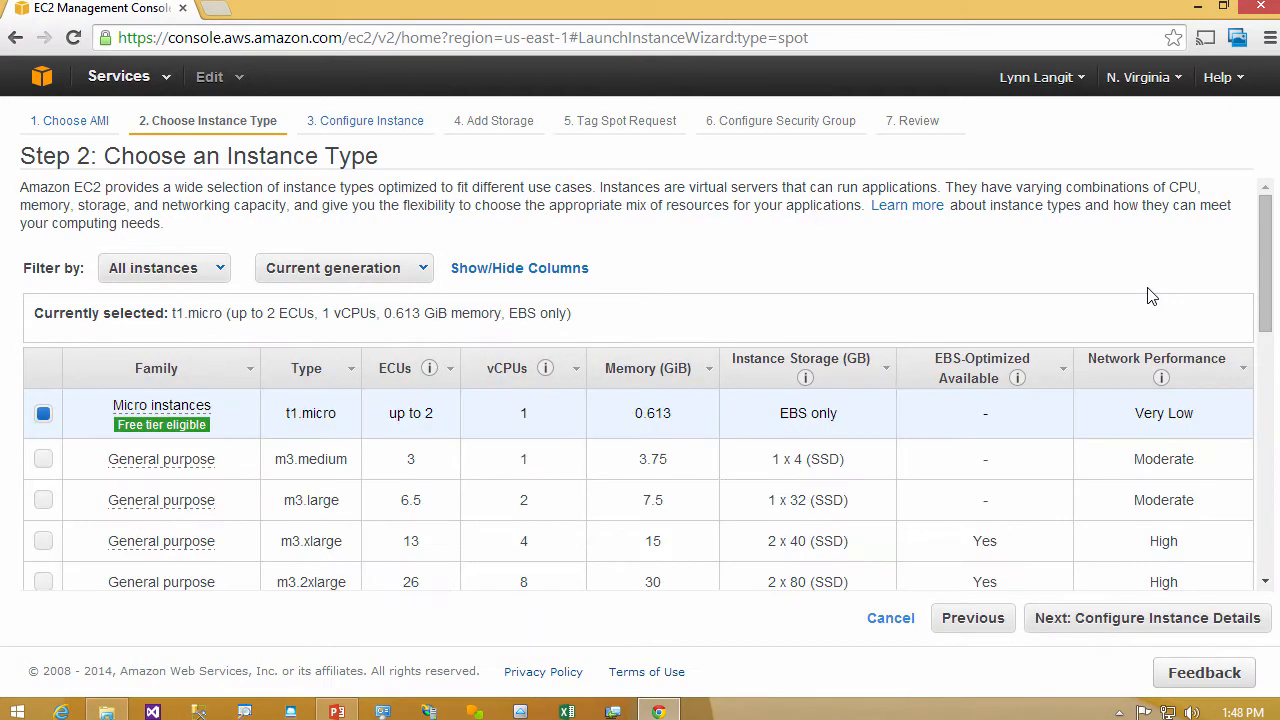
left_click(1143, 618)
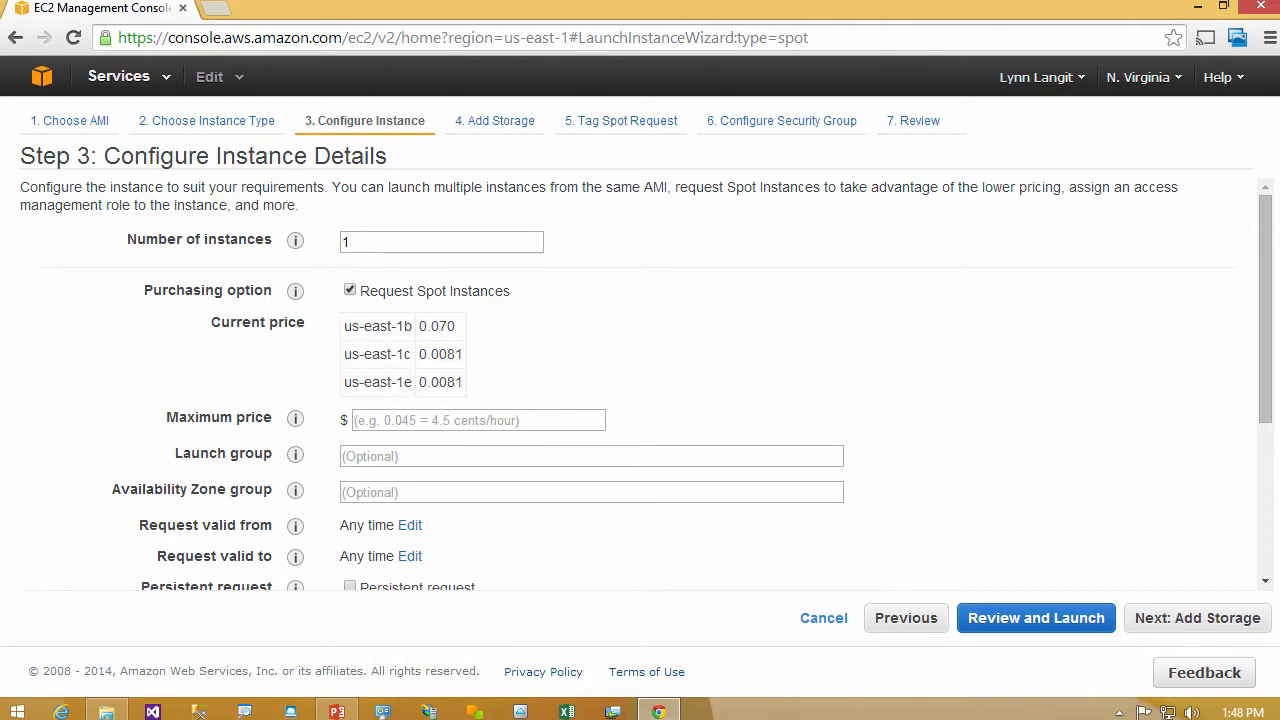
mouse_move(300, 425)
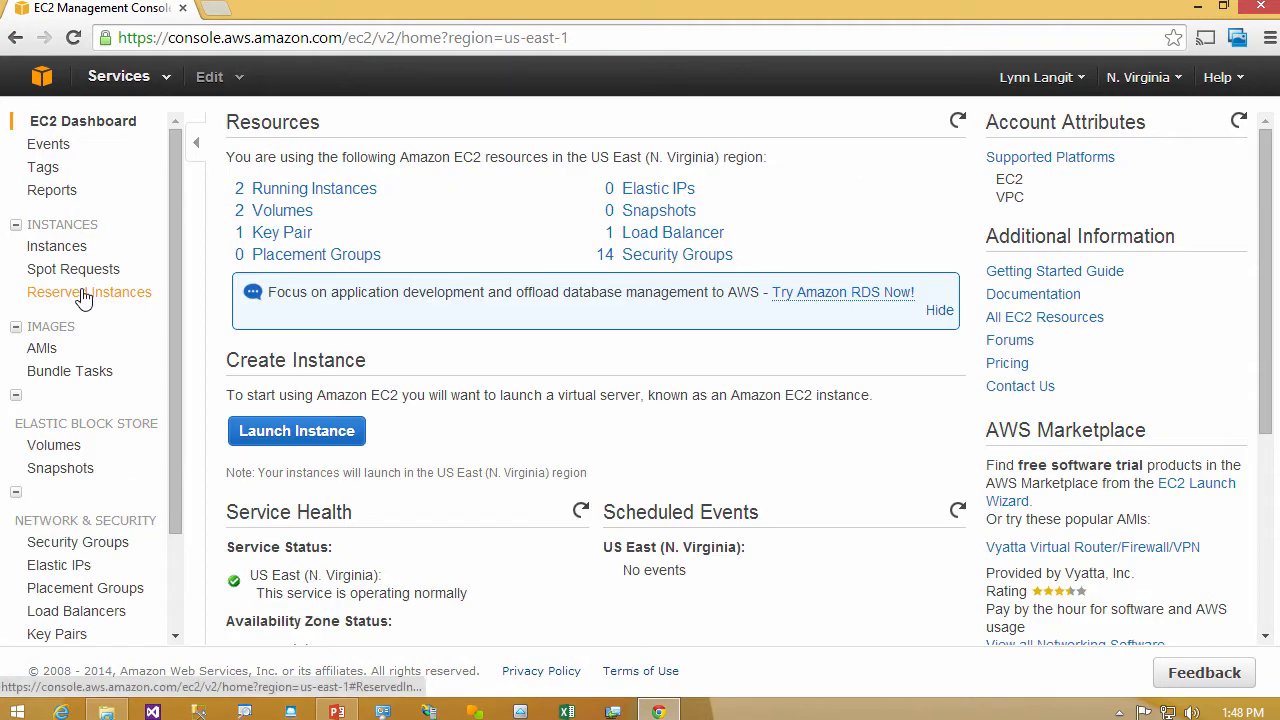
- Sort the Linux/UNIX t1.micro reserved instance offerings by offering type, then add the 12-month Heavy Utilization us-east-1e offering to the cart and view it
left_click(85, 295)
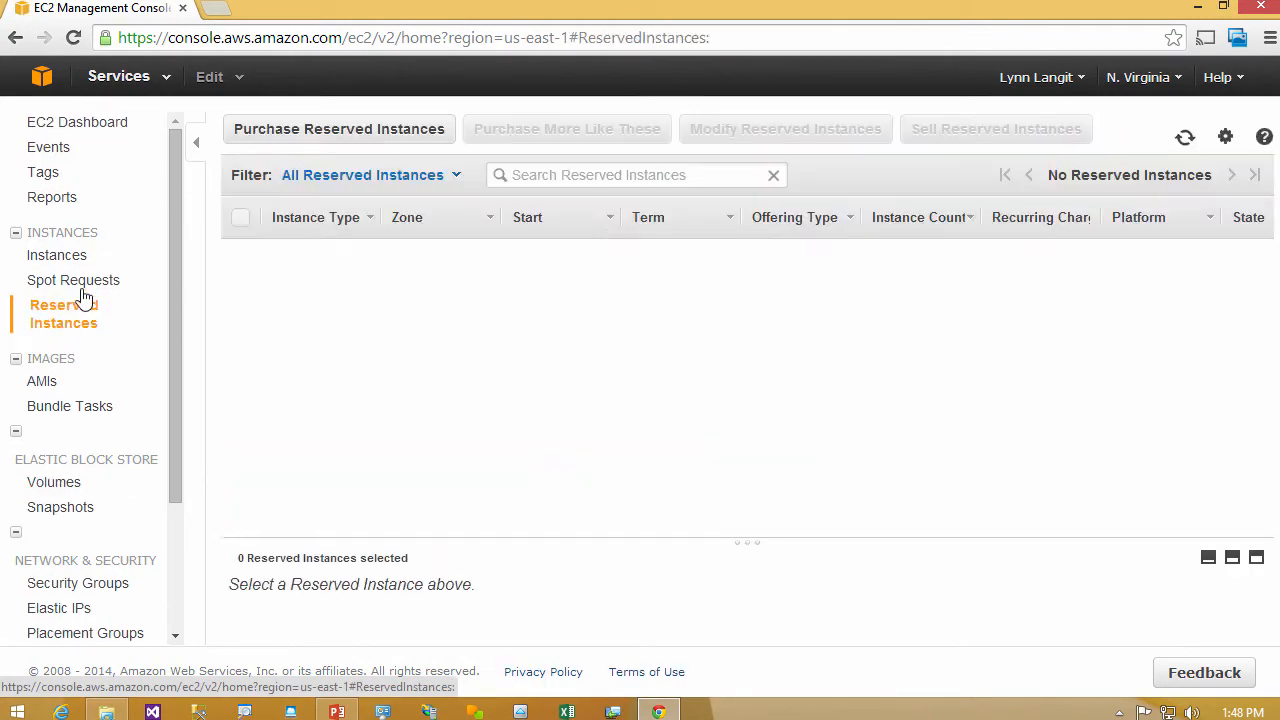
left_click(766, 287)
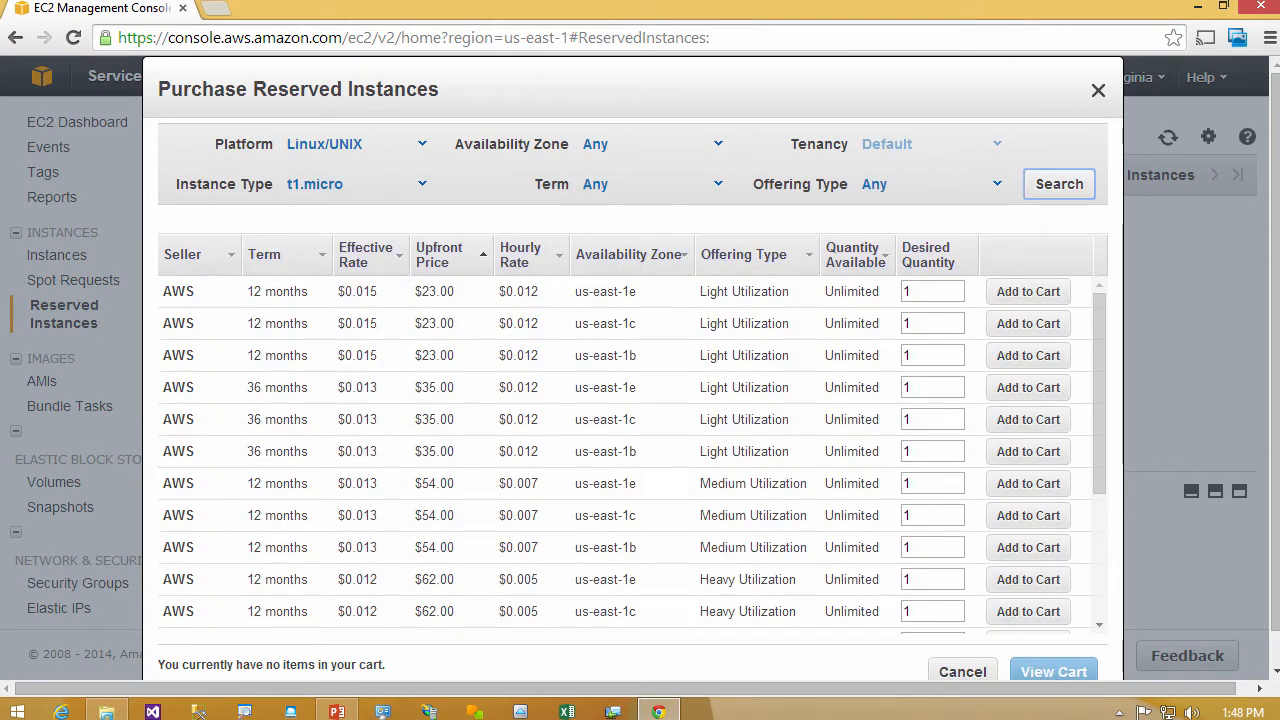
left_click(777, 254)
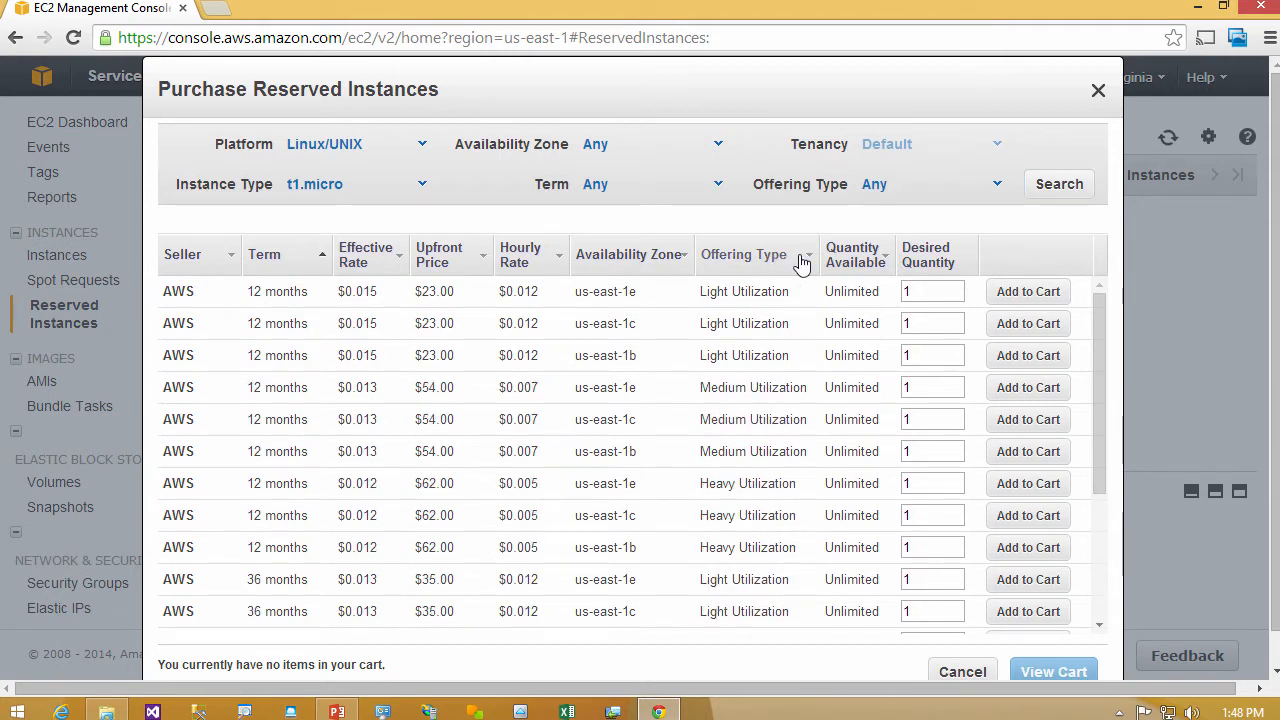
left_click(803, 260)
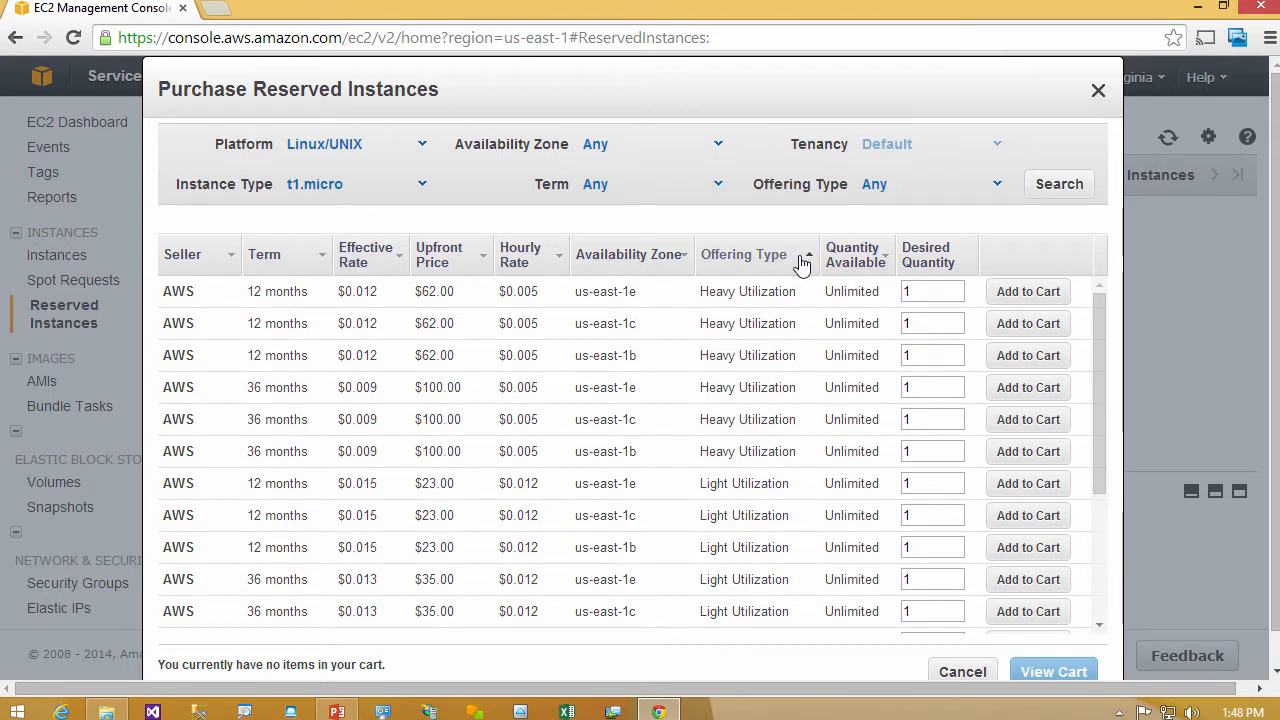
left_click(1030, 291)
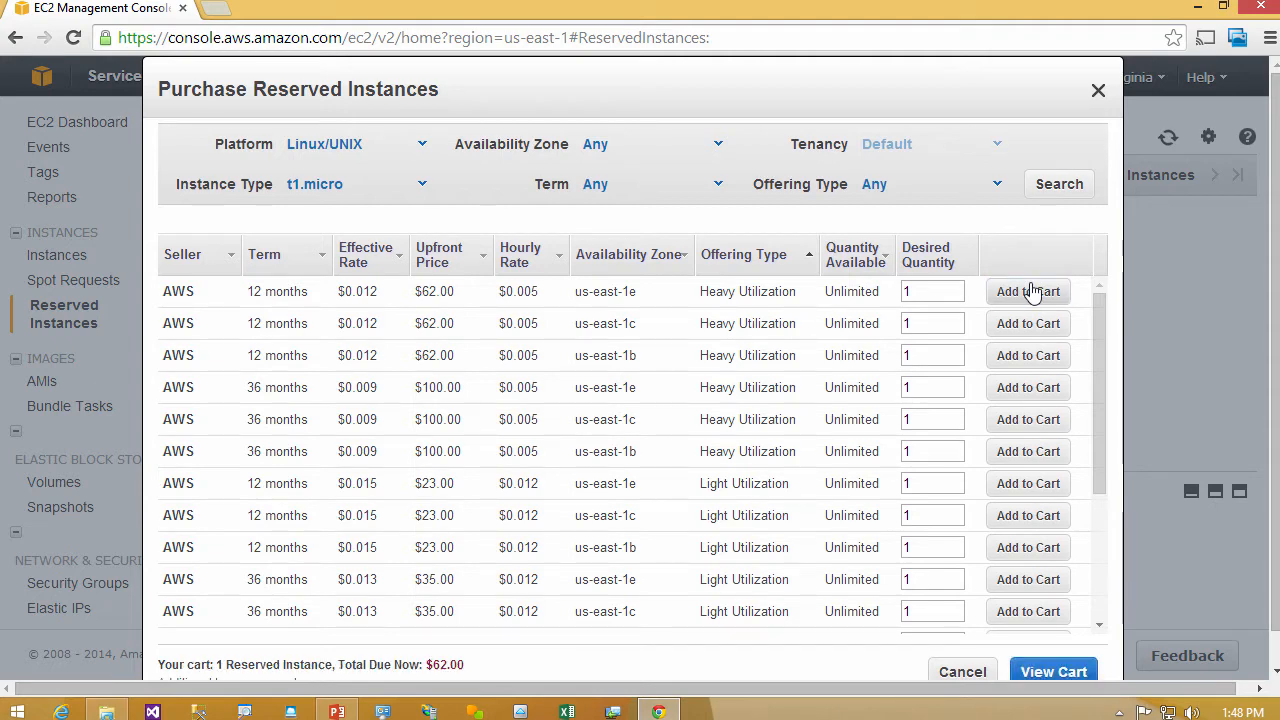
left_click(1050, 672)
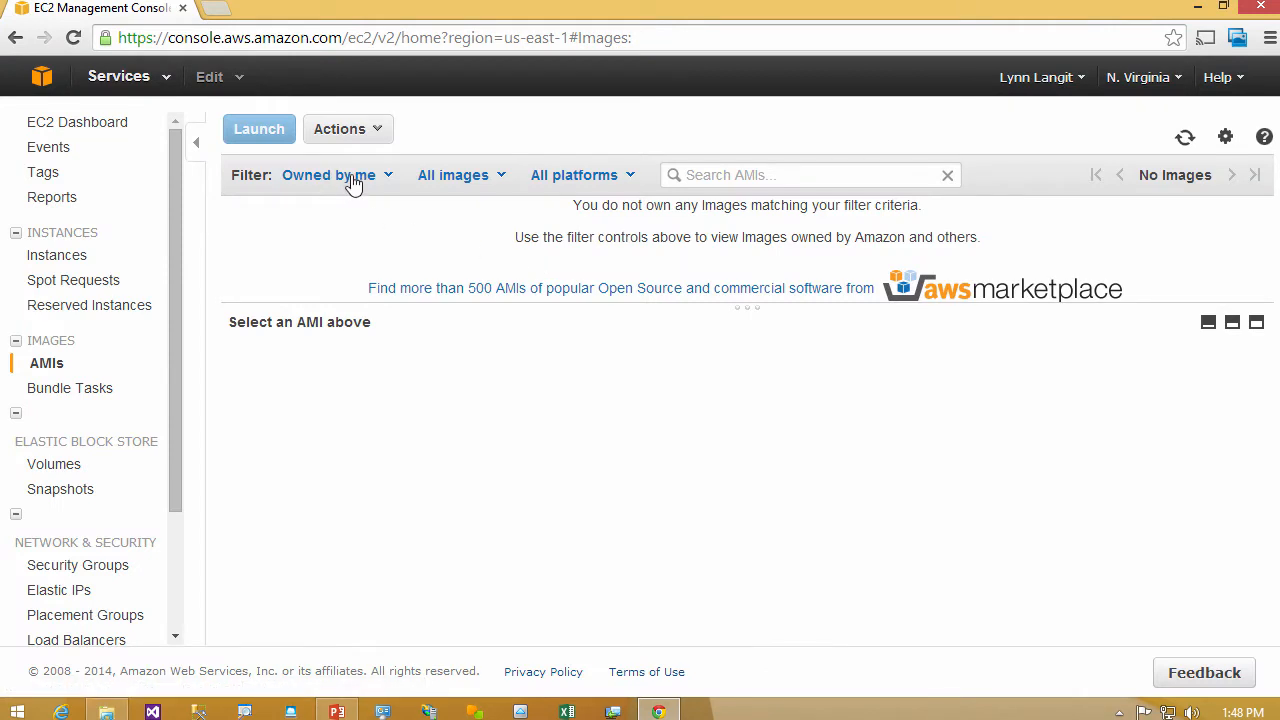
- Check the AMI ownership filter options, then open AWS Marketplace and browse its Big Data category
left_click(350, 180)
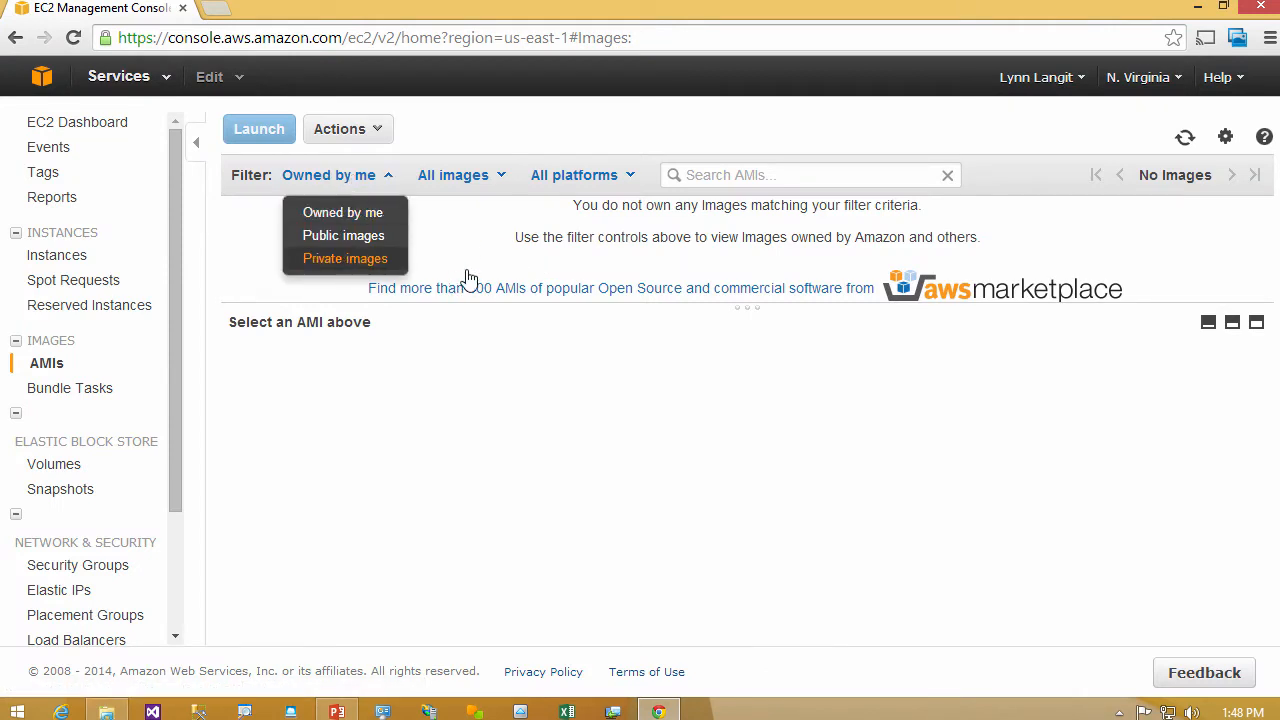
left_click(567, 290)
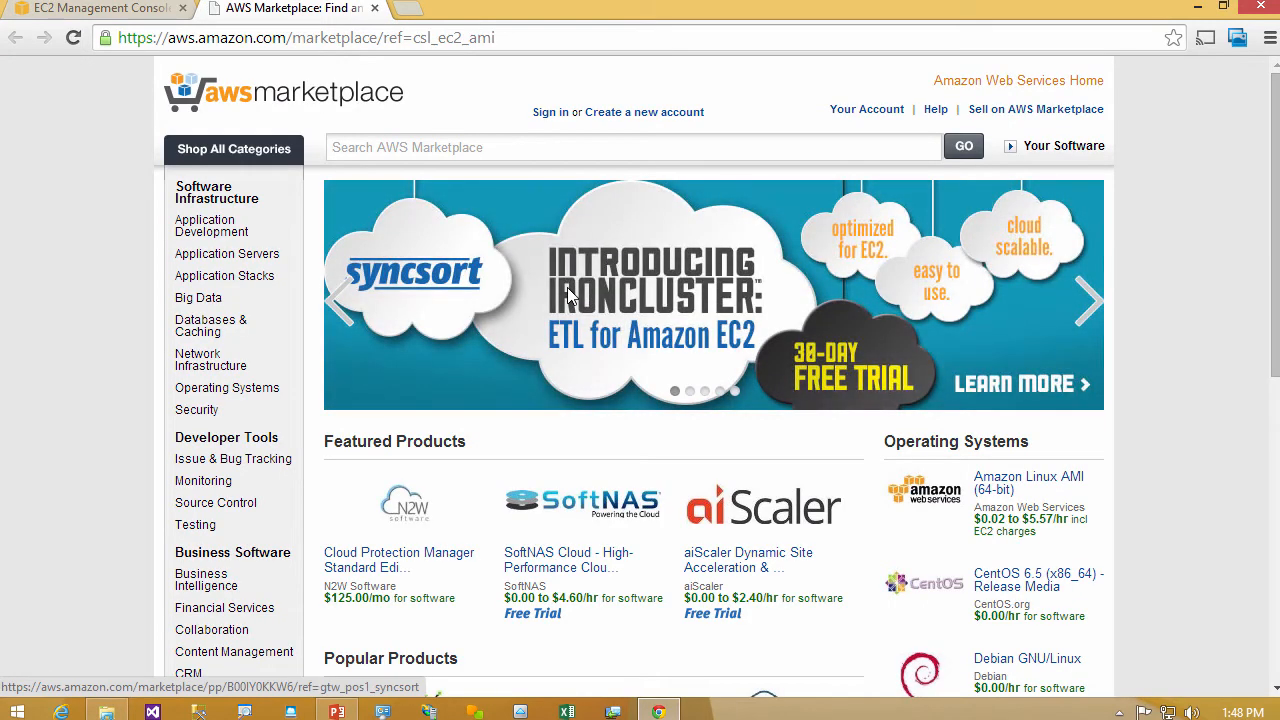
left_click(205, 298)
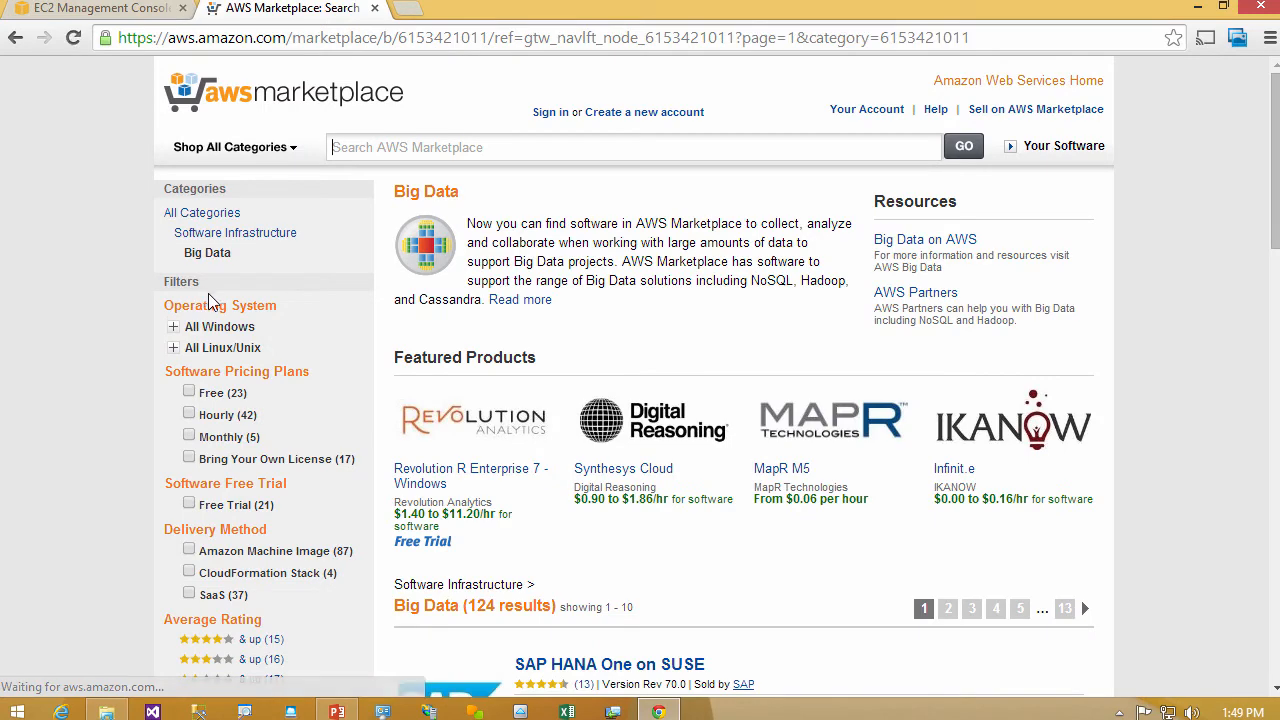
left_click_drag(1278, 246, 1278, 376)
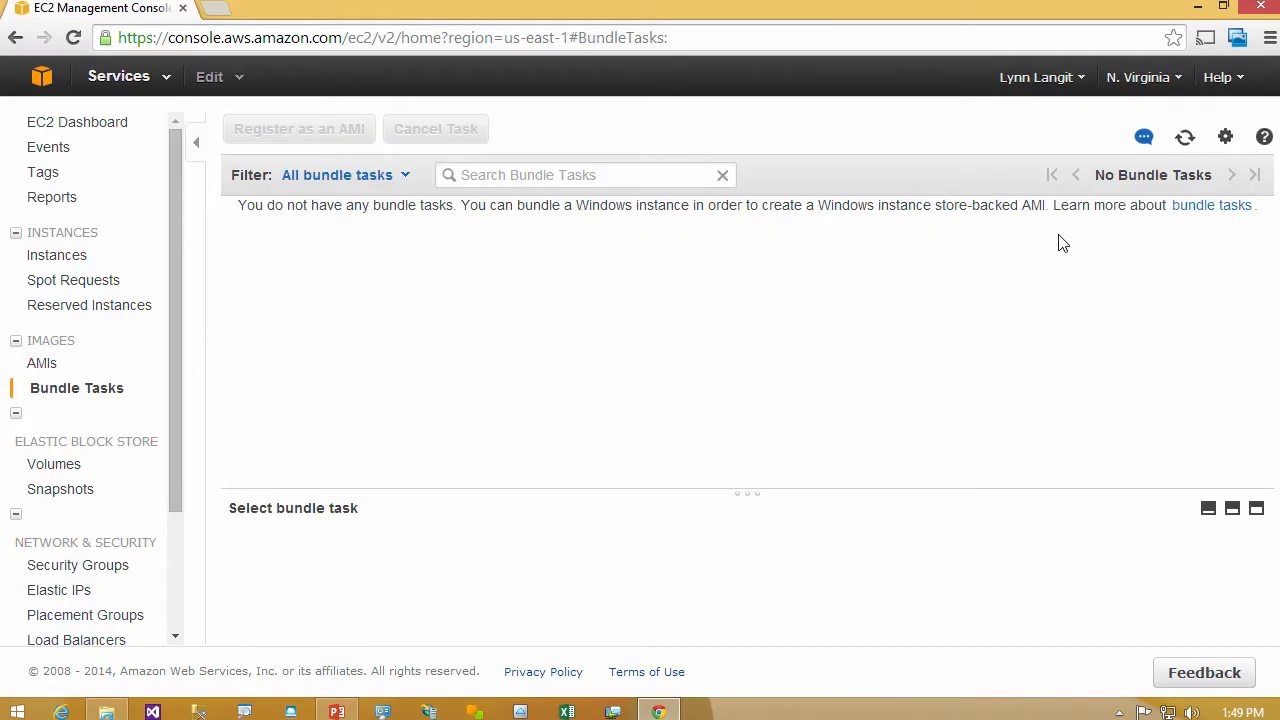
- Open the Elastic Block Store snapshots list, look over the Create Snapshot form and close it without creating one
left_click(50, 487)
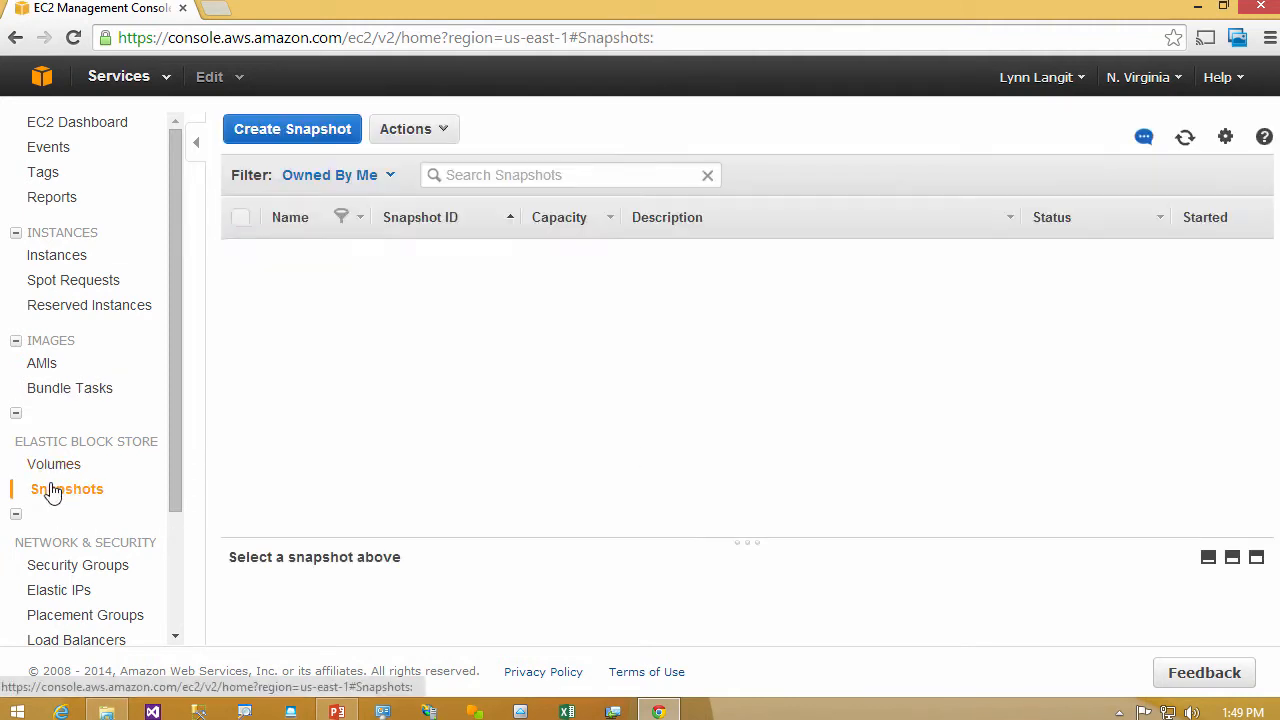
left_click(770, 280)
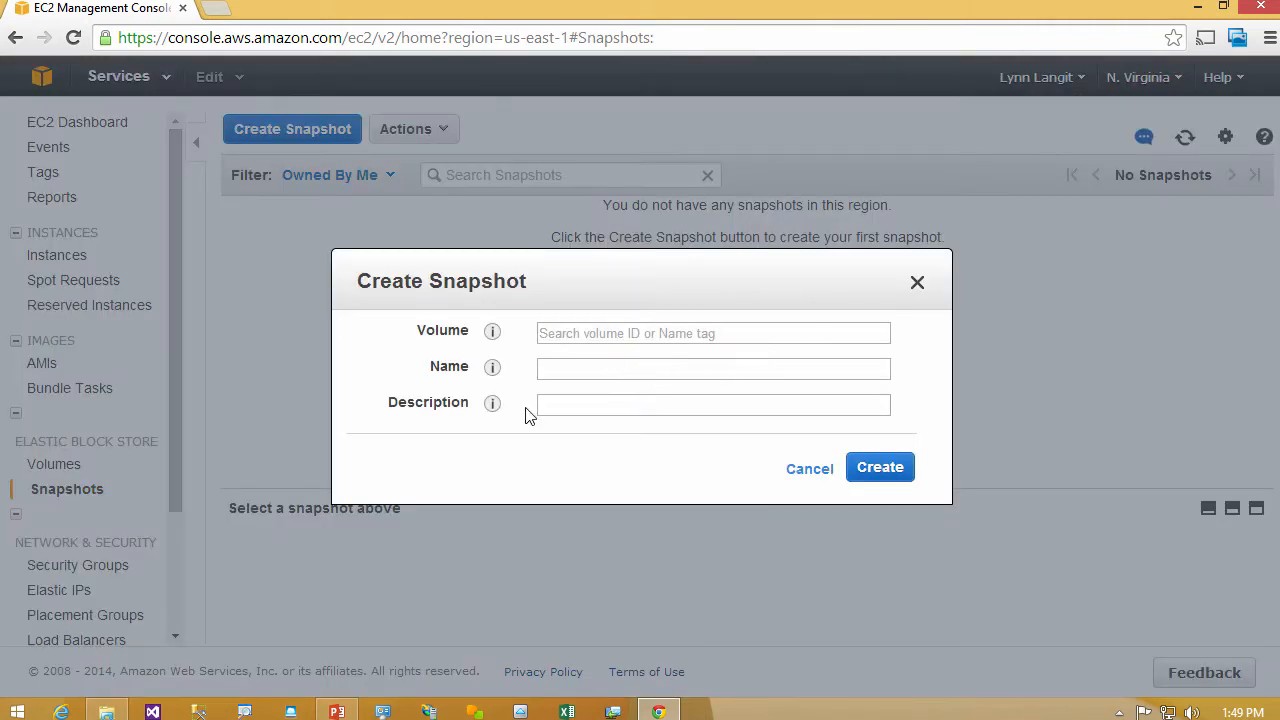
left_click(917, 284)
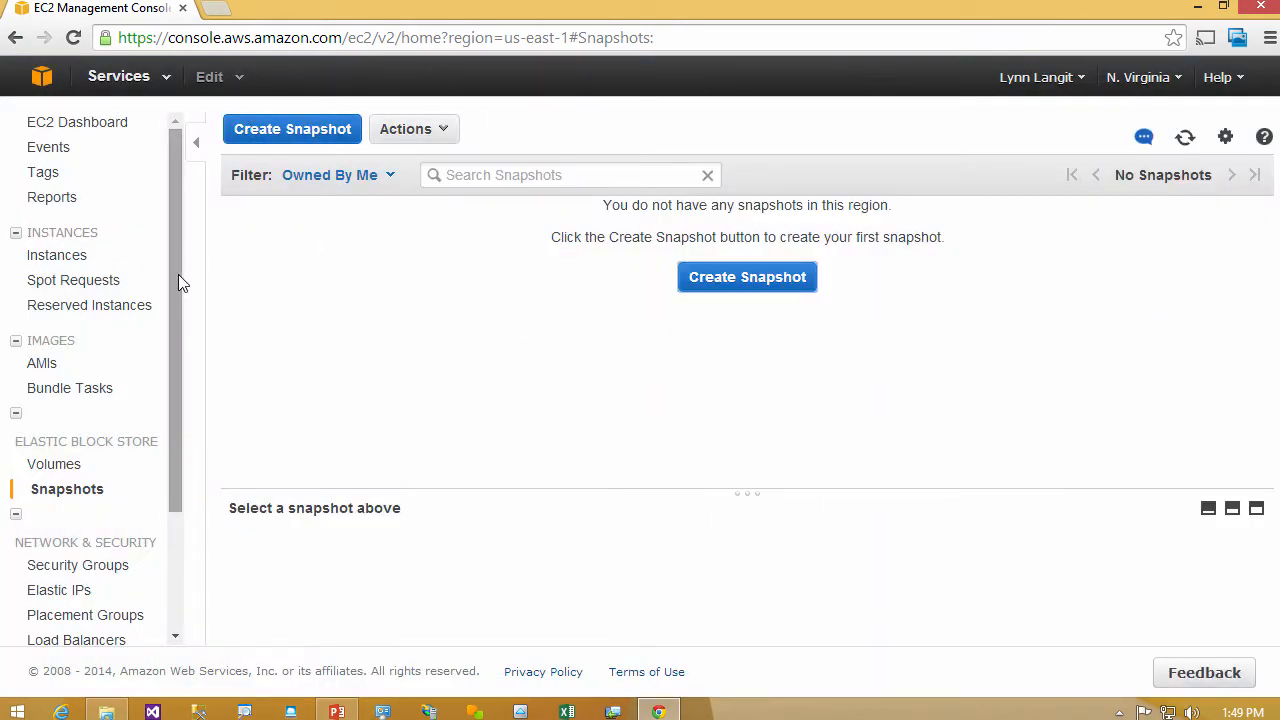
left_click_drag(175, 277, 189, 420)
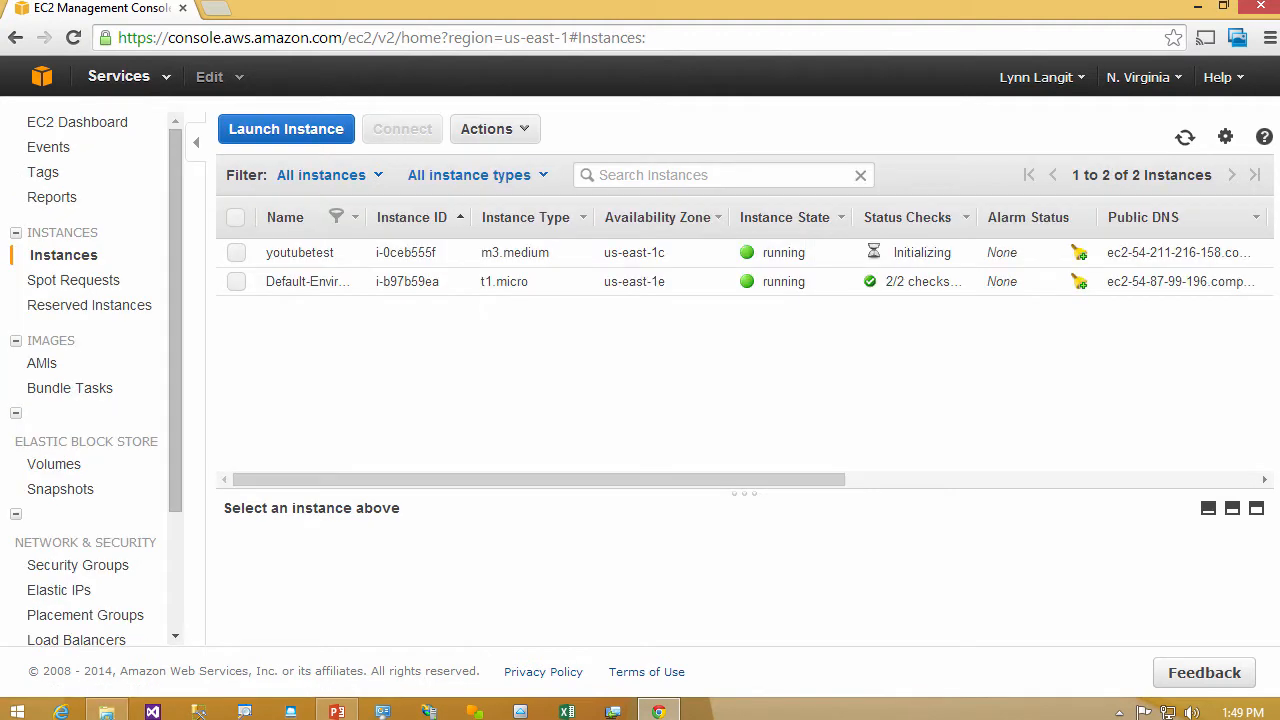
- Retrieve and decrypt the default Windows administrator password of the youtubetest instance, then close the connection details
left_click(236, 252)
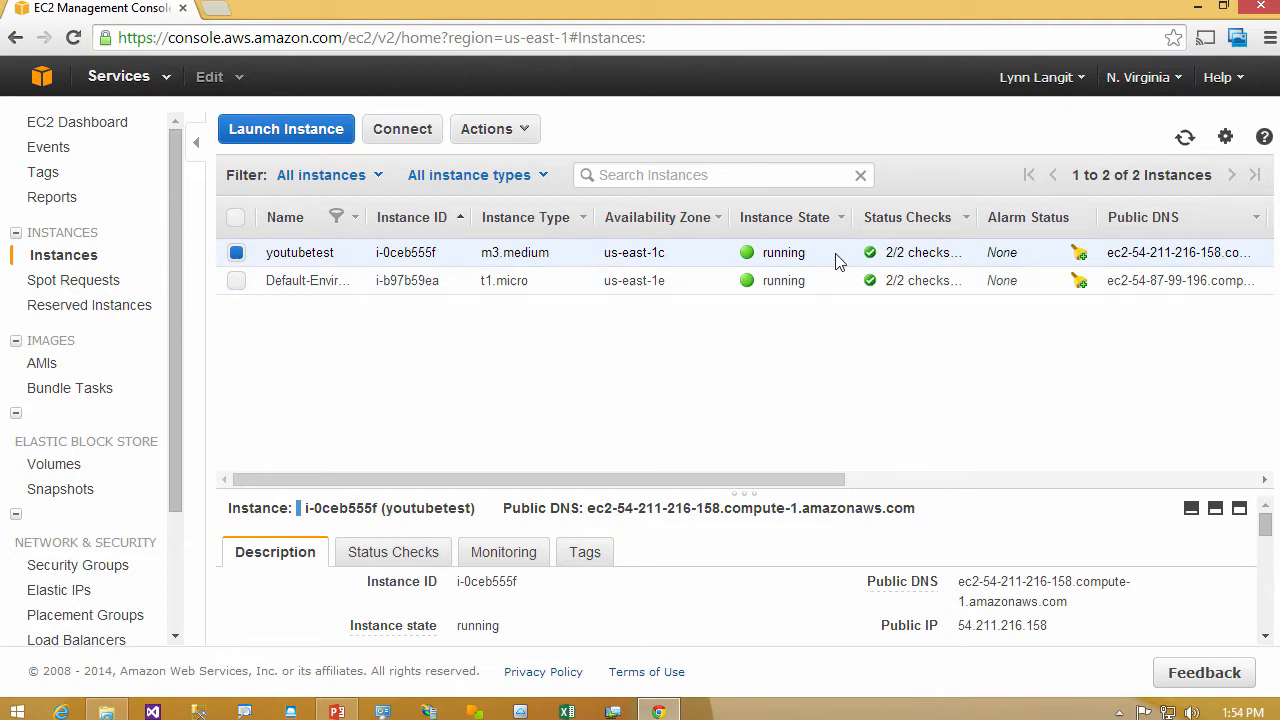
left_click(491, 128)
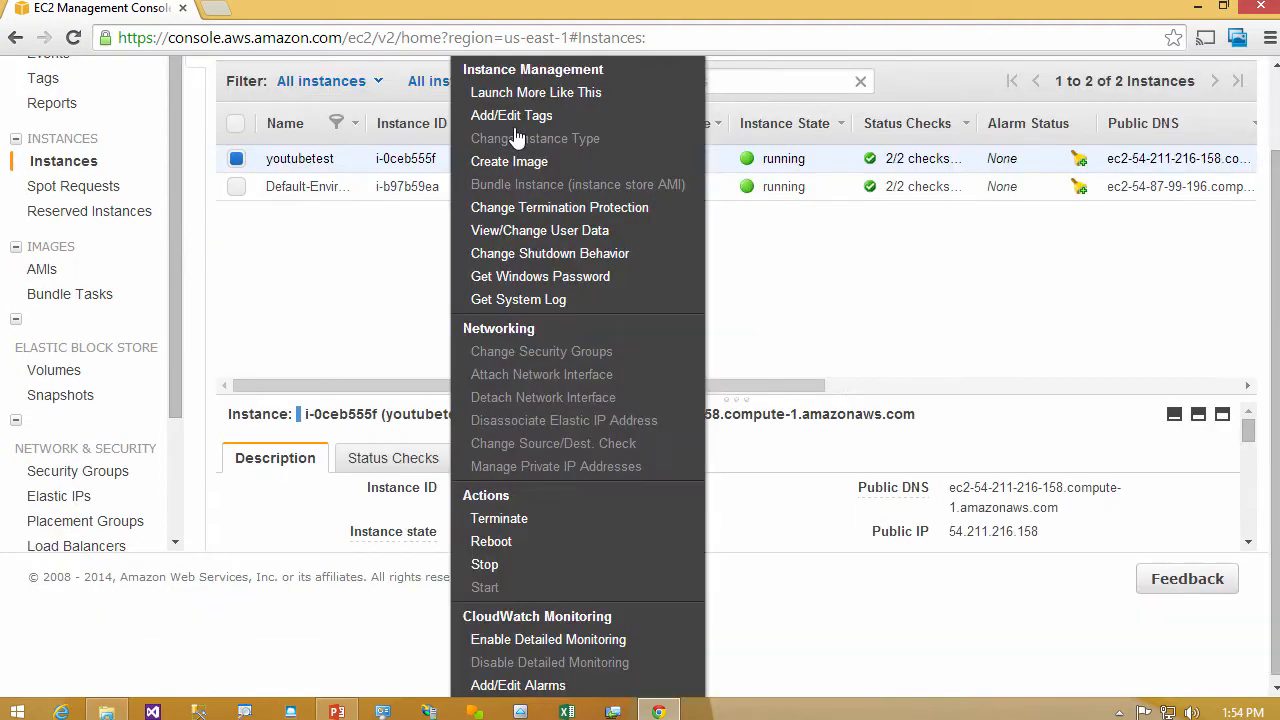
left_click(578, 284)
left_click(797, 373)
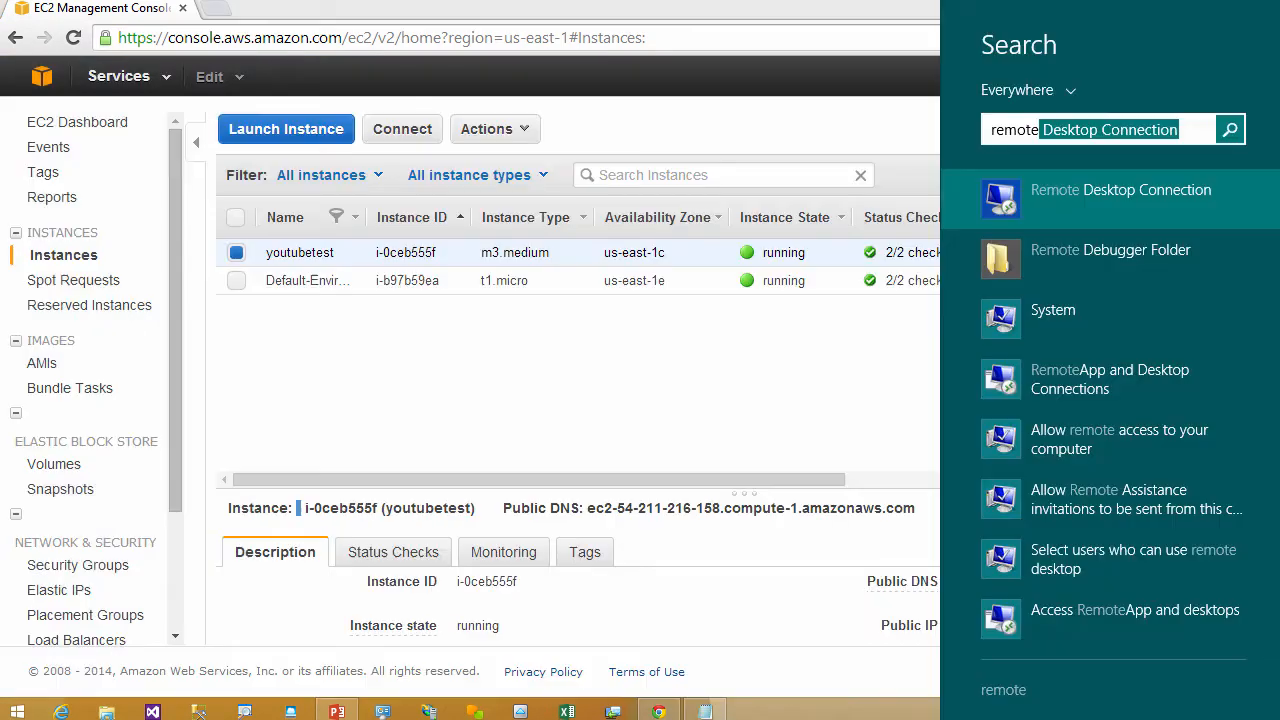
left_click(1133, 191)
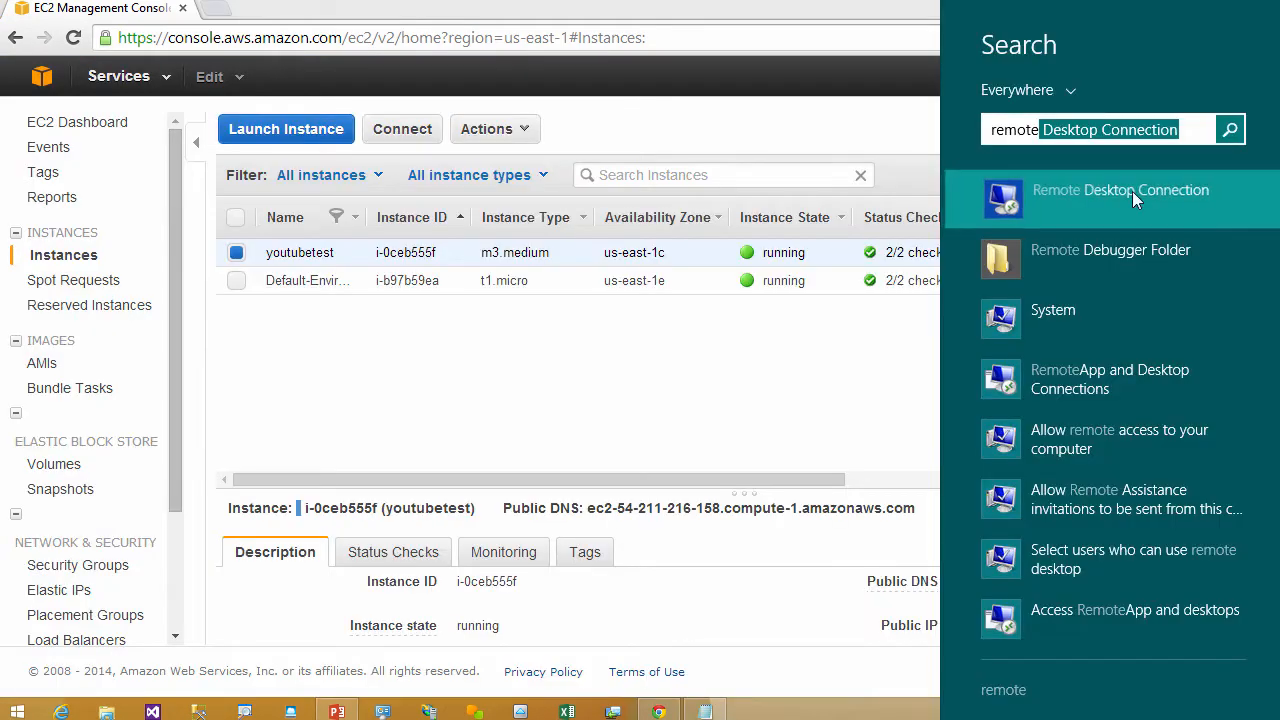
- Copy the public DNS from EC2.txt in Notepad and start a Remote Desktop connection to ec2-54-211-216-158.compute-1.amazonaws.com
left_click(703, 710)
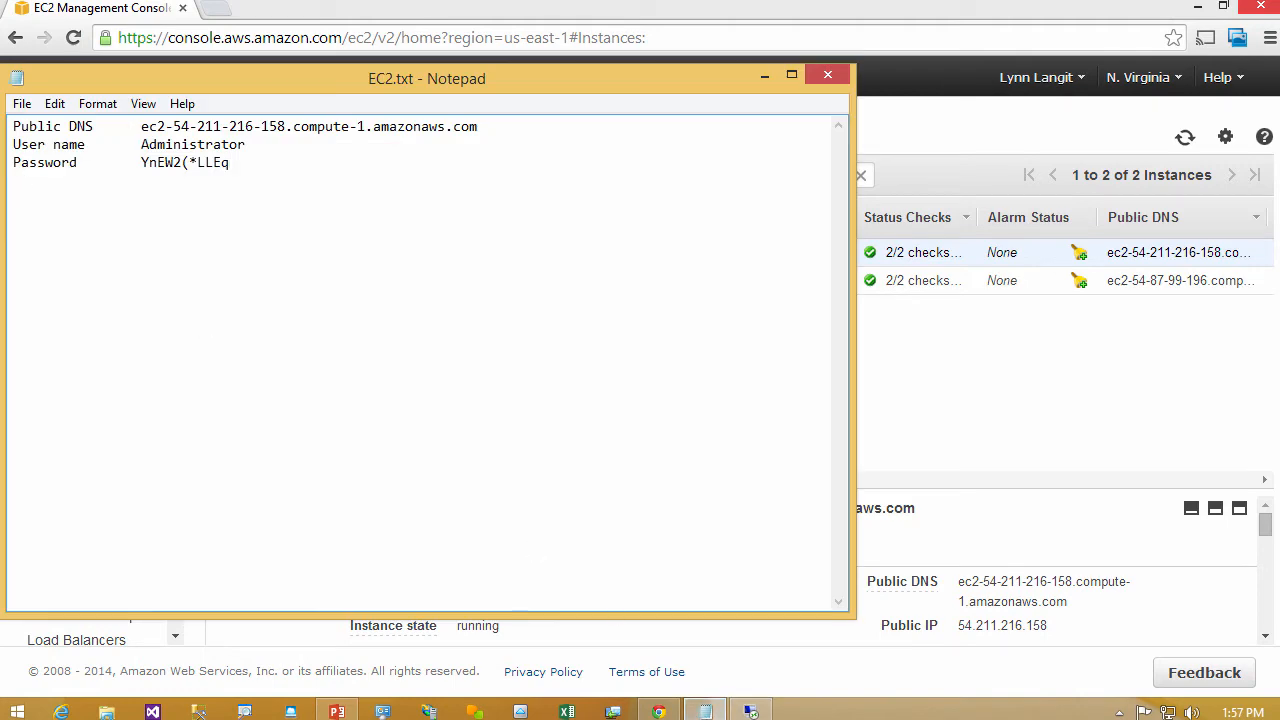
left_click_drag(141, 127, 149, 127)
left_click_drag(149, 127, 478, 127)
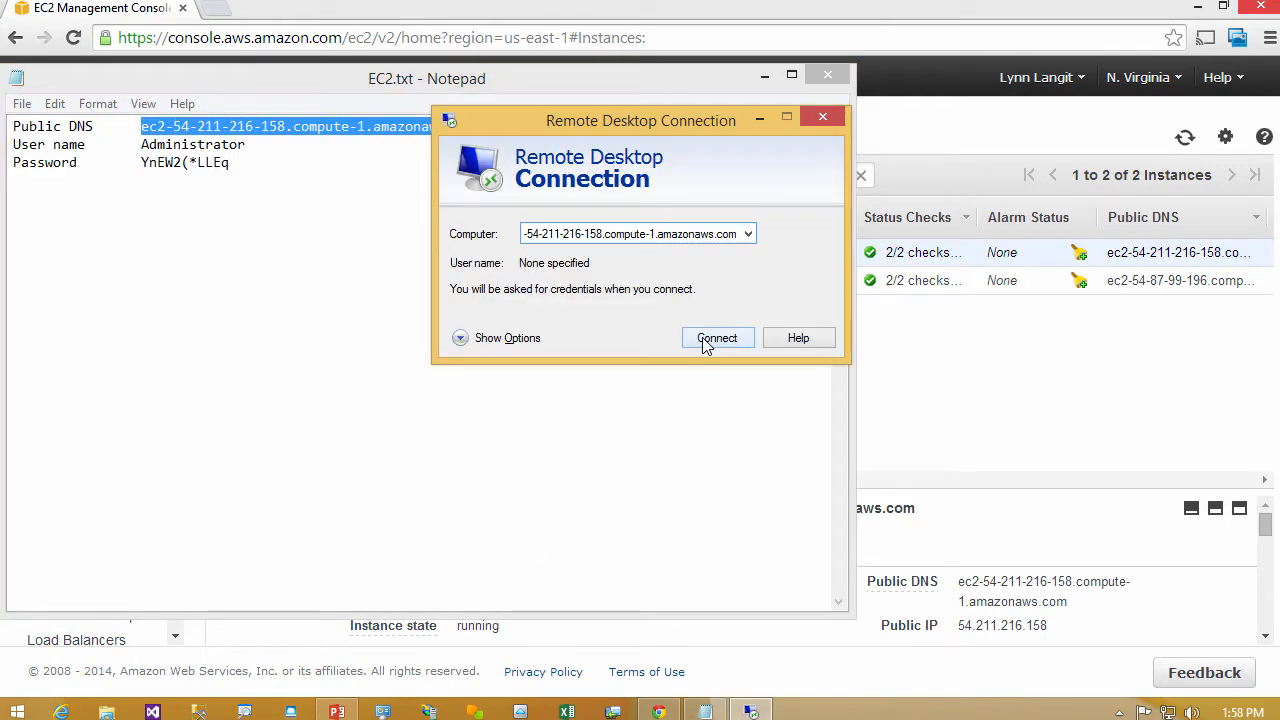
left_click(702, 338)
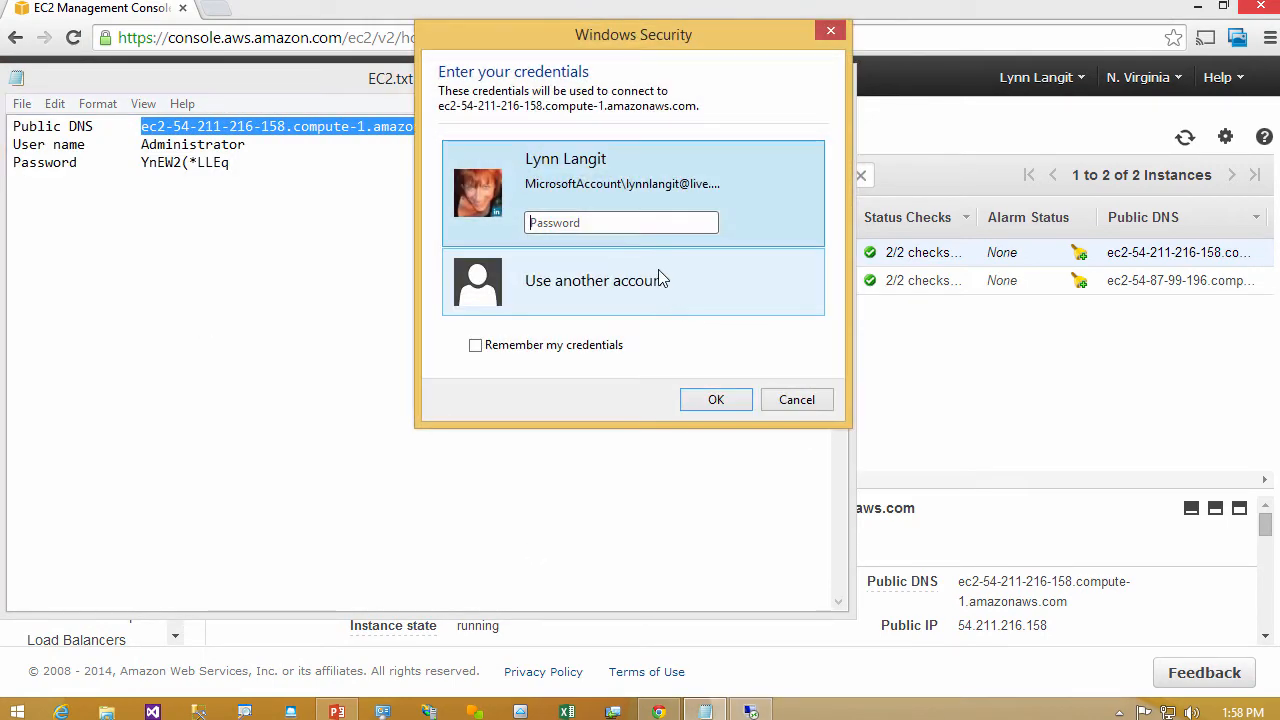
- Sign in to the remote computer with another account, administrator, using the account password, and accept its untrusted certificate
left_click(590, 285)
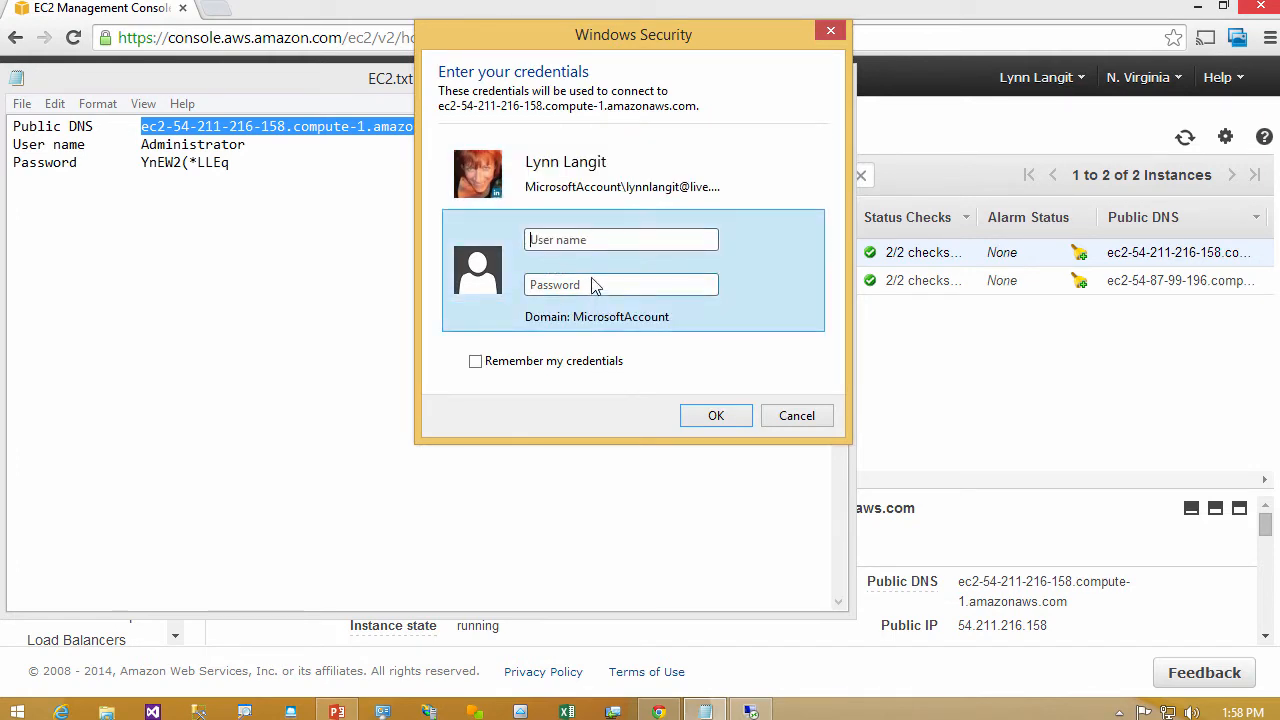
type("administrator")
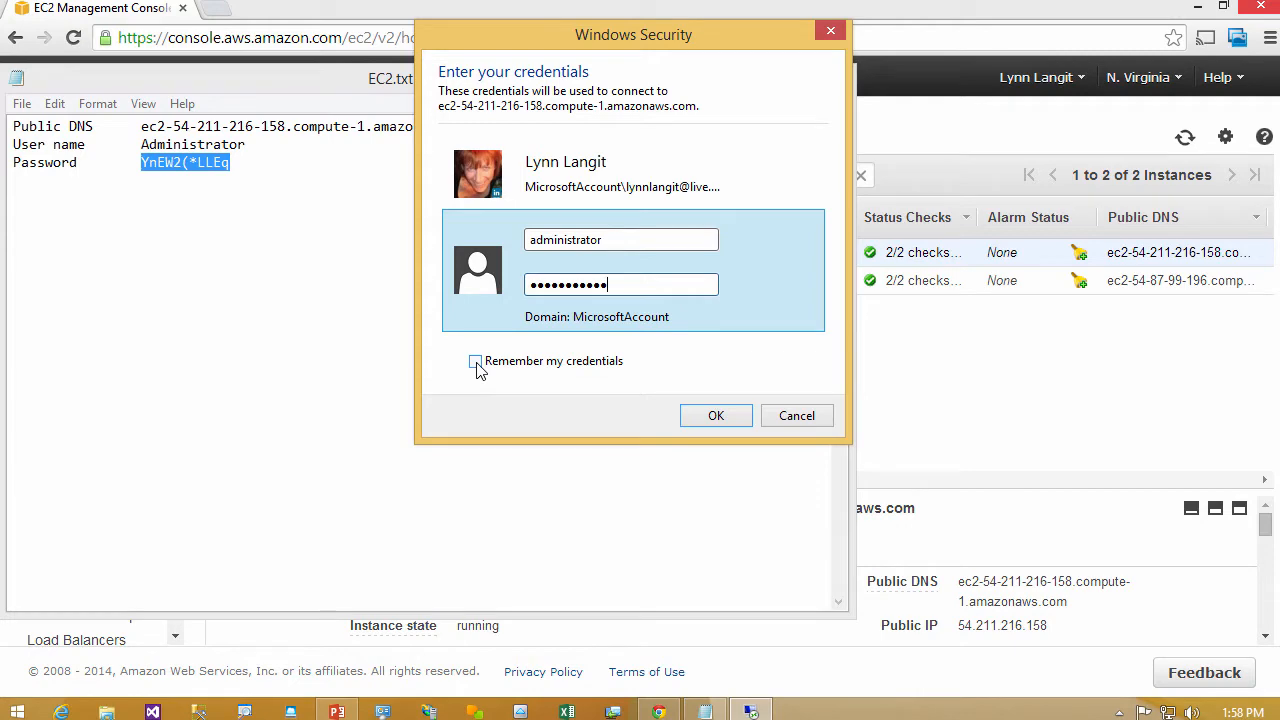
left_click(716, 416)
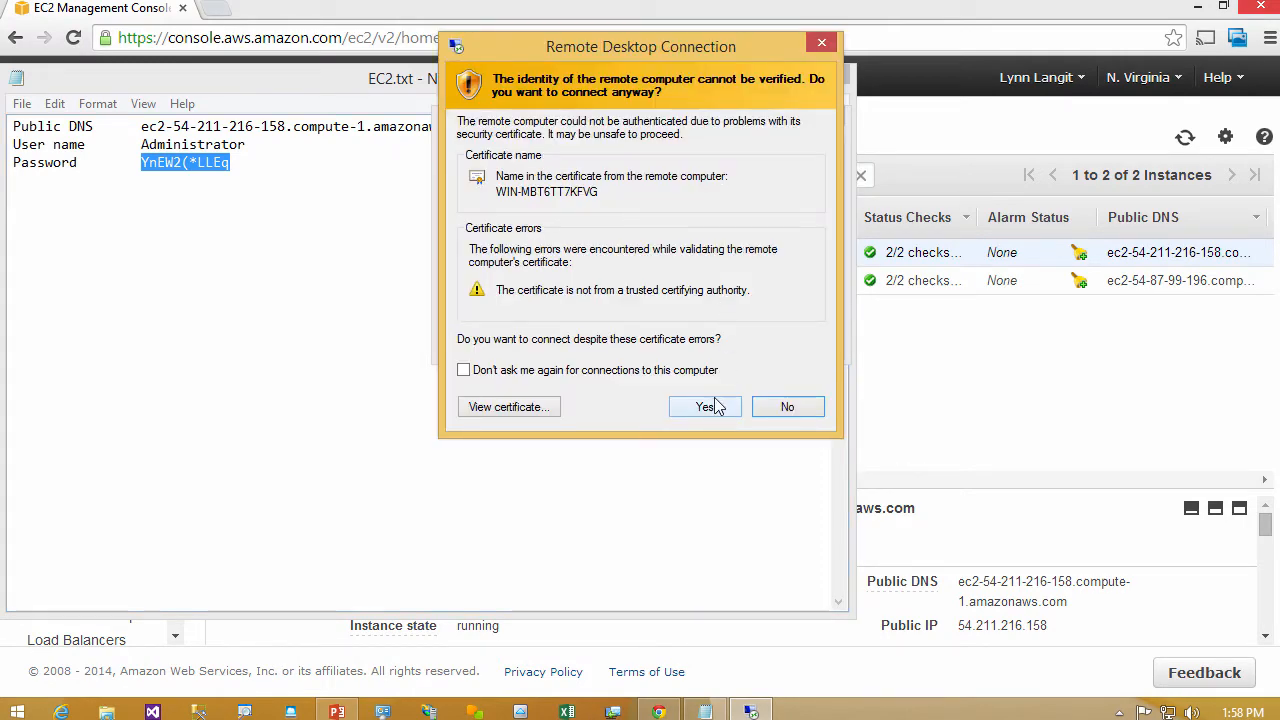
left_click(707, 402)
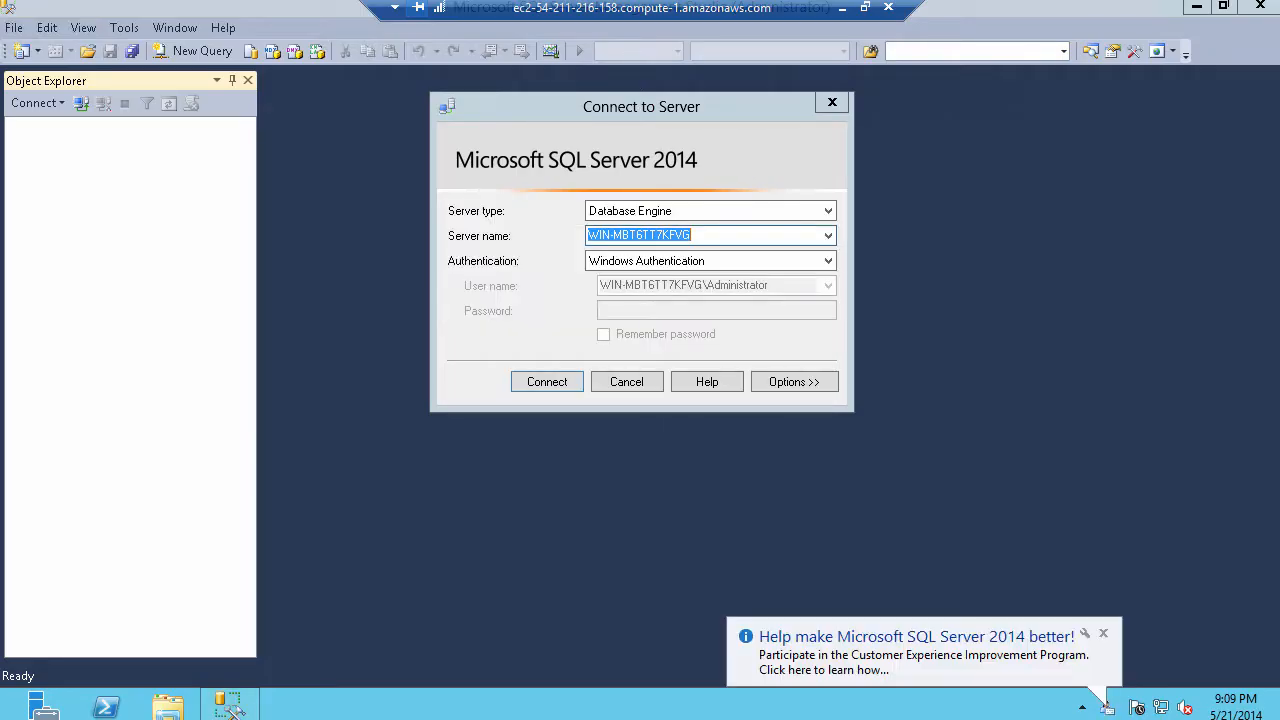
- Dismiss the improvement program notification and connect SQL Server 2014 Management Studio to the local Database Engine with Windows Authentication
left_click(1104, 636)
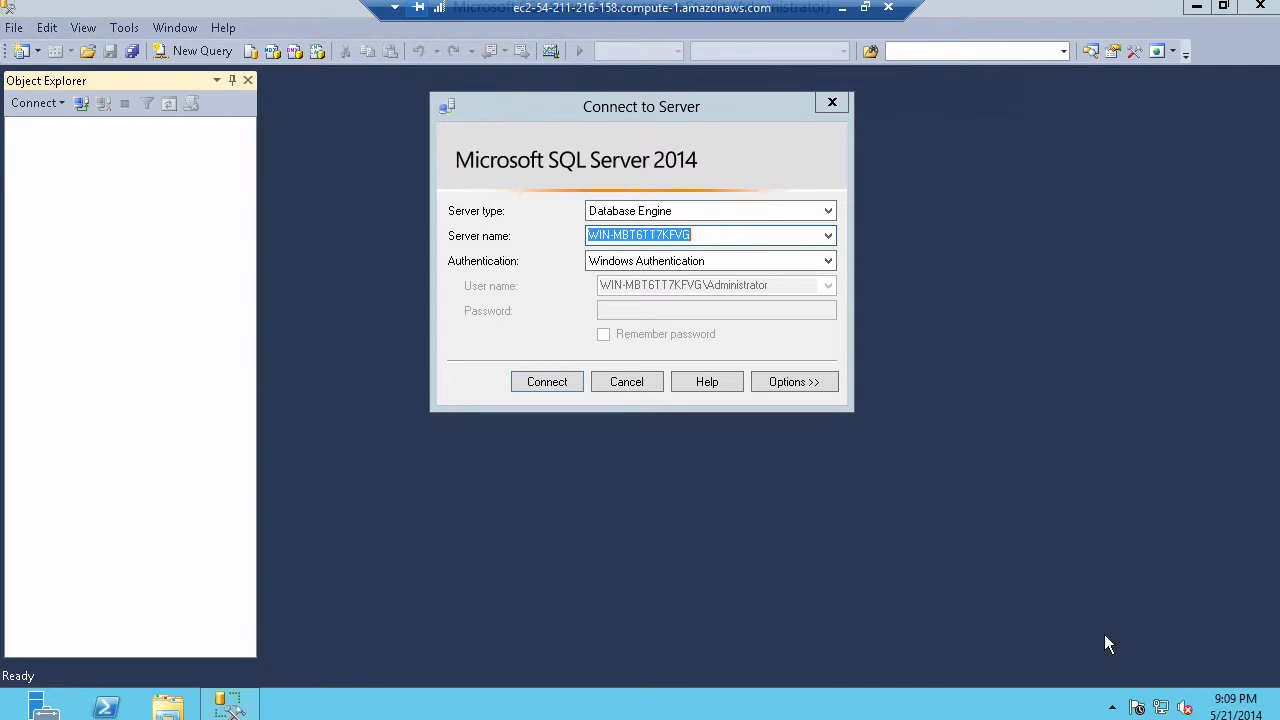
left_click(543, 384)
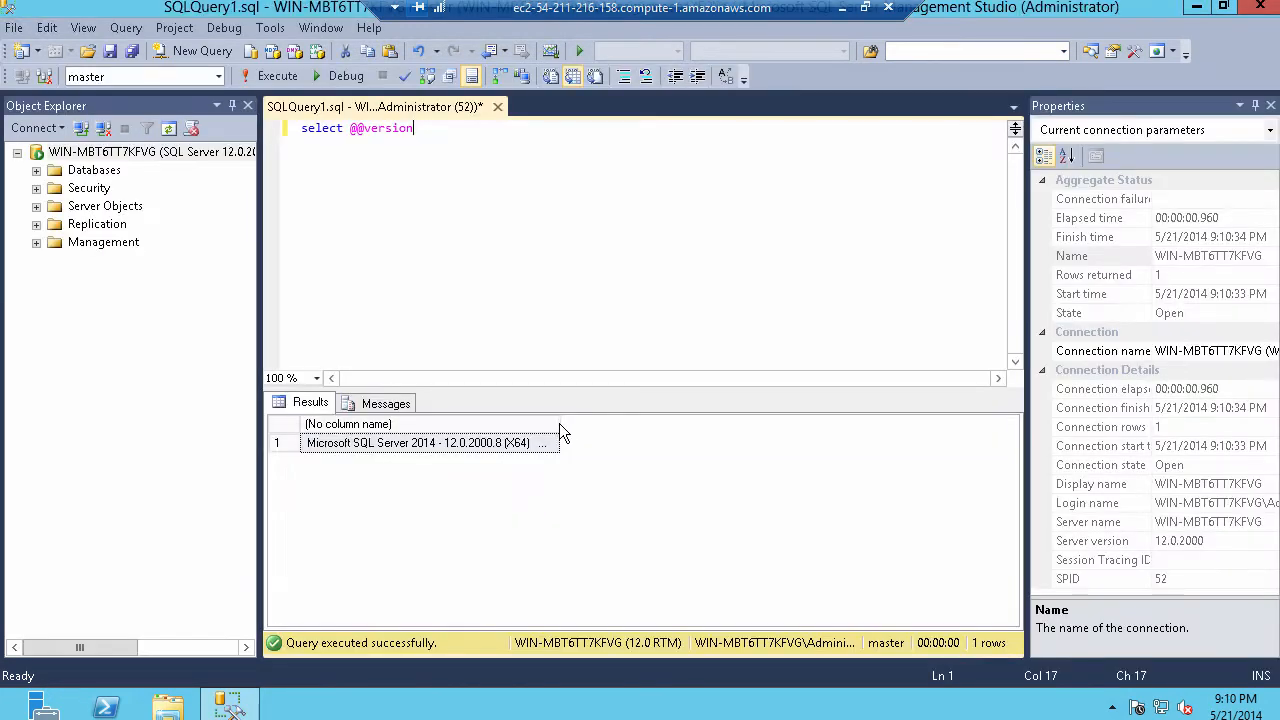
left_click_drag(559, 423, 966, 431)
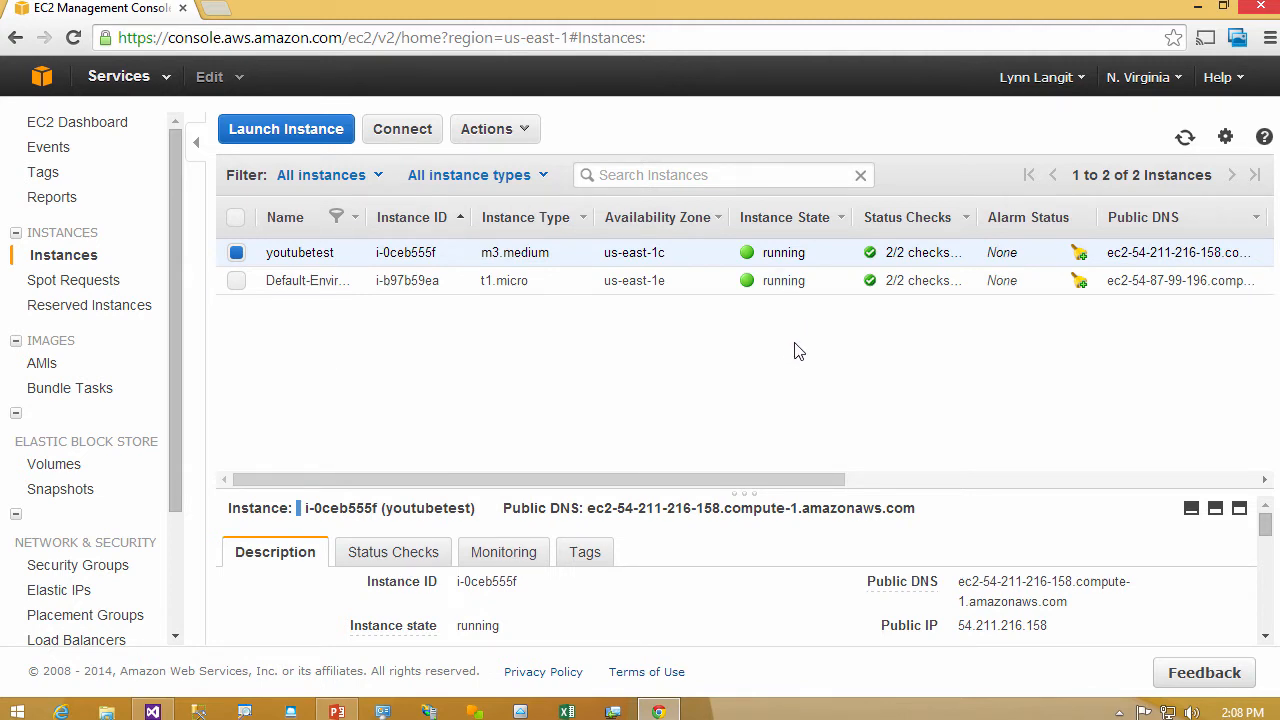
- Switch to Visual Studio and open the AWS Explorer, comparing it with the EC2 console in Chrome
left_click(152, 711)
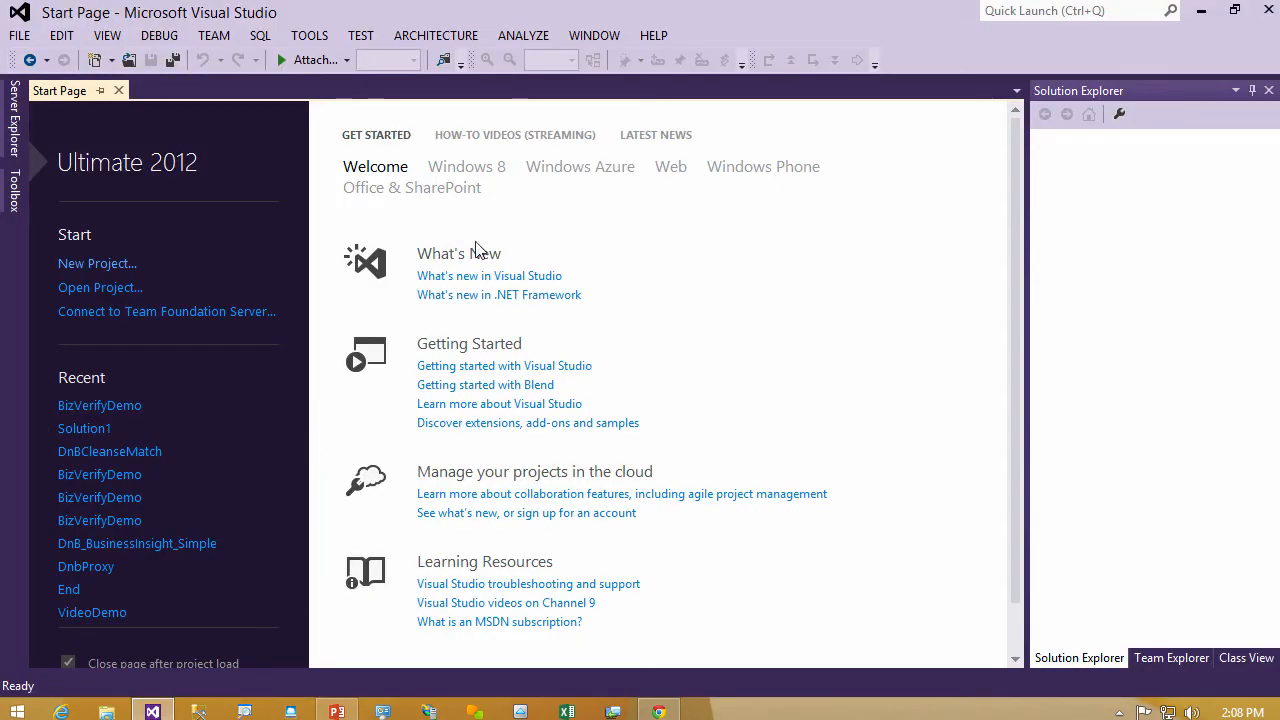
left_click(106, 36)
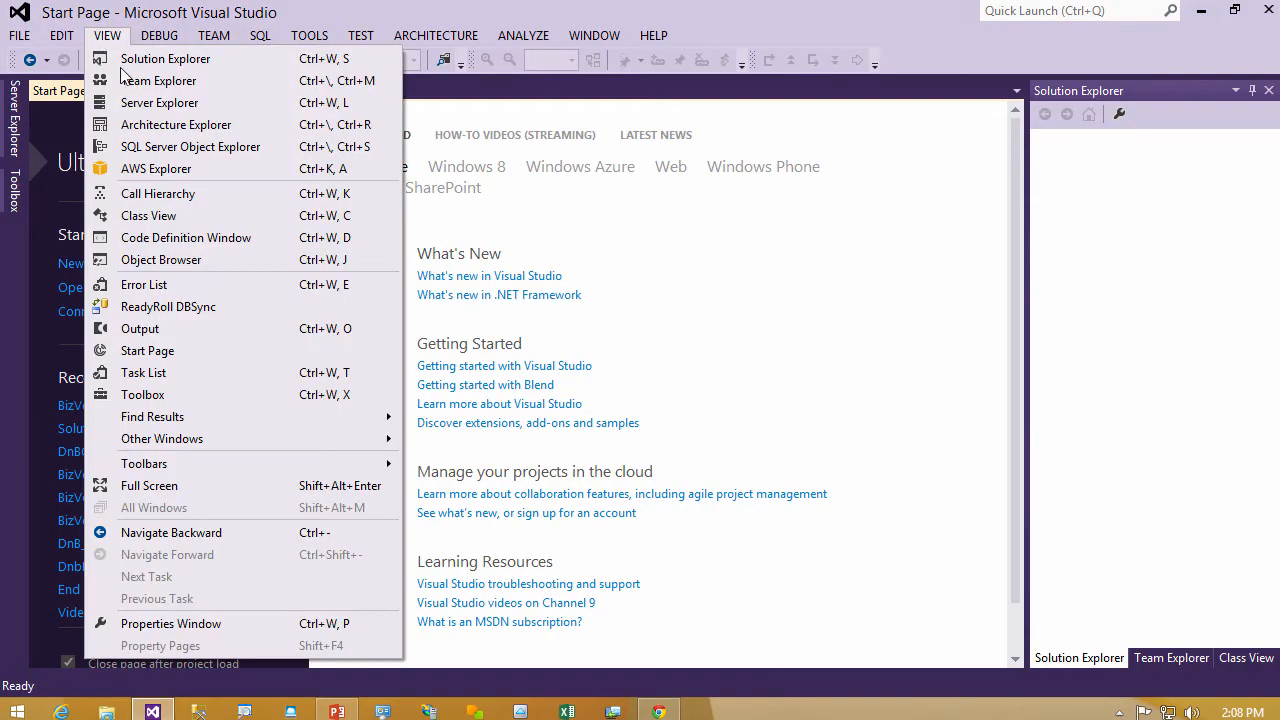
left_click(150, 172)
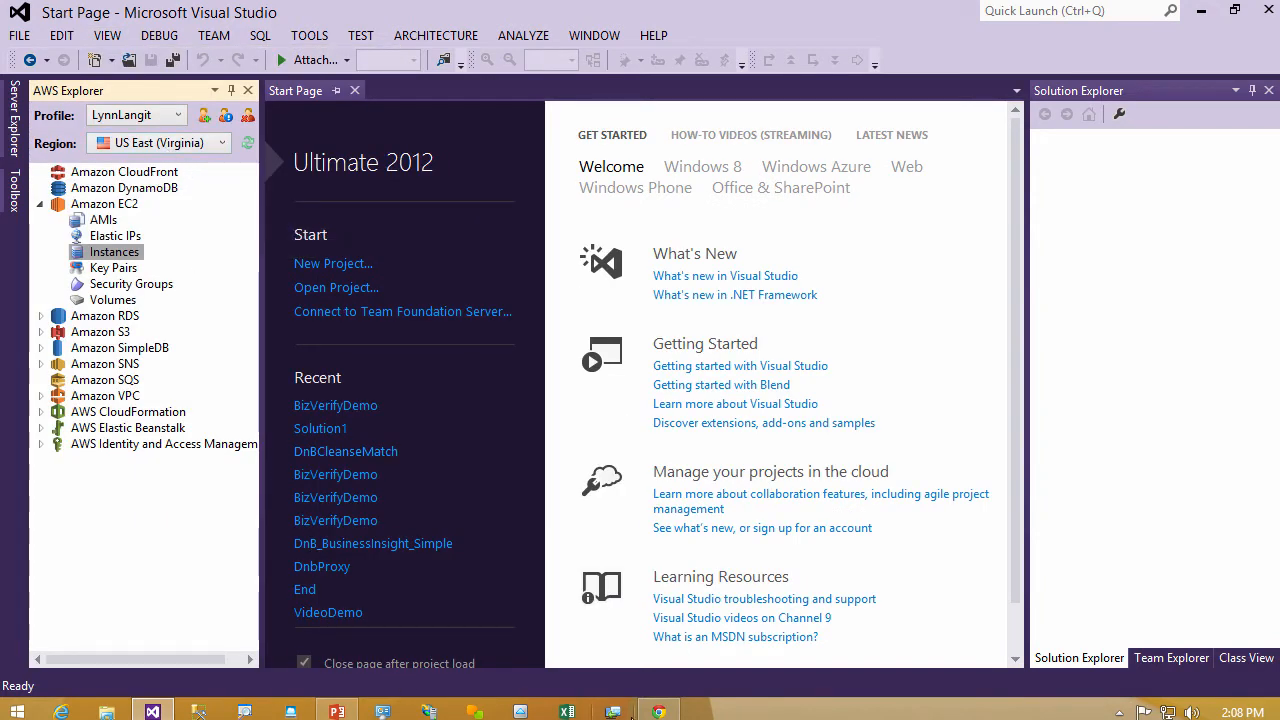
left_click(659, 712)
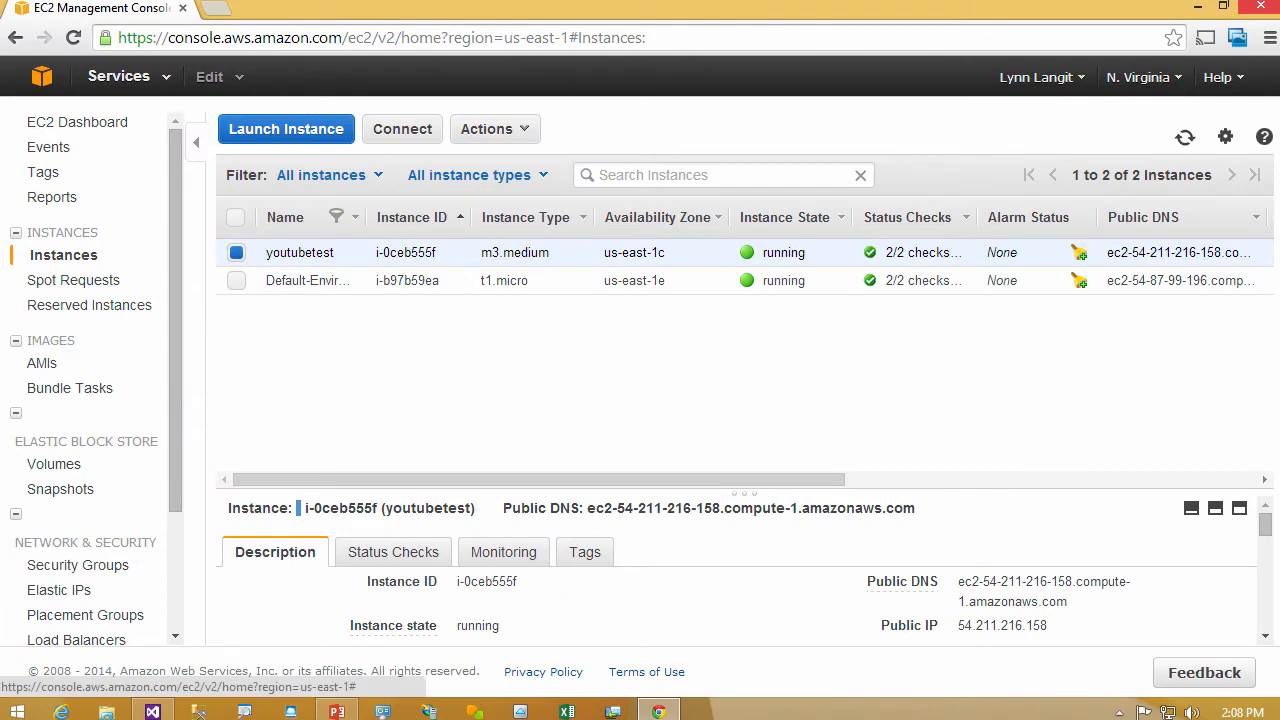
left_click(152, 711)
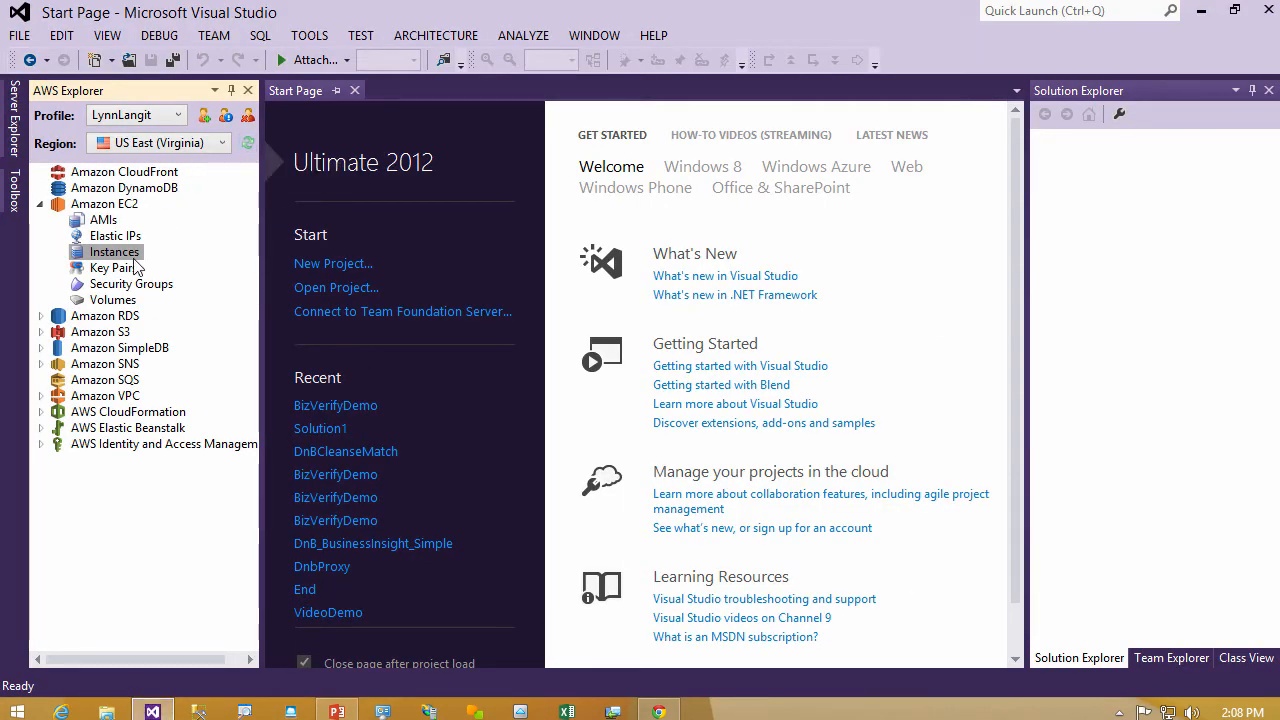
- View the Amazon EC2 instances of the US East (Virginia) region from the AWS Explorer
left_click(135, 256)
right_click(135, 256)
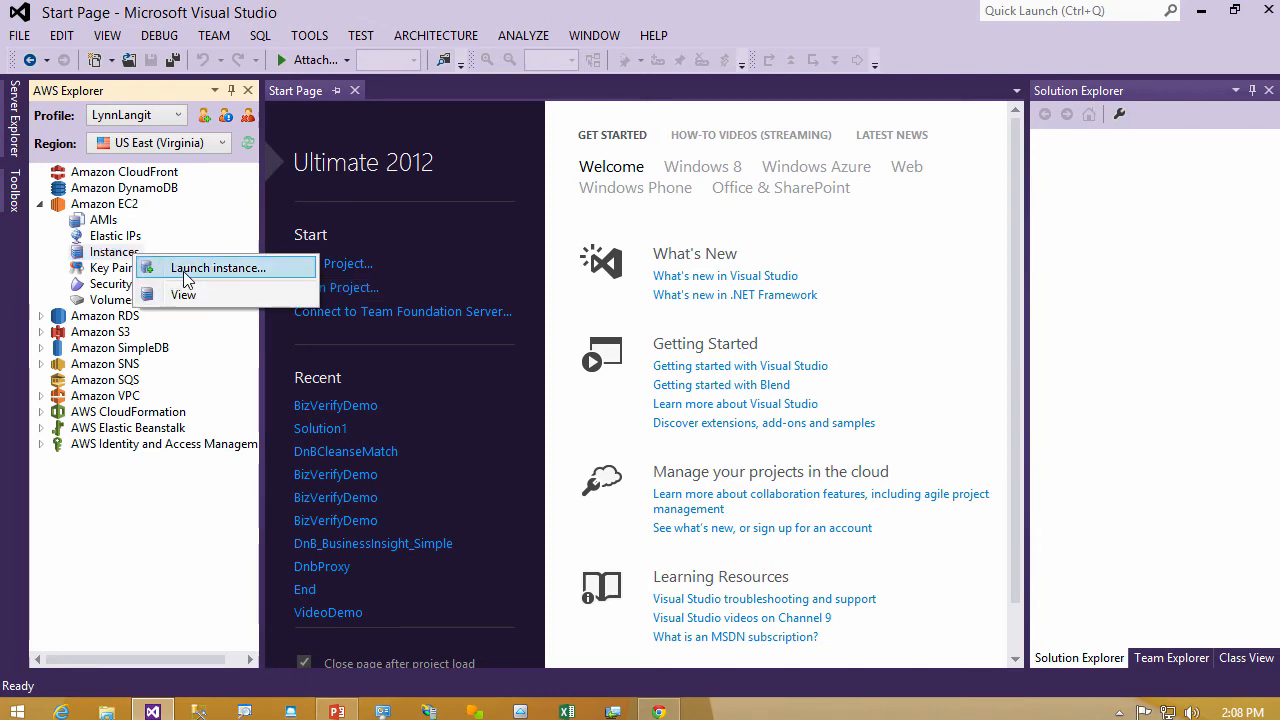
left_click(196, 298)
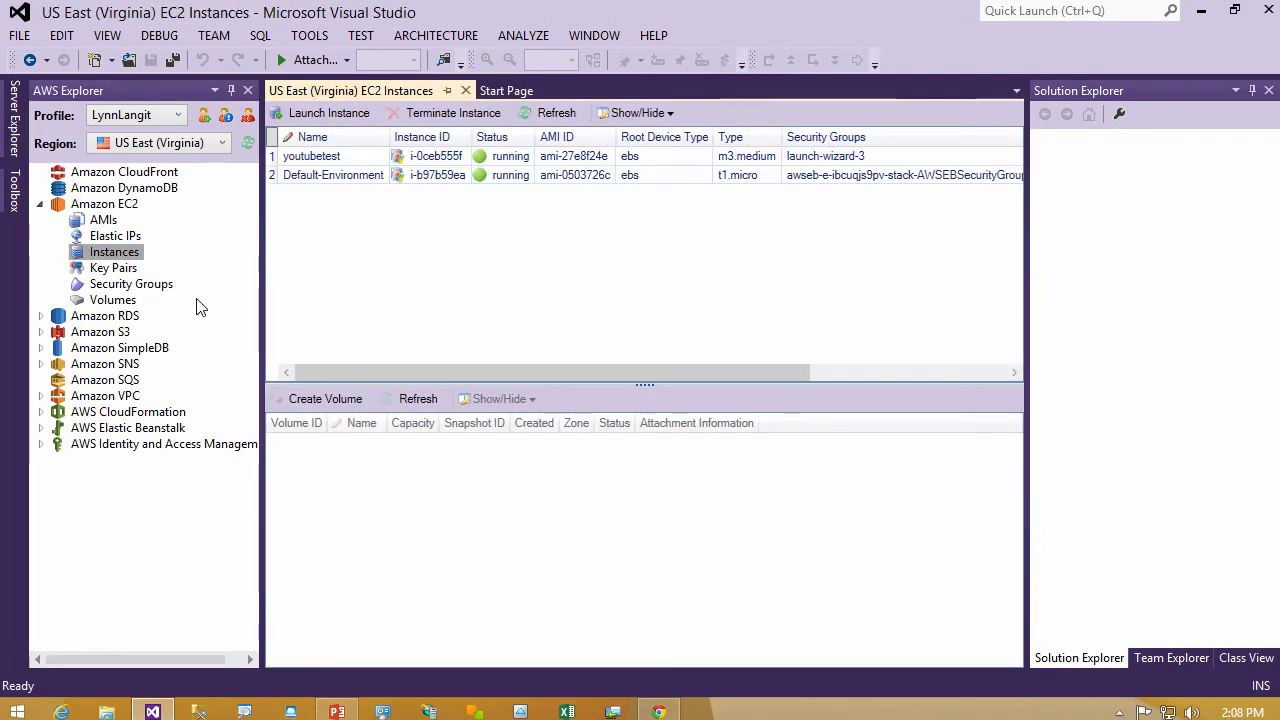
- Stop the youtubetest instance from the Visual Studio instances list and refresh the list
left_click(354, 160)
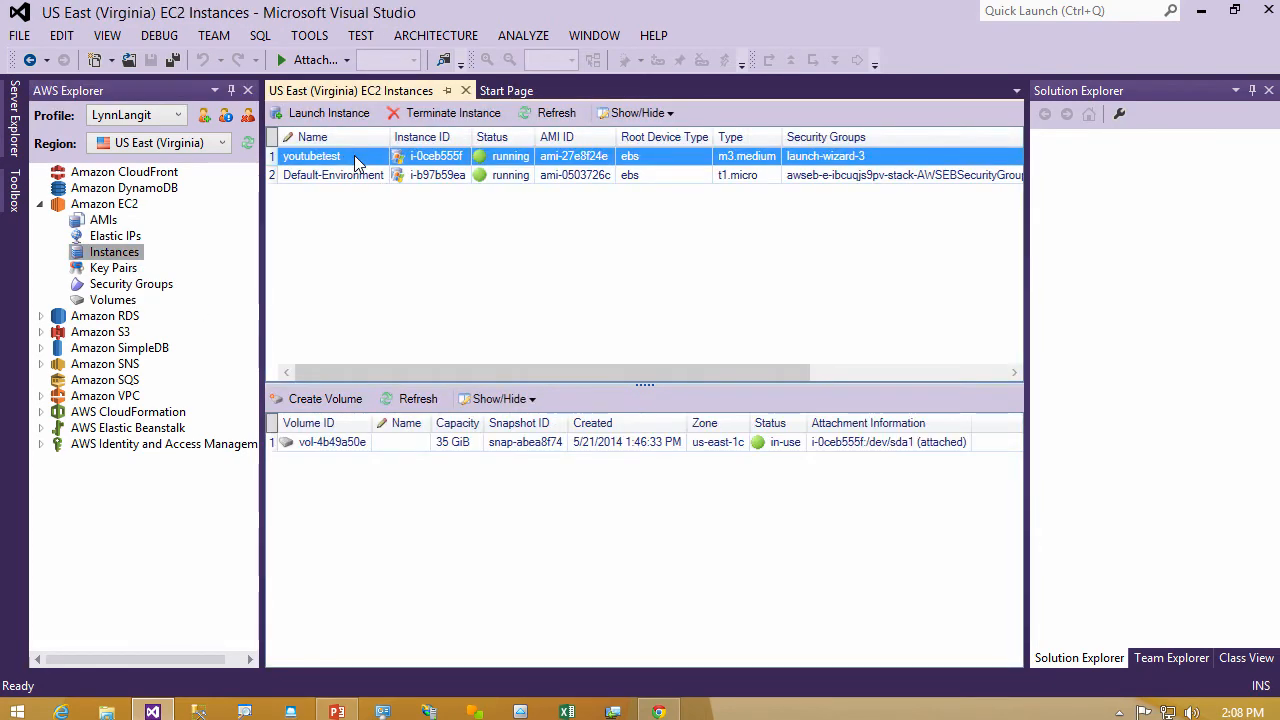
right_click(356, 160)
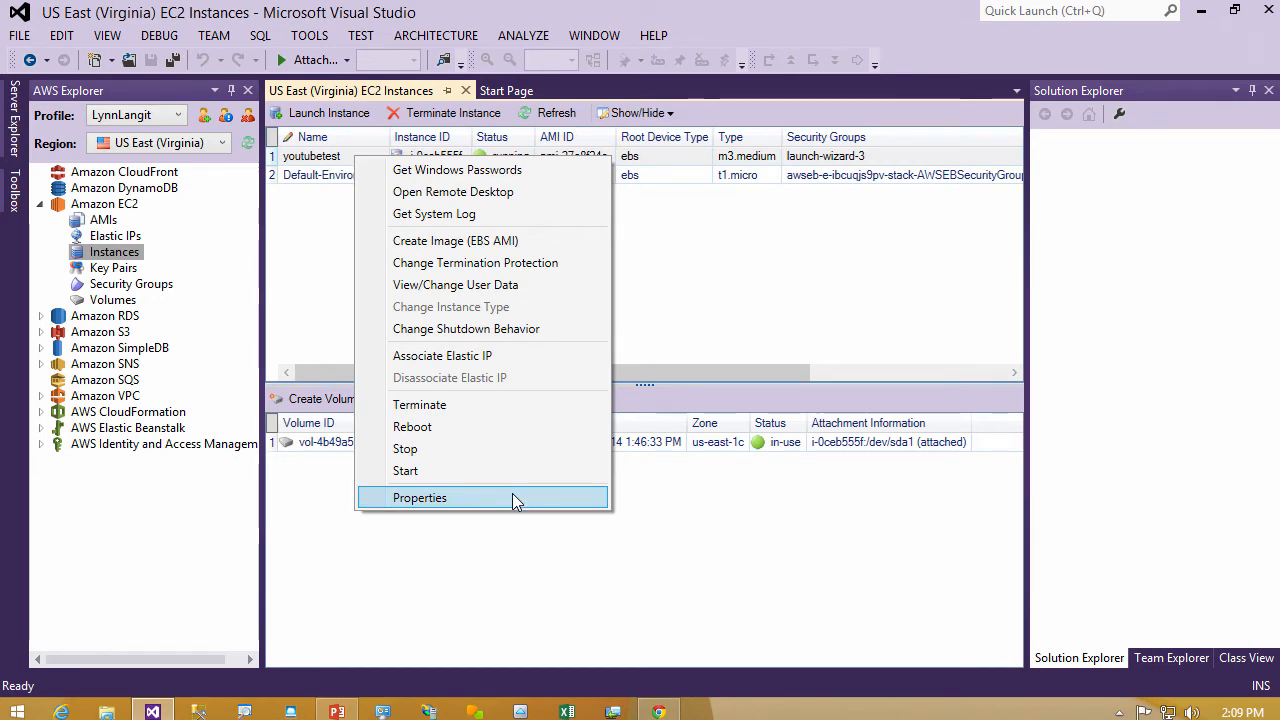
left_click(523, 451)
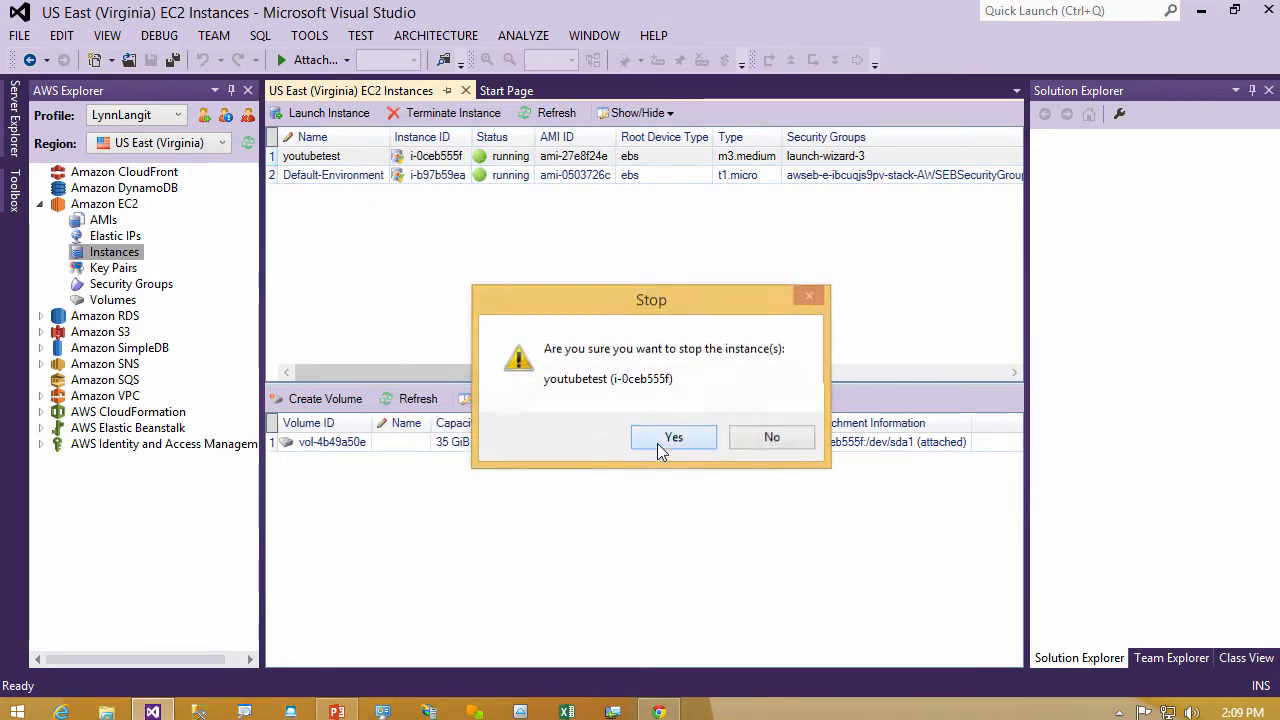
left_click(657, 441)
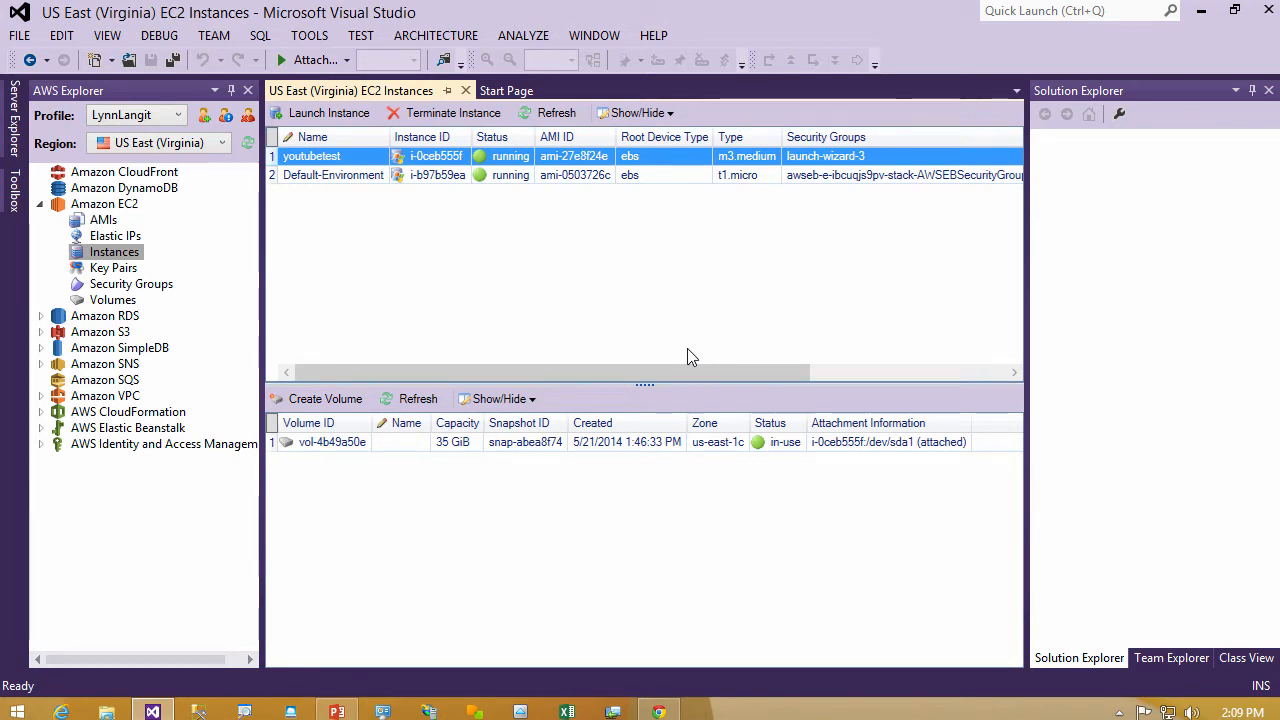
left_click(569, 118)
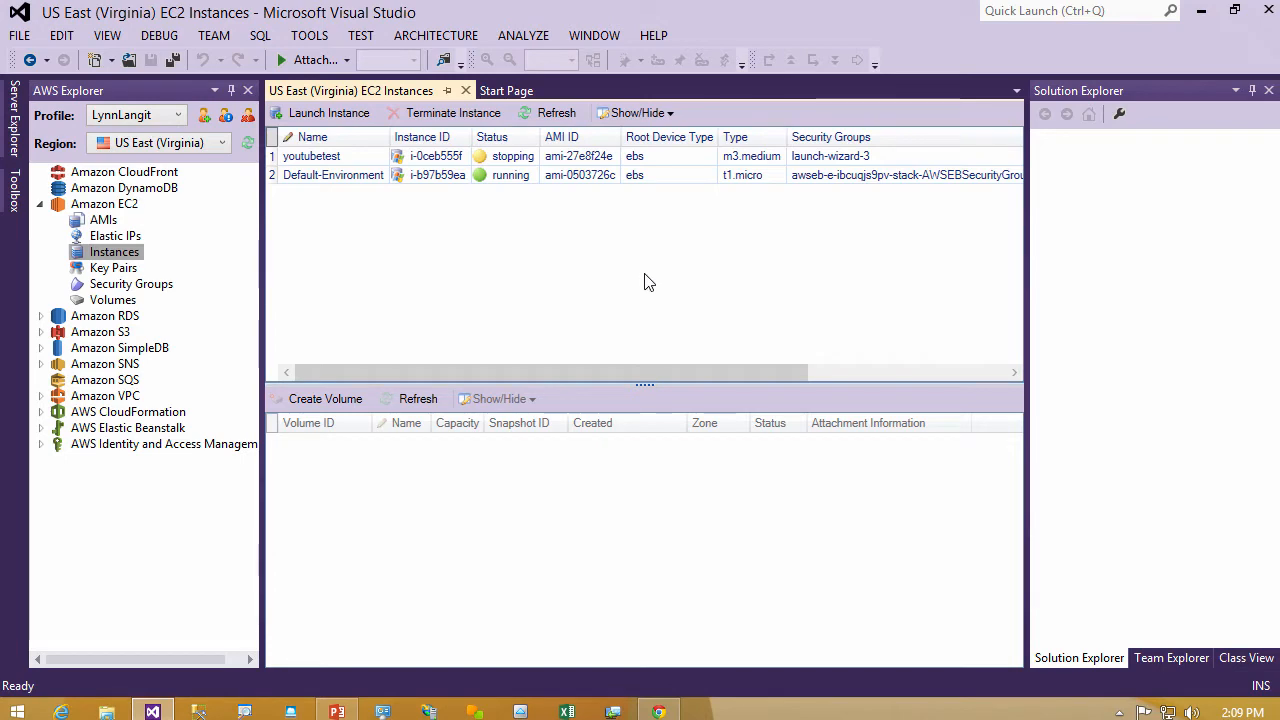
- Switch back to the EC2 console in Chrome, reload the instances page and terminate the youtubetest instance
left_click(659, 711)
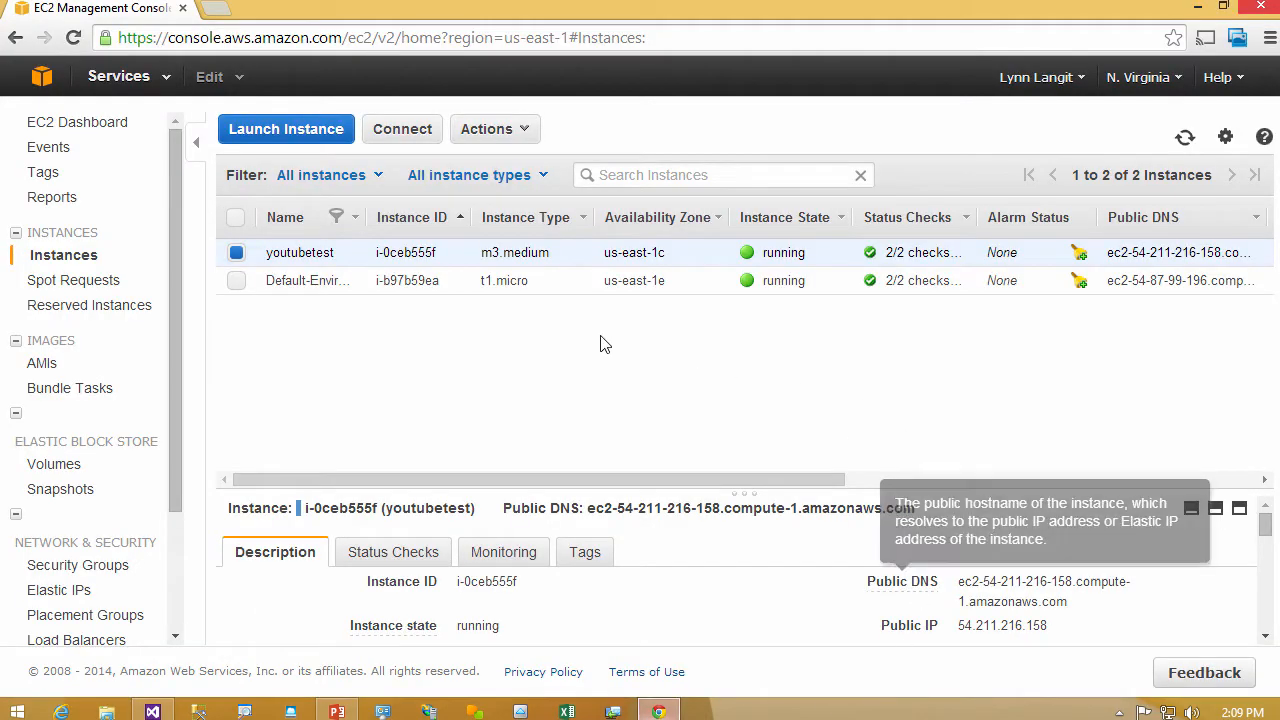
left_click(73, 37)
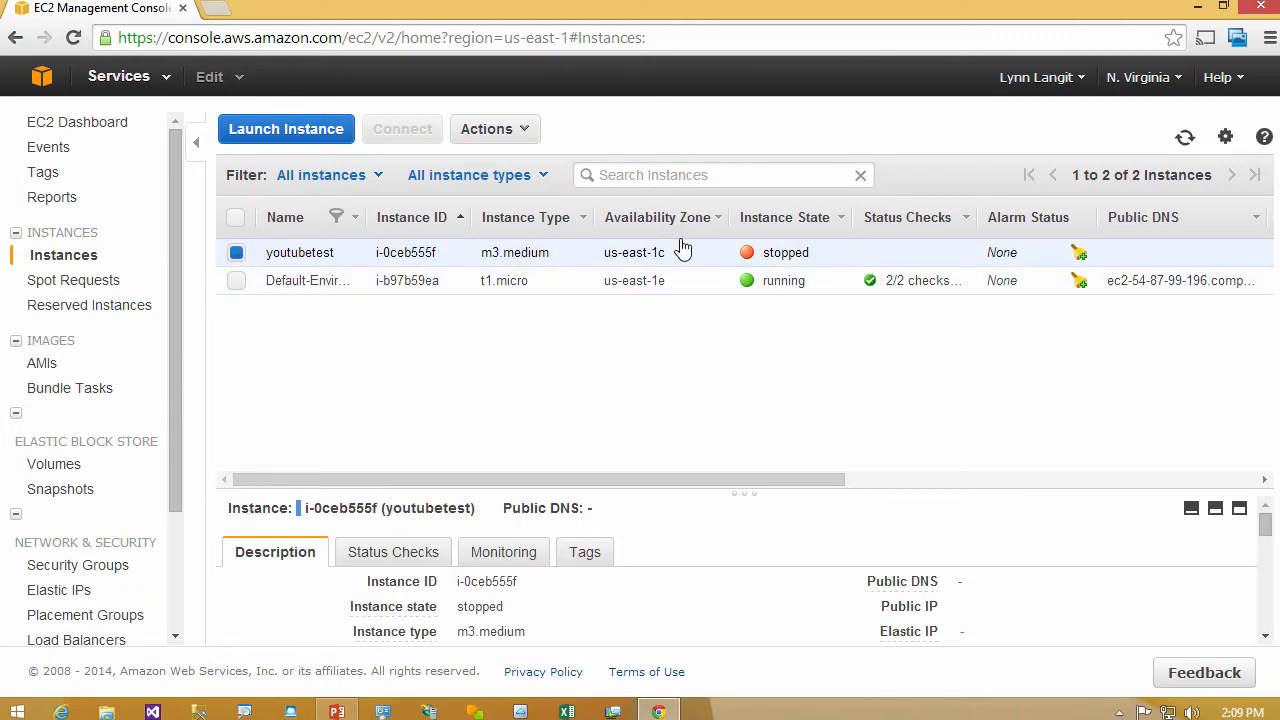
left_click(523, 130)
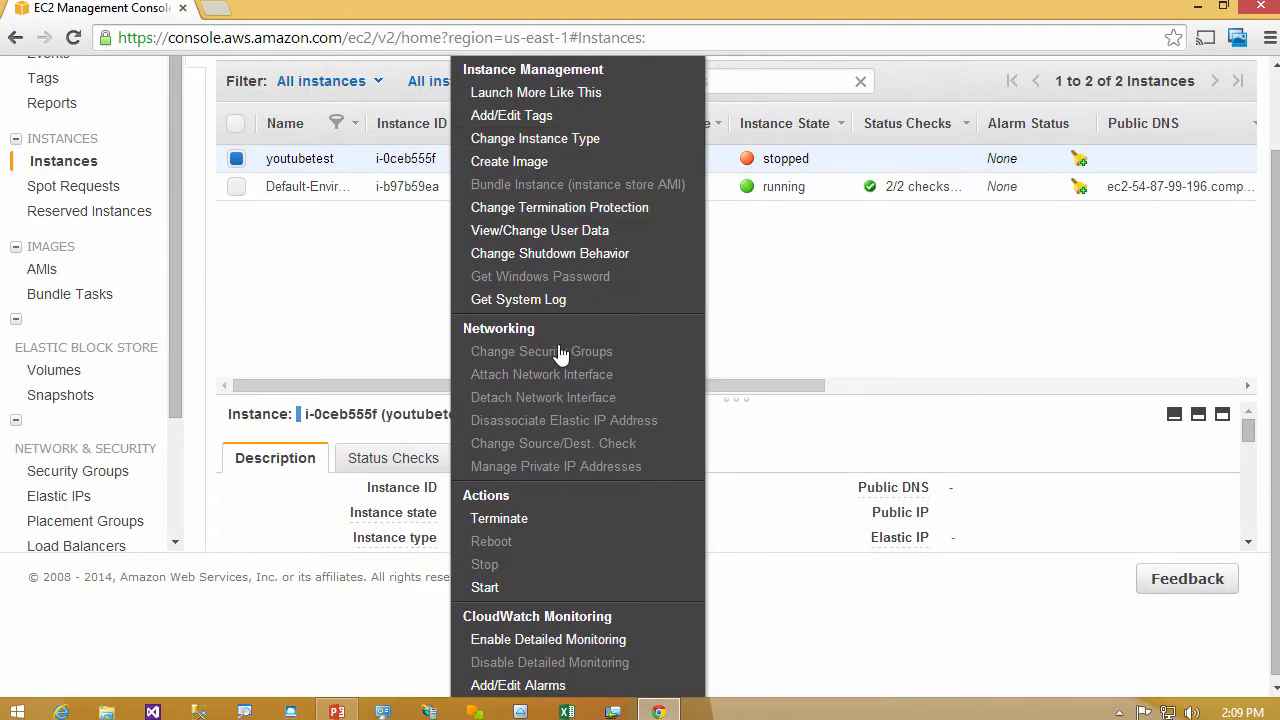
left_click(533, 525)
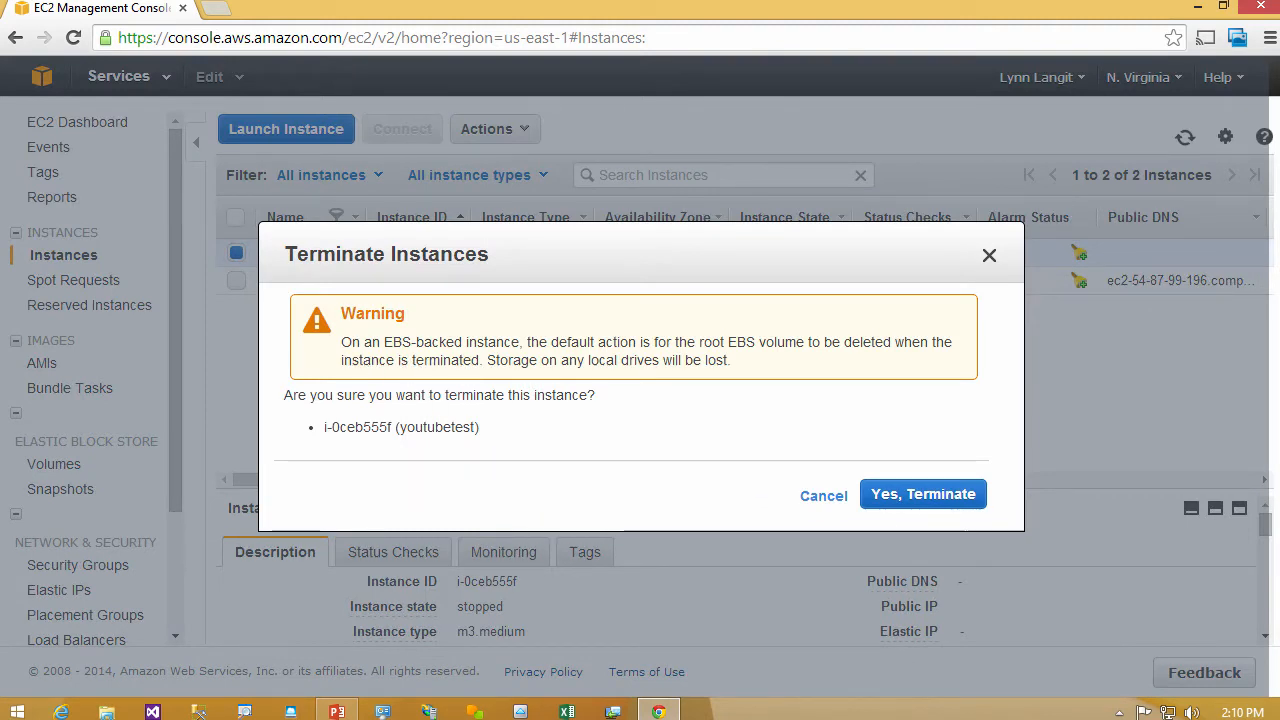
left_click(900, 493)
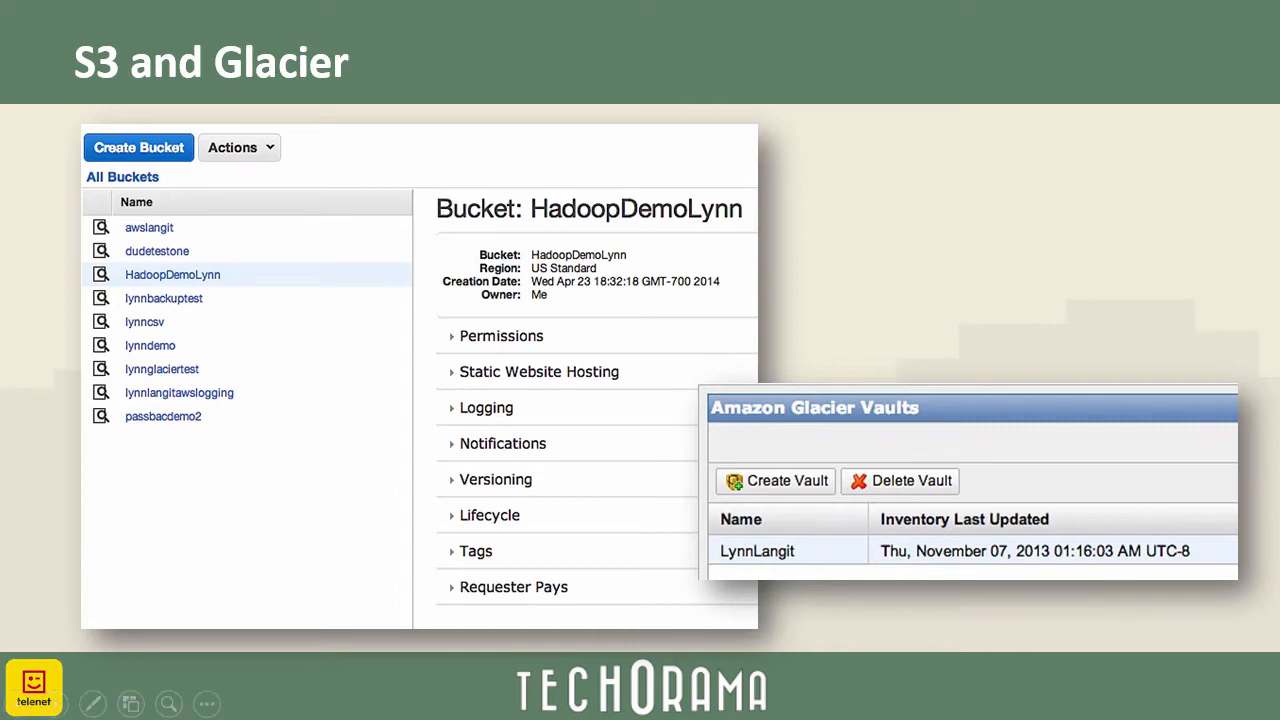
left_click(641, 362)
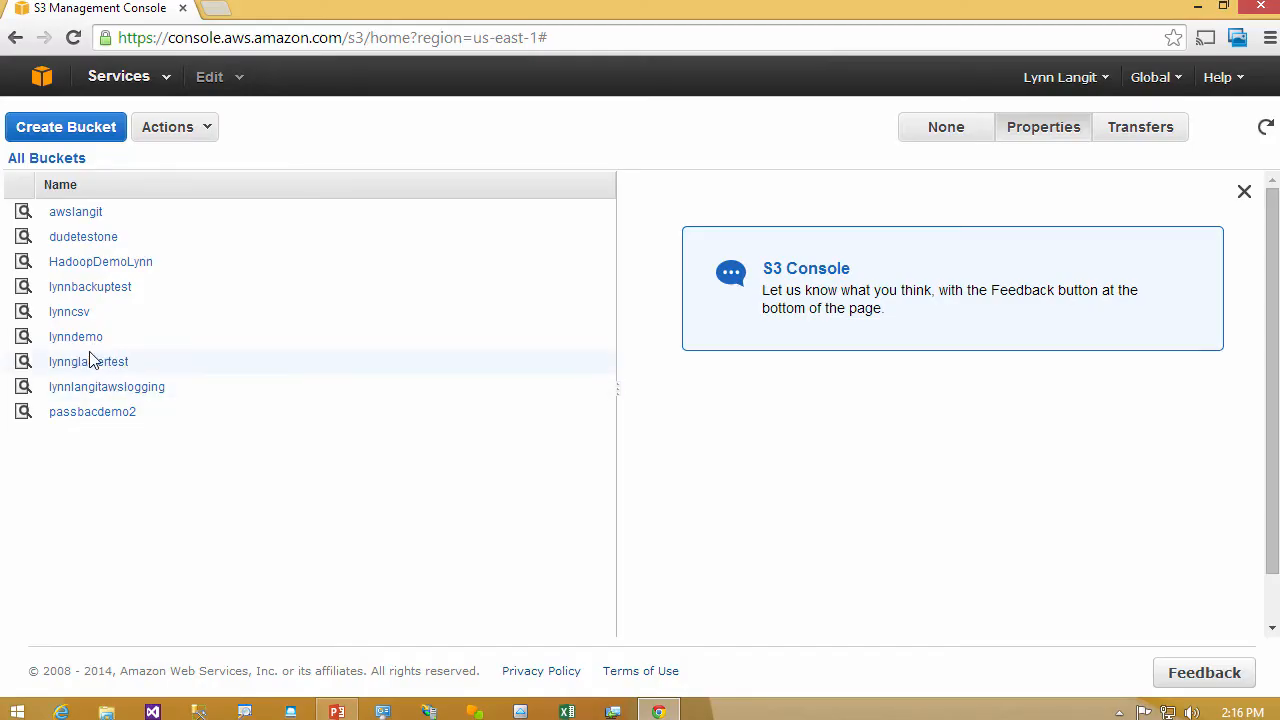
- Review the region choices offered for a new S3 bucket, then cancel without creating one
left_click(91, 127)
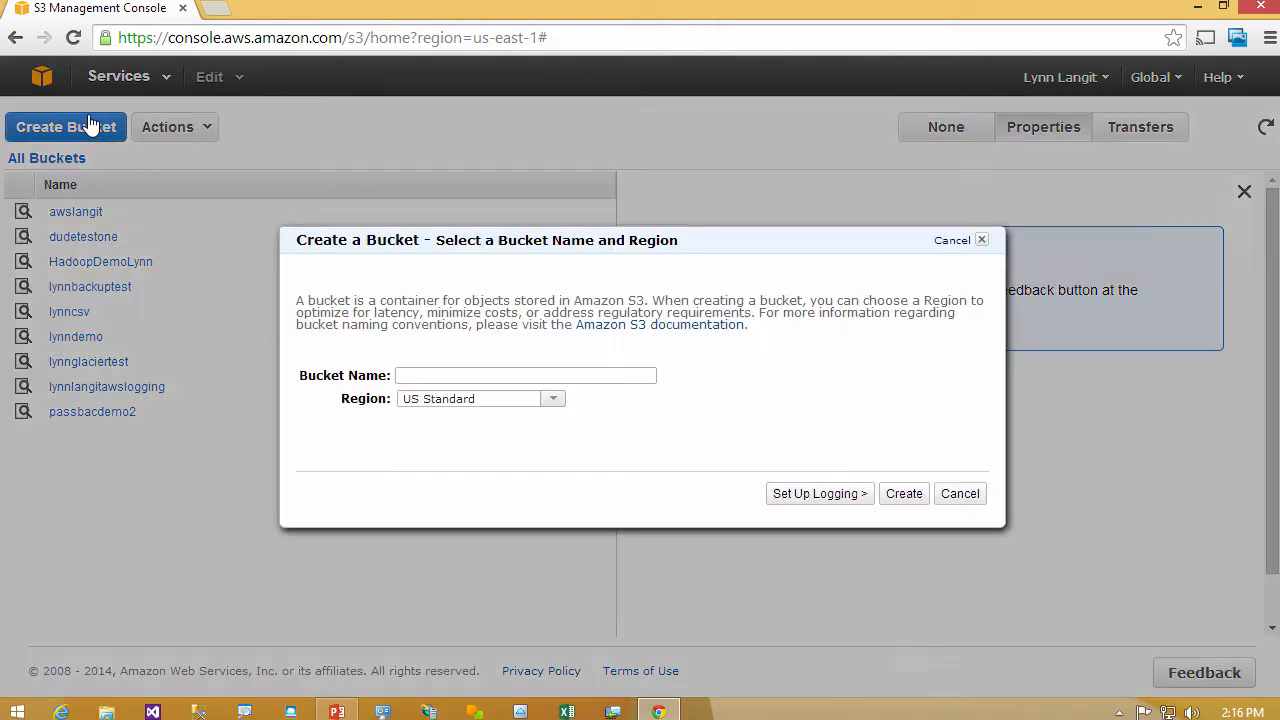
left_click(555, 400)
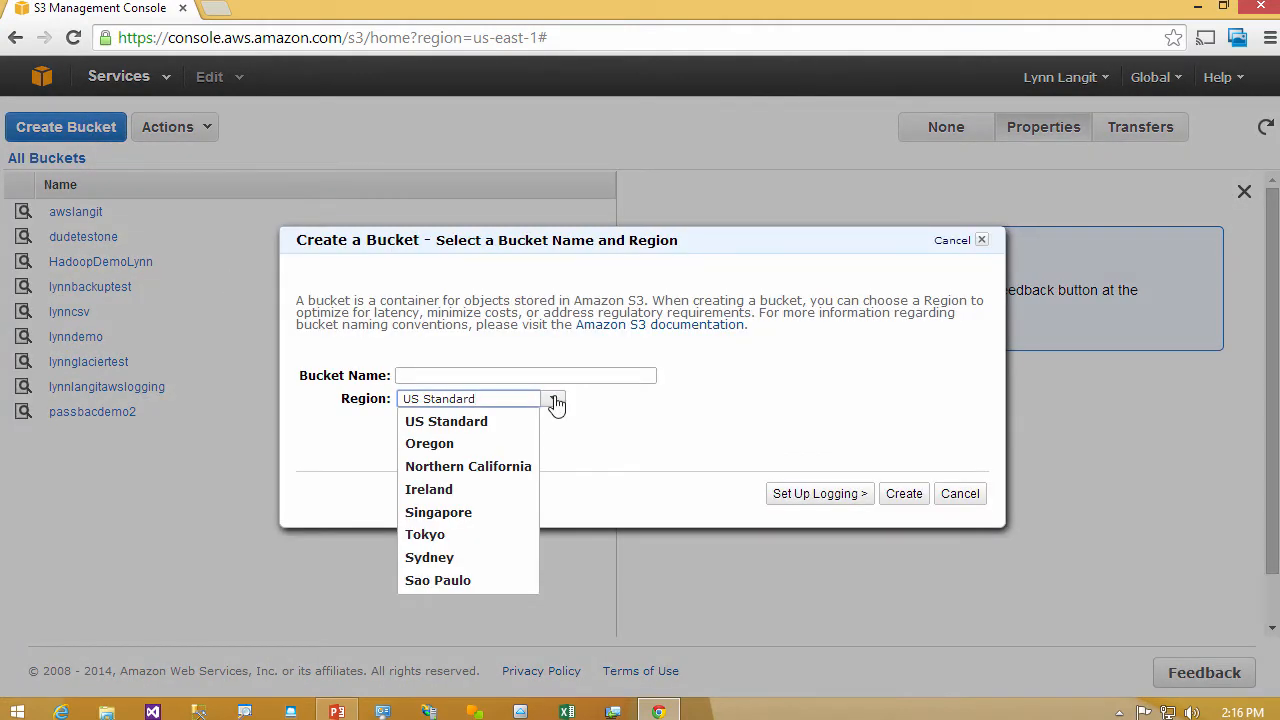
left_click(555, 400)
left_click(983, 243)
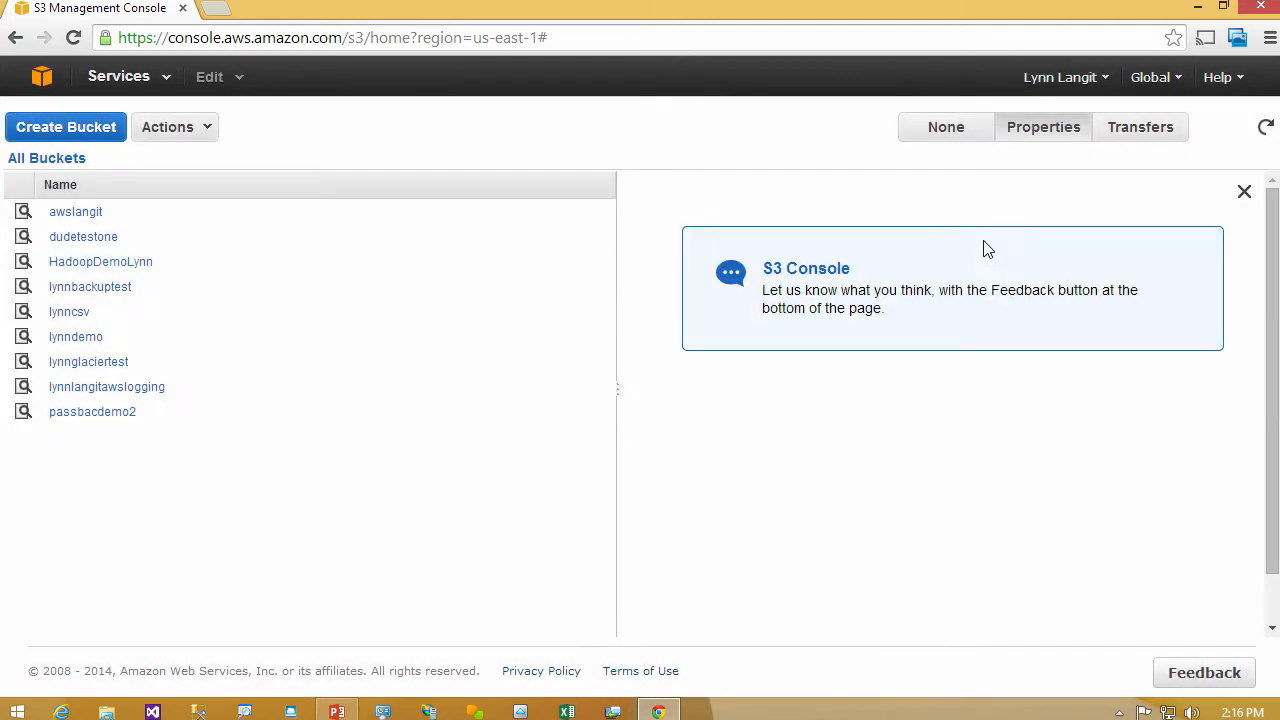
- Create a folder named youtubedemo in the lynndemo bucket
left_click(73, 339)
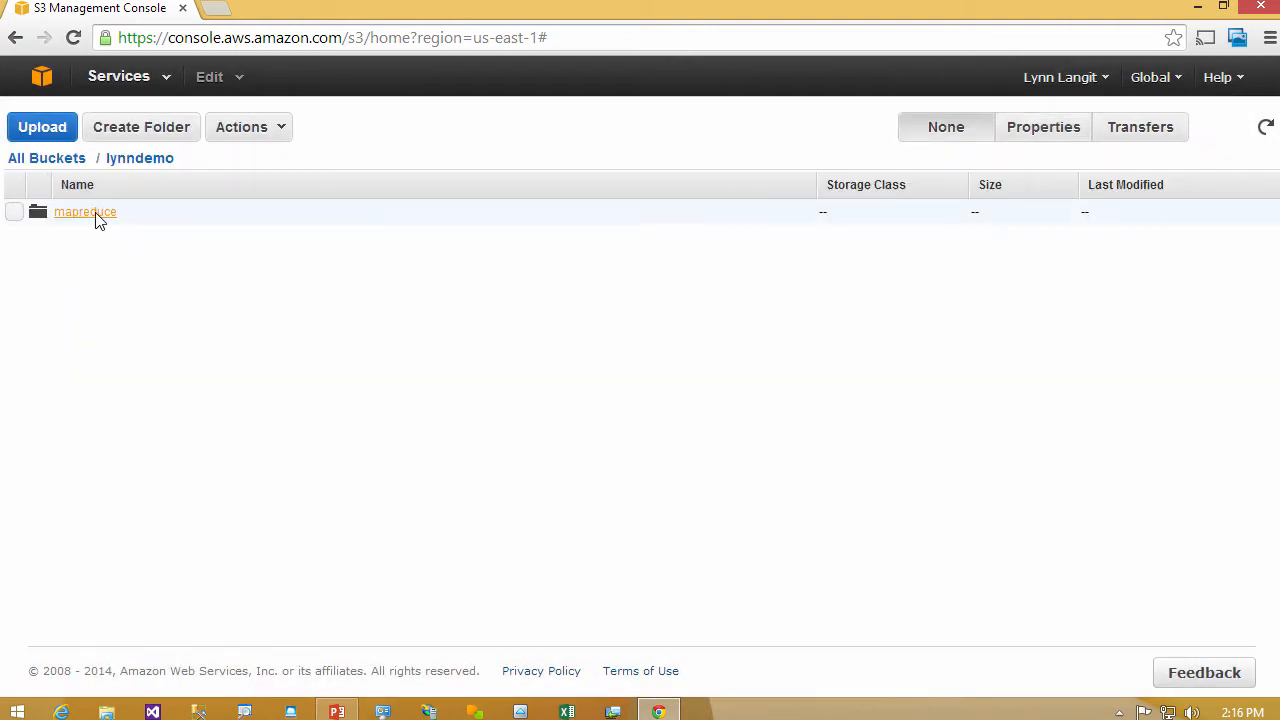
left_click(143, 130)
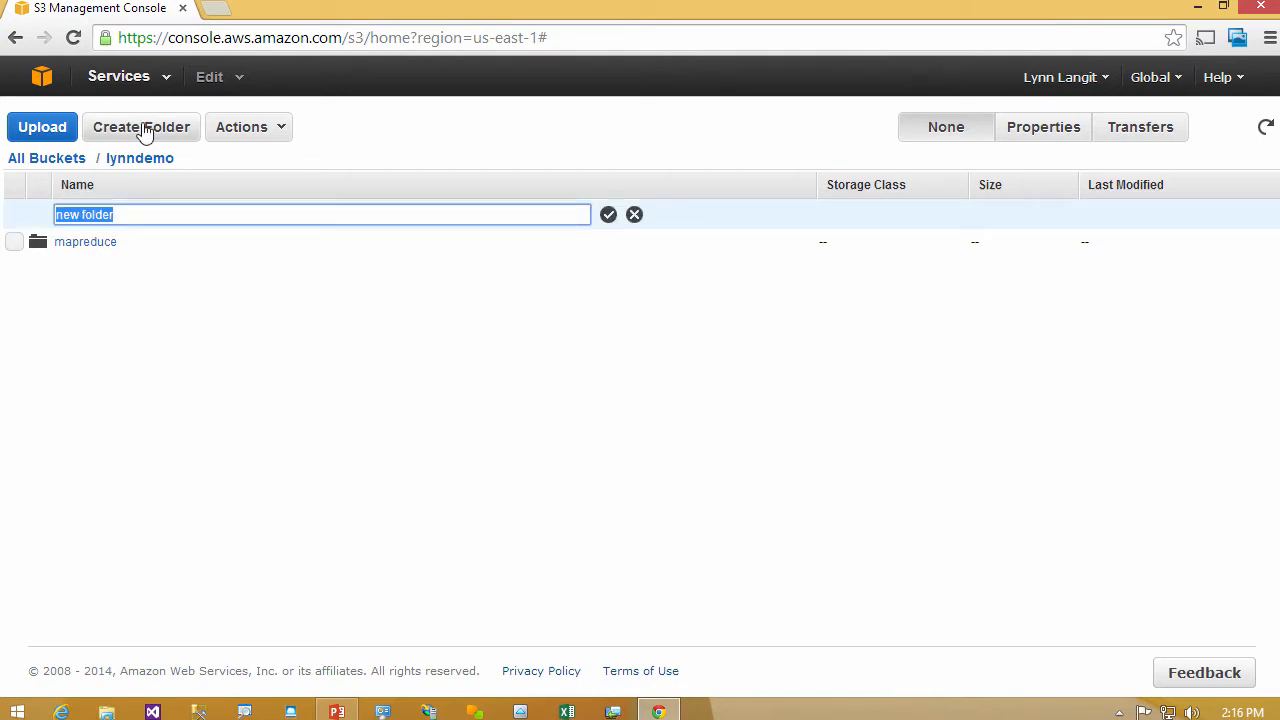
type("youtubedemo")
key("Return")
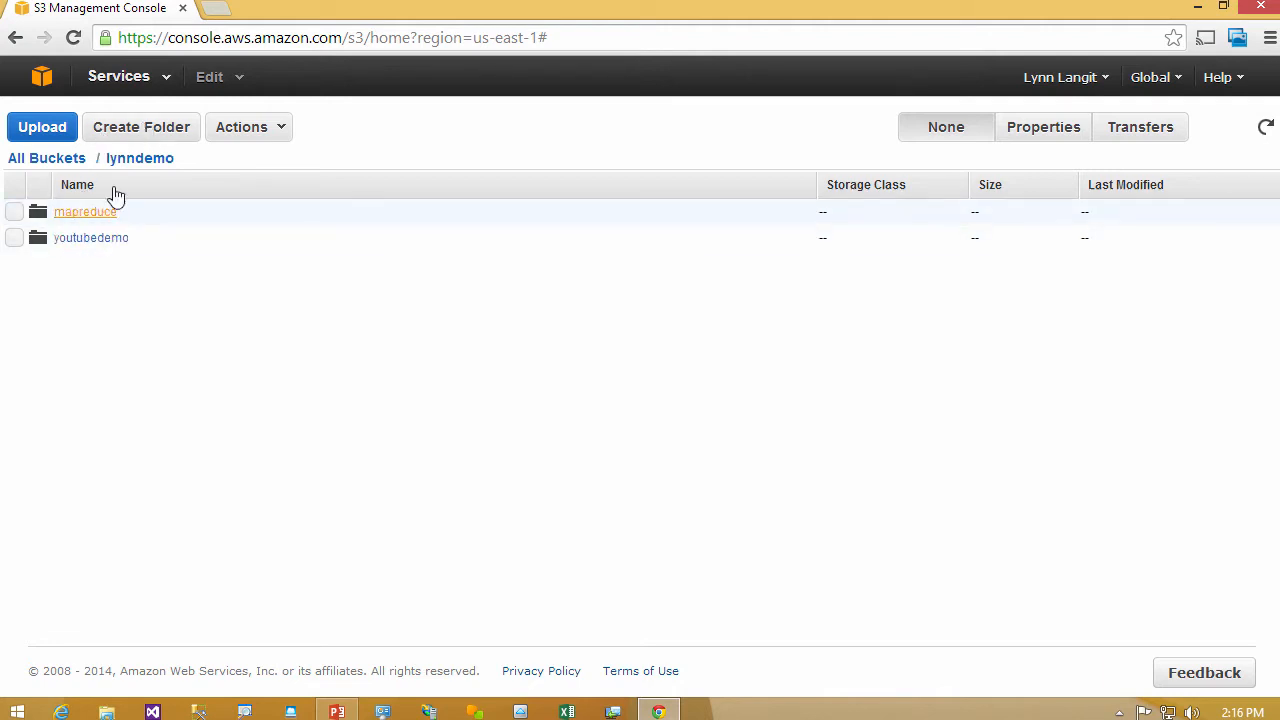
- Open the youtubedemo folder and choose dbo.Authors.sql from Documents as the file for uploading
left_click(84, 241)
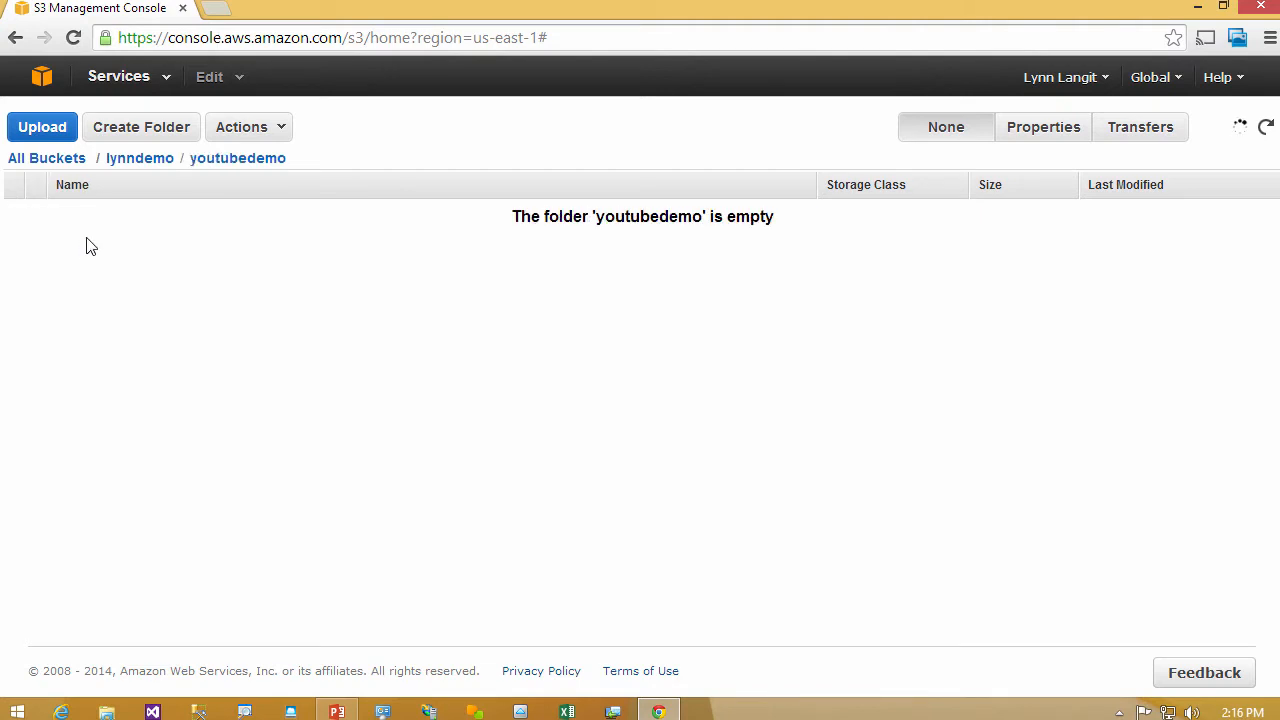
left_click(271, 127)
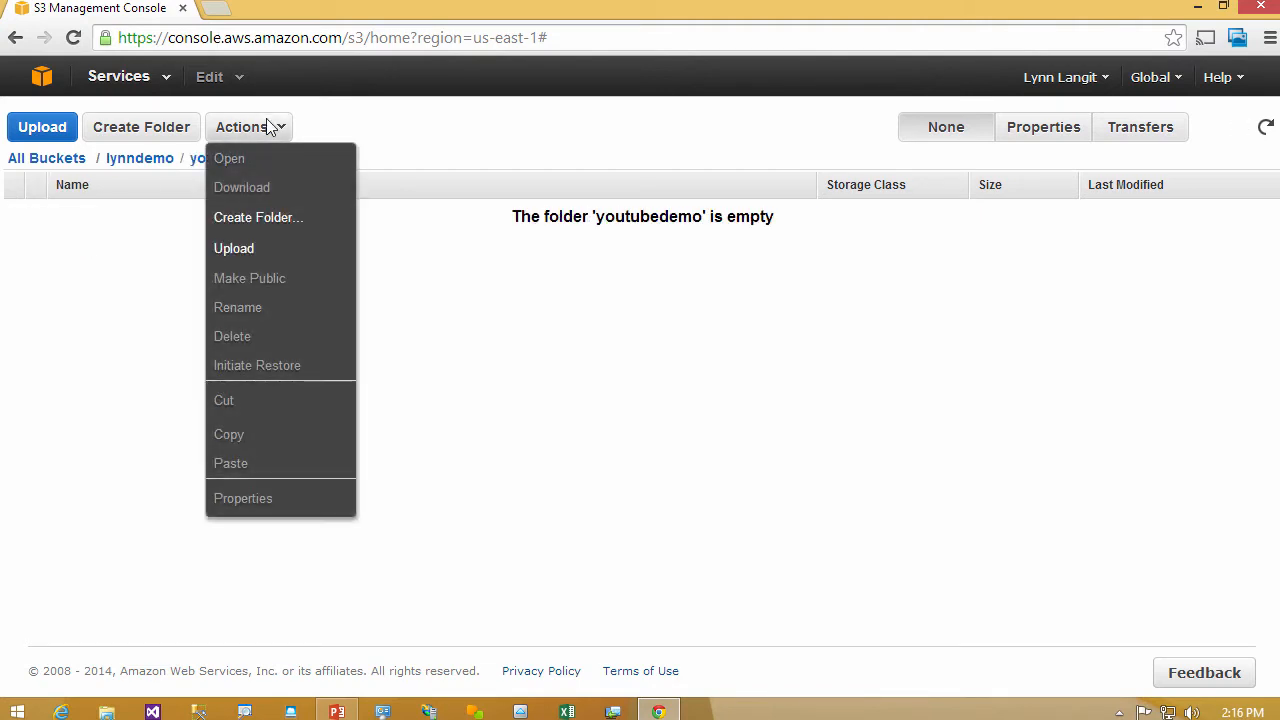
left_click(264, 248)
left_click(430, 340)
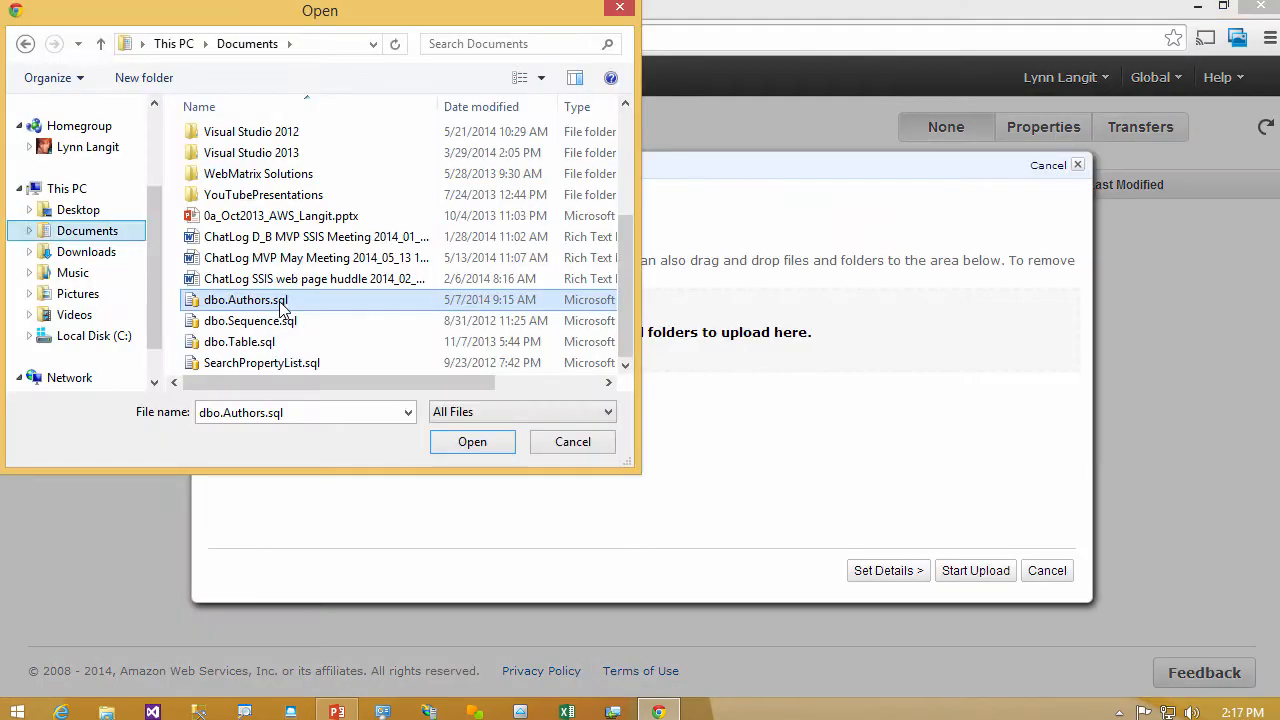
left_click(468, 446)
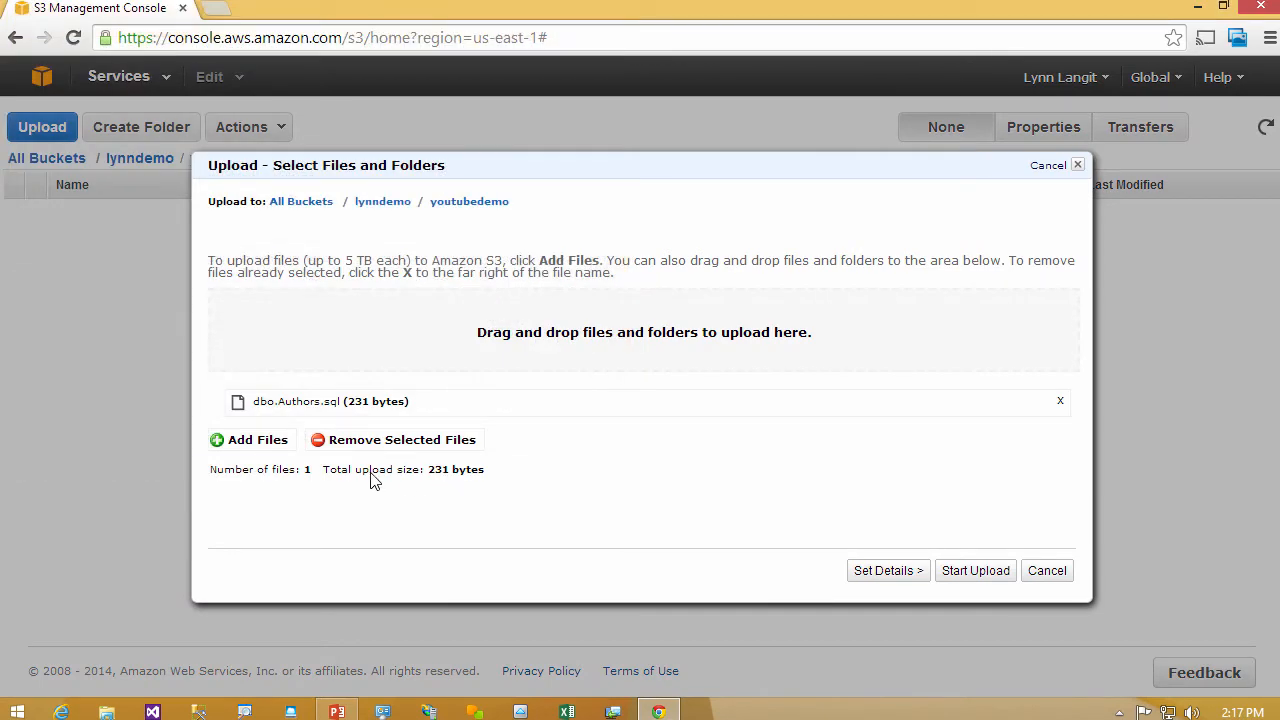
- Go through the upload's details, permissions and metadata settings, keep the defaults and start the upload
left_click(884, 571)
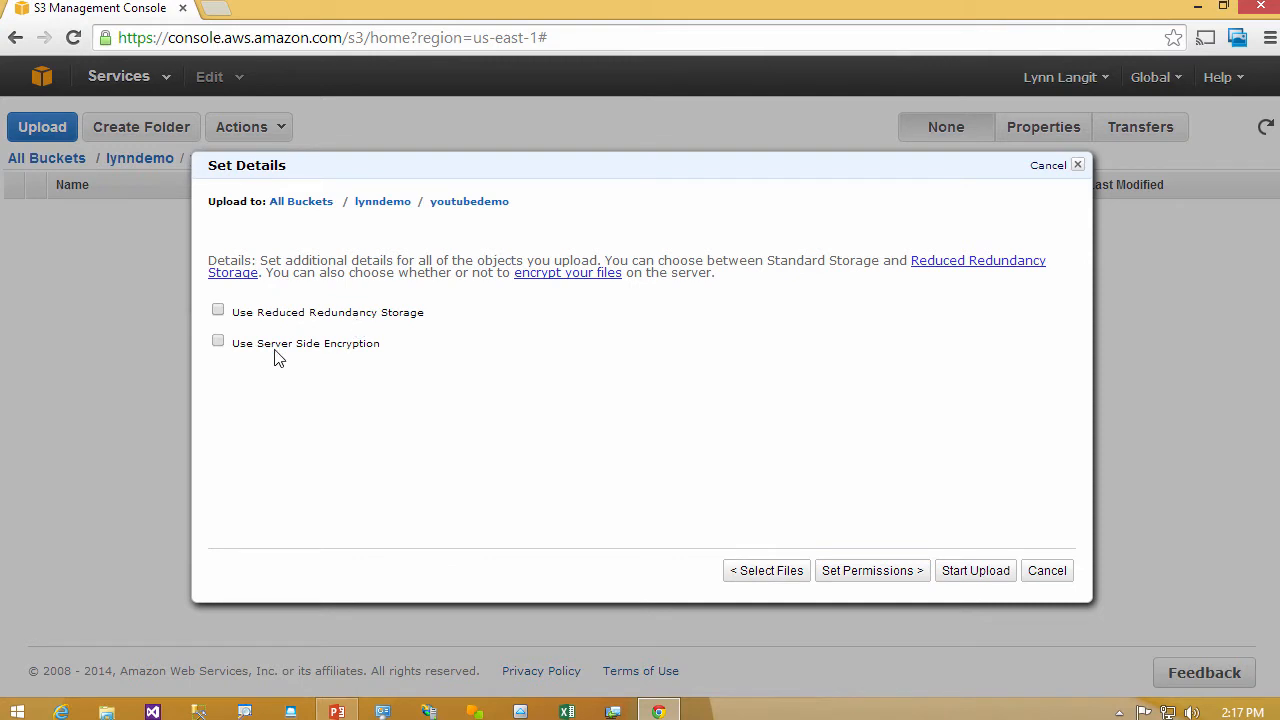
left_click(869, 578)
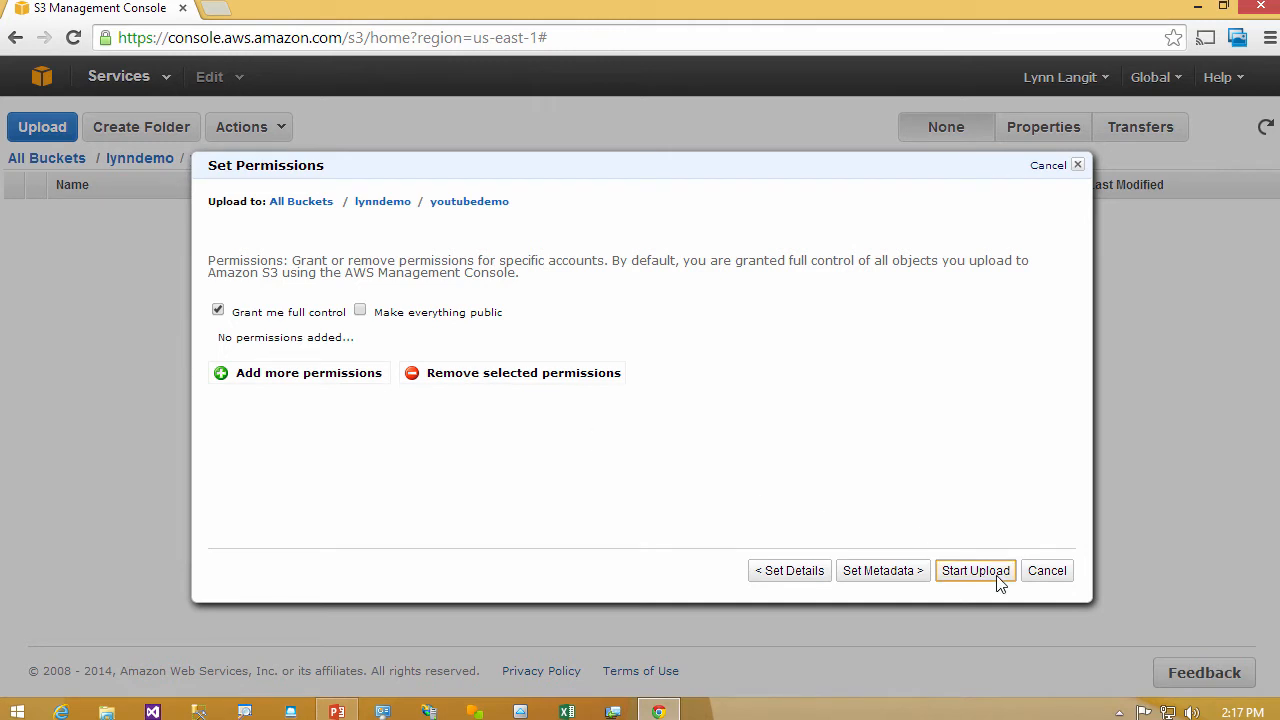
left_click(866, 570)
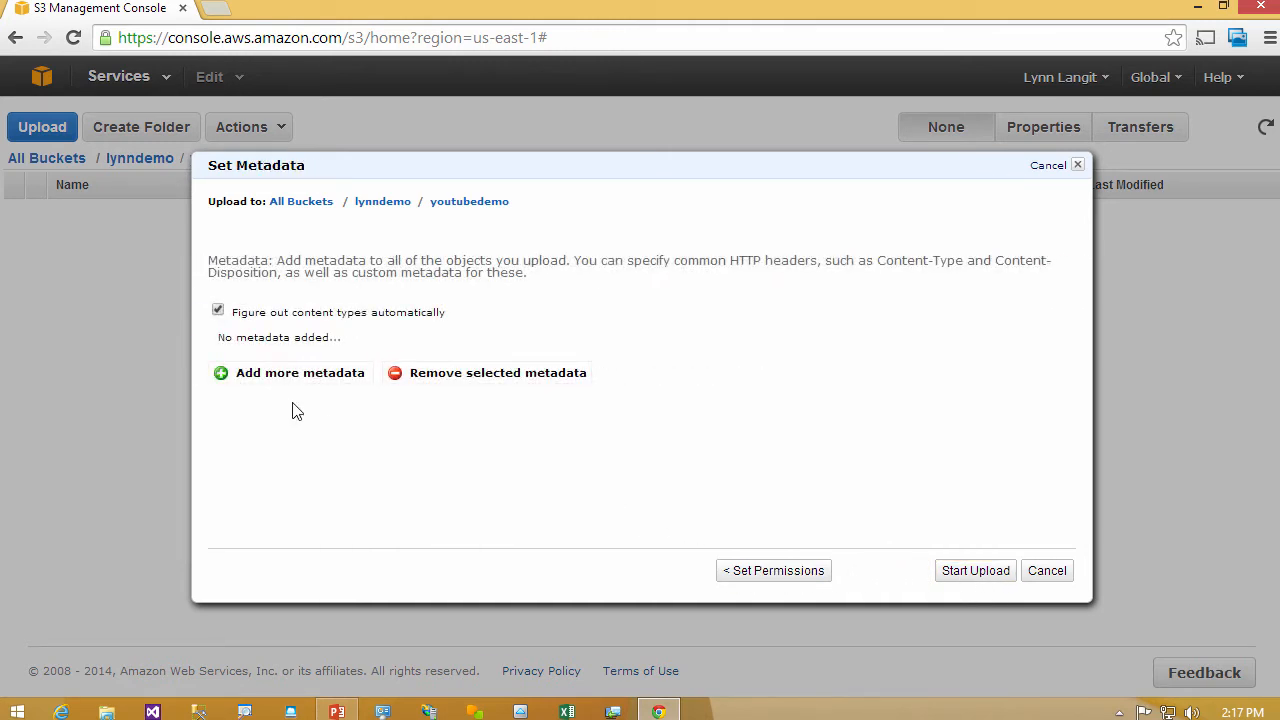
left_click(988, 578)
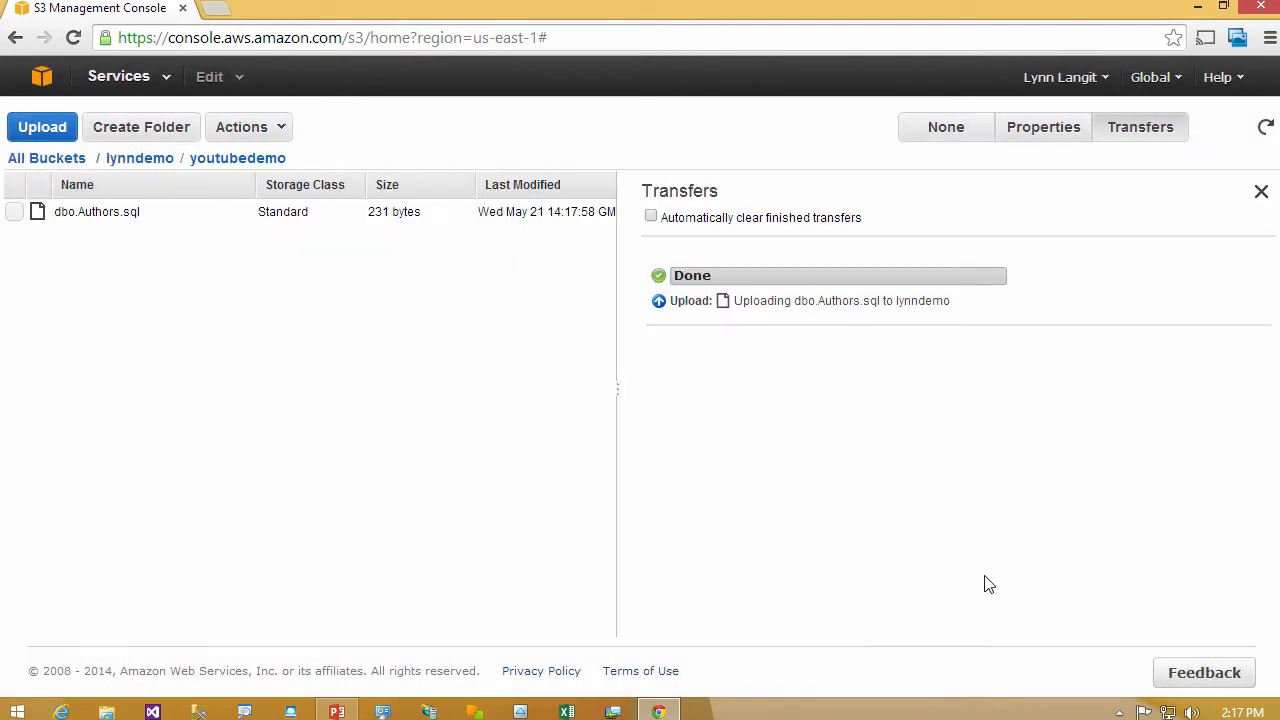
- Select dbo.Authors.sql and examine its properties, including the storage details and permissions
left_click(14, 213)
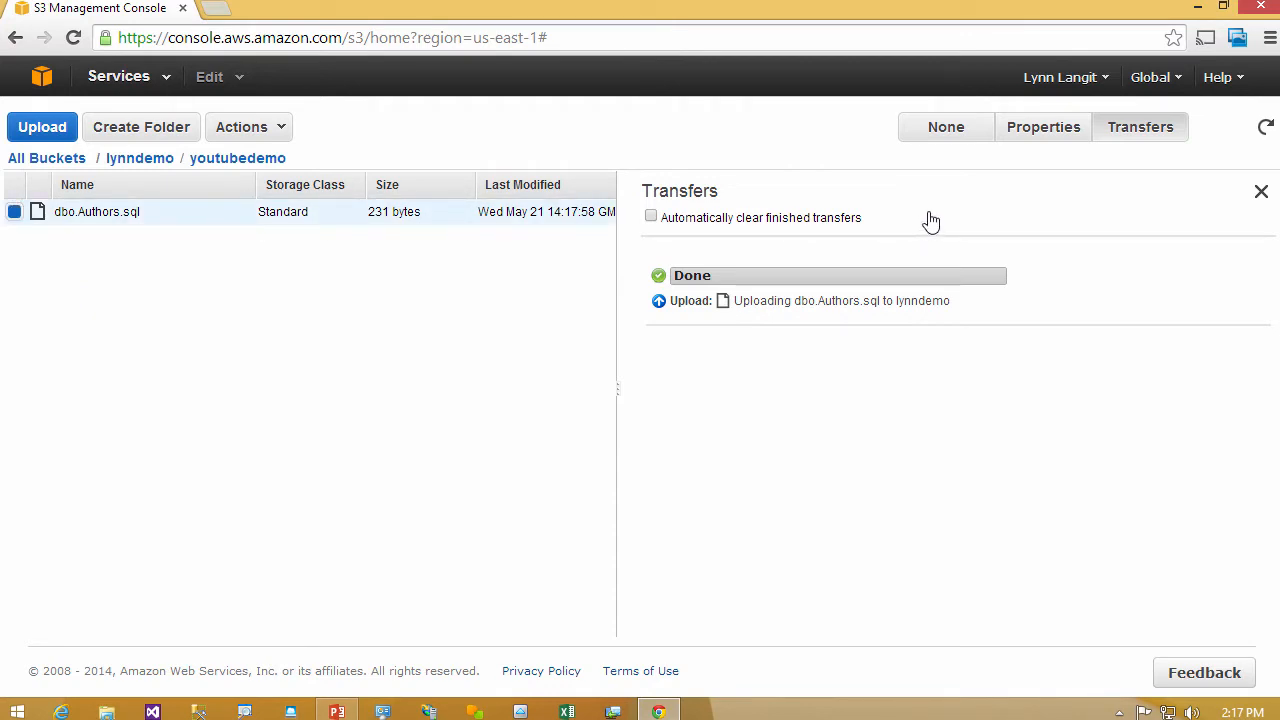
left_click(1045, 132)
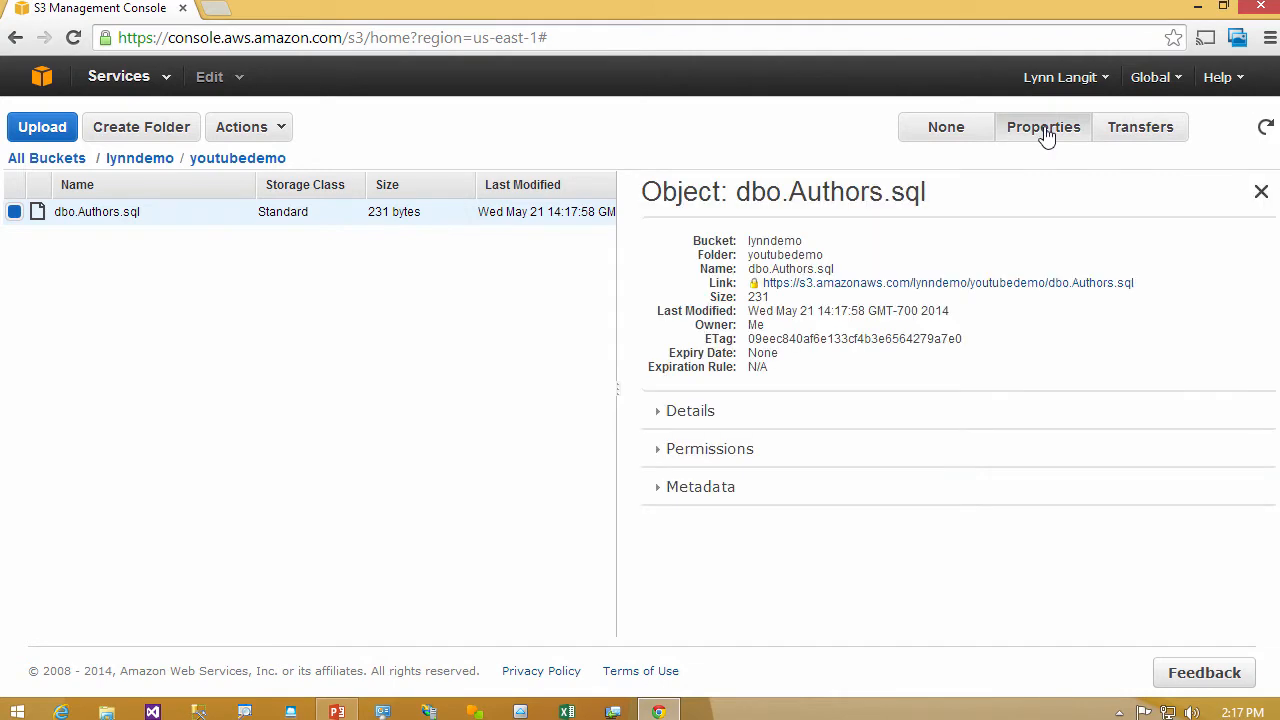
left_click(663, 416)
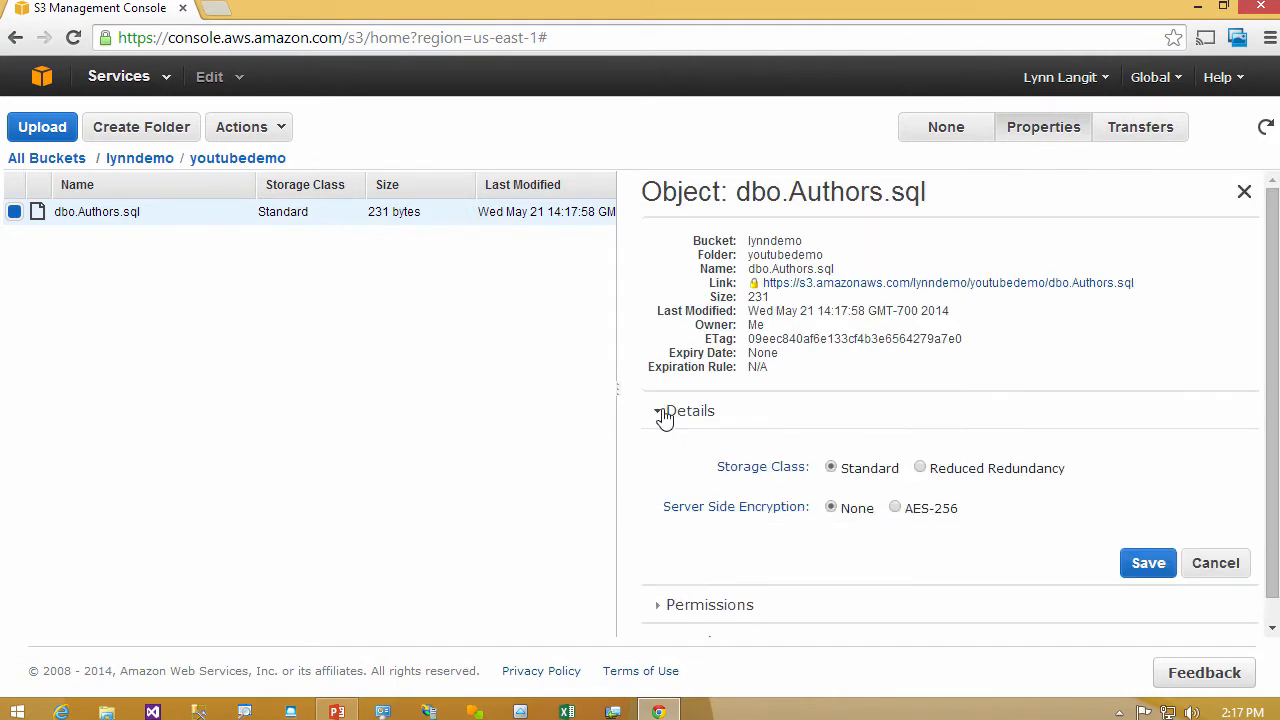
left_click(663, 416)
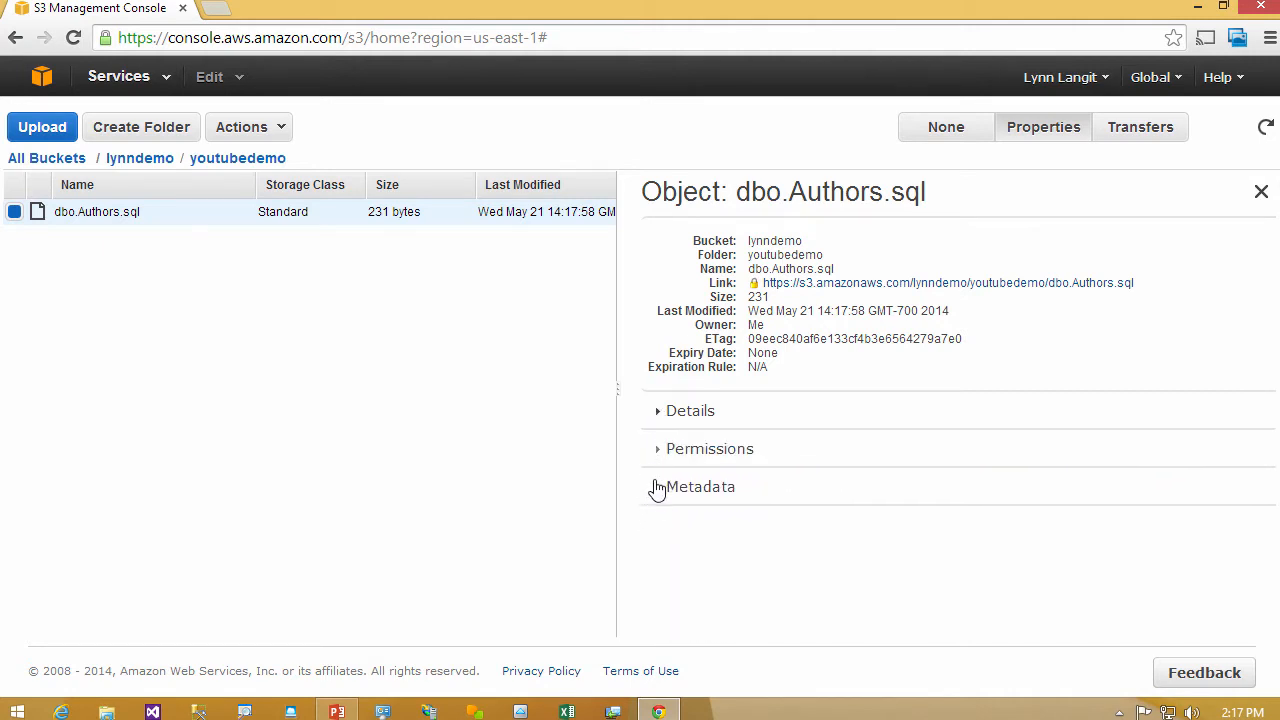
left_click(662, 452)
scroll(662, 452, "down", 1)
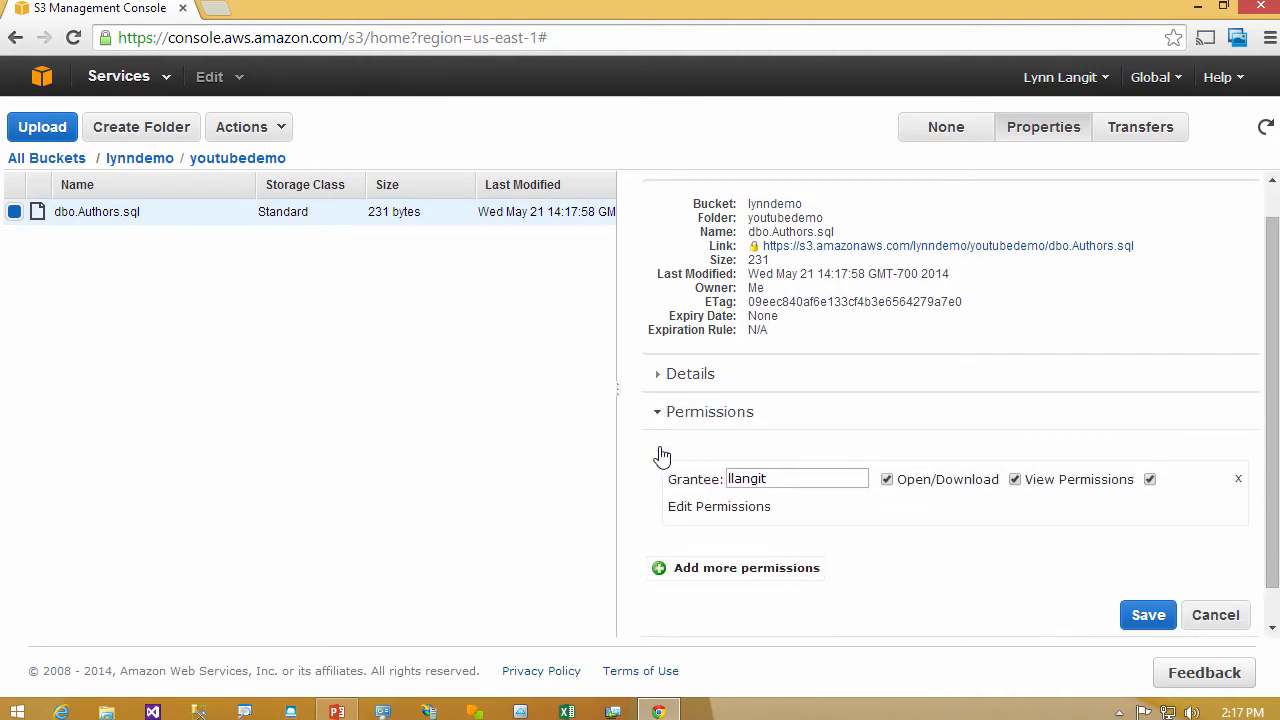
left_click(664, 432)
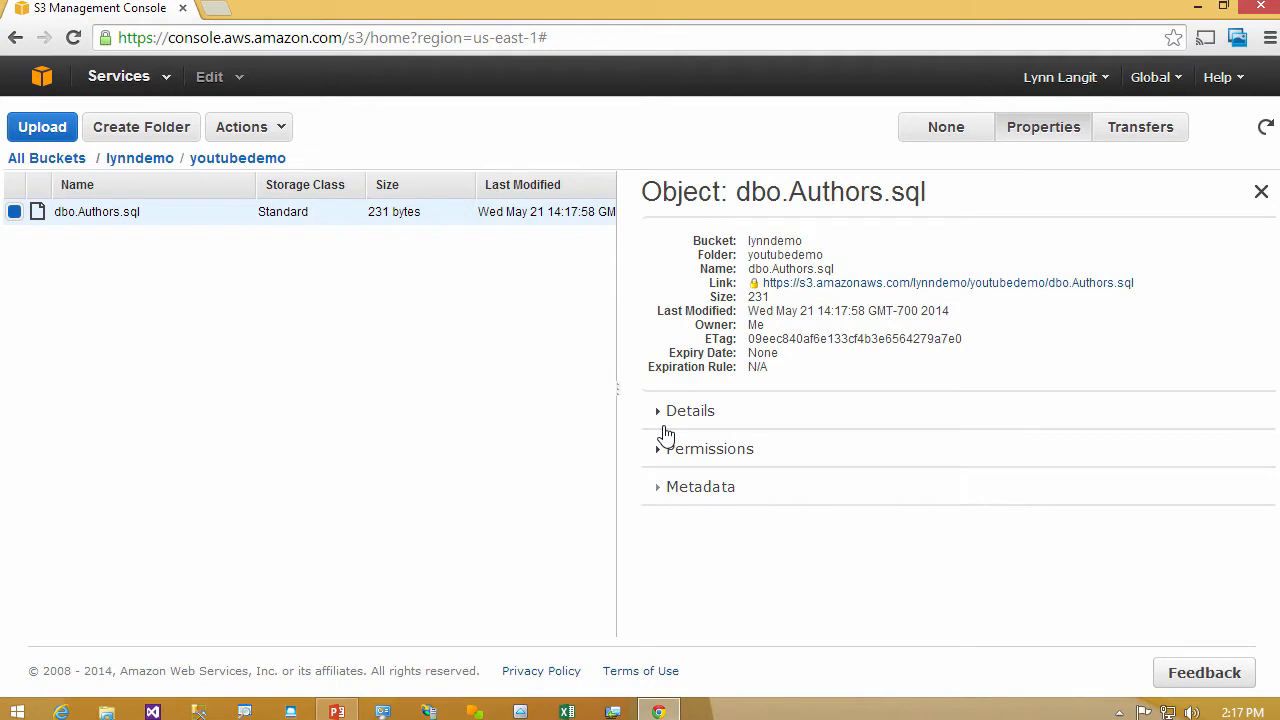
- Return to the lynndemo bucket and examine its properties and static website hosting options
left_click(113, 160)
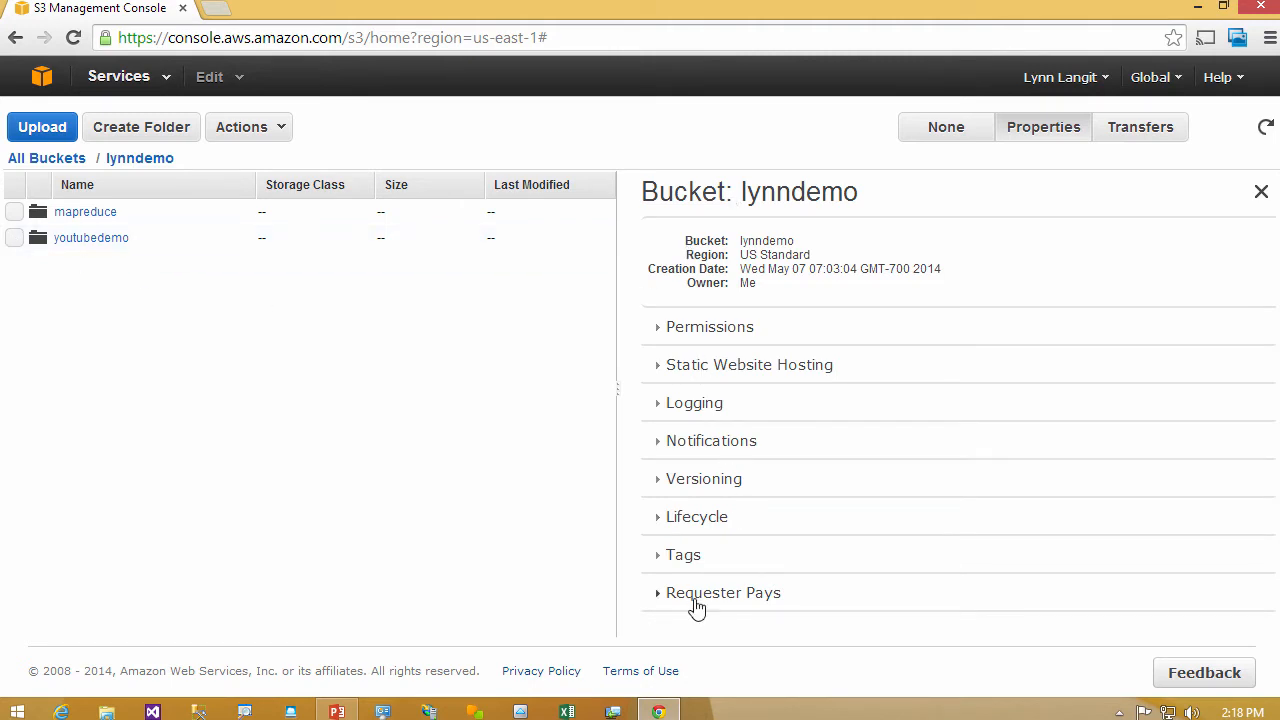
left_click(656, 368)
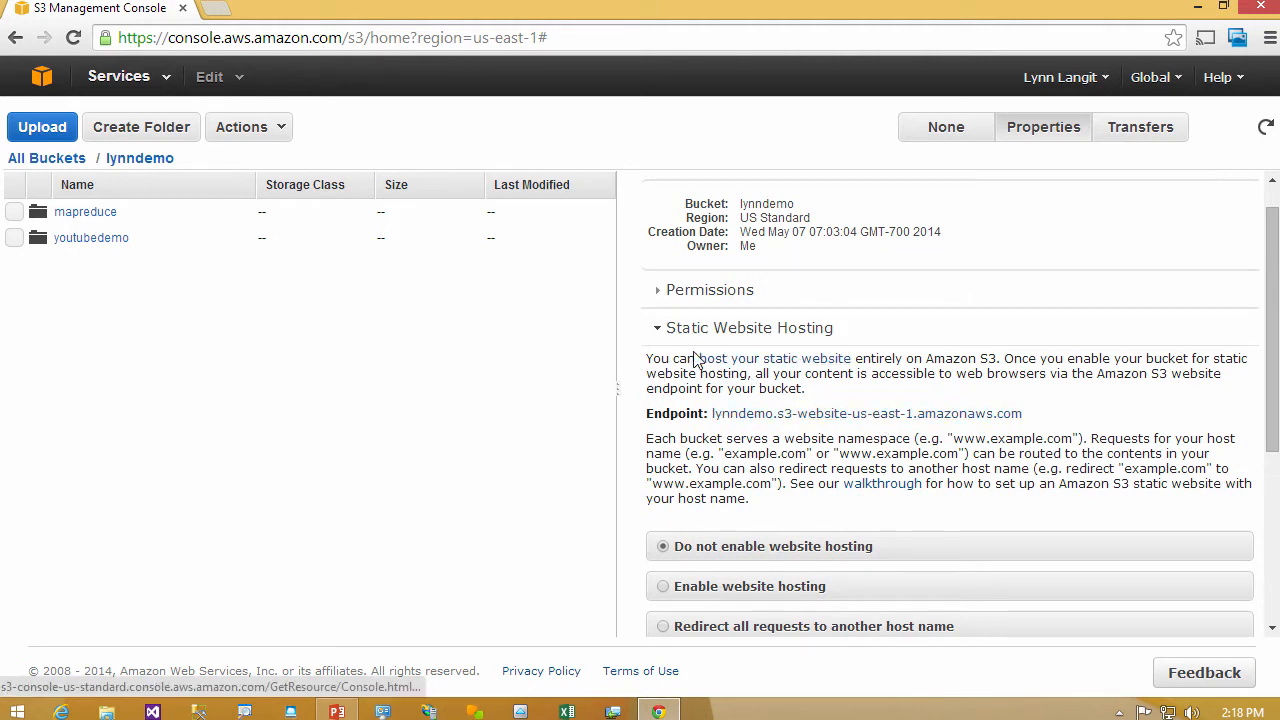
left_click(659, 333)
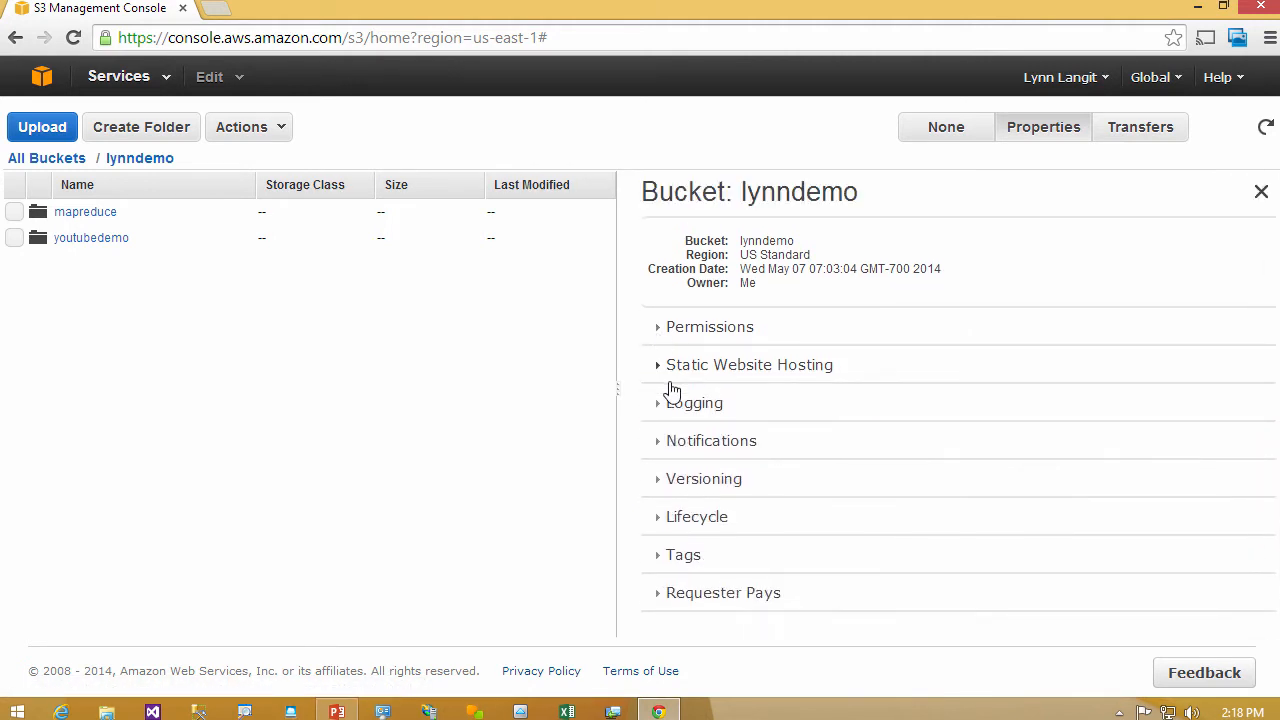
- Start a new lifecycle rule for the lynndemo bucket, with the whole bucket as its target
left_click(658, 524)
scroll(1206, 394, "down", 2)
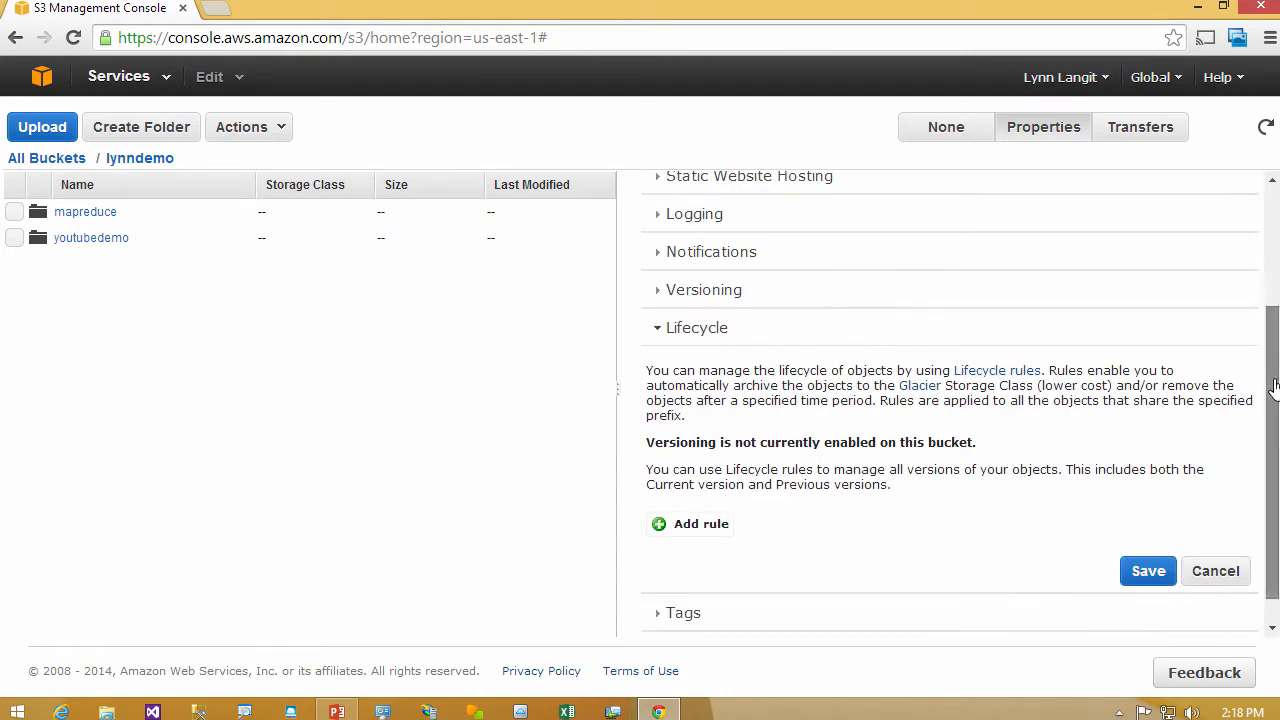
scroll(1205, 472, "down", 1)
left_click(701, 491)
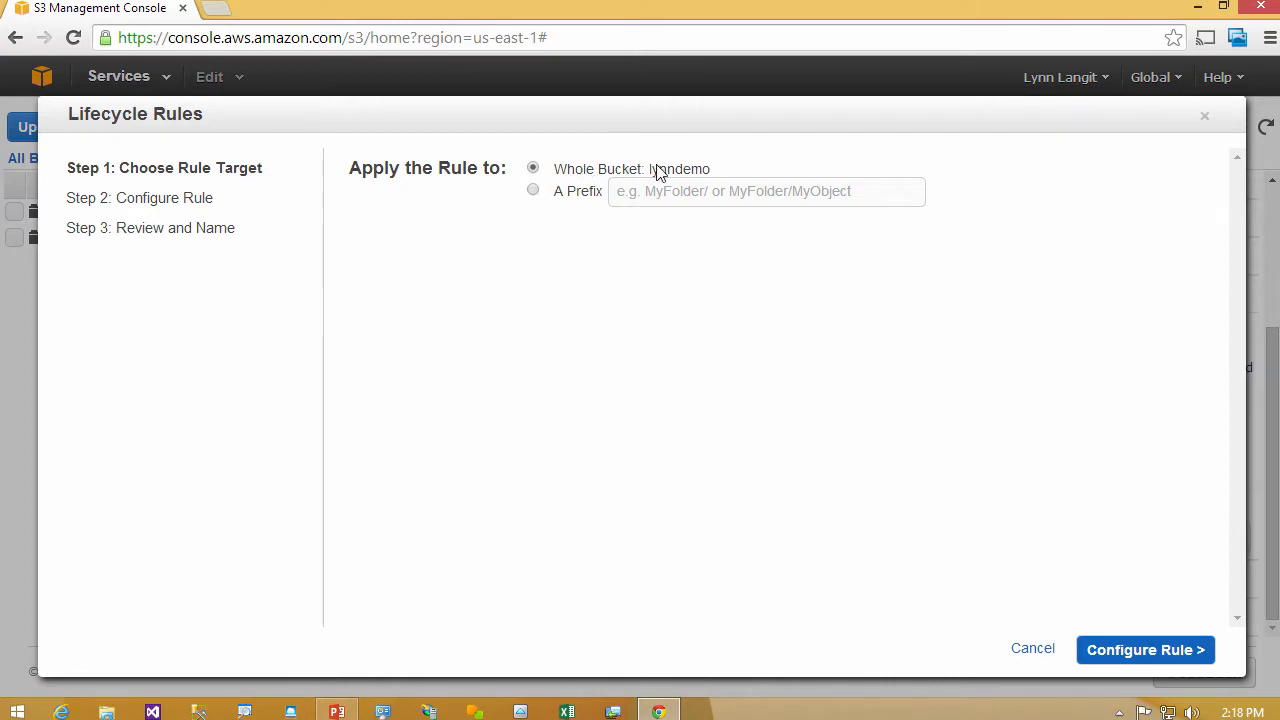
left_click(1153, 662)
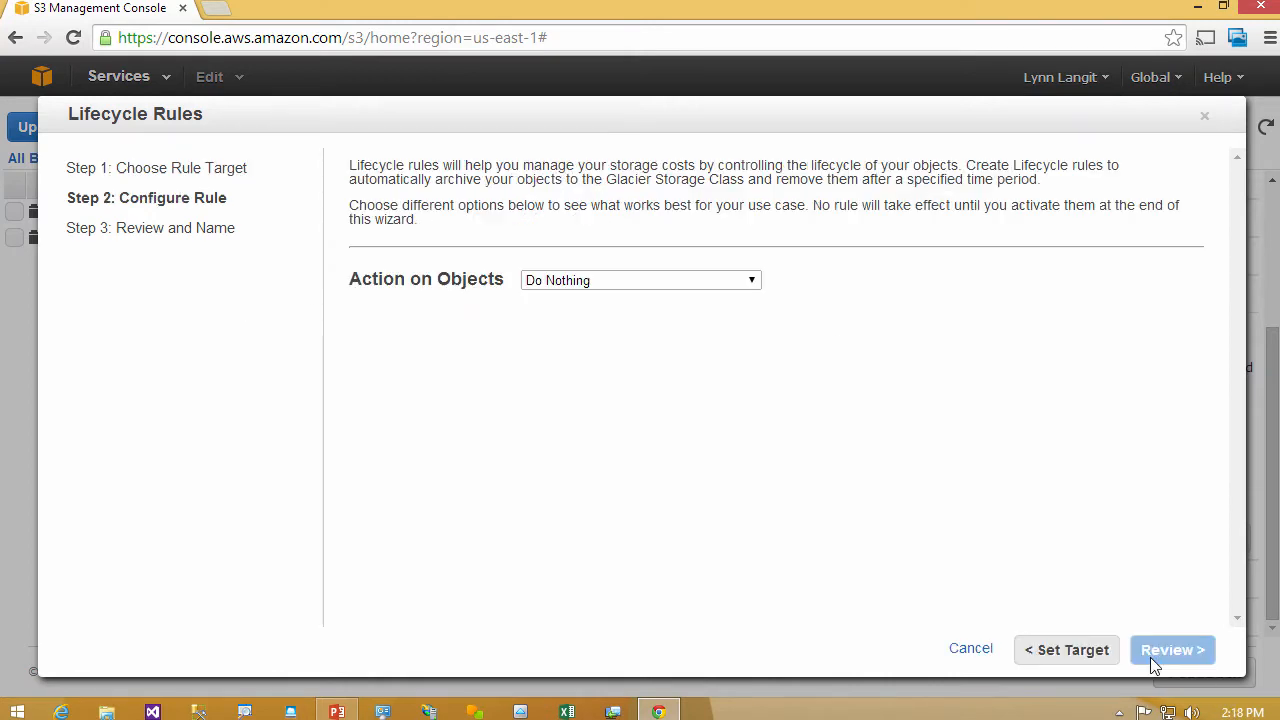
- Set the lifecycle rule's action to Archive Only, 1 day after object creation, and continue to the review
left_click(714, 281)
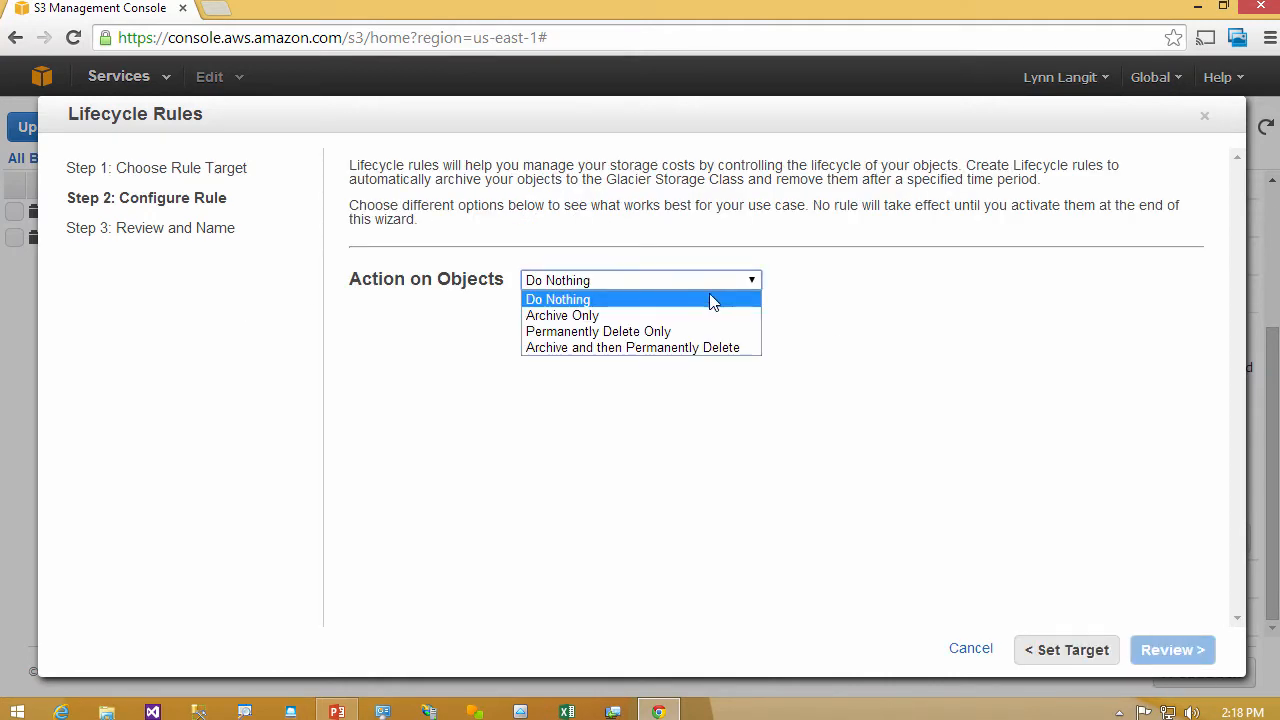
left_click(708, 317)
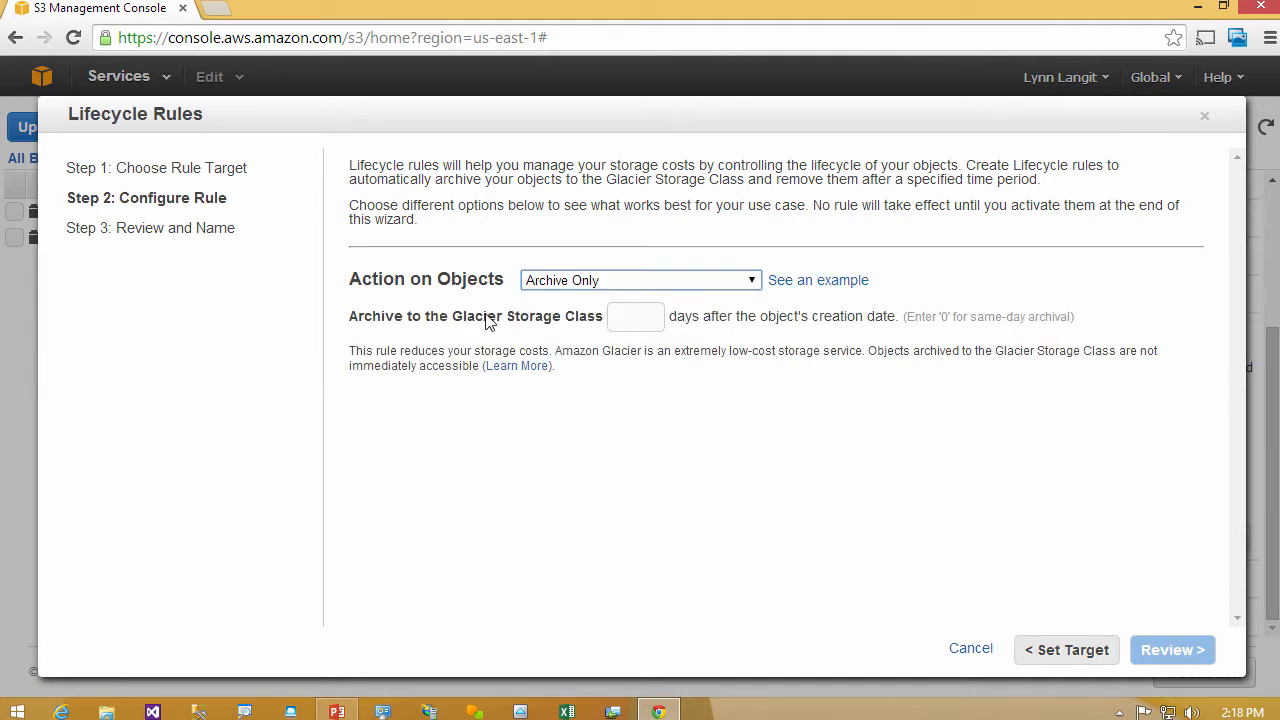
left_click(650, 318)
type("0")
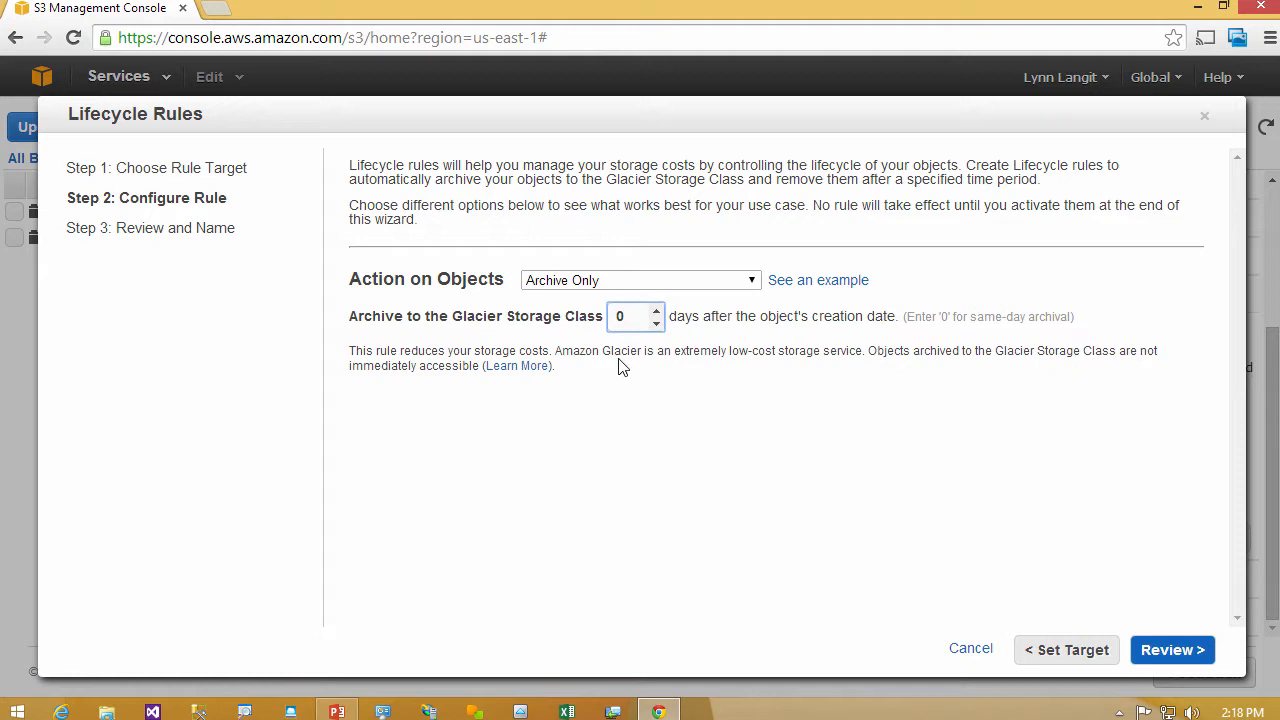
left_click(656, 311)
left_click(1168, 652)
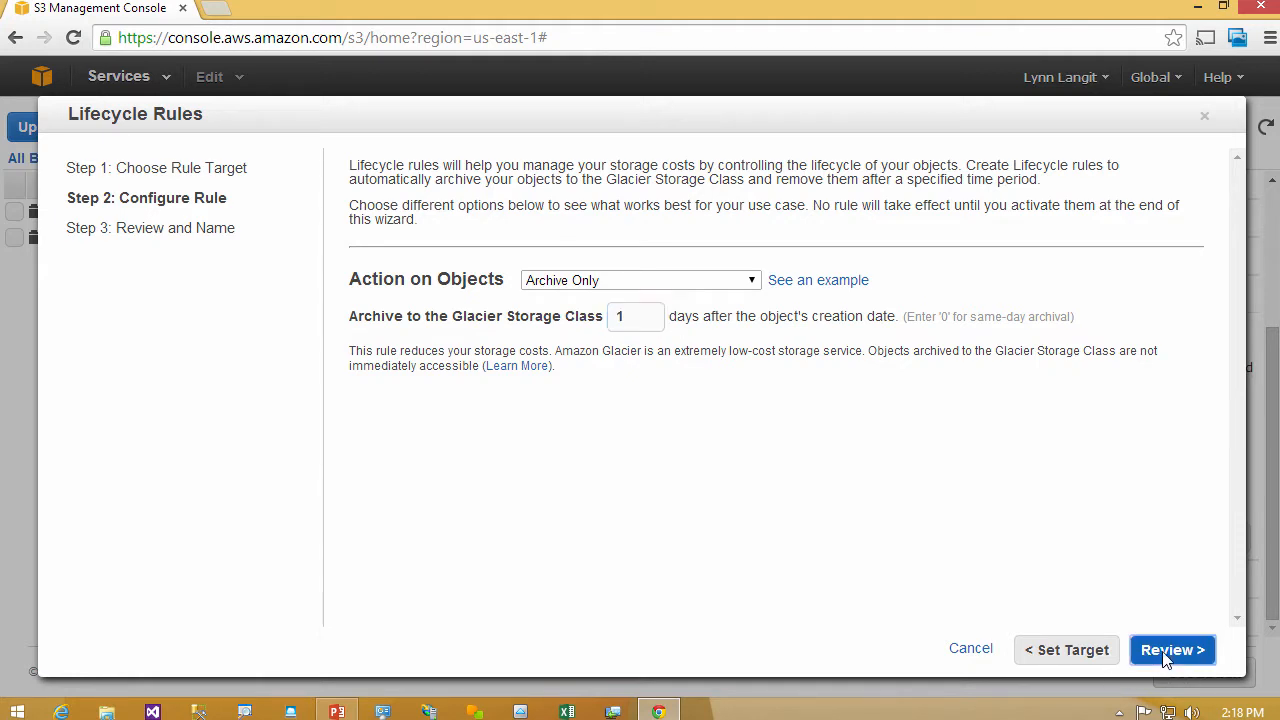
- Name the lifecycle rule nextdayardch, then close the wizard without creating the rule
left_click(517, 255)
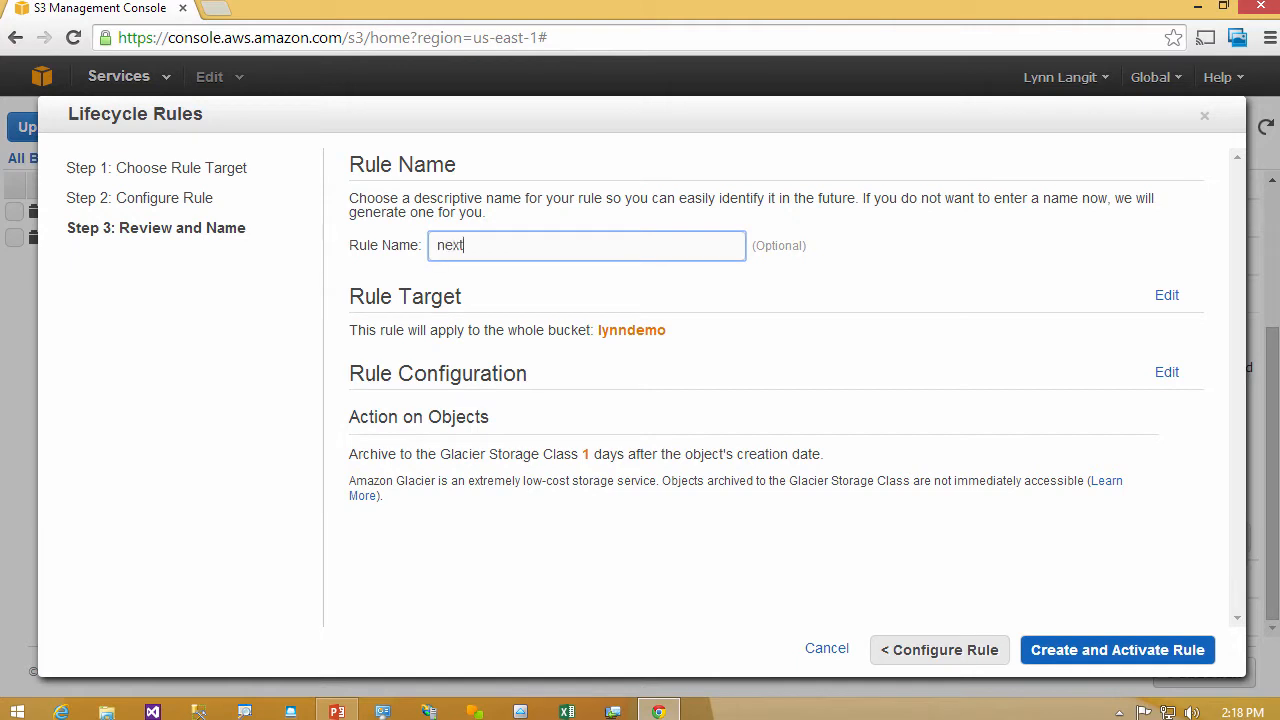
type("nextdayardchive")
left_click(1205, 117)
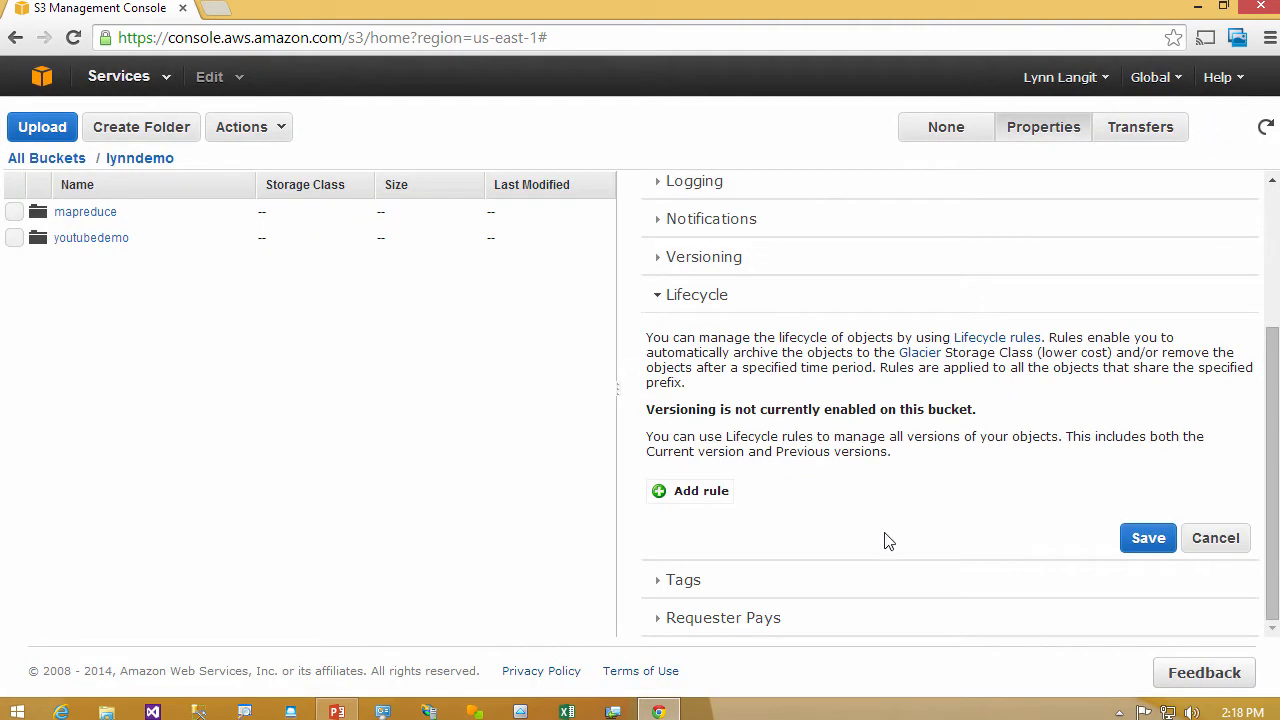
- View the lynndemo bucket's Requester Pays setting, then the properties of dbo.Authors.sql in the youtubedemo folder
left_click(750, 618)
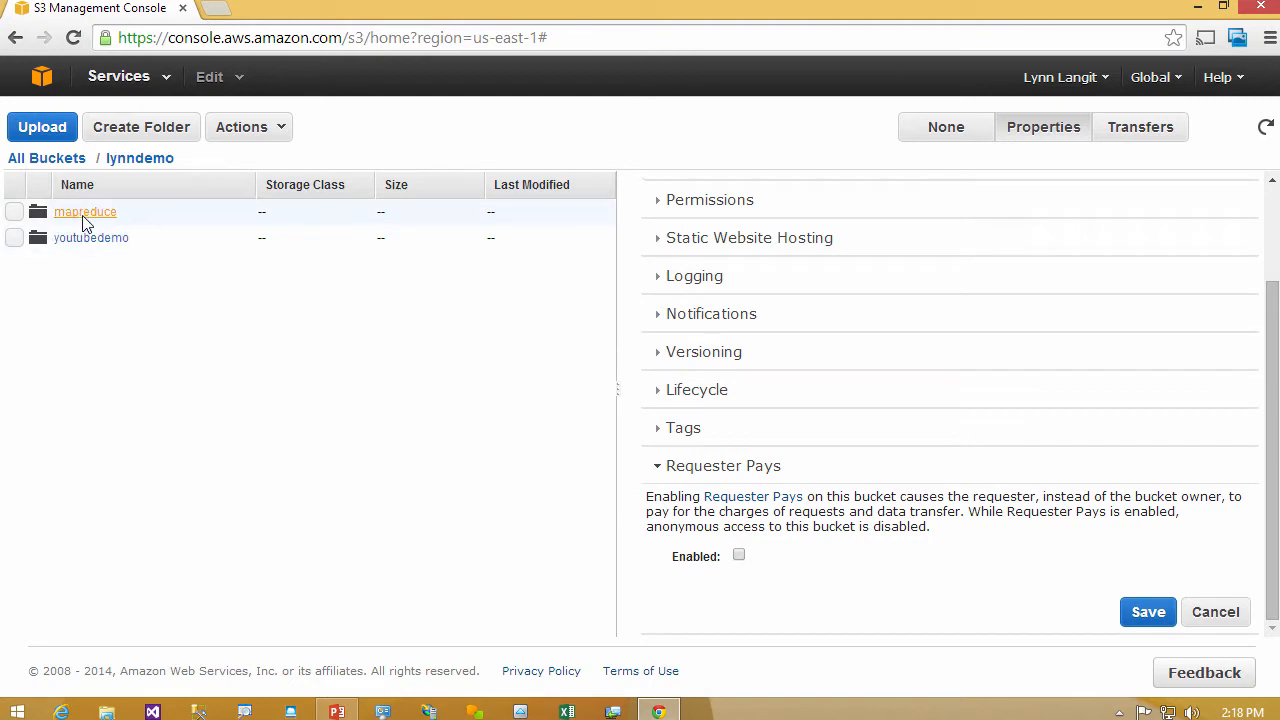
left_click(80, 240)
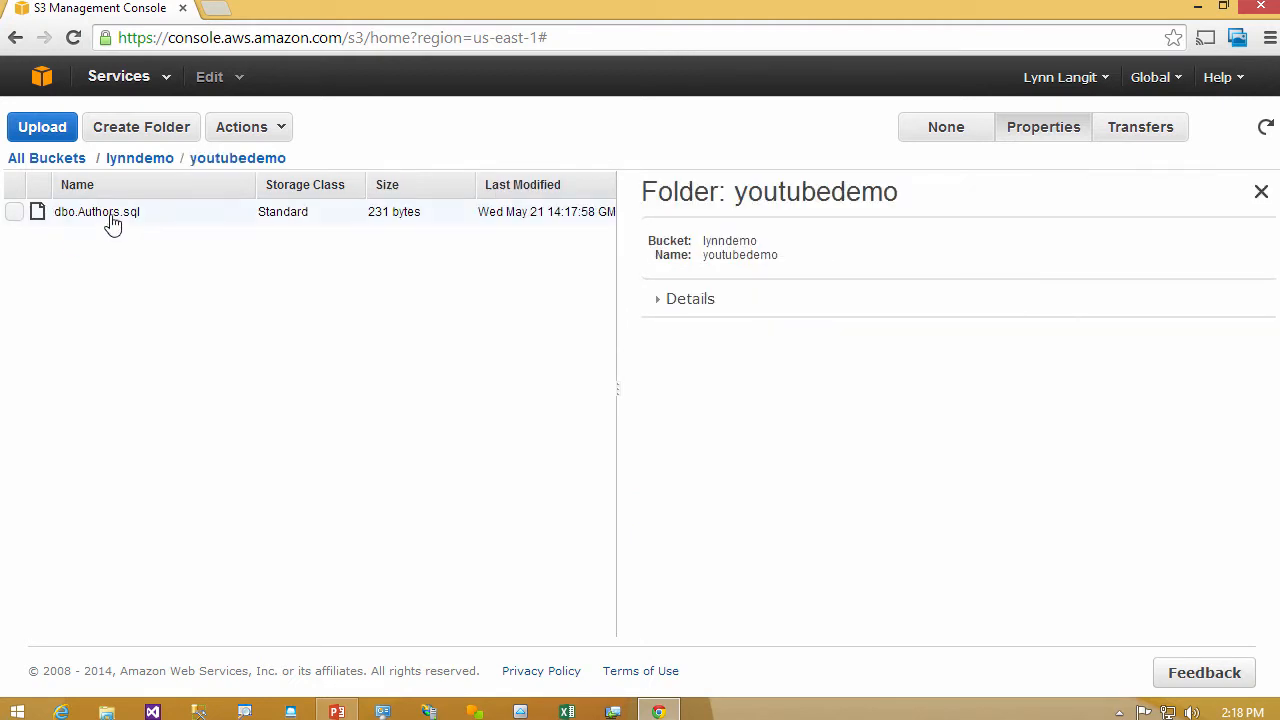
left_click(14, 212)
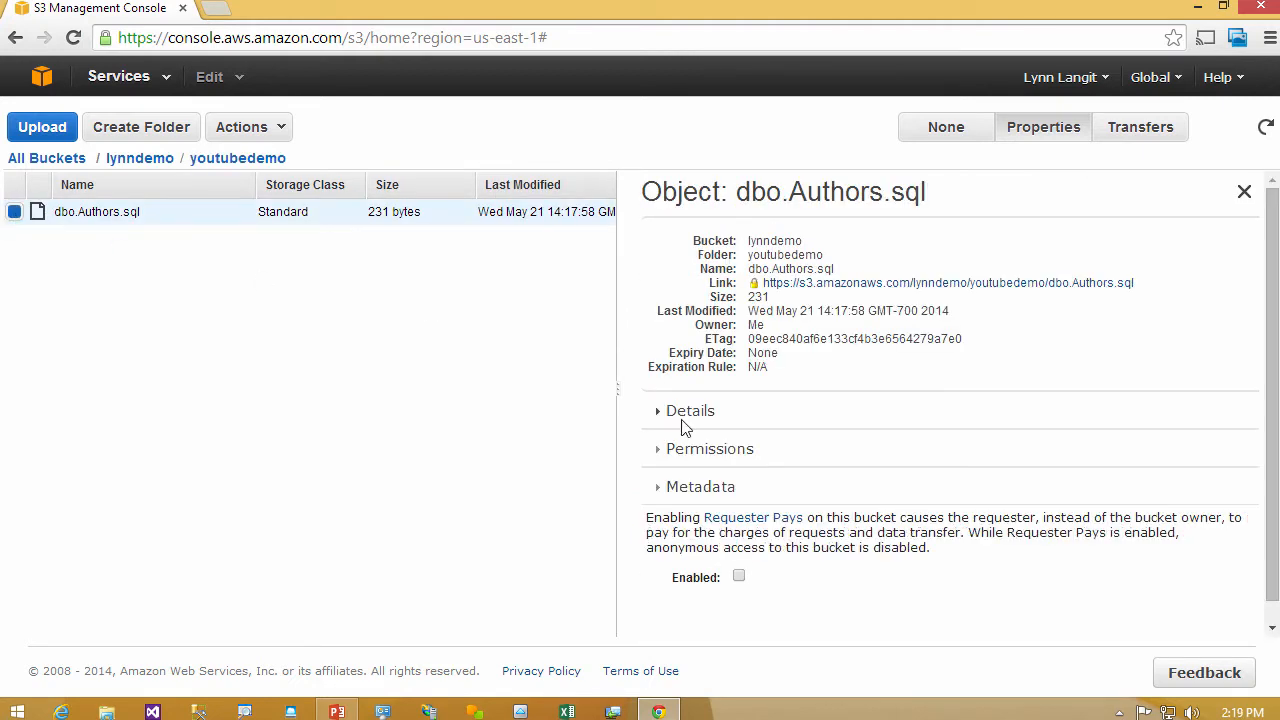
- Make dbo.Authors.sql public, then download it through the object link in its properties
right_click(1050, 288)
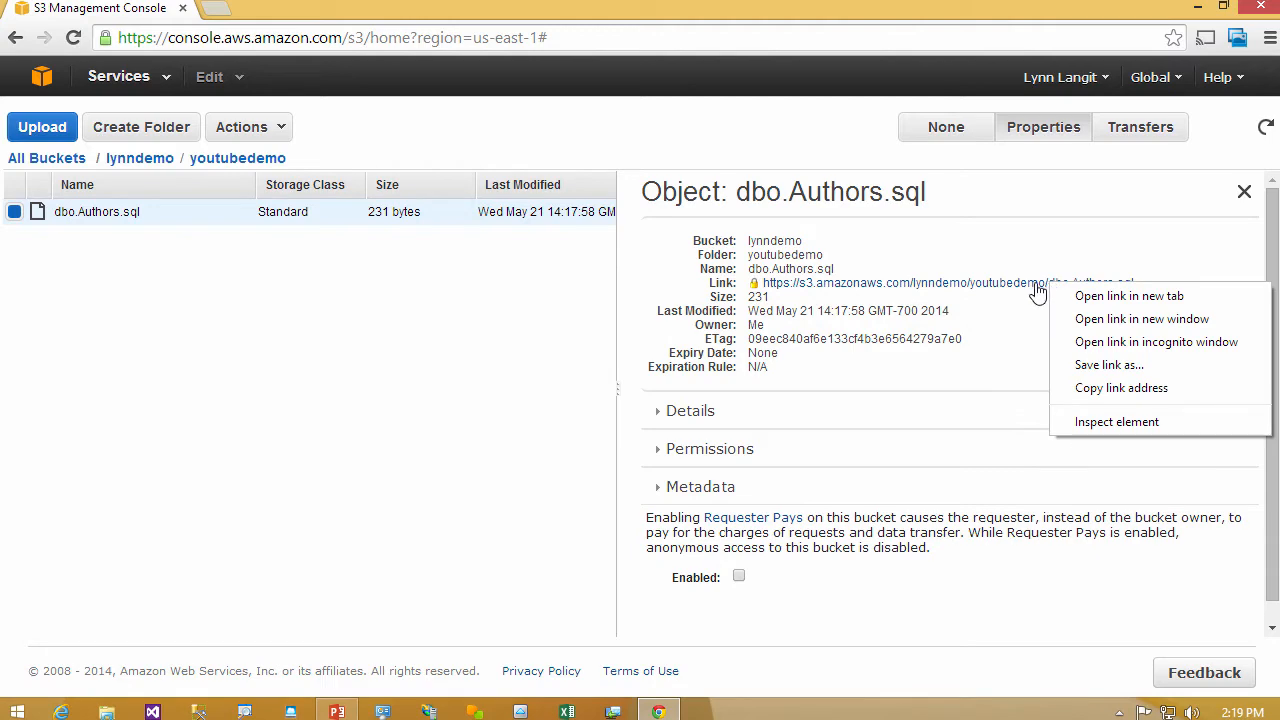
left_click(275, 128)
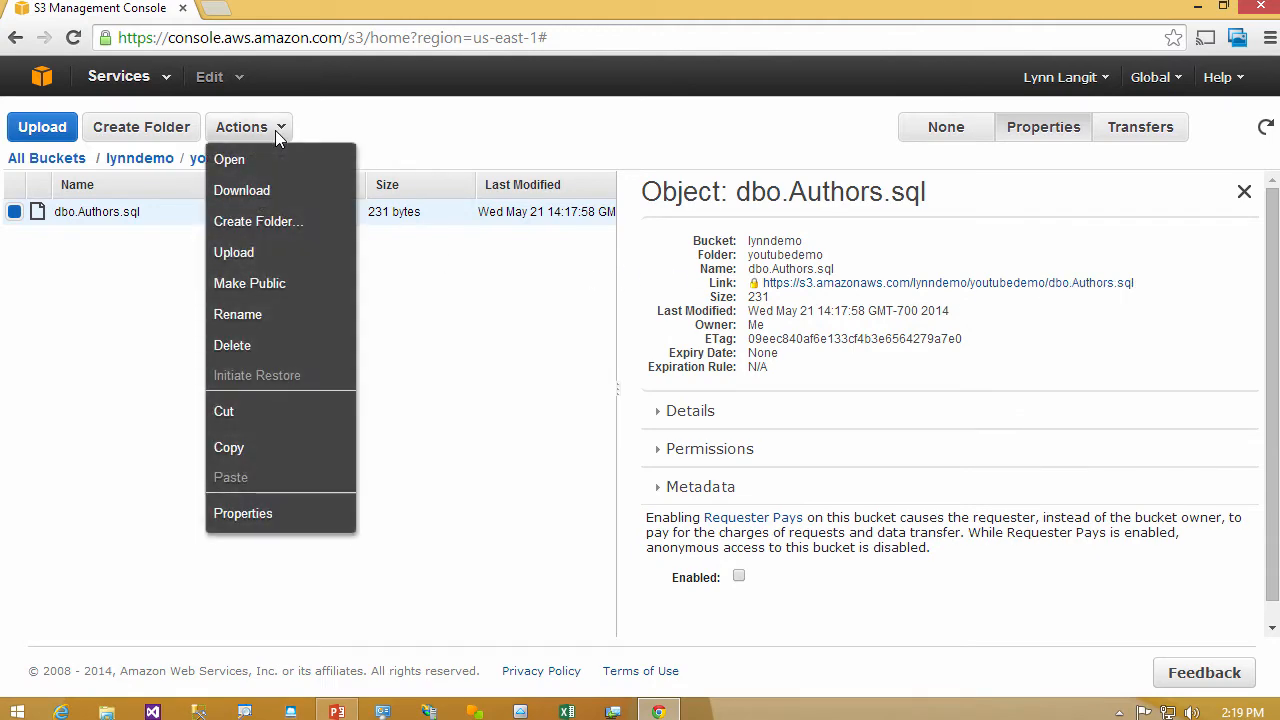
left_click(270, 285)
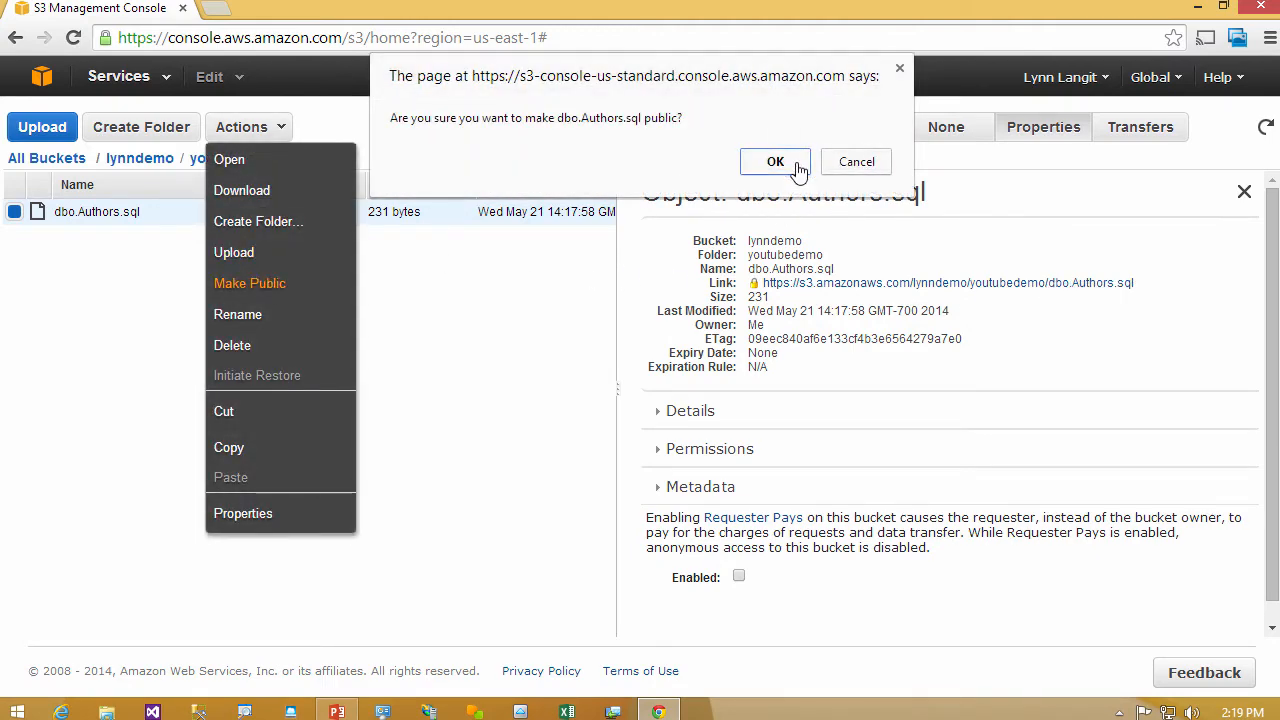
left_click(768, 165)
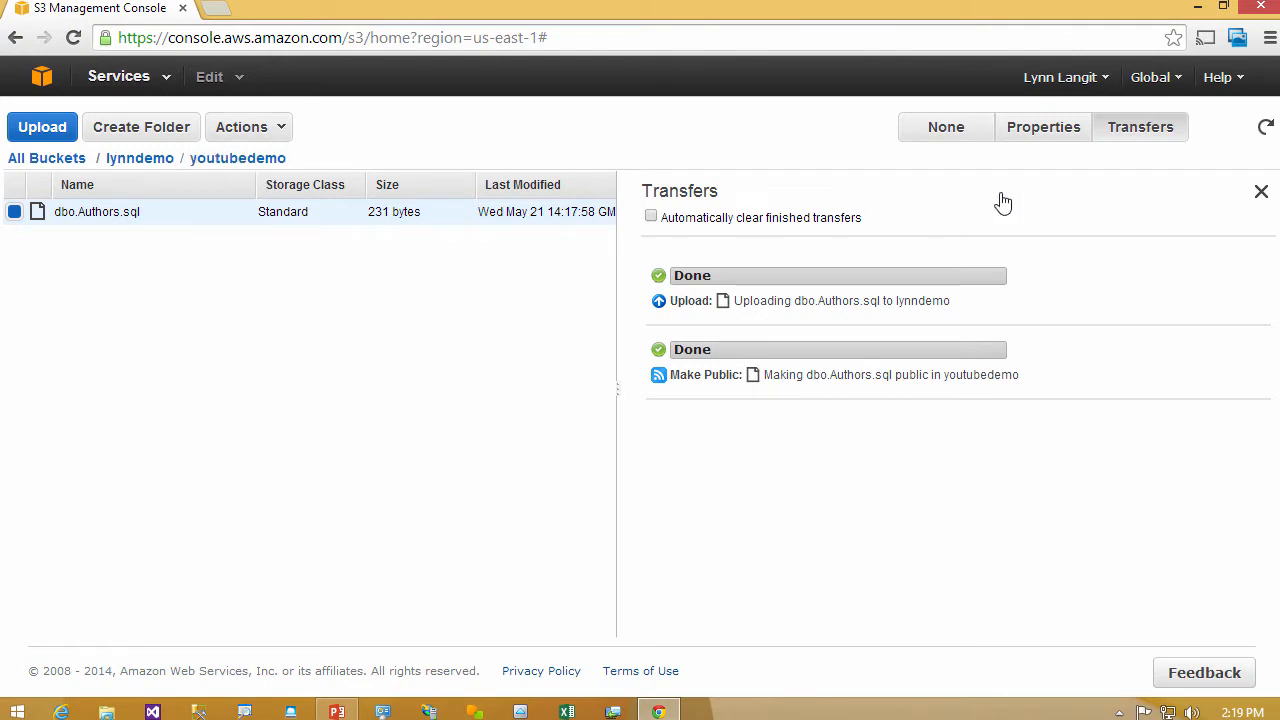
left_click(1043, 132)
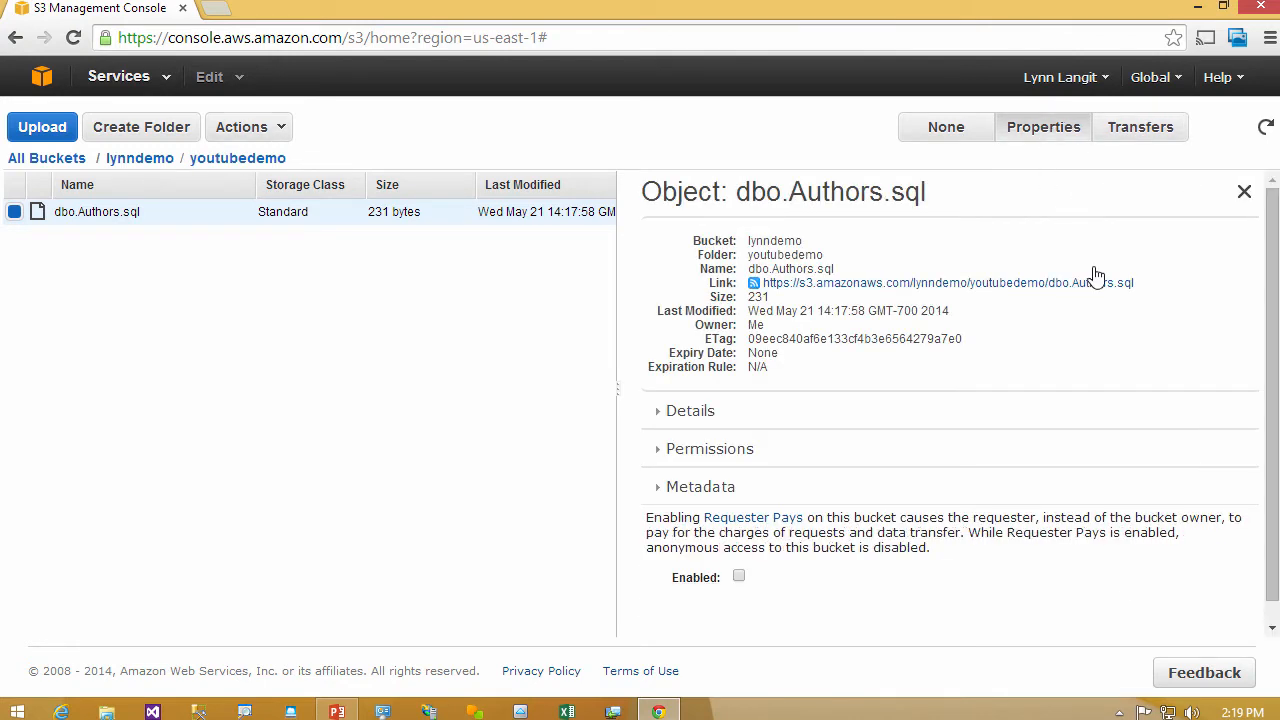
left_click(870, 290)
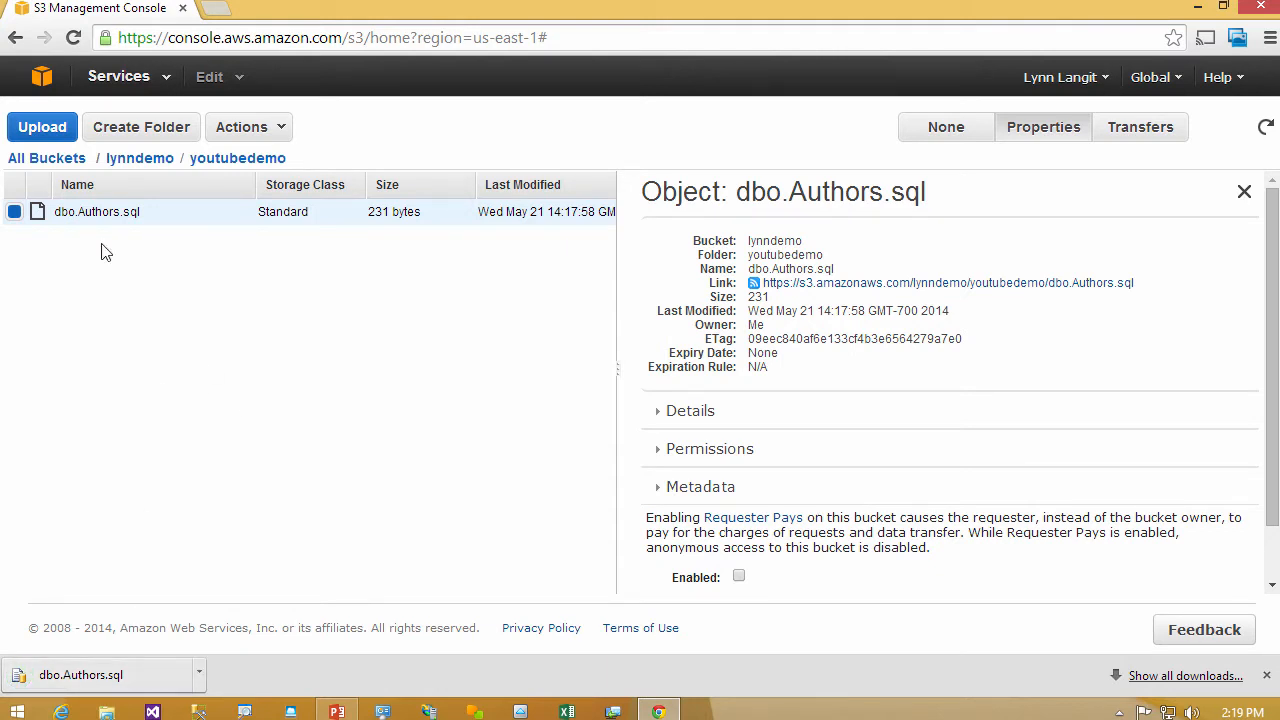
- Go to the Glacier console and view the existing vault's notification settings and details
left_click(42, 77)
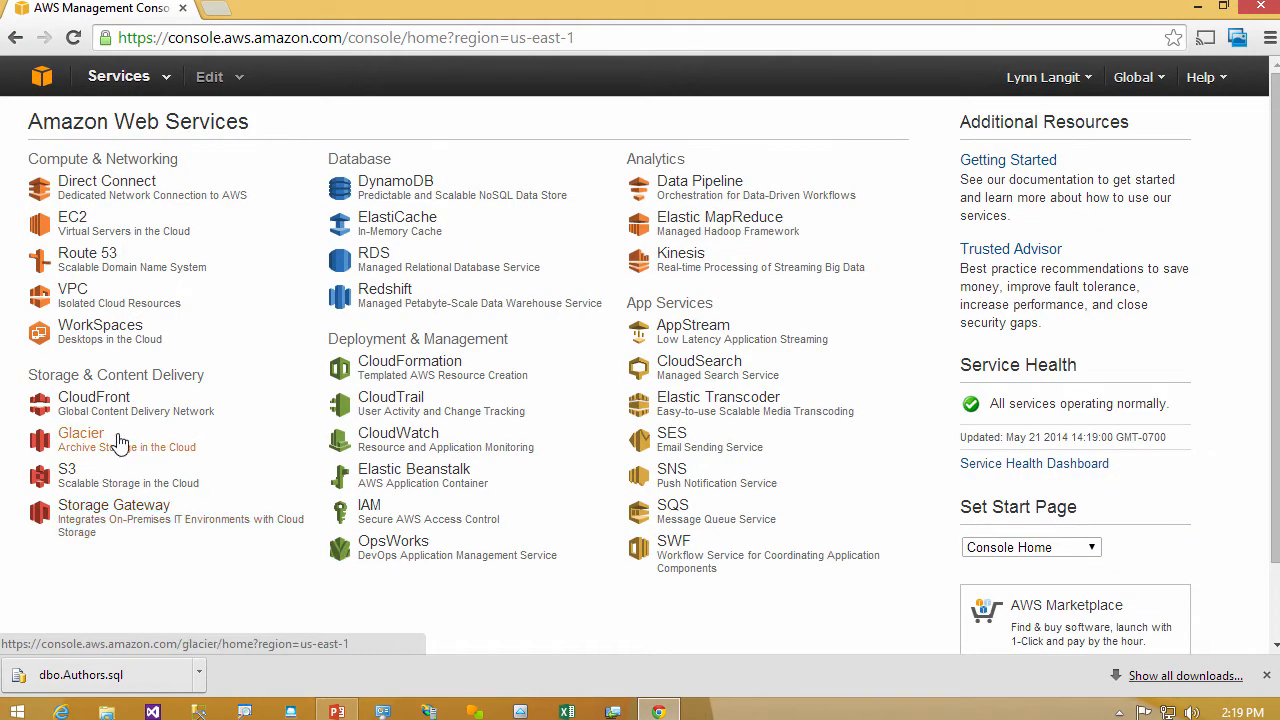
left_click(115, 445)
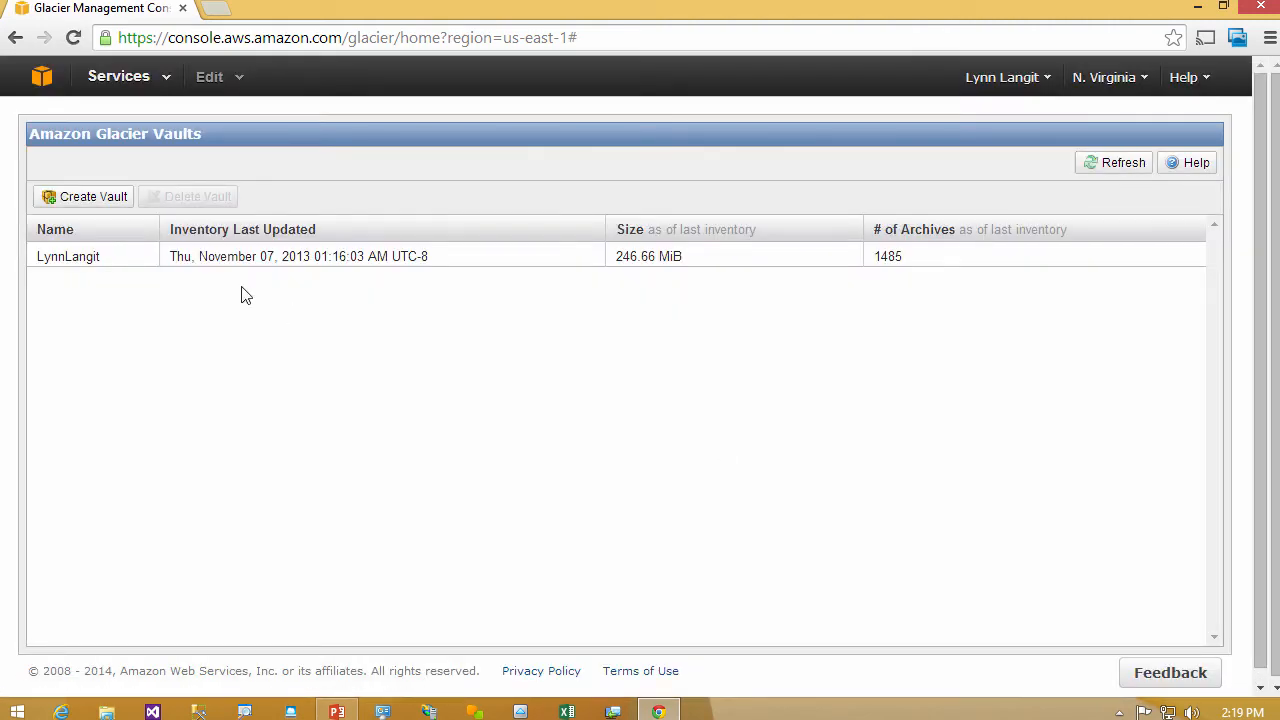
left_click(98, 259)
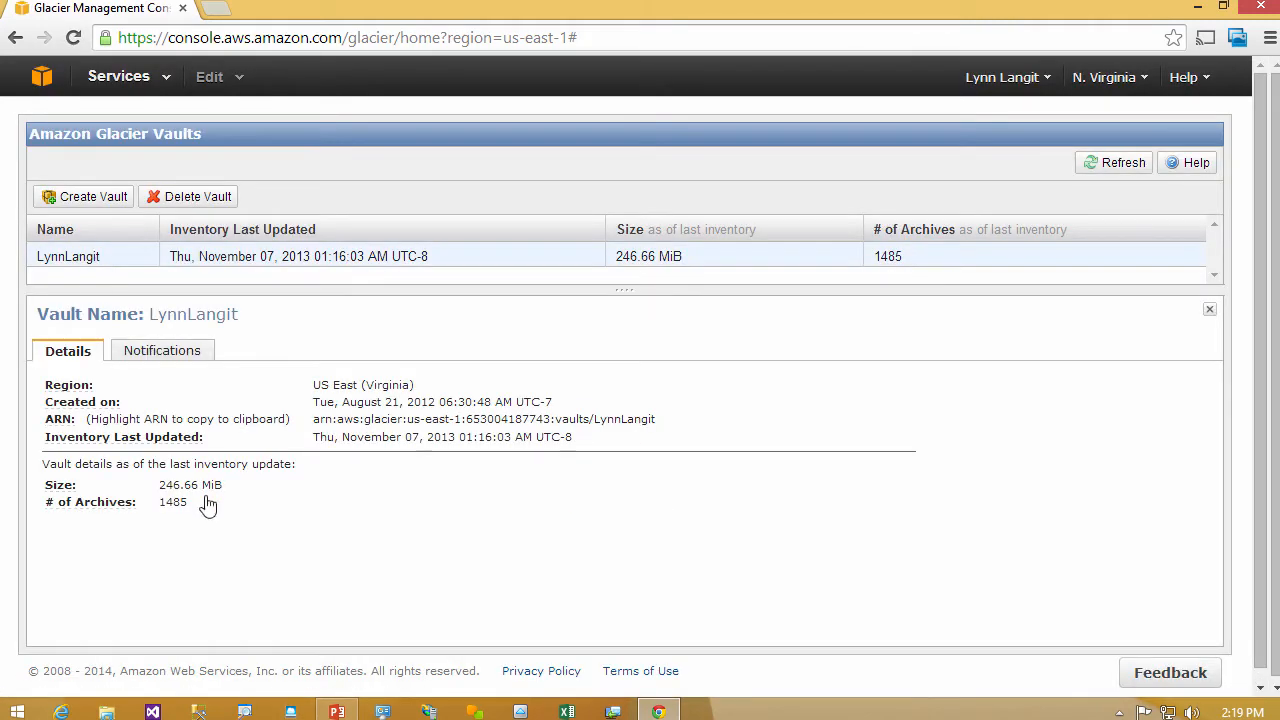
left_click(163, 356)
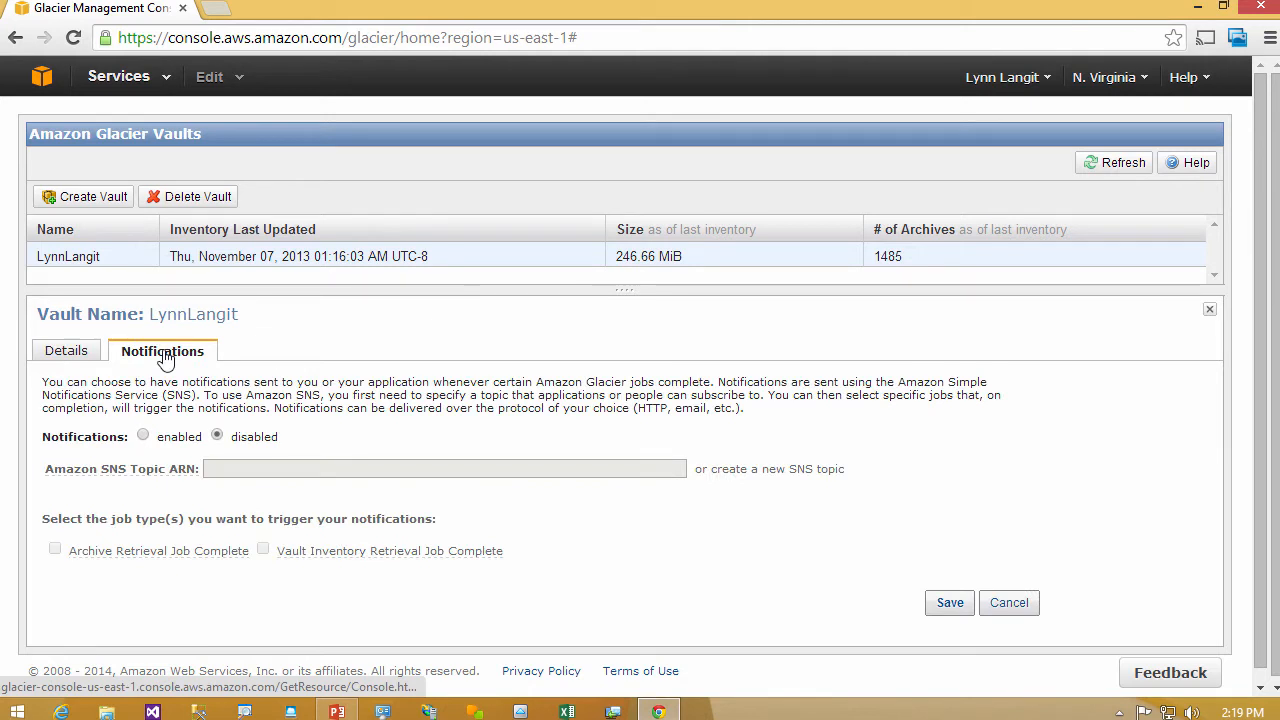
left_click(68, 352)
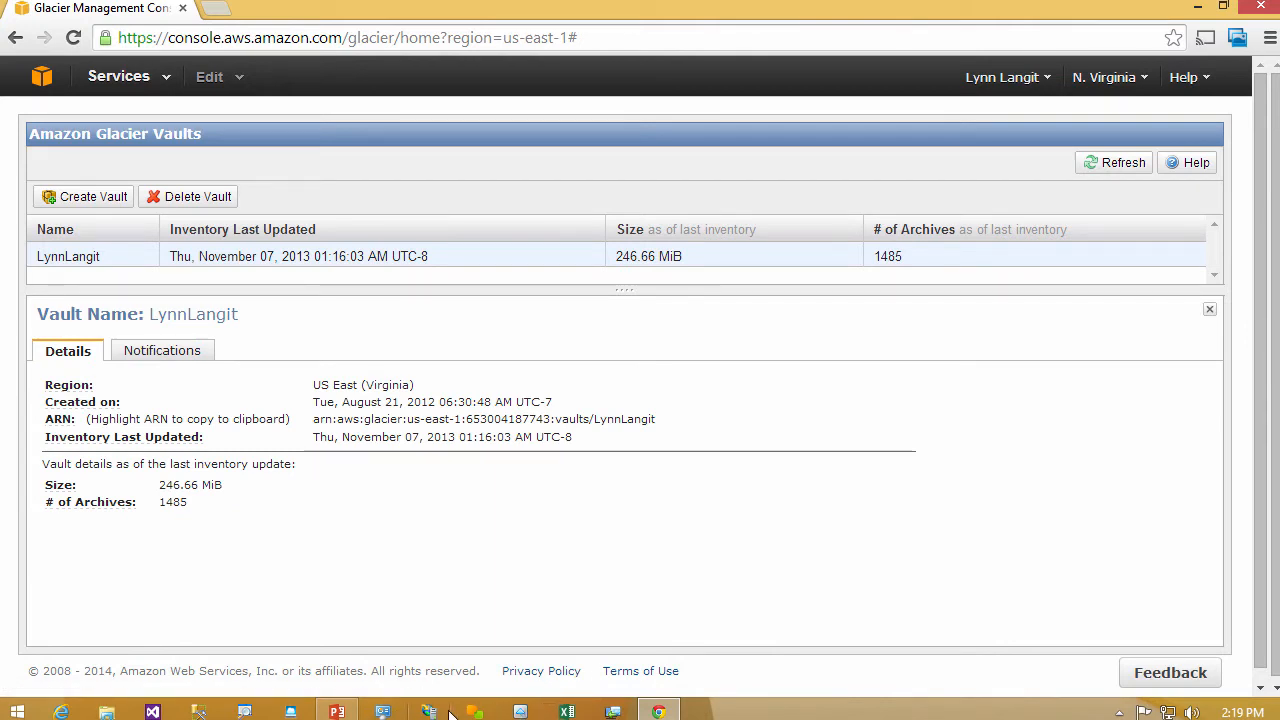
- Switch to FastGlacier, maximize its window and view the new folder dialog without creating a folder
left_click(521, 711)
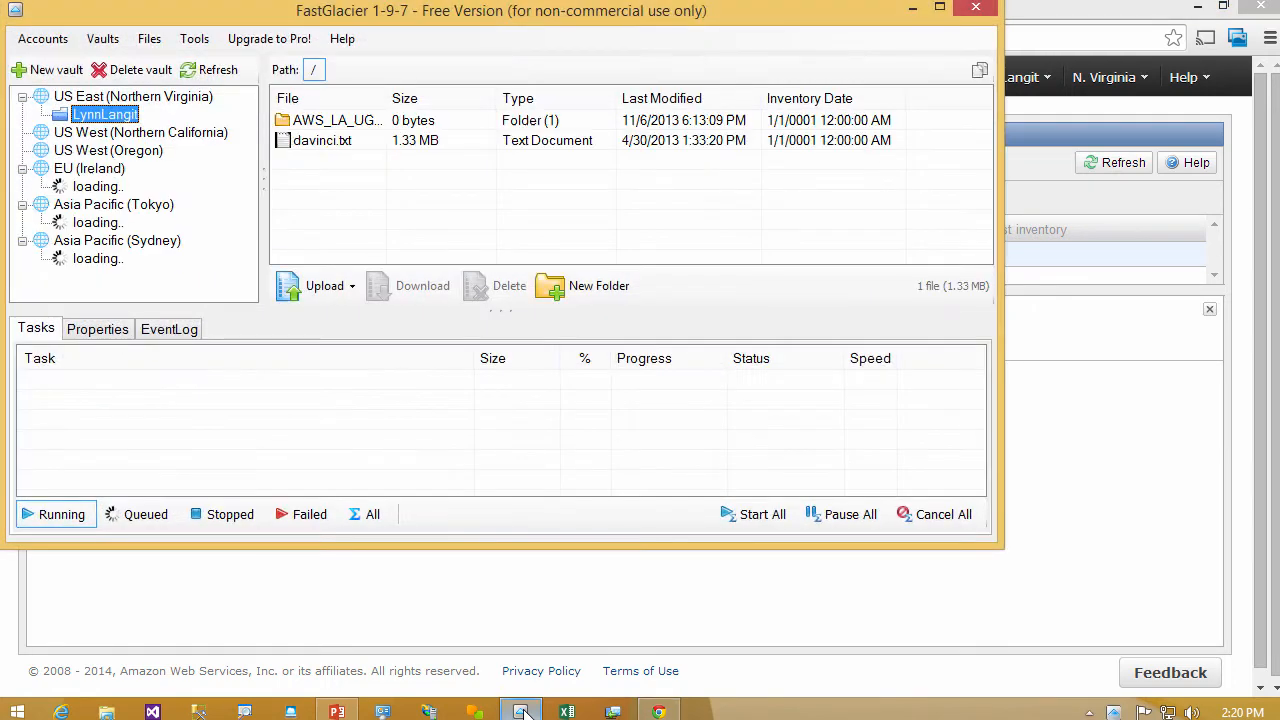
left_click(940, 8)
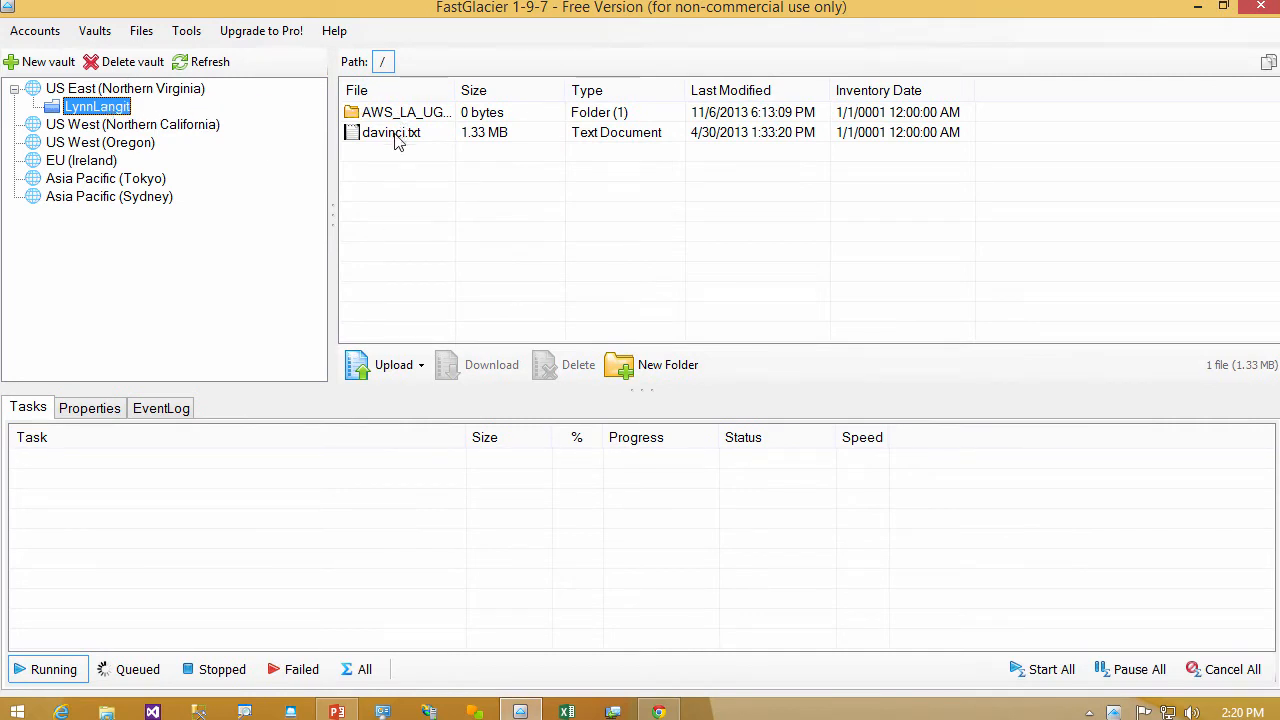
left_click(652, 366)
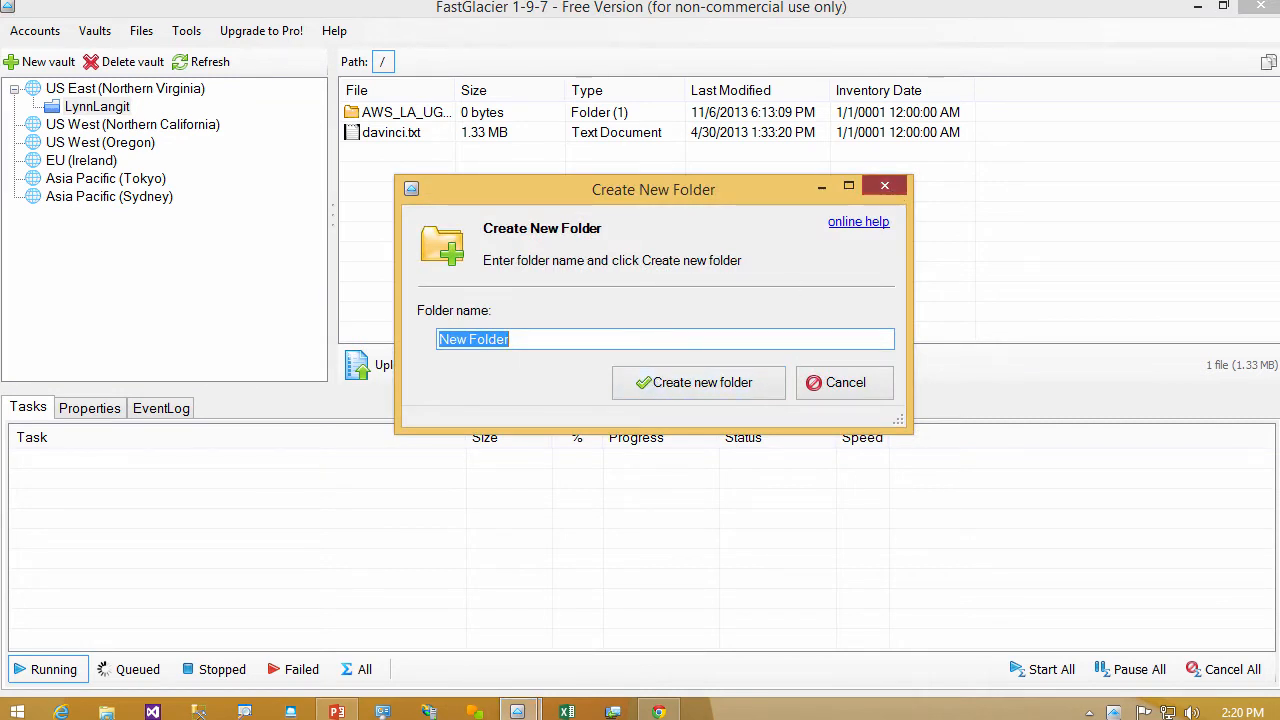
key("Escape")
- Select the AWS_LA_UG folder and view the file chooser for uploading files, without choosing a file
left_click(424, 114)
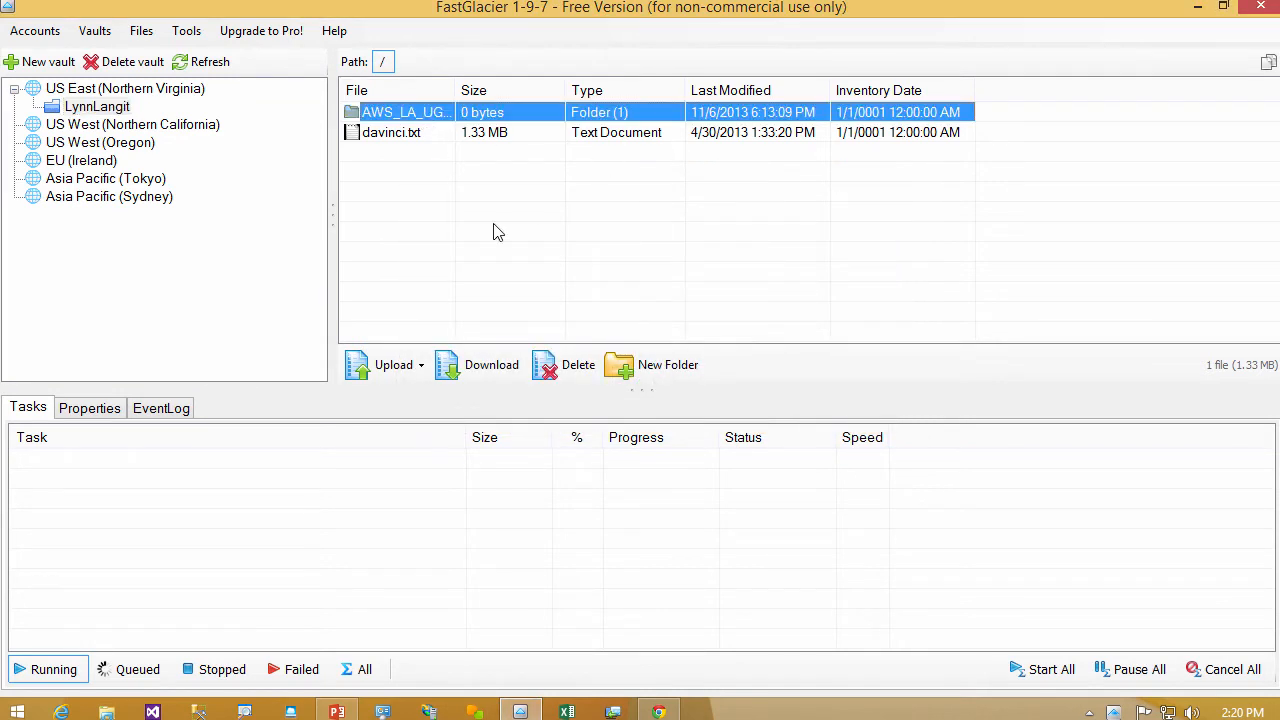
left_click(418, 365)
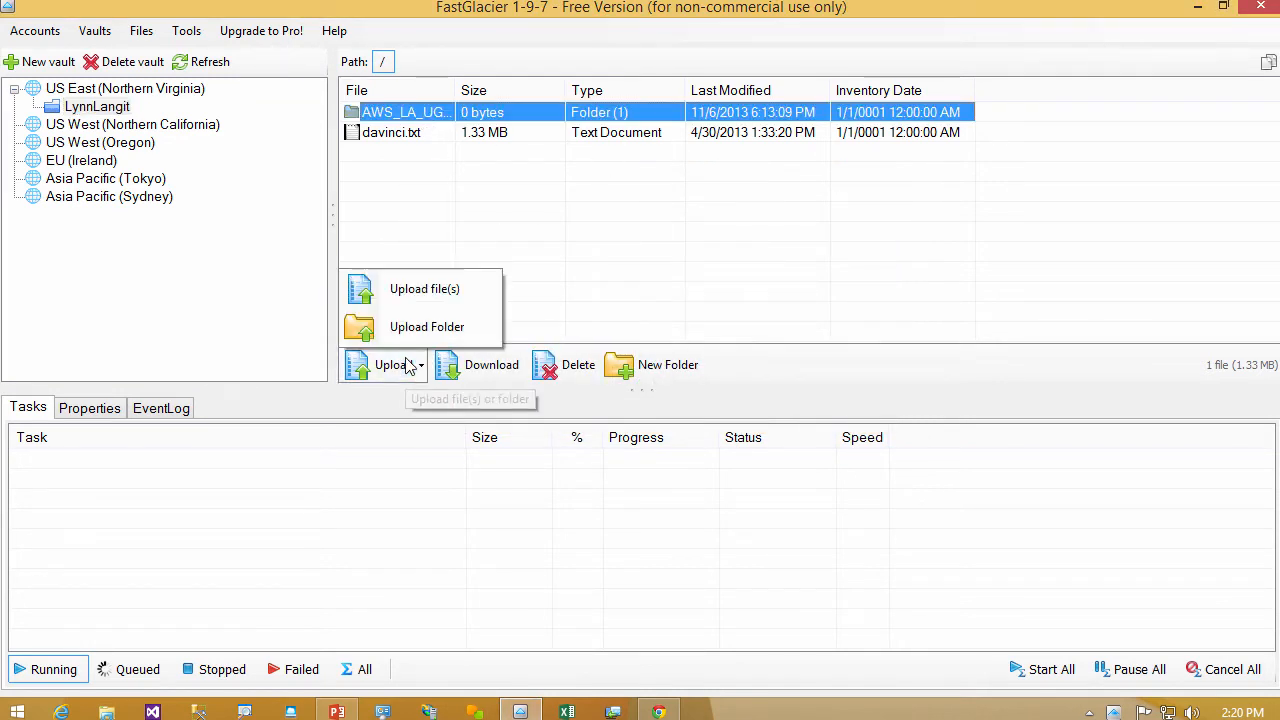
left_click(423, 304)
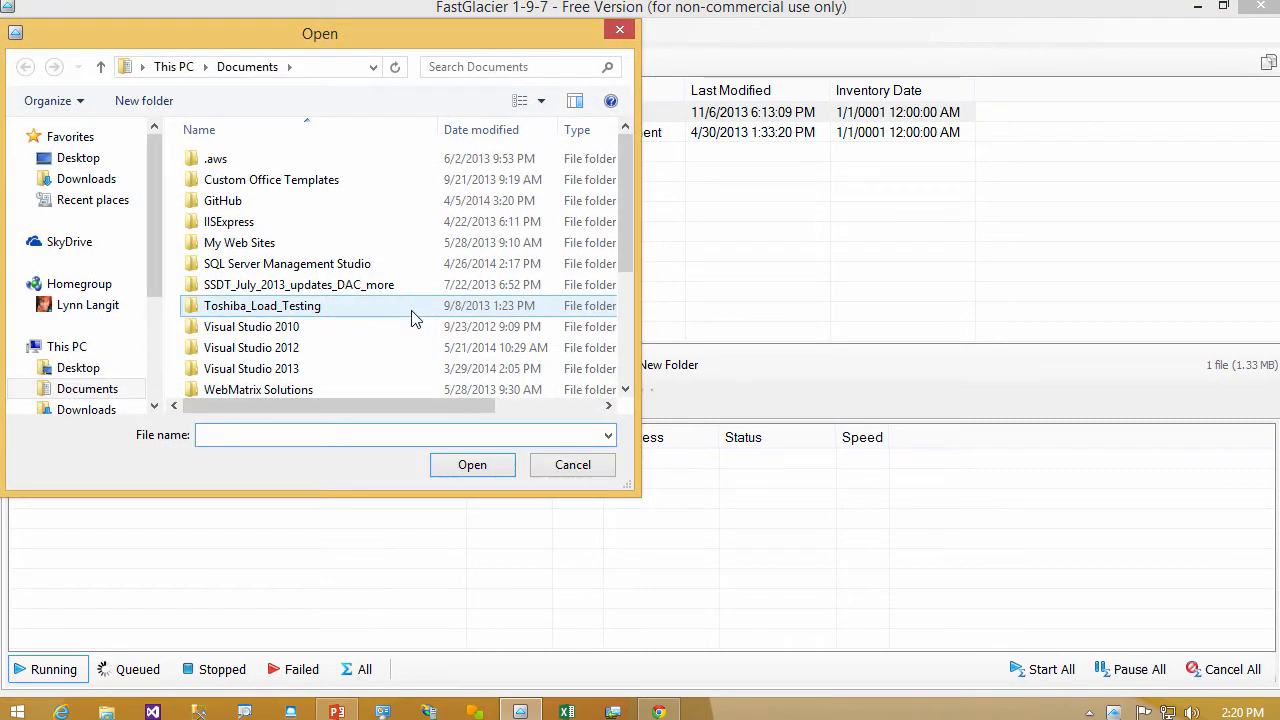
left_click(585, 471)
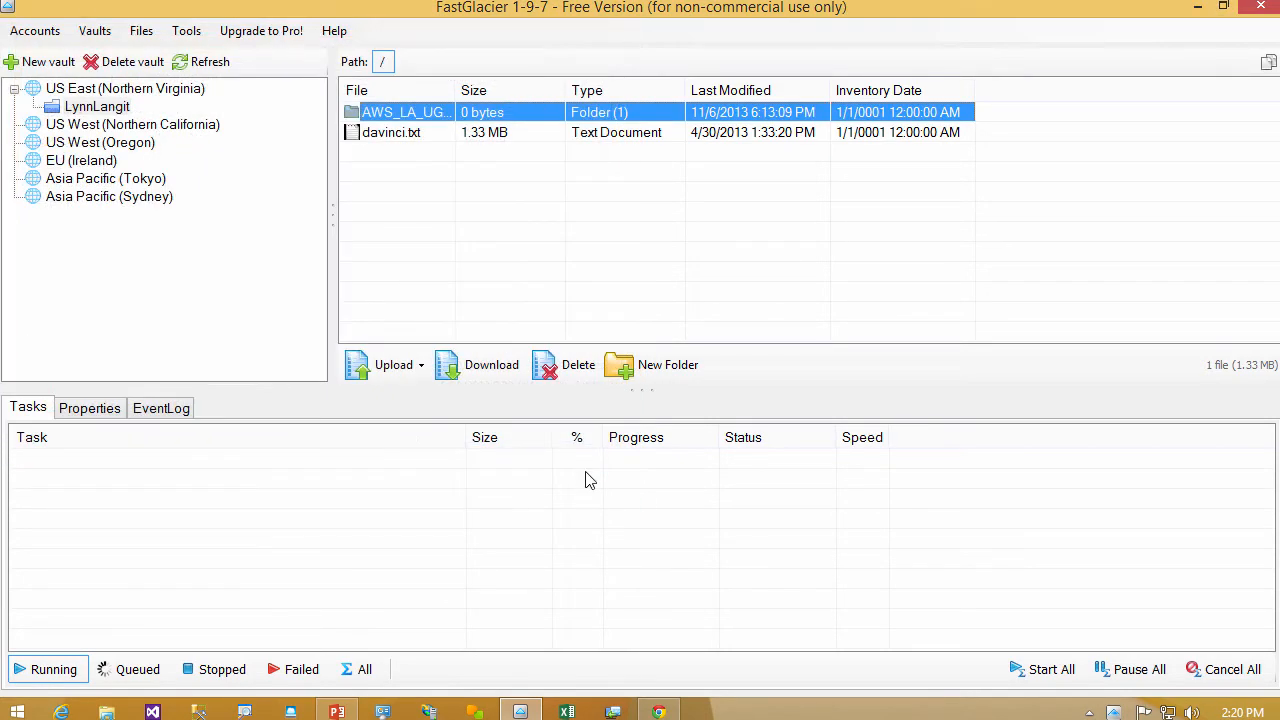
- View the data retrieval options for downloading davinci.txt without confirming the retrieval
left_click(407, 138)
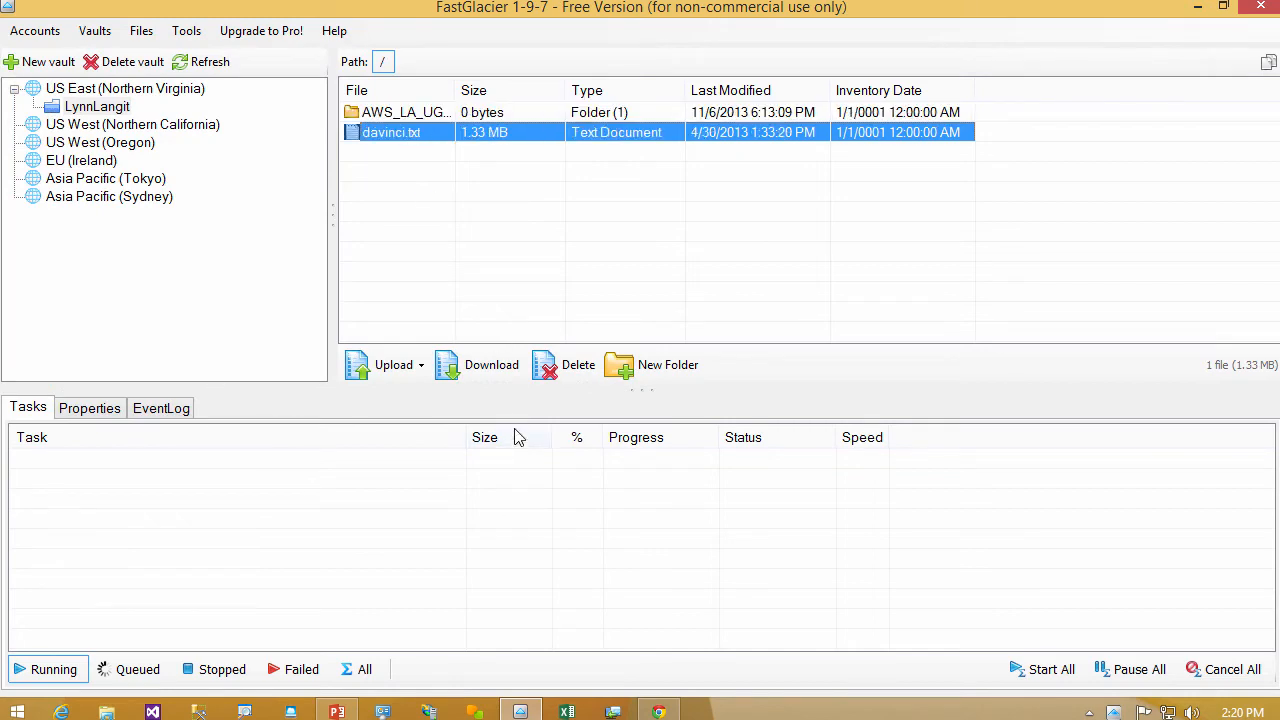
left_click(491, 377)
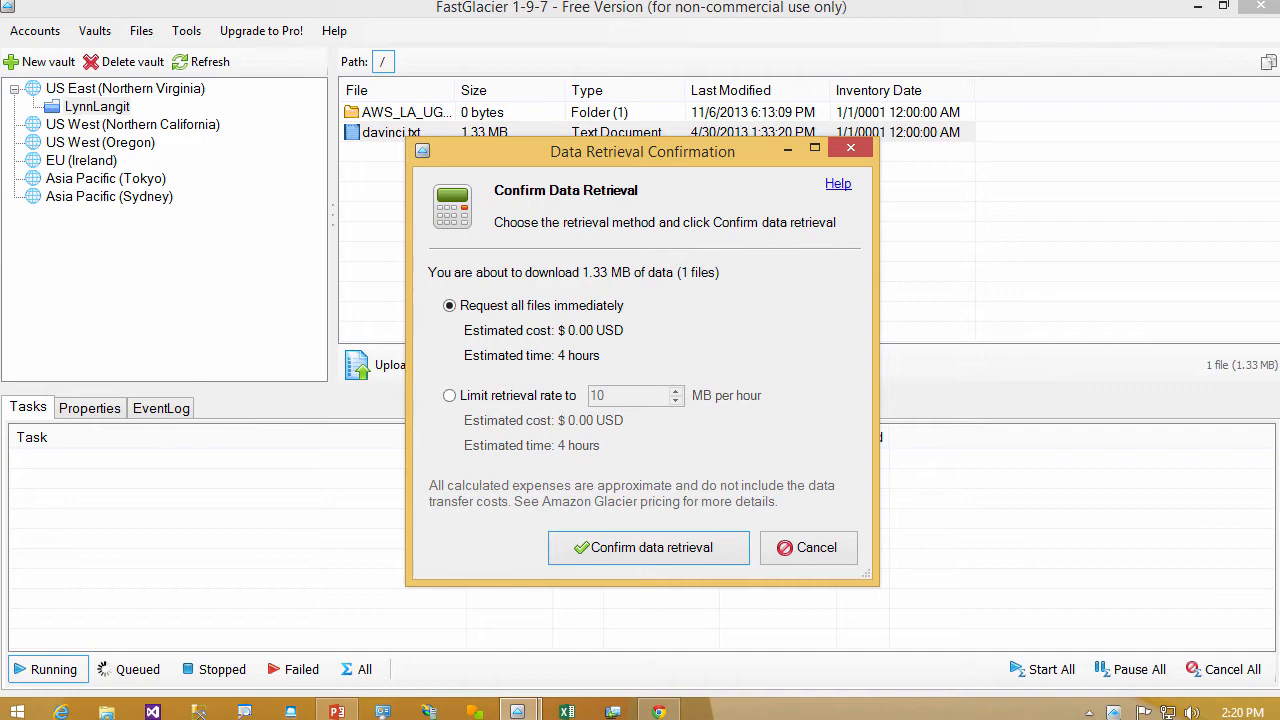
left_click(851, 148)
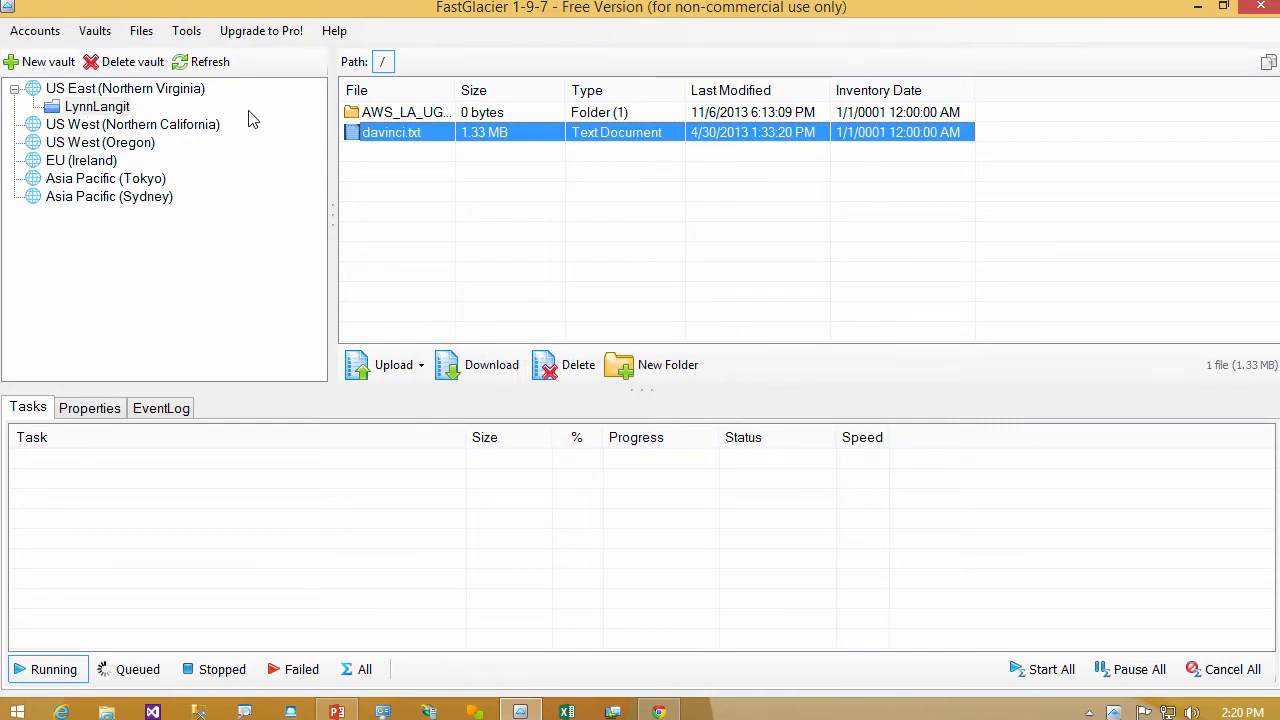
left_click(92, 34)
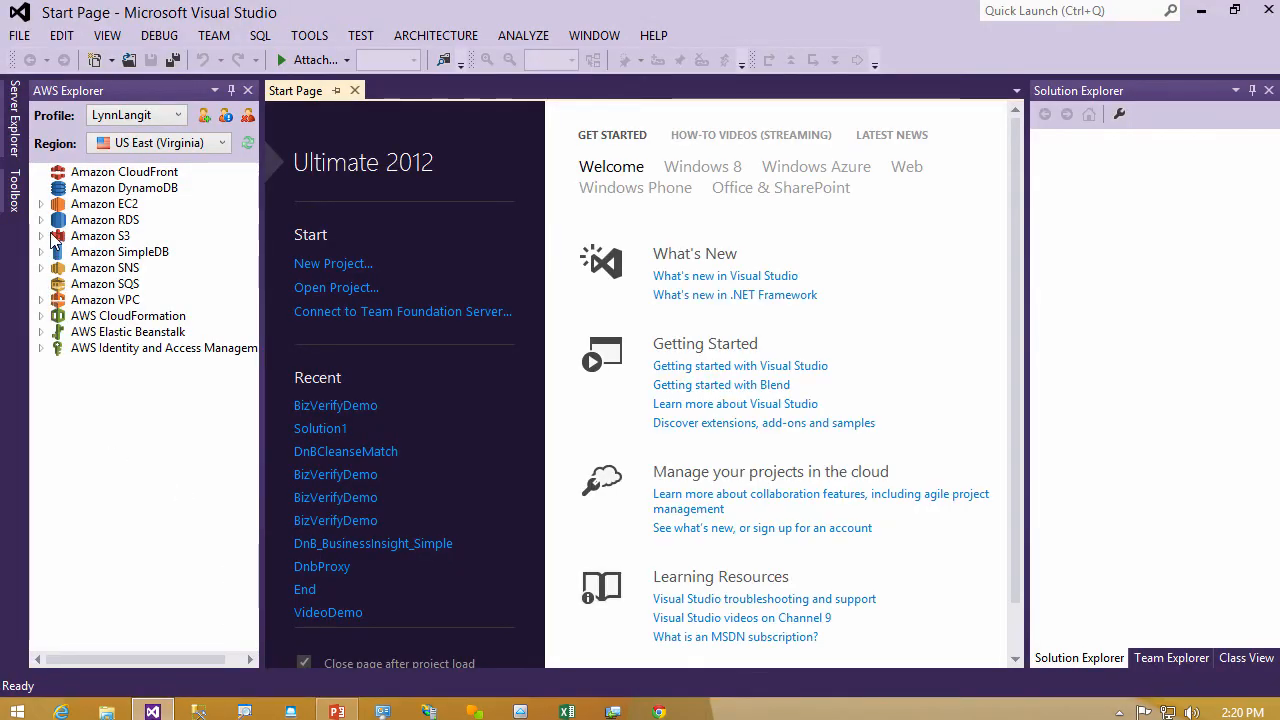
- In Visual Studio's AWS Explorer, browse the lynndemo S3 bucket and view the contents of its youtubedemo folder
left_click(42, 237)
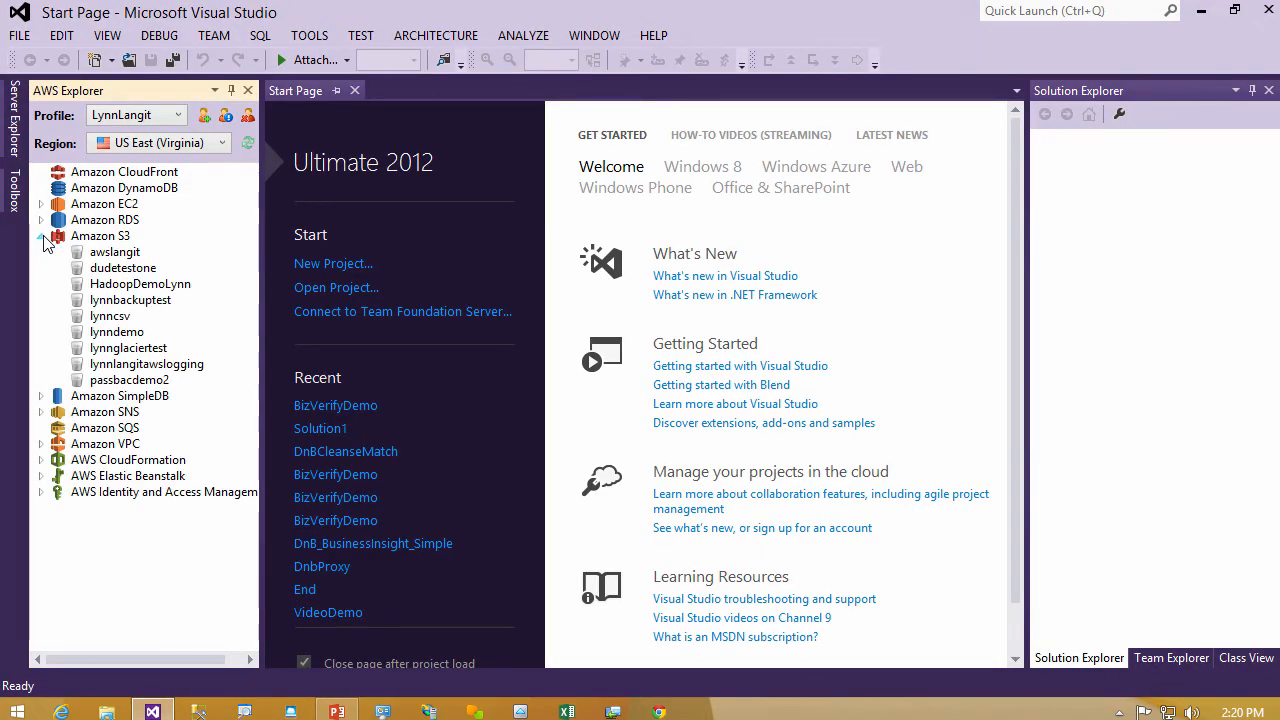
left_click(130, 338)
right_click(130, 341)
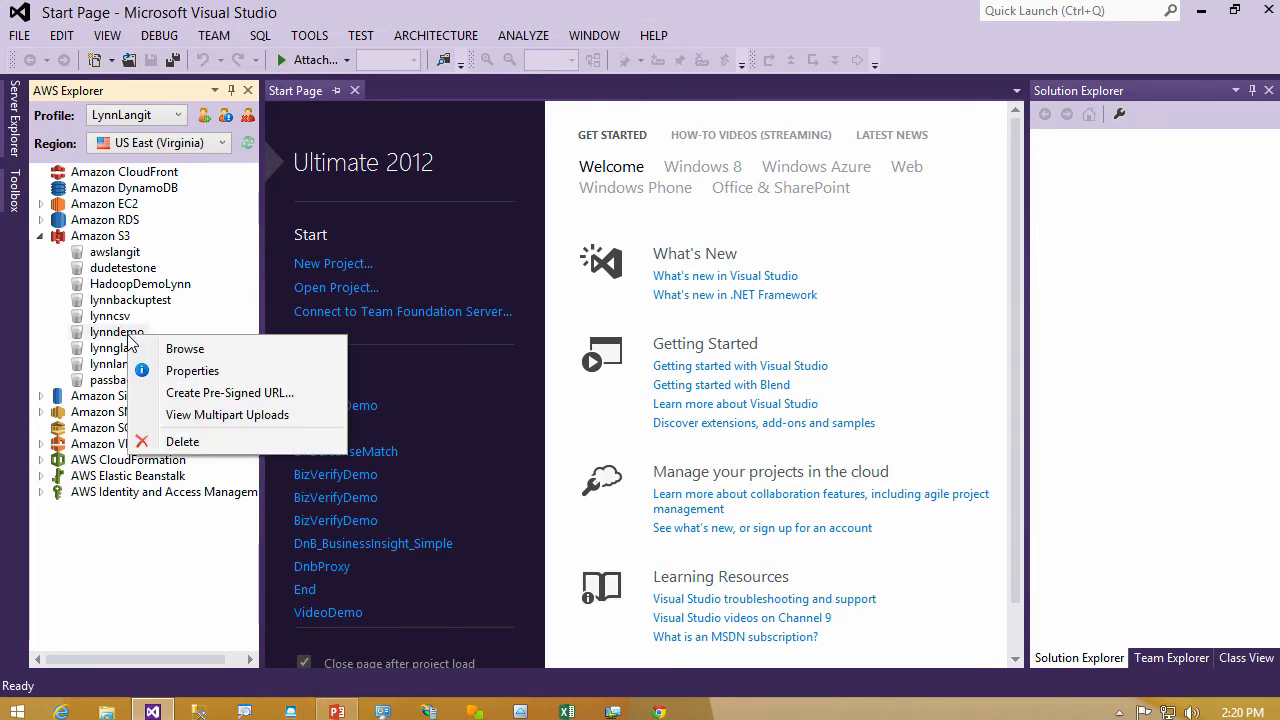
left_click(210, 356)
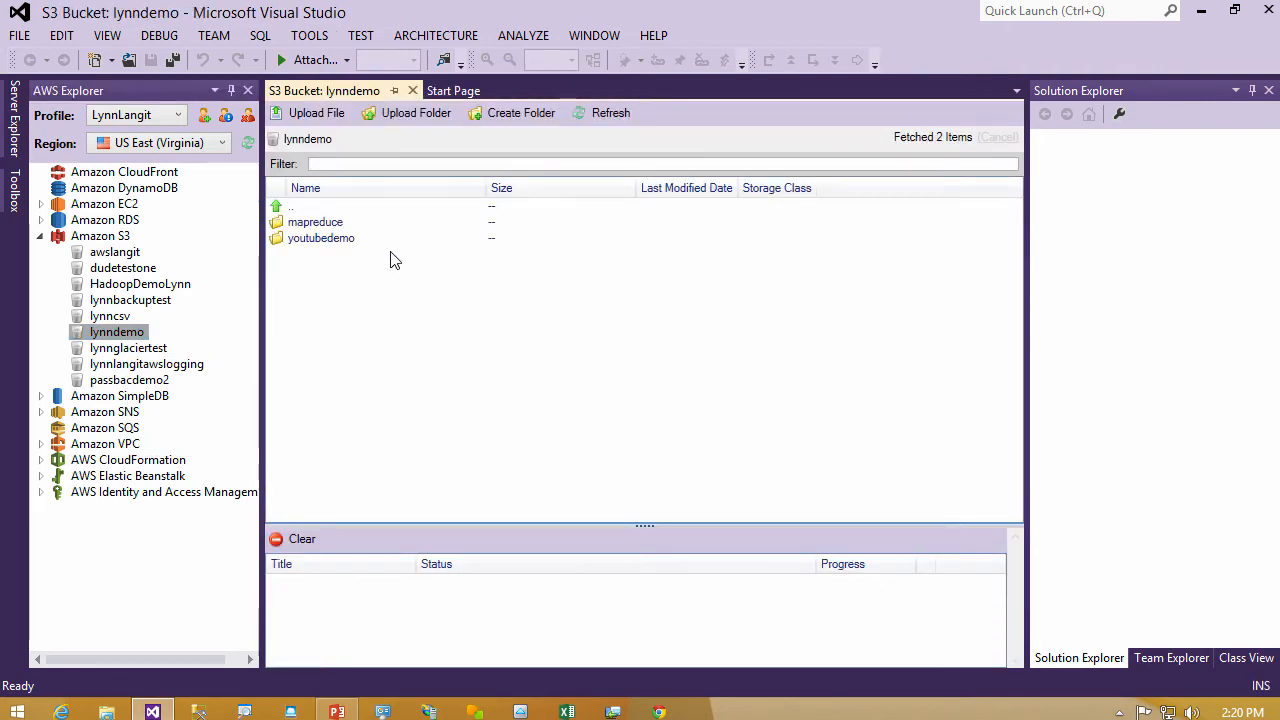
left_click(340, 246)
double_click(340, 246)
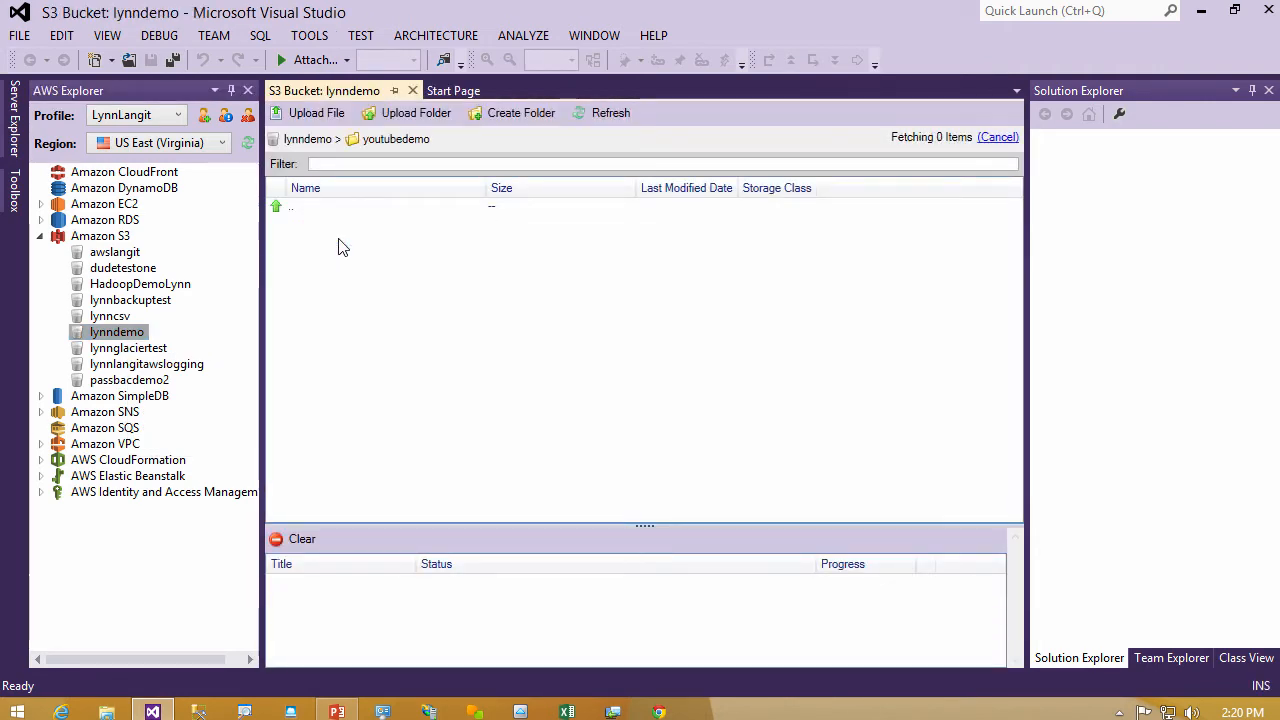
left_click(340, 233)
right_click(340, 233)
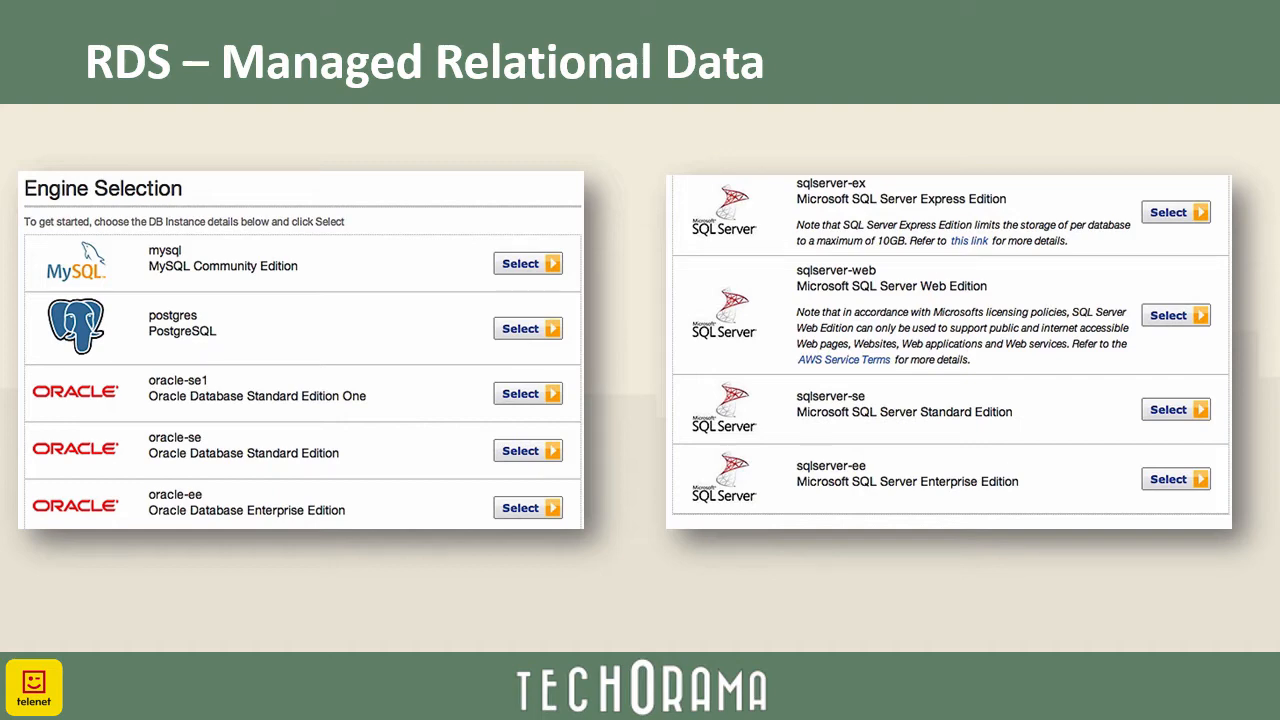
key("Right")
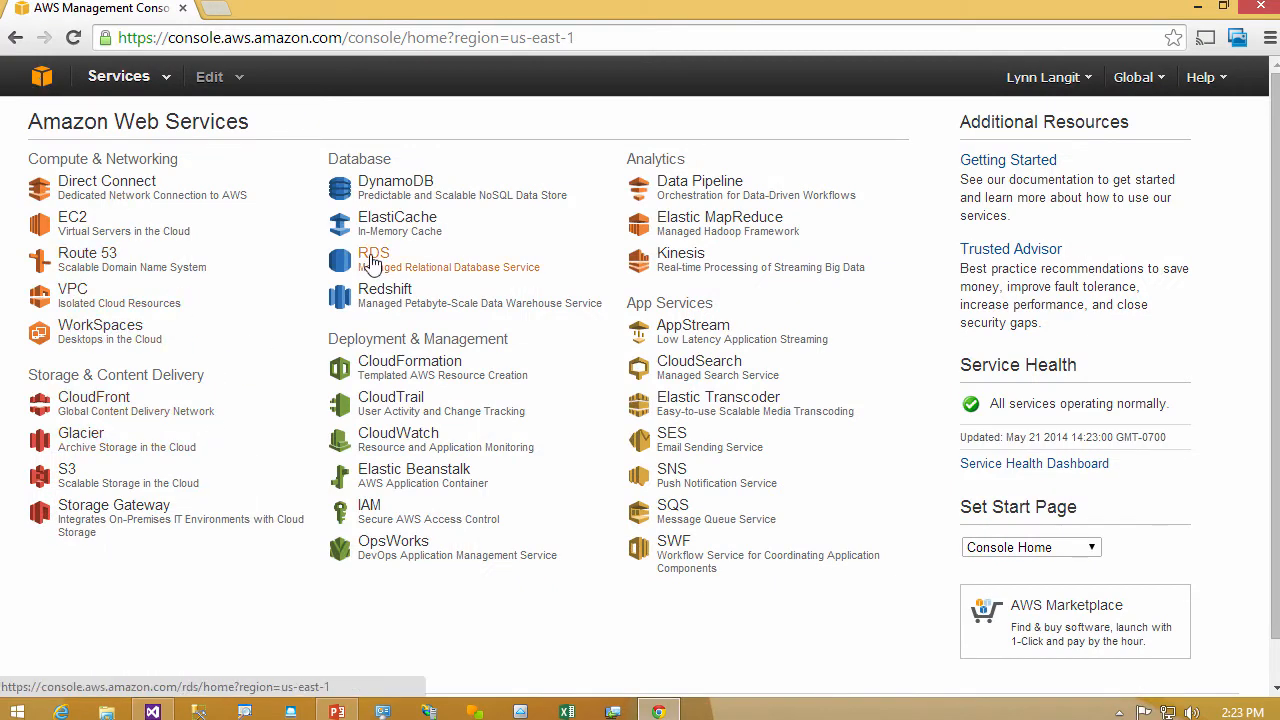
- Start launching an RDS DB instance with the Microsoft SQL Server Standard Edition (sqlserver-se) engine
left_click(374, 263)
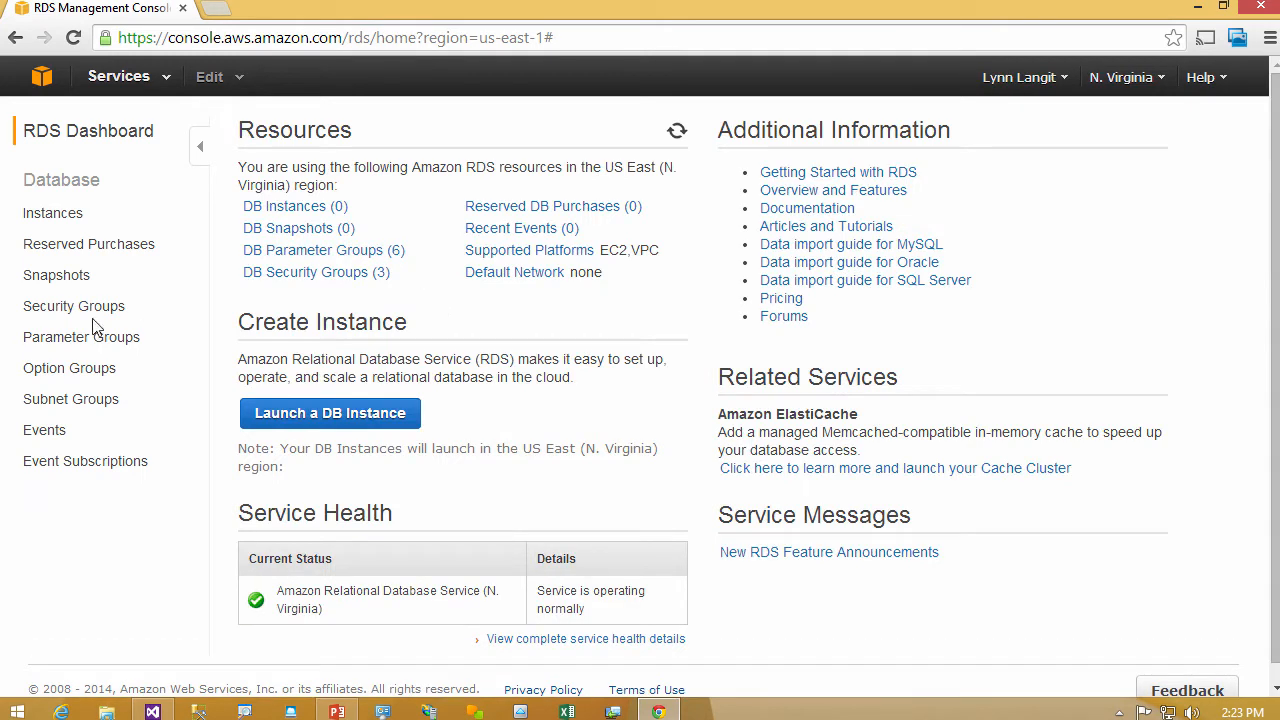
left_click(313, 413)
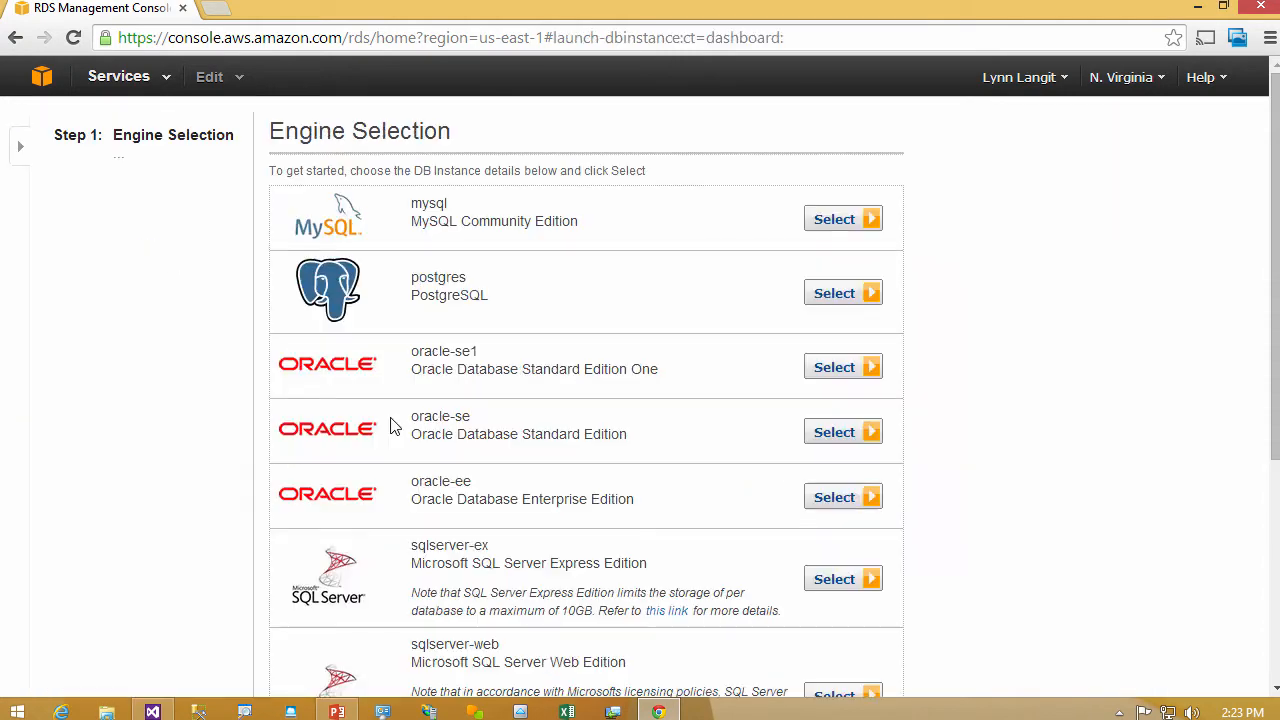
scroll(1149, 580, "down", 2)
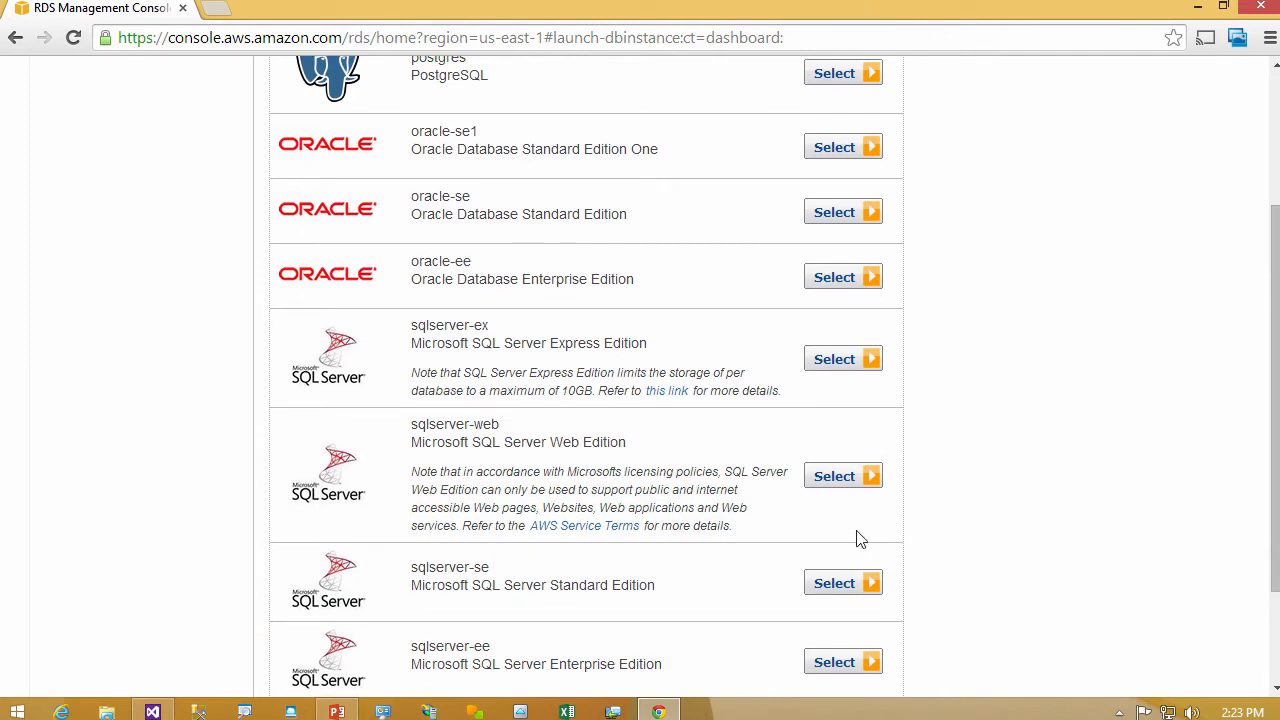
left_click(849, 585)
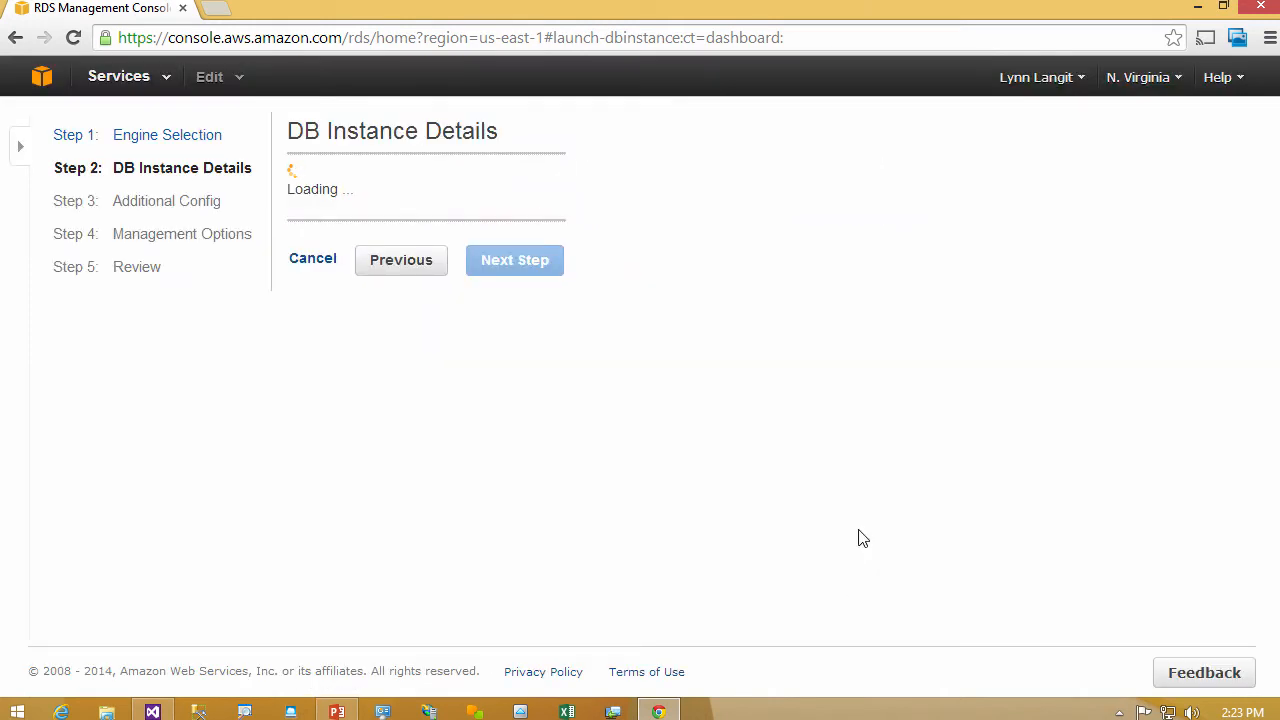
- Set the DB instance's license model to bring-your-own-license, engine version to 11.00.2100.60.v1 and instance class to db.m1.large
left_click(686, 230)
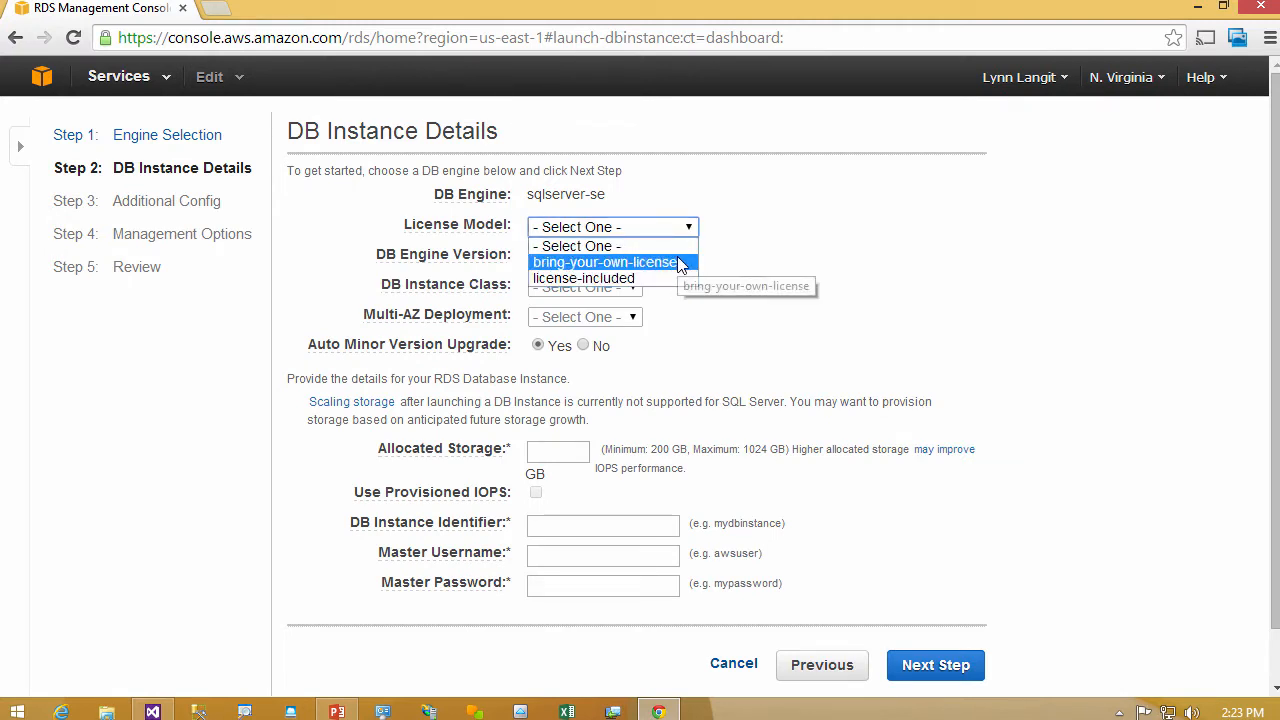
left_click(677, 262)
left_click(655, 258)
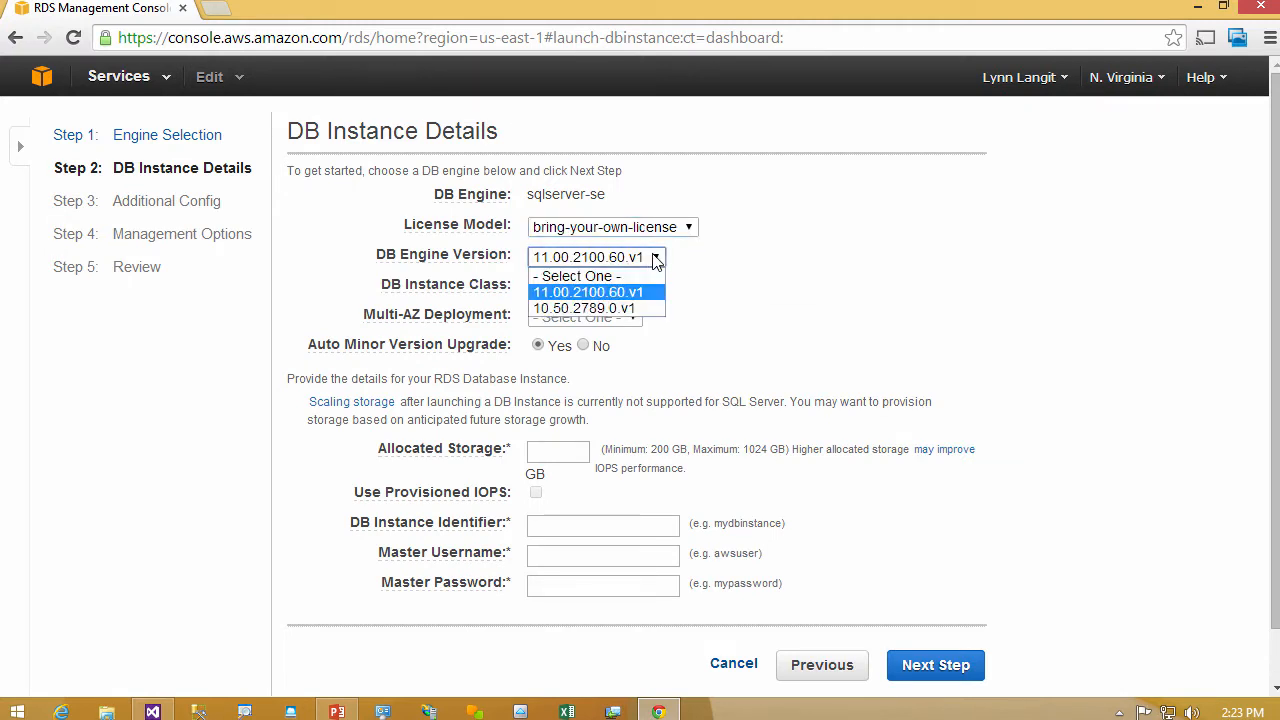
left_click(655, 258)
left_click(637, 288)
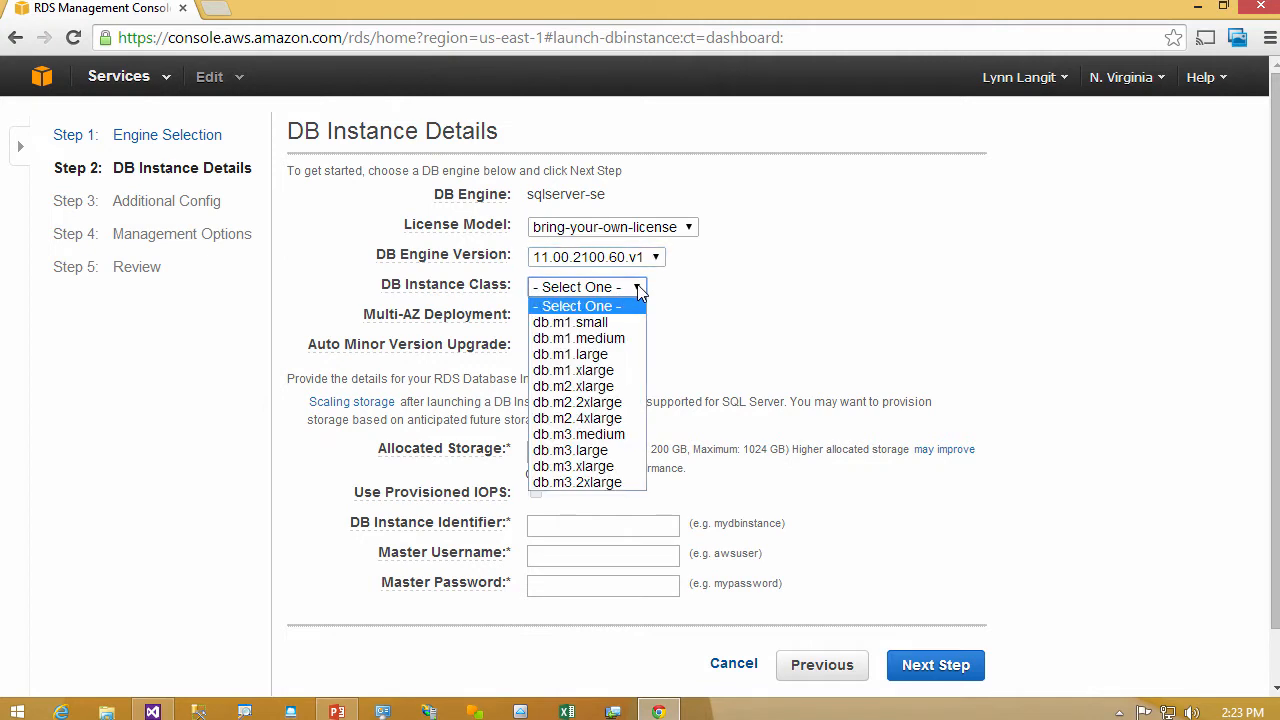
left_click(614, 356)
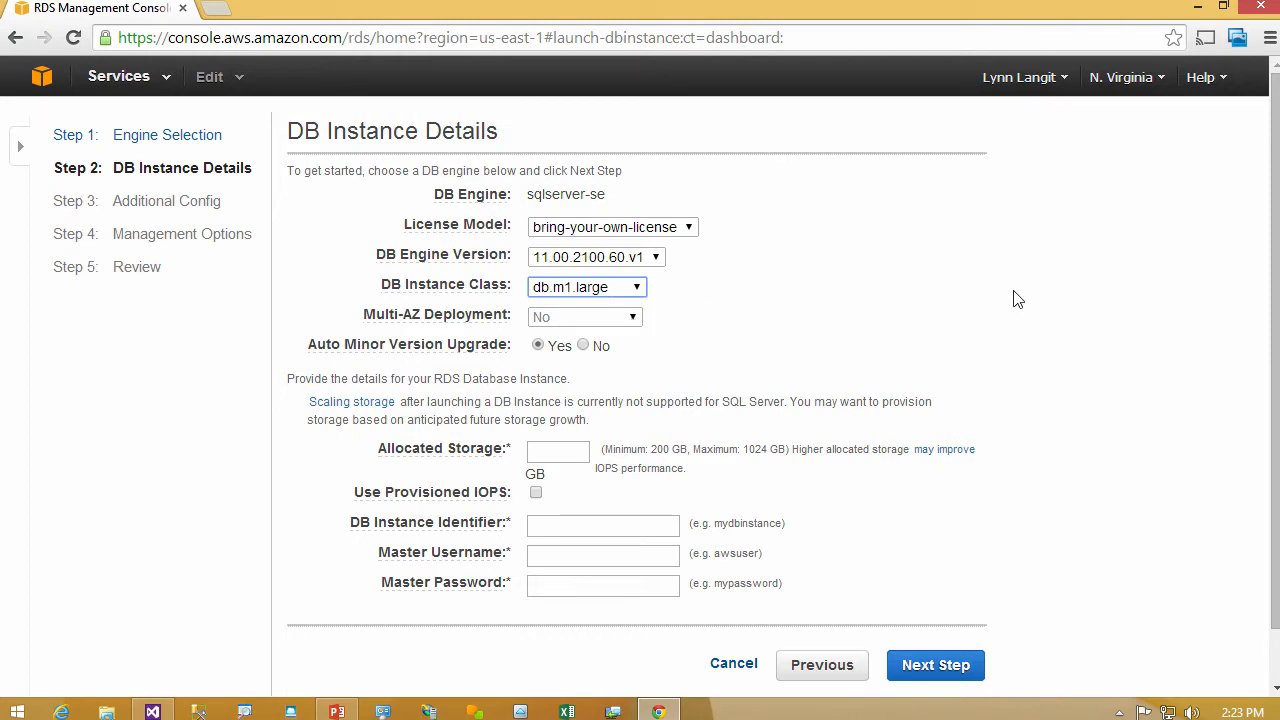
- Allocate 200 GB of storage and enable provisioned IOPS with a value of 2000
left_click_drag(1266, 296, 1268, 355)
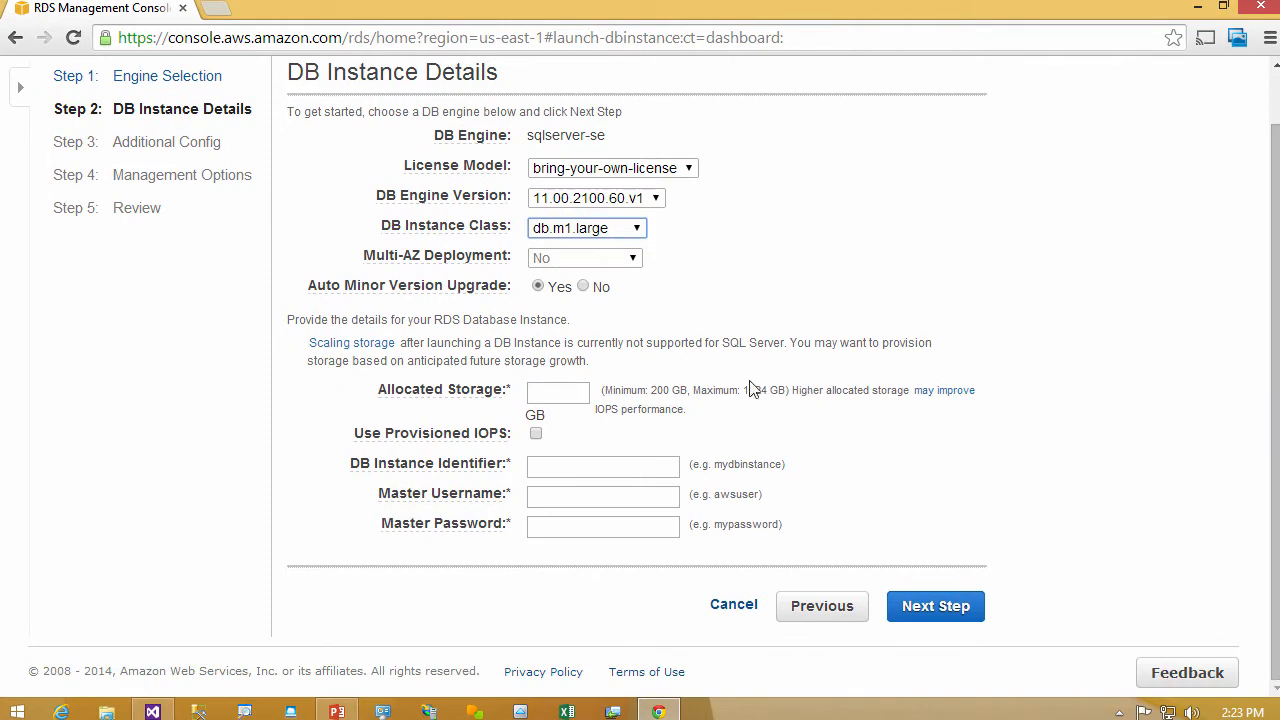
left_click(556, 398)
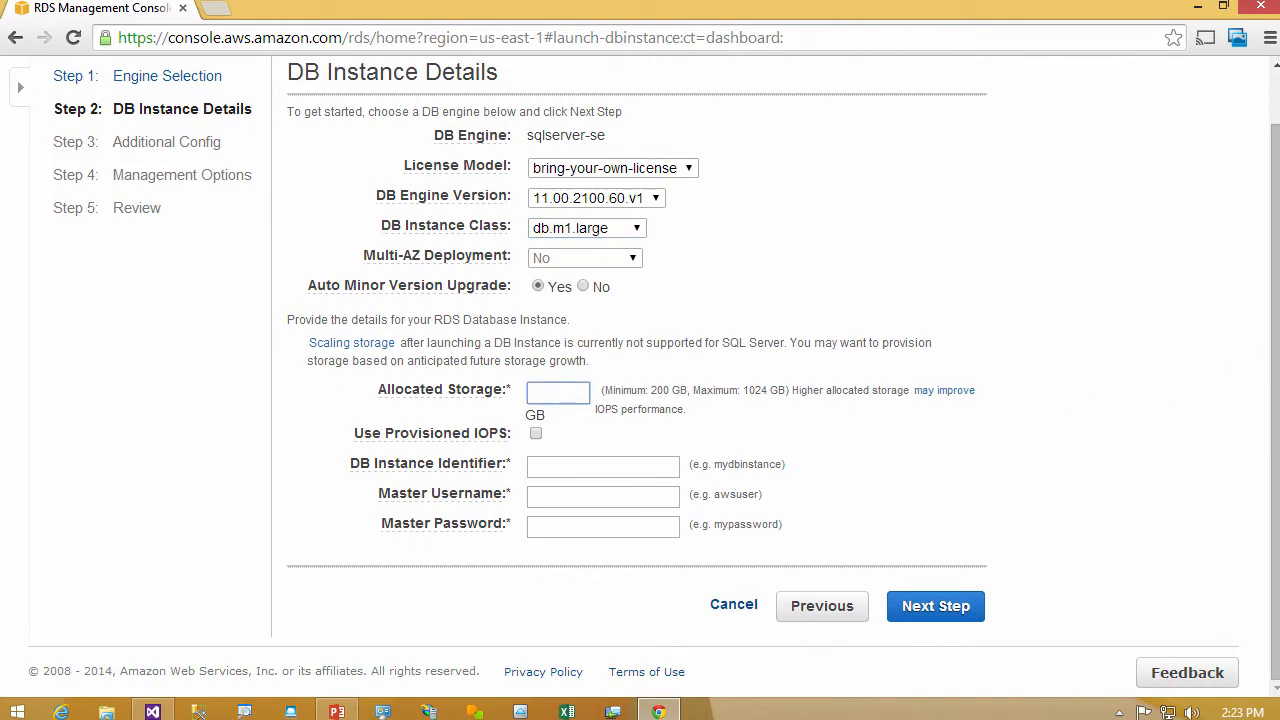
type("200")
left_click(535, 433)
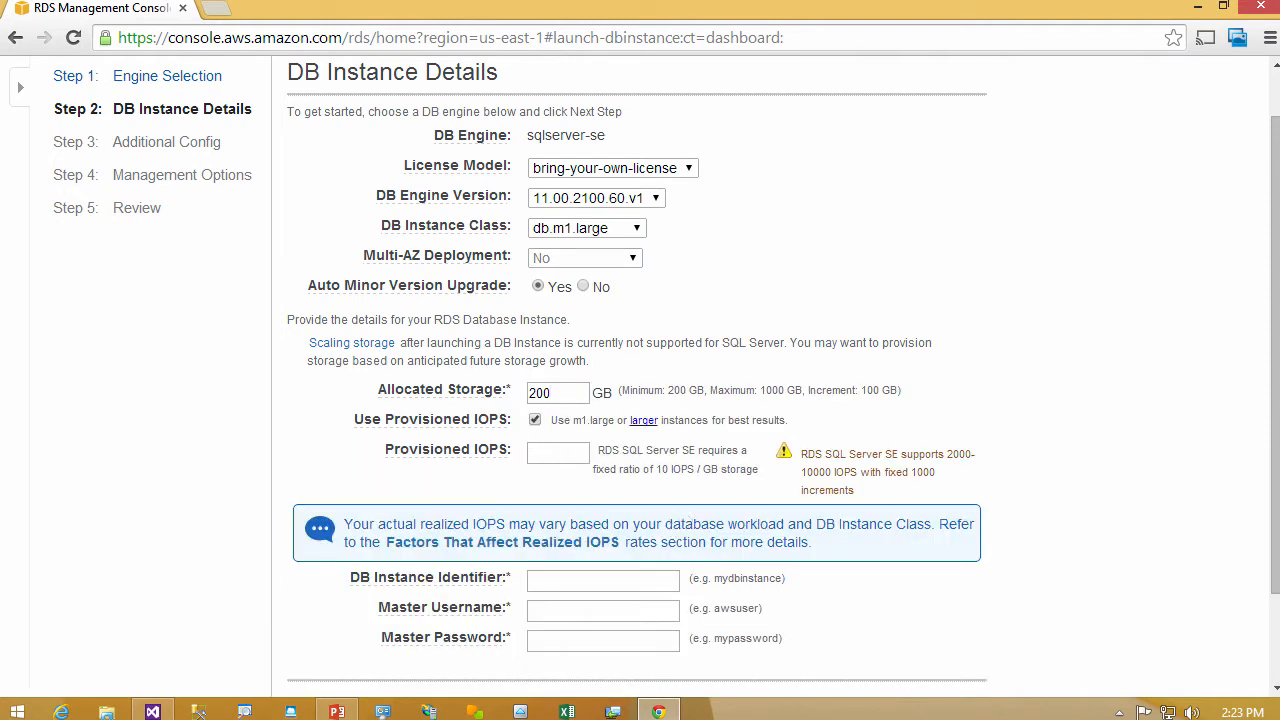
left_click(562, 456)
type("2000")
- Name the DB instance lynnyoutube, fill in the master username and master password, and continue to the additional configuration
left_click(622, 582)
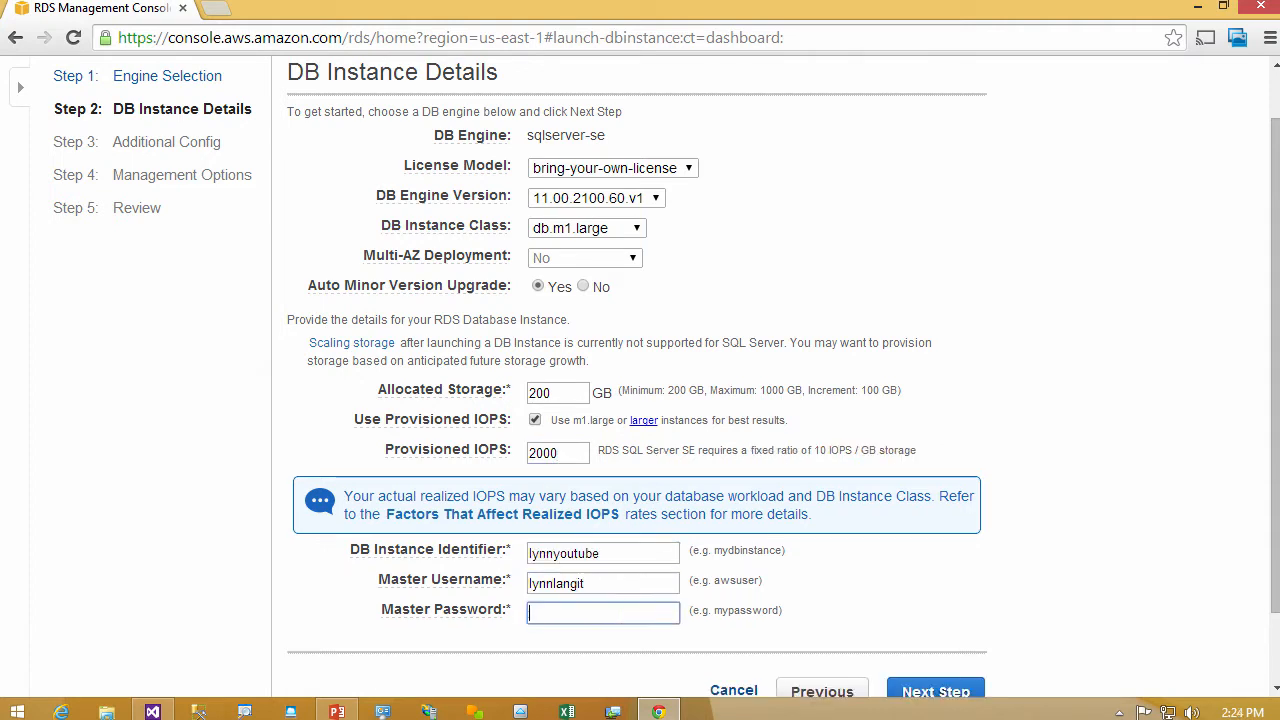
type("p")
type("ass")
type("word")
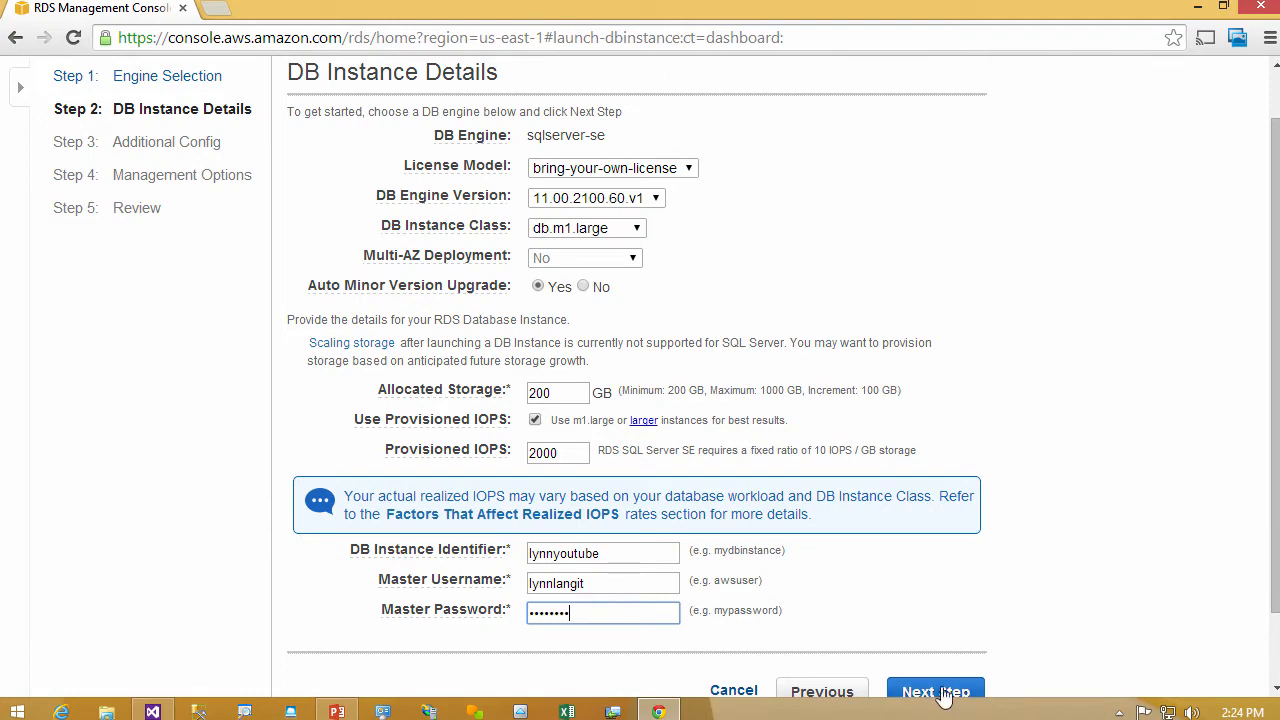
left_click(944, 692)
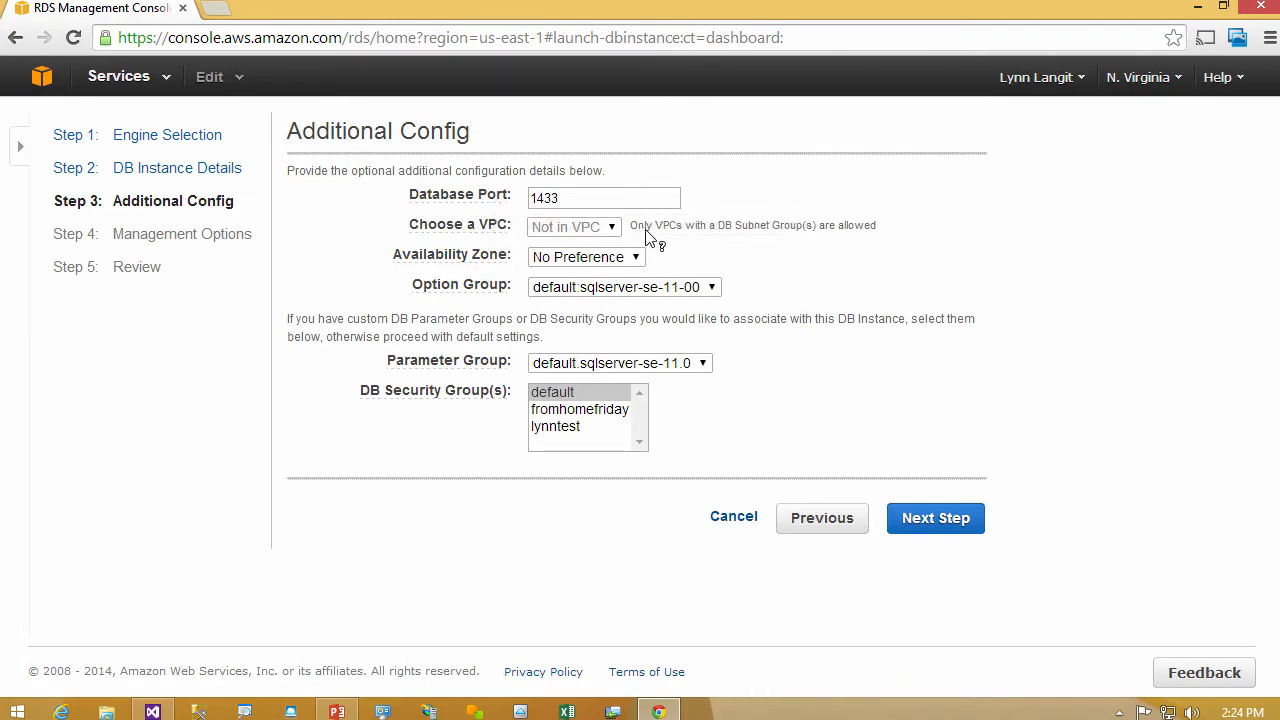
- Keep the availability zone at No Preference and accept the default additional configuration
left_click(590, 257)
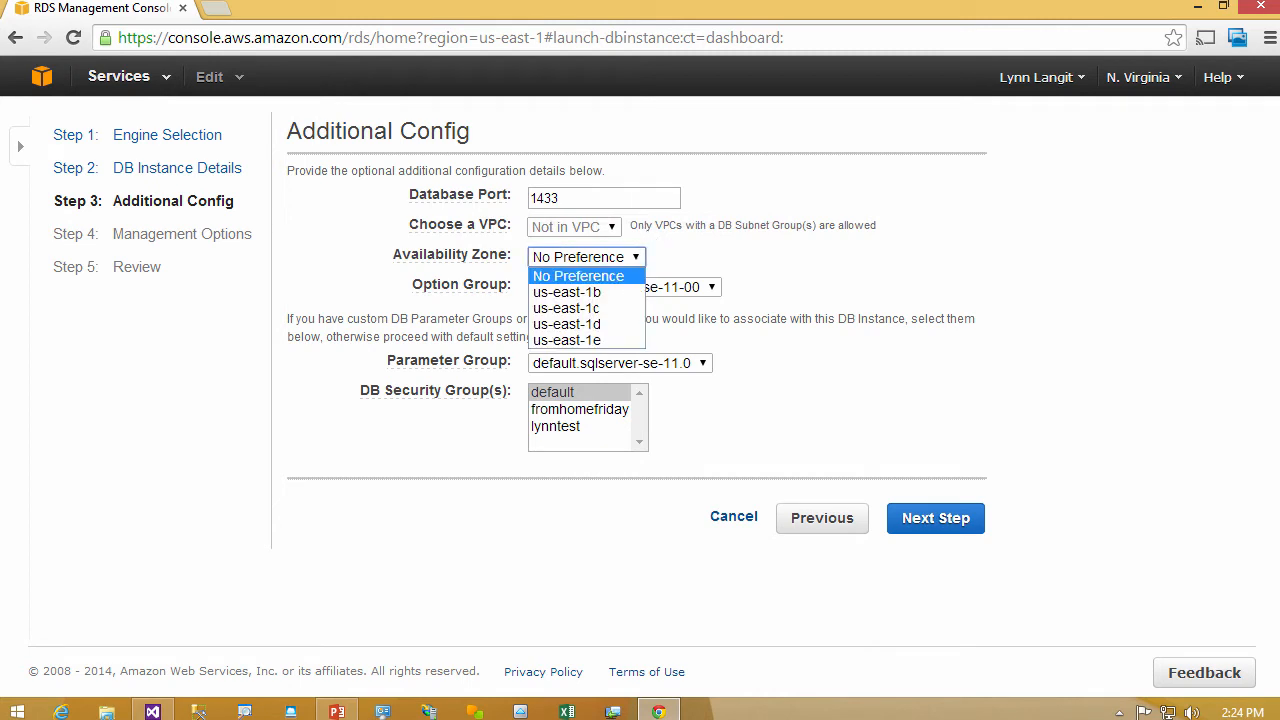
left_click(637, 262)
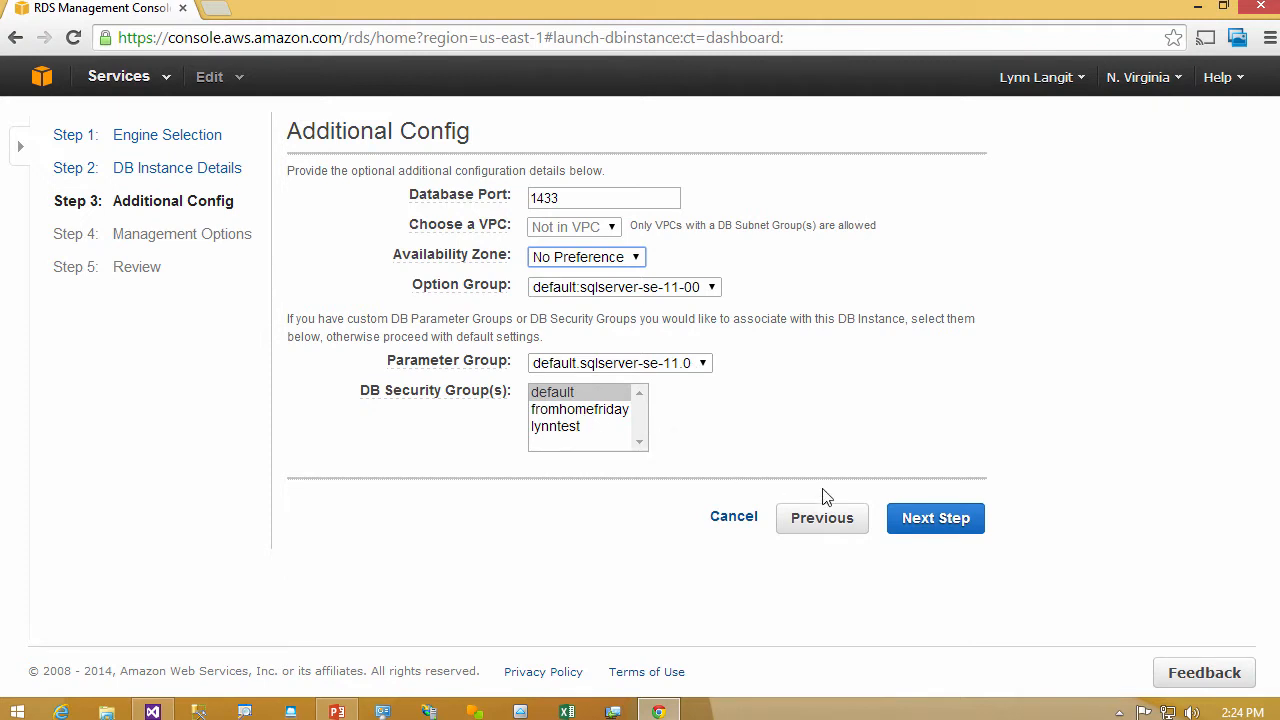
left_click(925, 520)
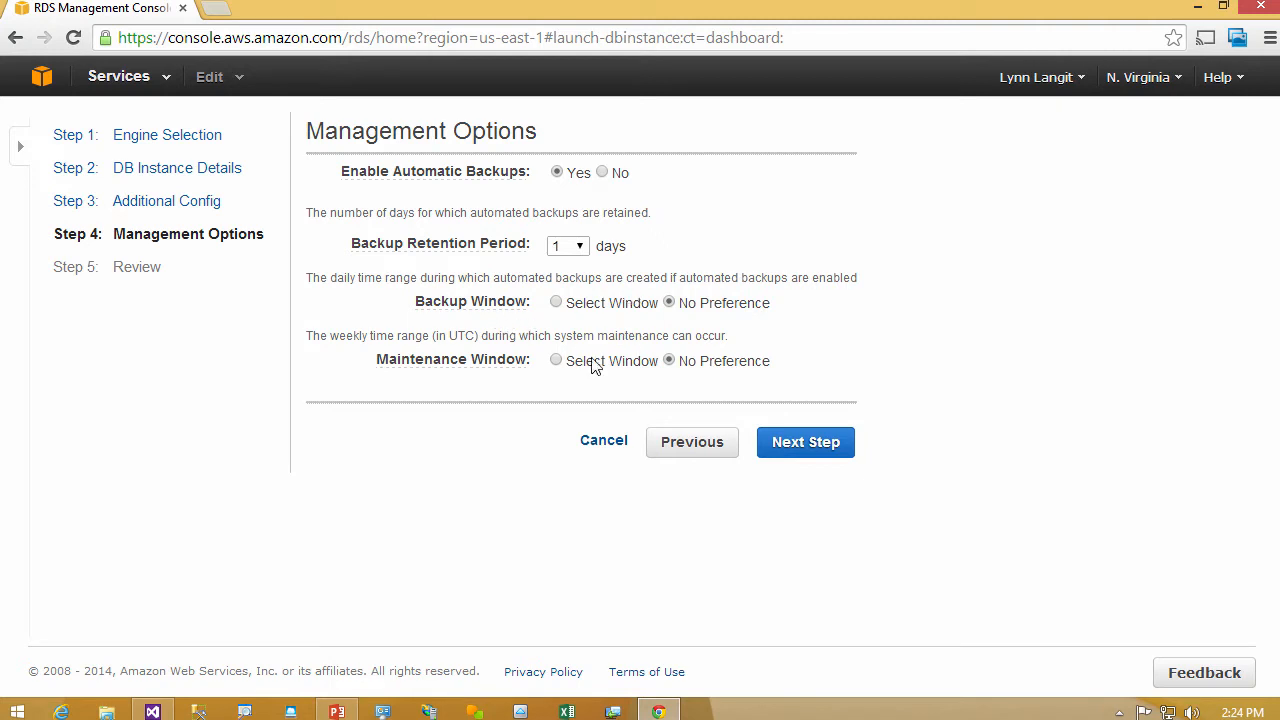
- Try disabling automatic backups, re-enable them, and continue to the review of the DB instance settings
left_click(603, 173)
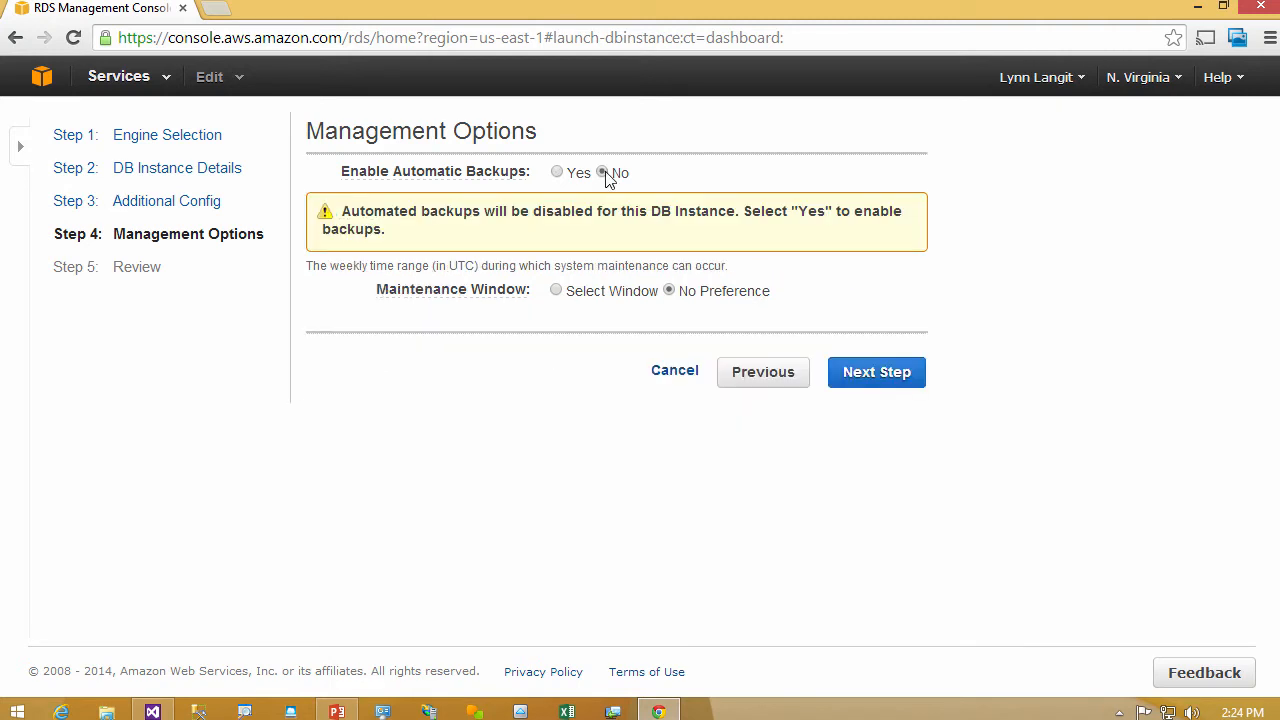
left_click(557, 172)
left_click(814, 532)
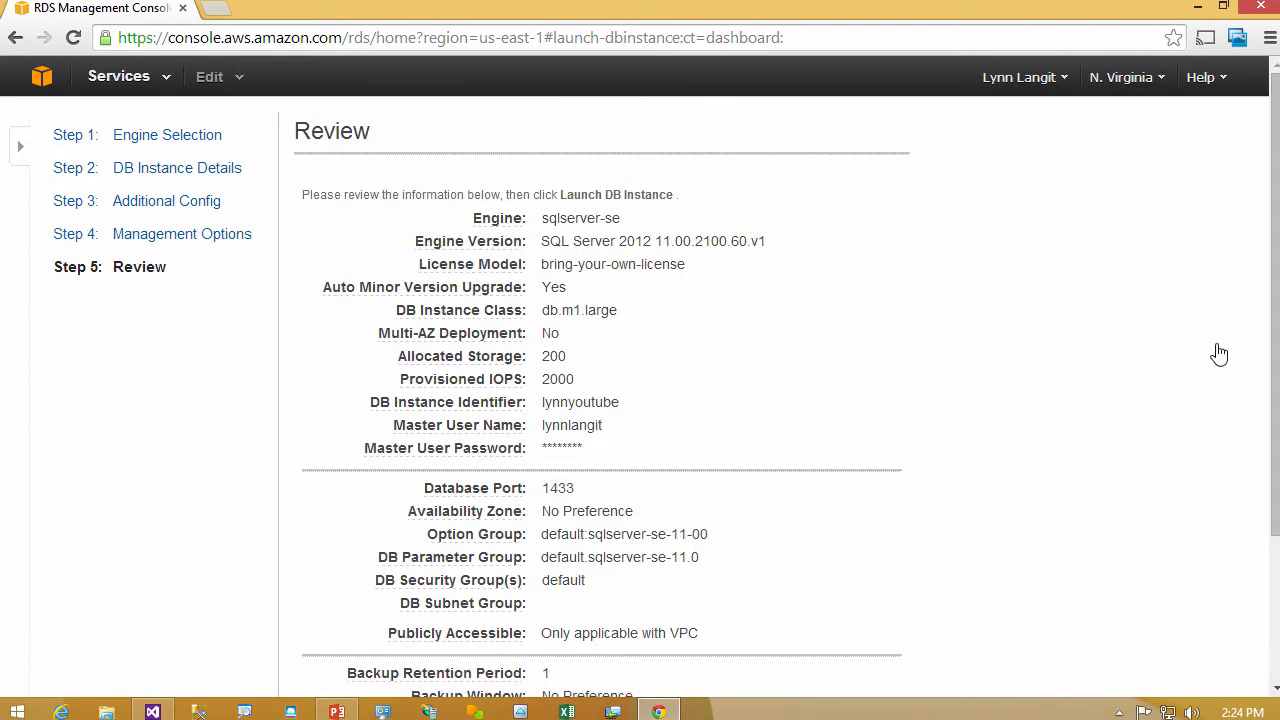
- Review the DB instance settings, launch the instance and close the launch wizard
left_click_drag(1276, 338, 1276, 380)
scroll(846, 549, "down", 3)
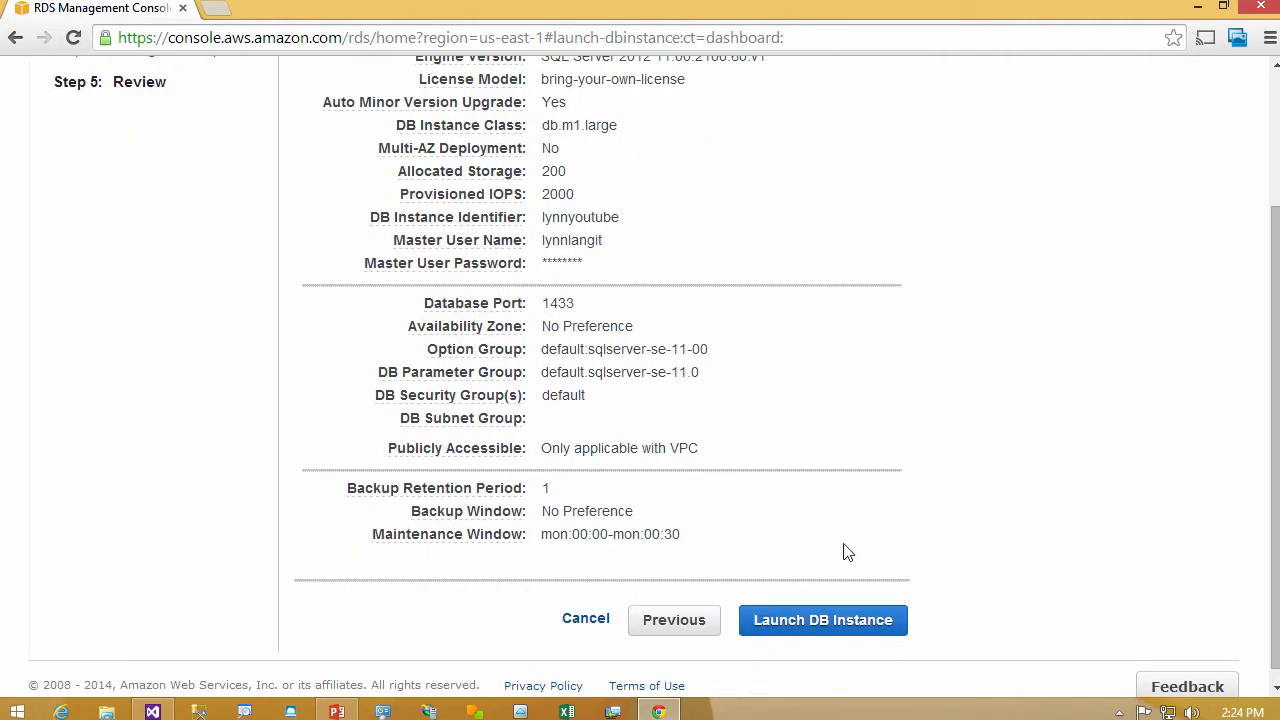
left_click(823, 621)
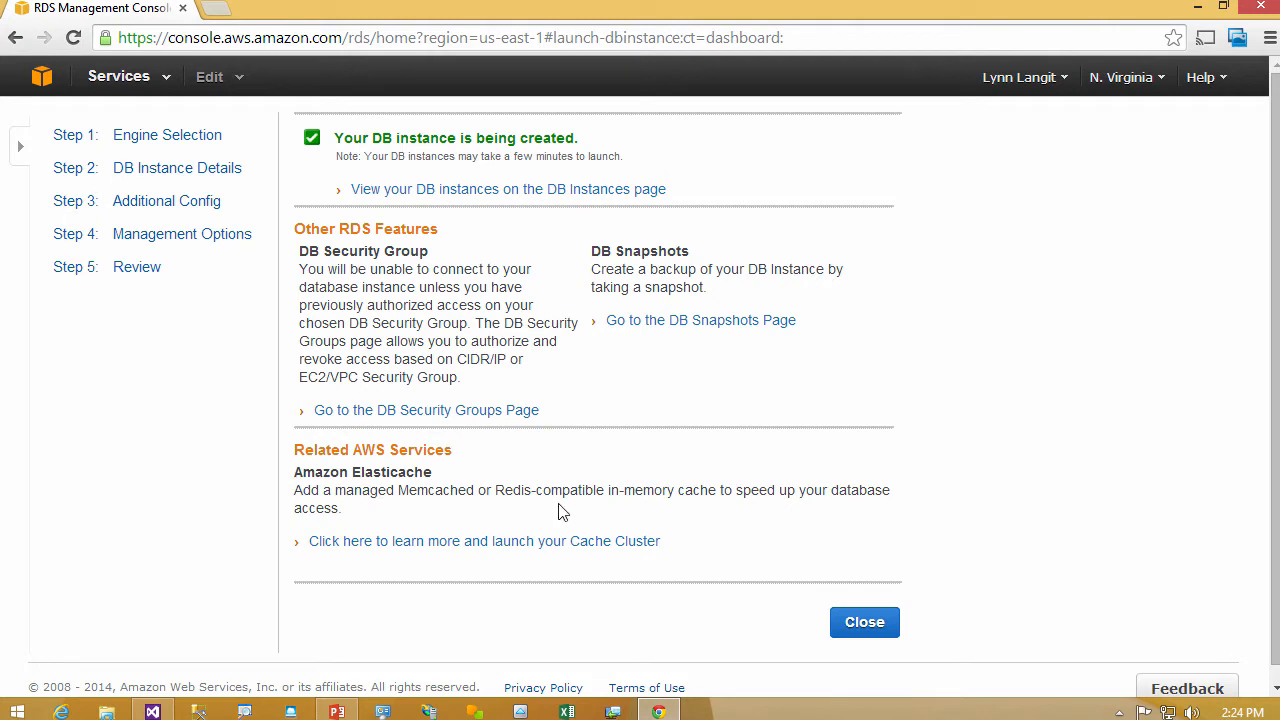
left_click(866, 624)
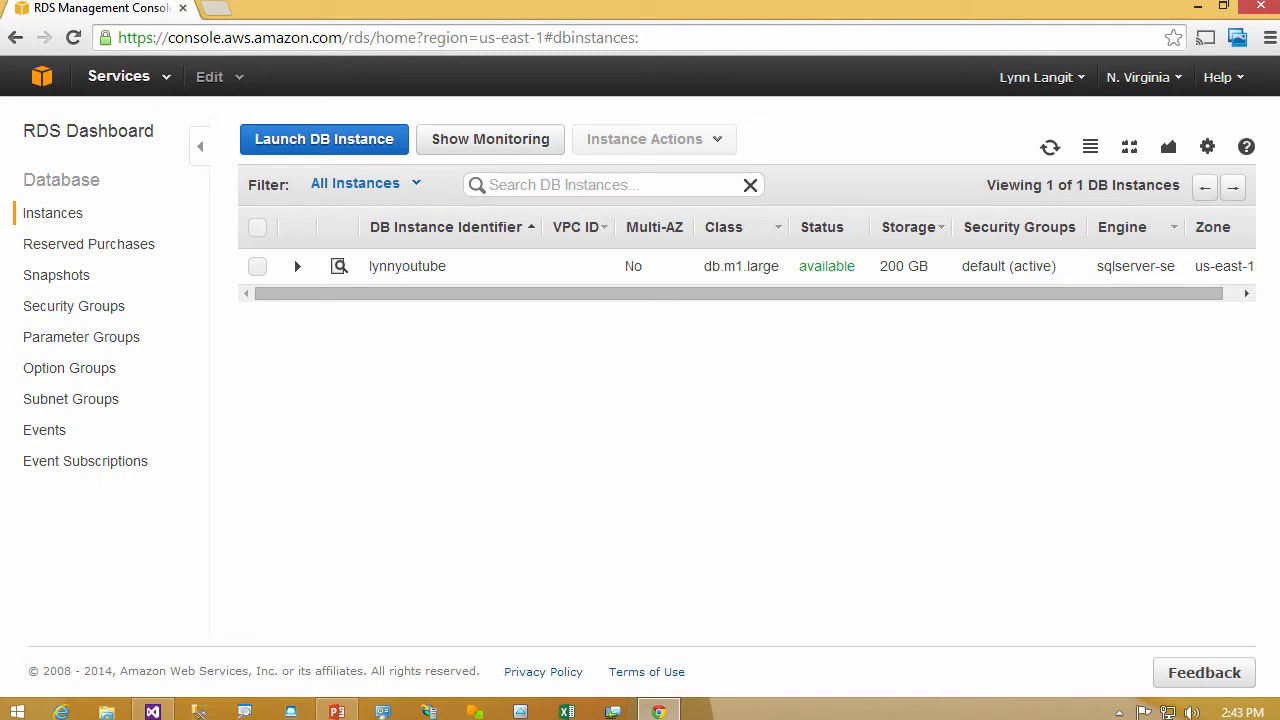
- View the lynnyoutube instance's details, and switch to Visual Studio to widen the Event System Notes column for reading its events
left_click(816, 276)
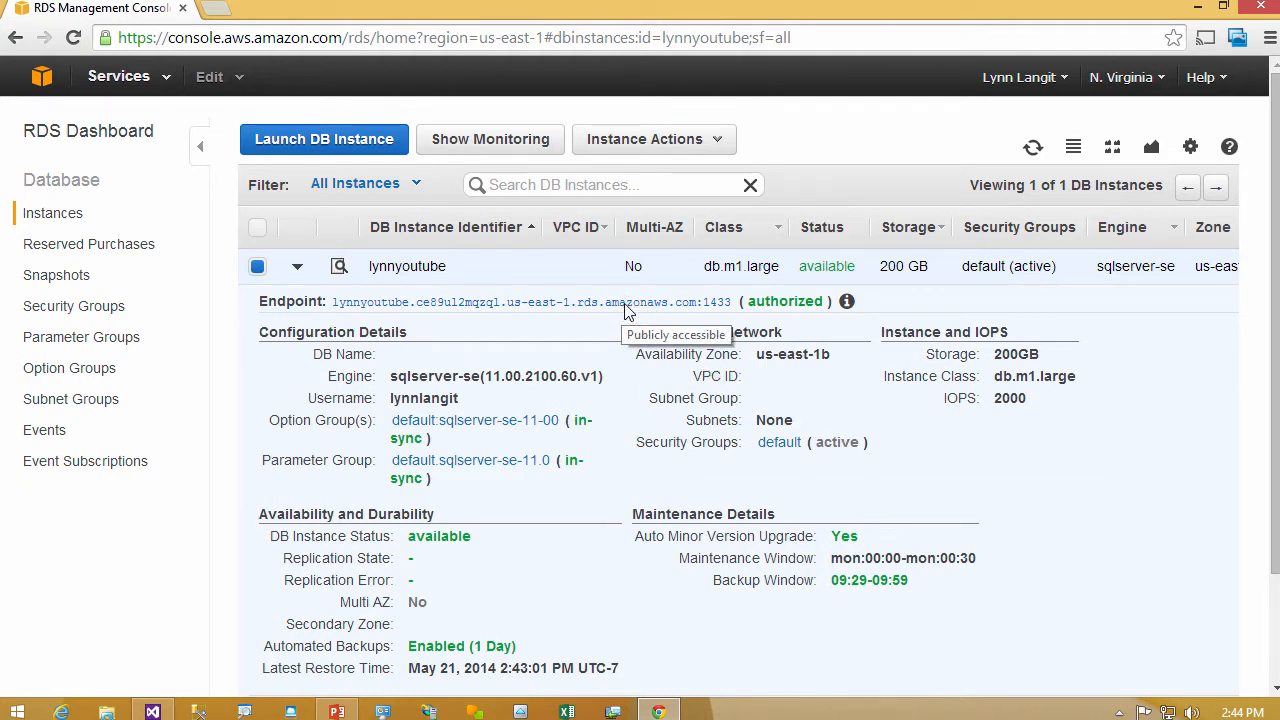
mouse_move(153, 712)
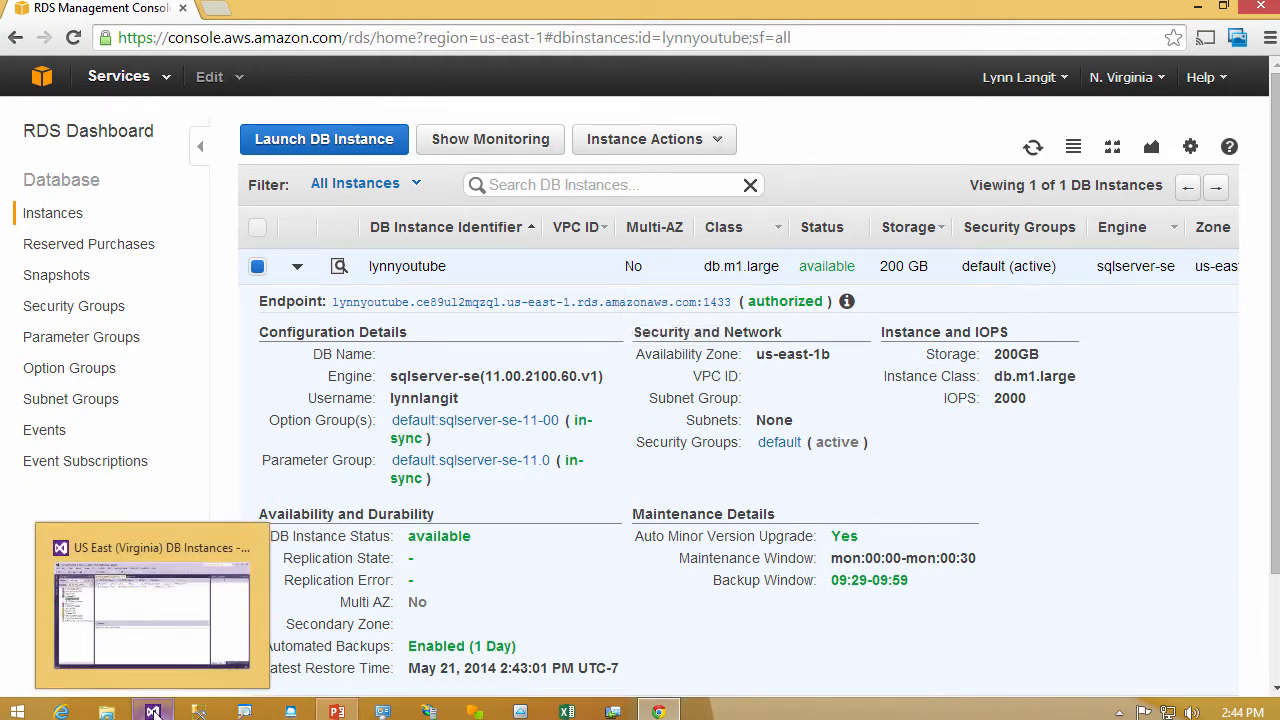
left_click(153, 712)
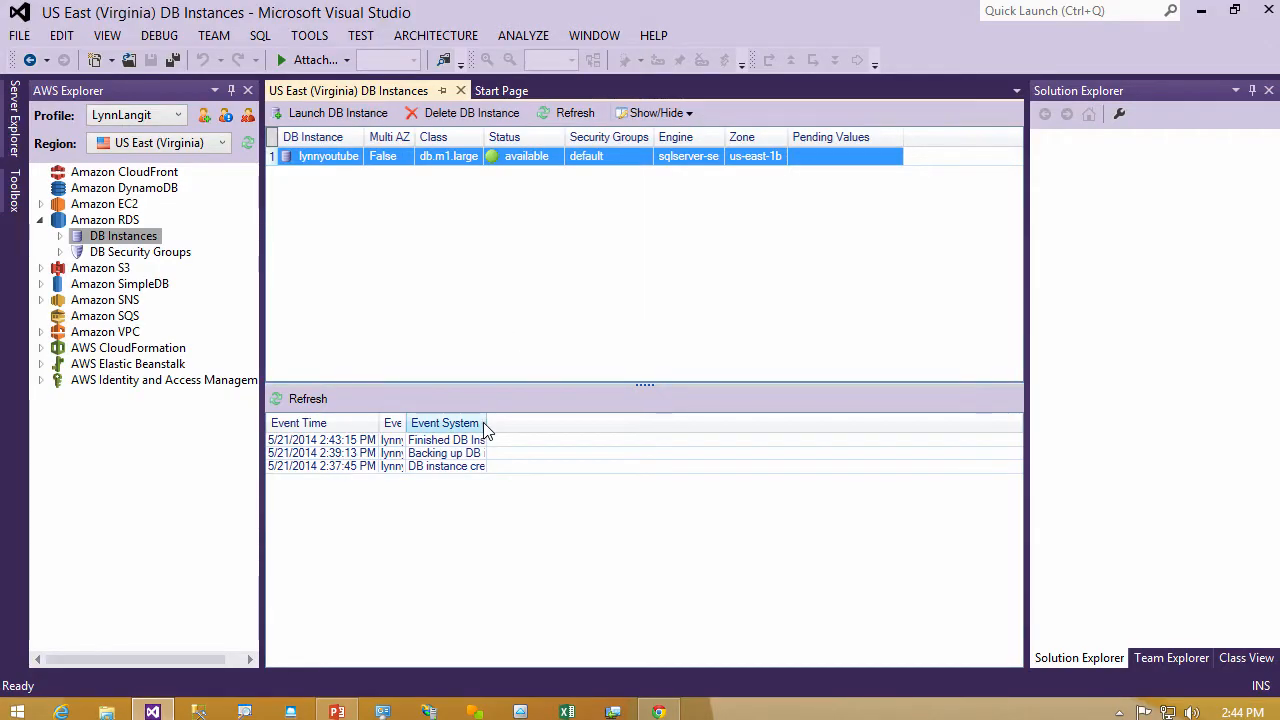
left_click_drag(486, 423, 727, 464)
- Start adding the lynnyoutube instance to Server Explorer and authorize the current machine's CIDR/IP in its security group
right_click(543, 156)
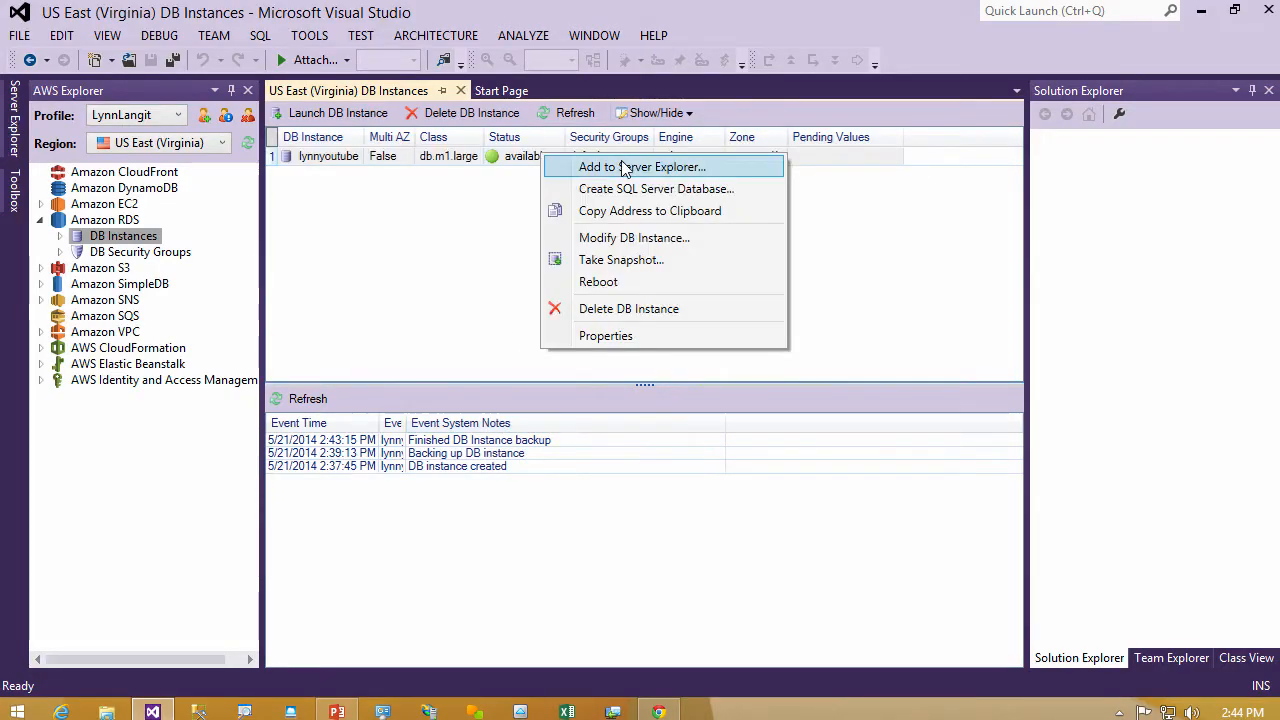
left_click(741, 168)
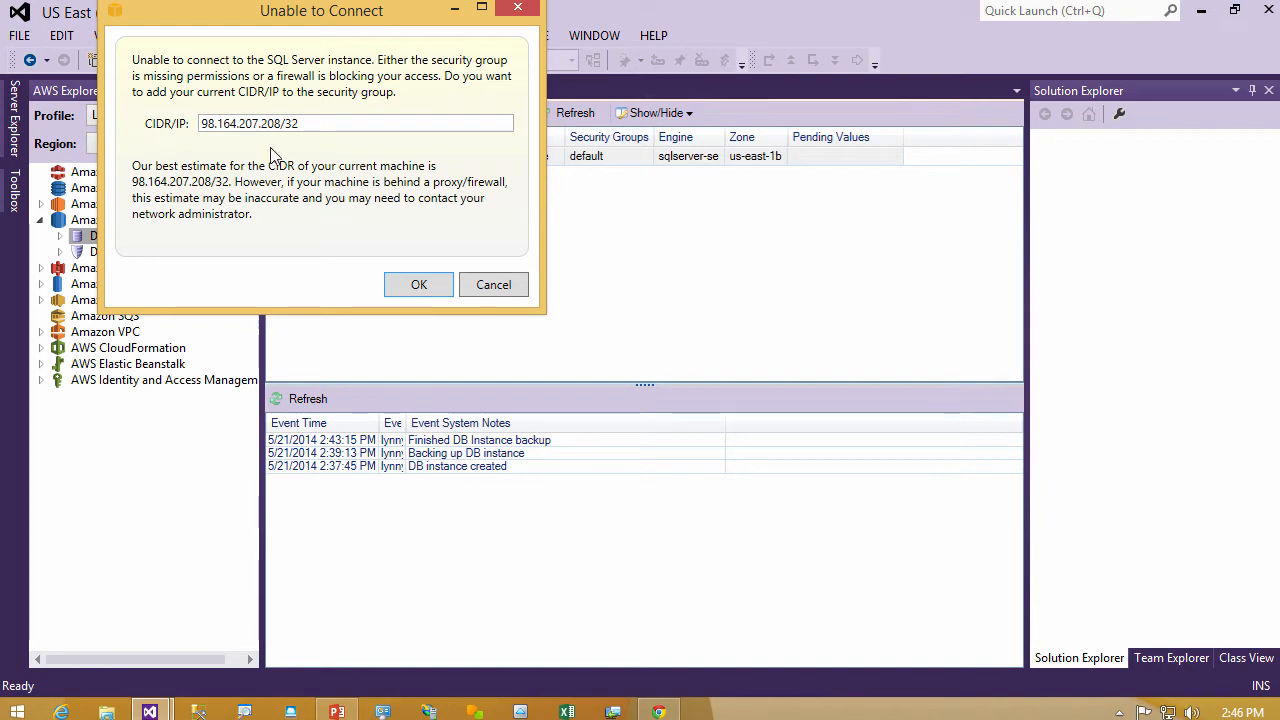
left_click(419, 284)
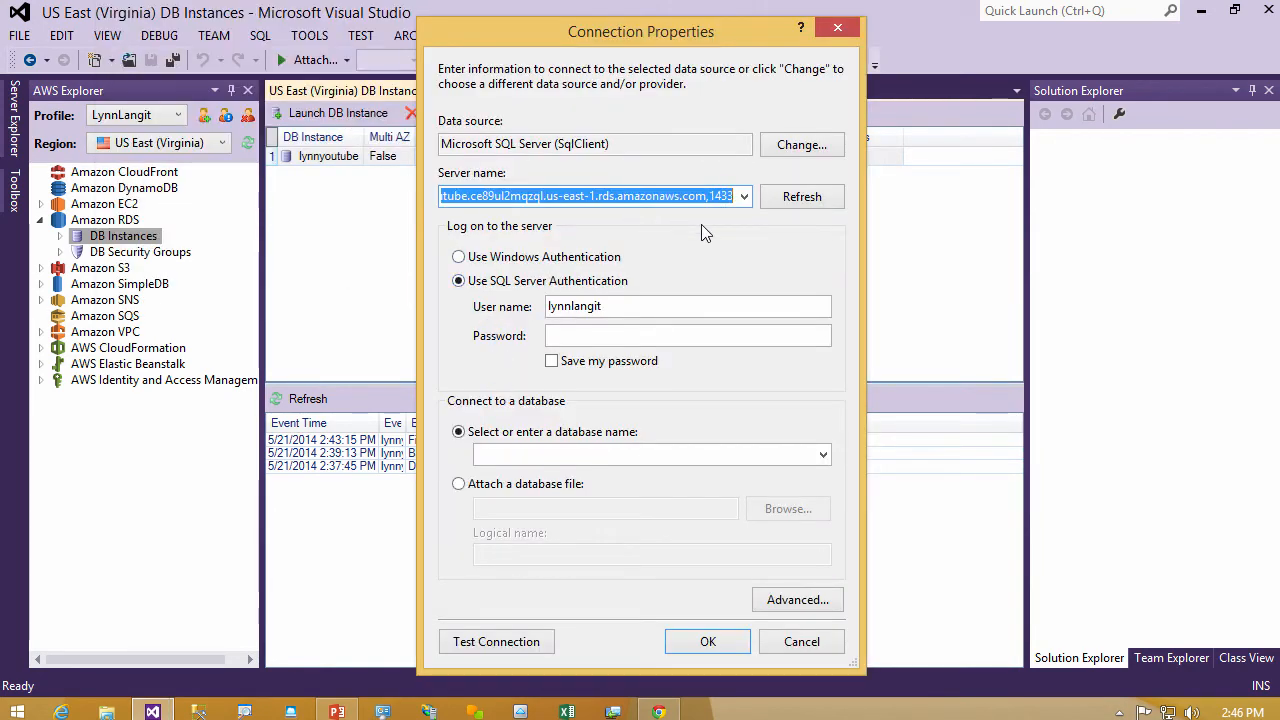
- Enter the account password for SQL Server Authentication, test the connection and accept the connection properties
left_click(597, 342)
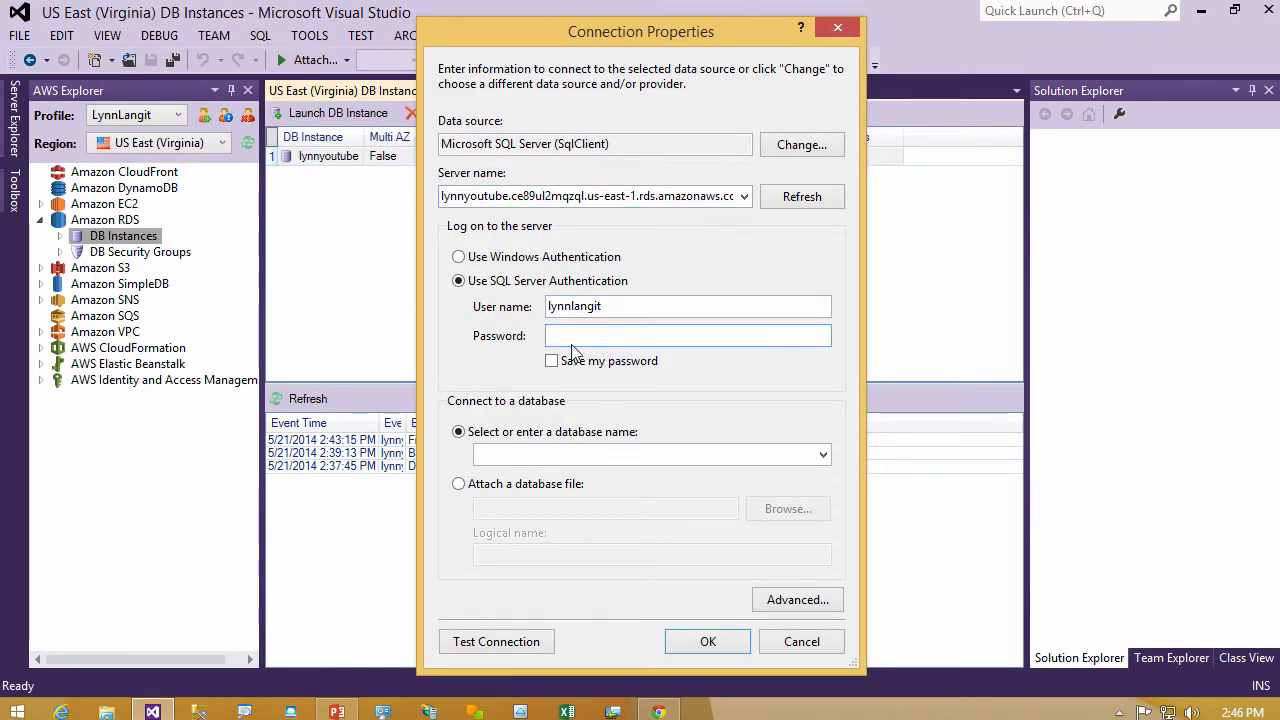
type("••••••••")
key("Tab")
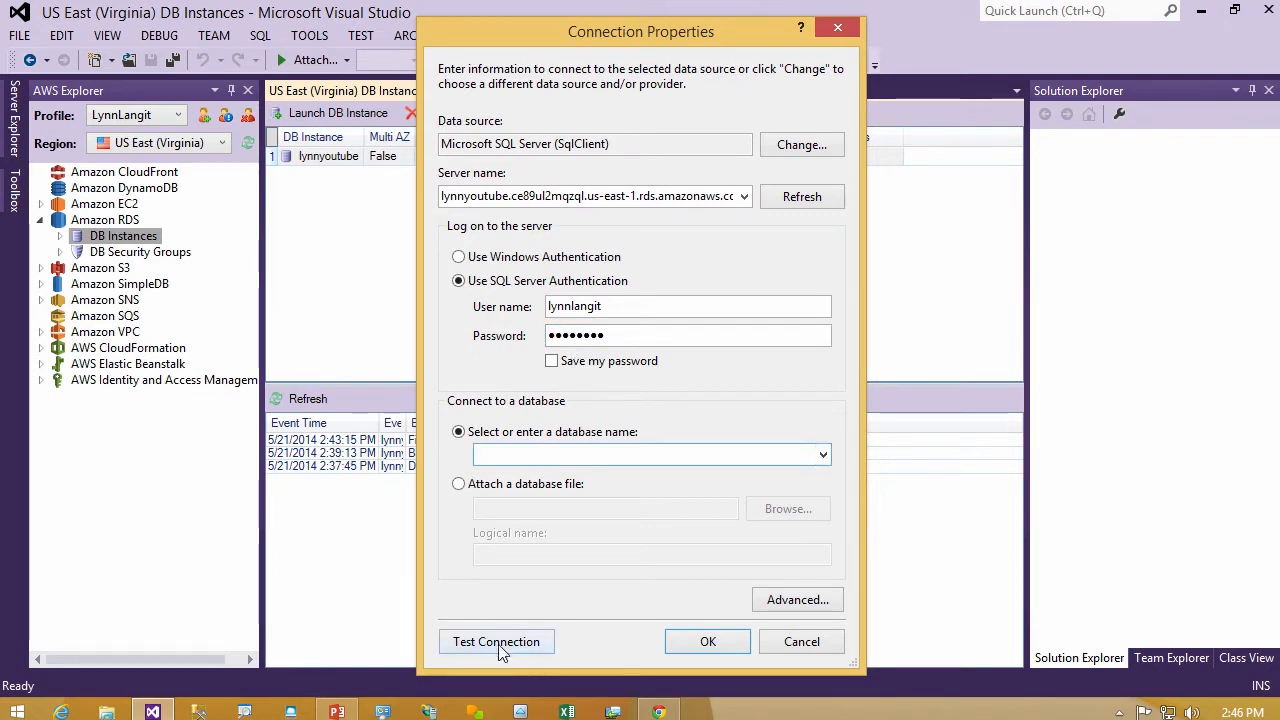
left_click(500, 643)
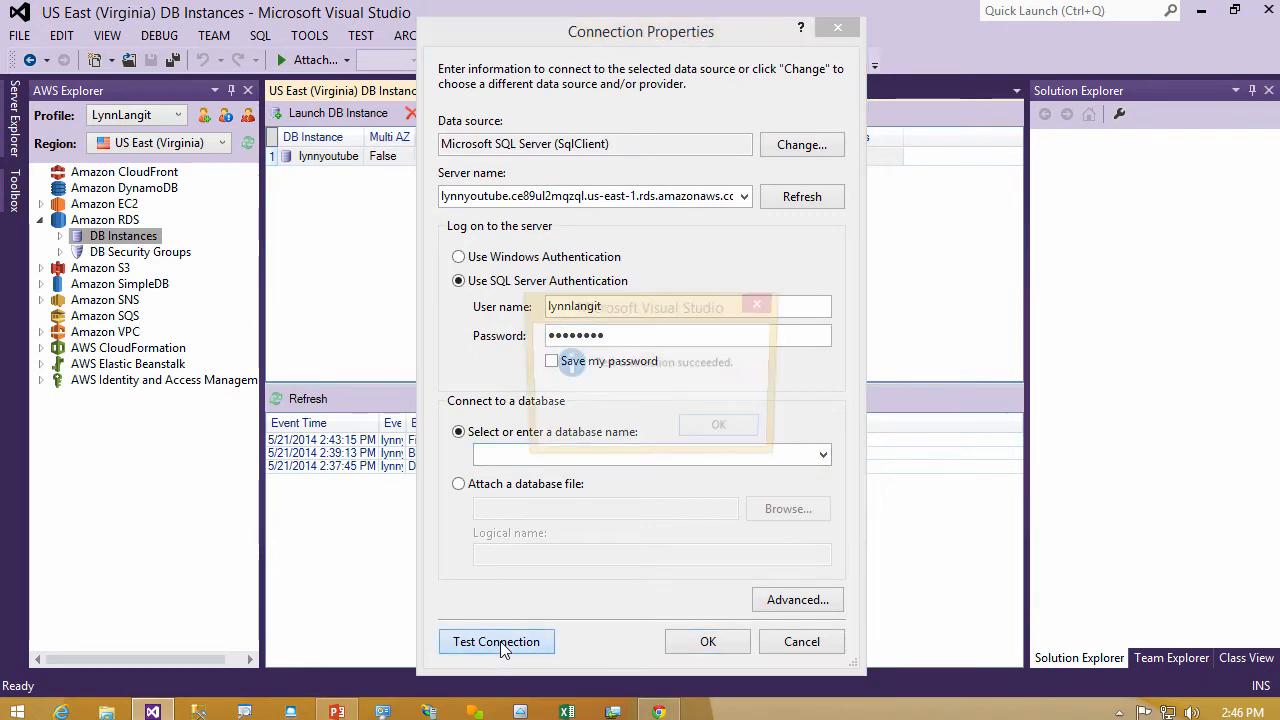
left_click(724, 431)
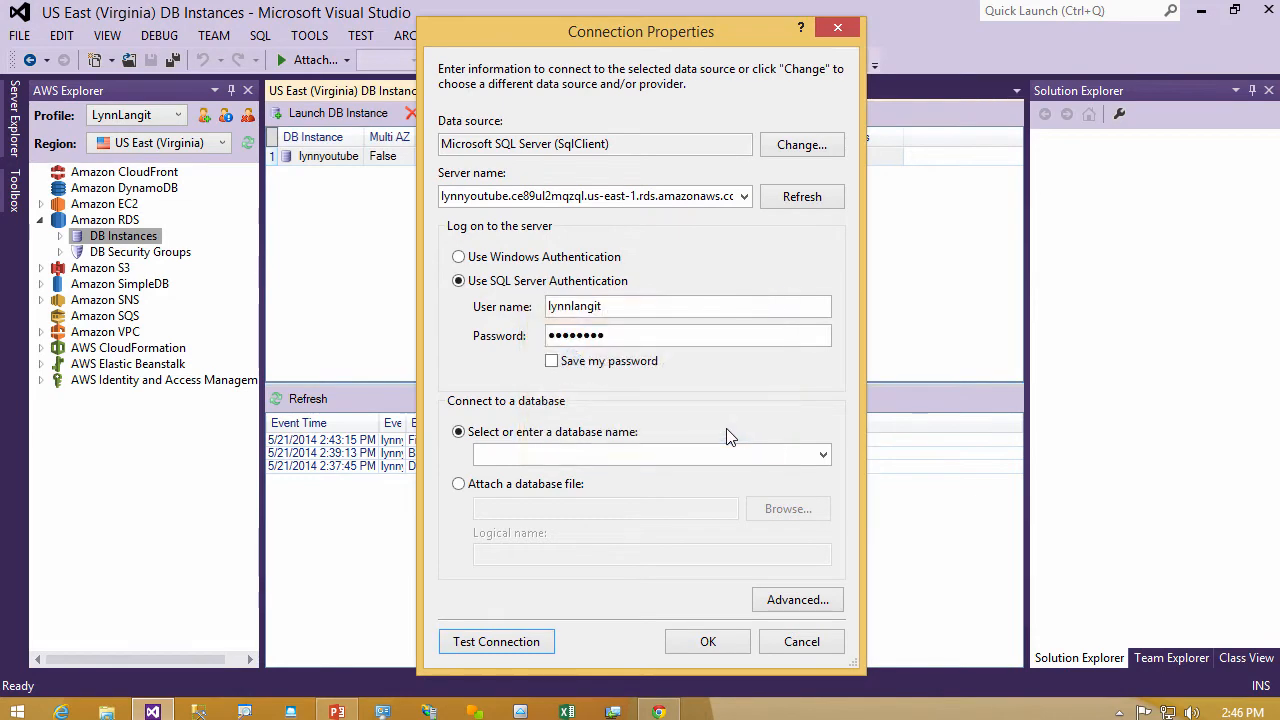
left_click(703, 641)
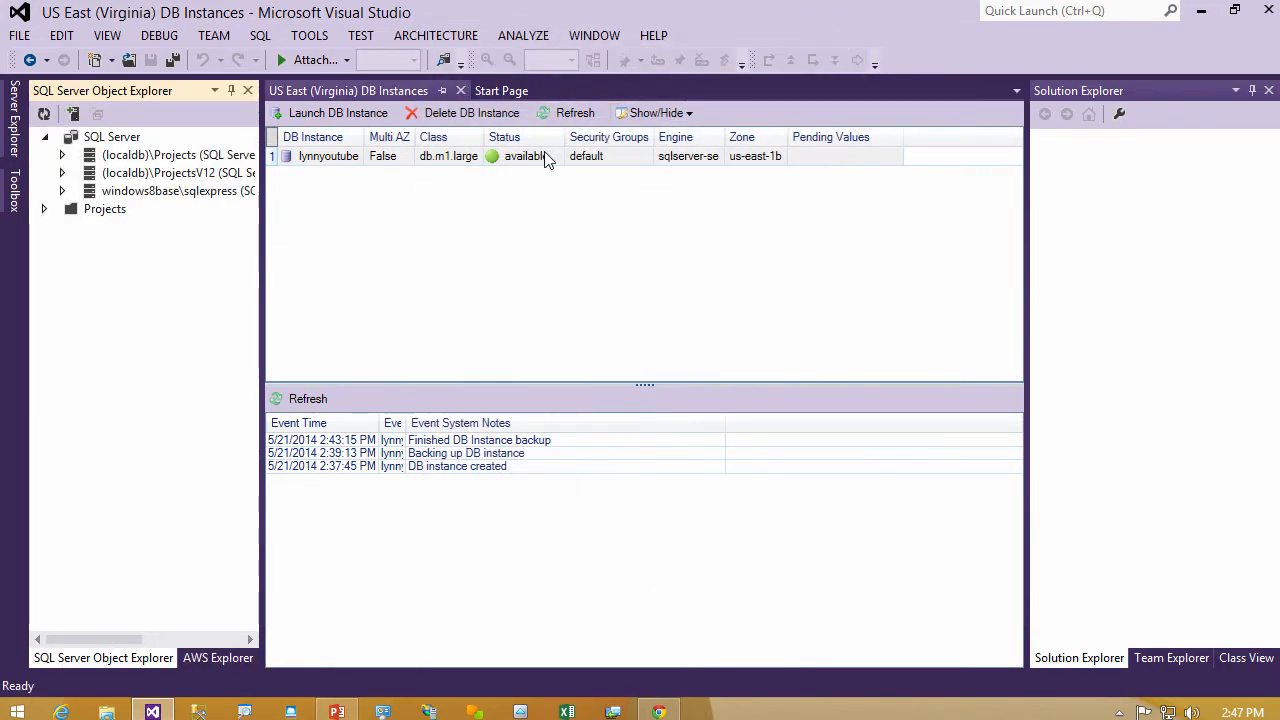
- Start creating a SQL Server database on the lynnyoutube instance
left_click(545, 153)
right_click(547, 160)
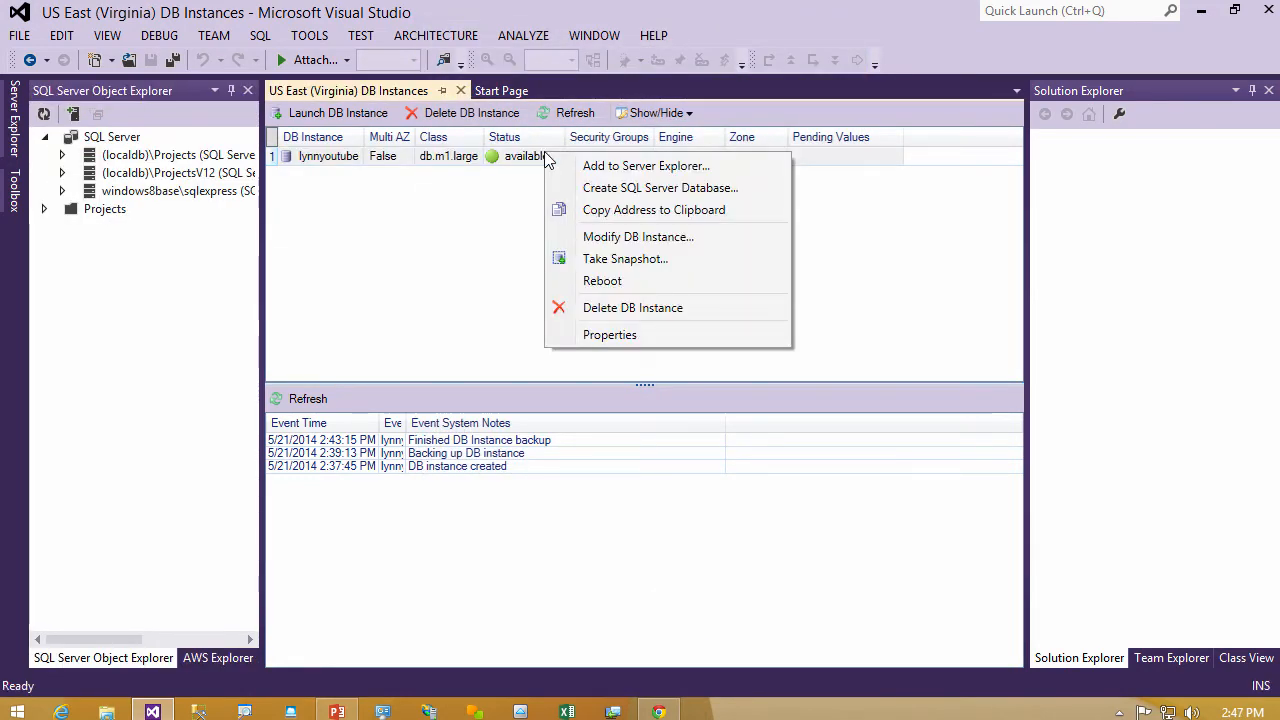
left_click(612, 188)
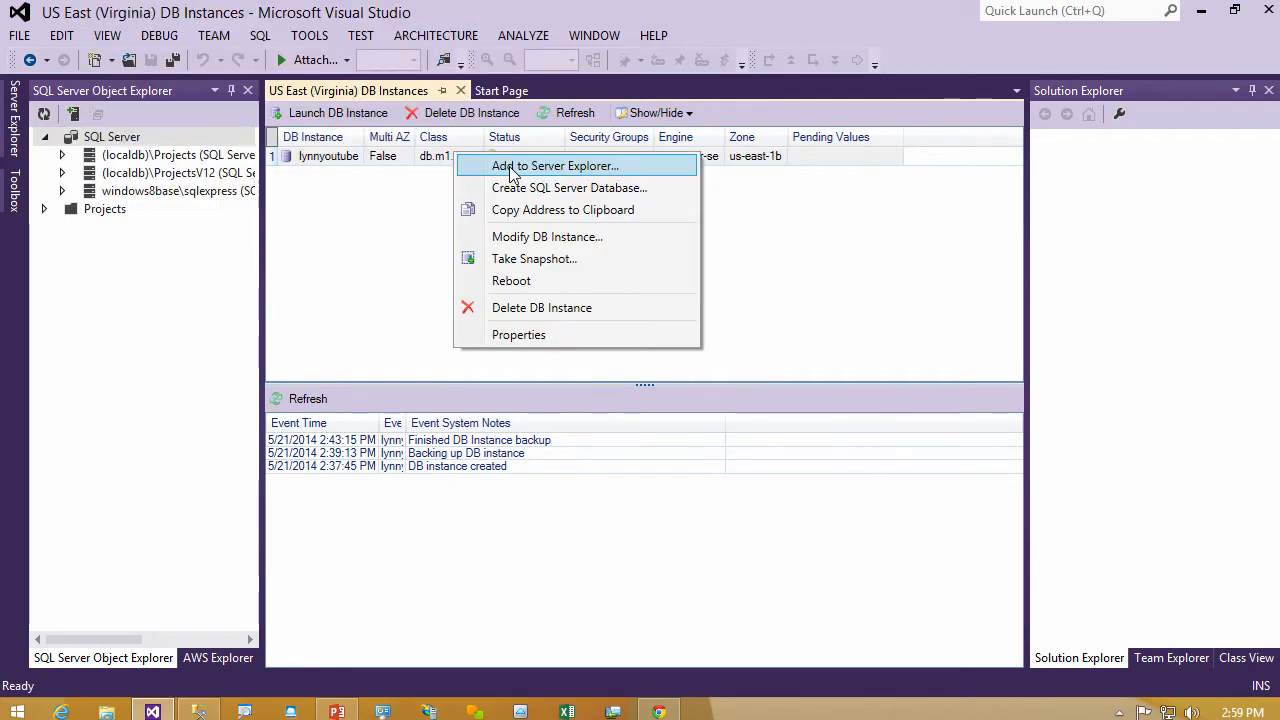
- Add the lynnyoutube instance to Server Explorer, test the connection and connect it to the testyoutube database
left_click(540, 166)
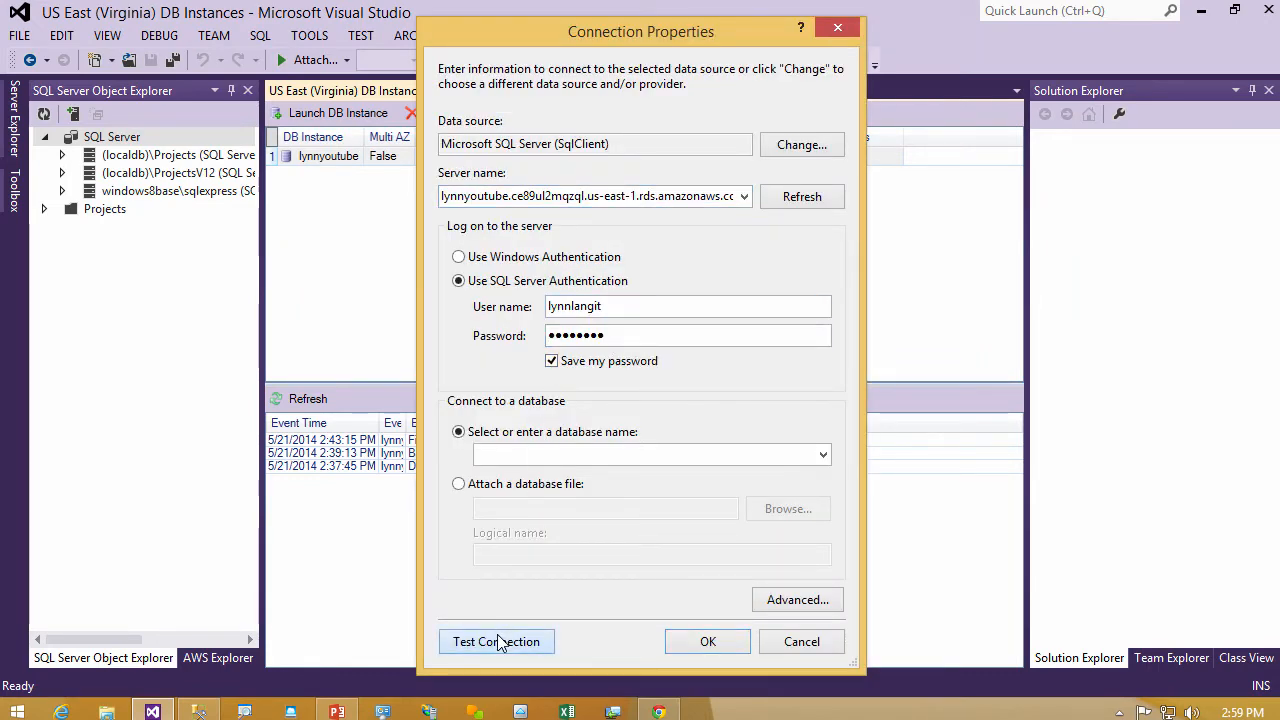
left_click(499, 642)
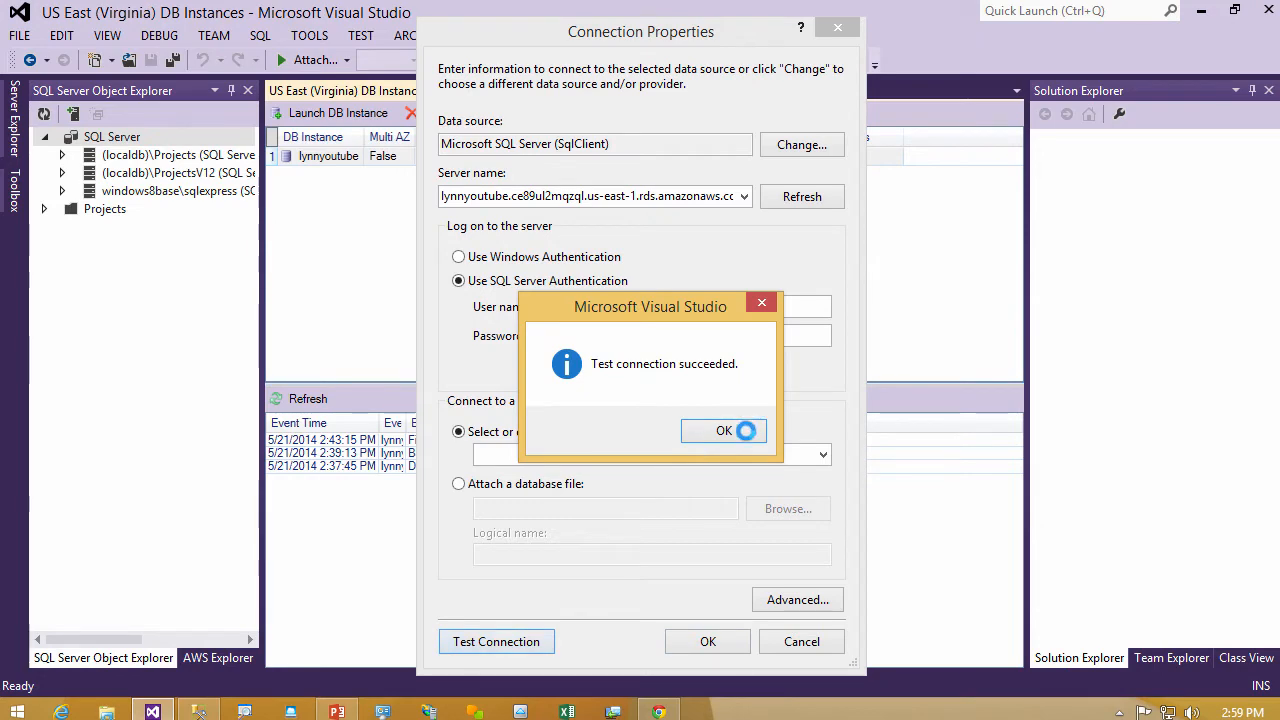
left_click(738, 429)
left_click(823, 456)
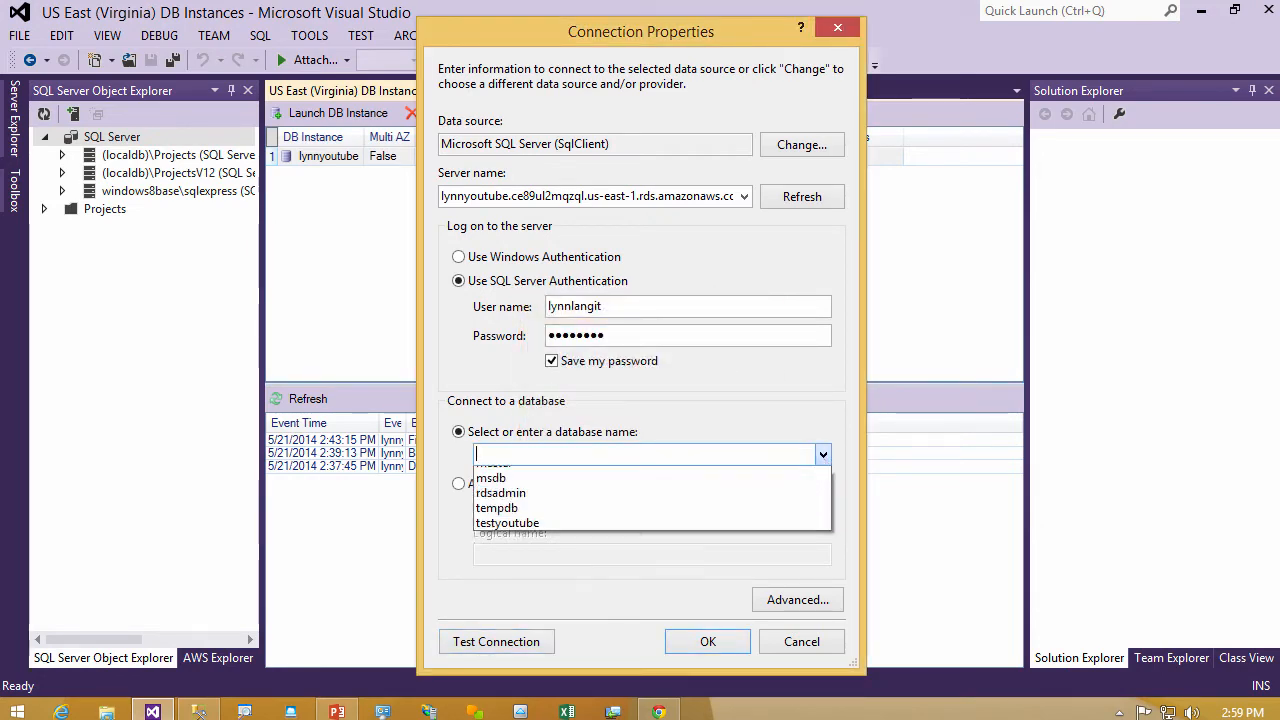
left_click(765, 523)
left_click(708, 642)
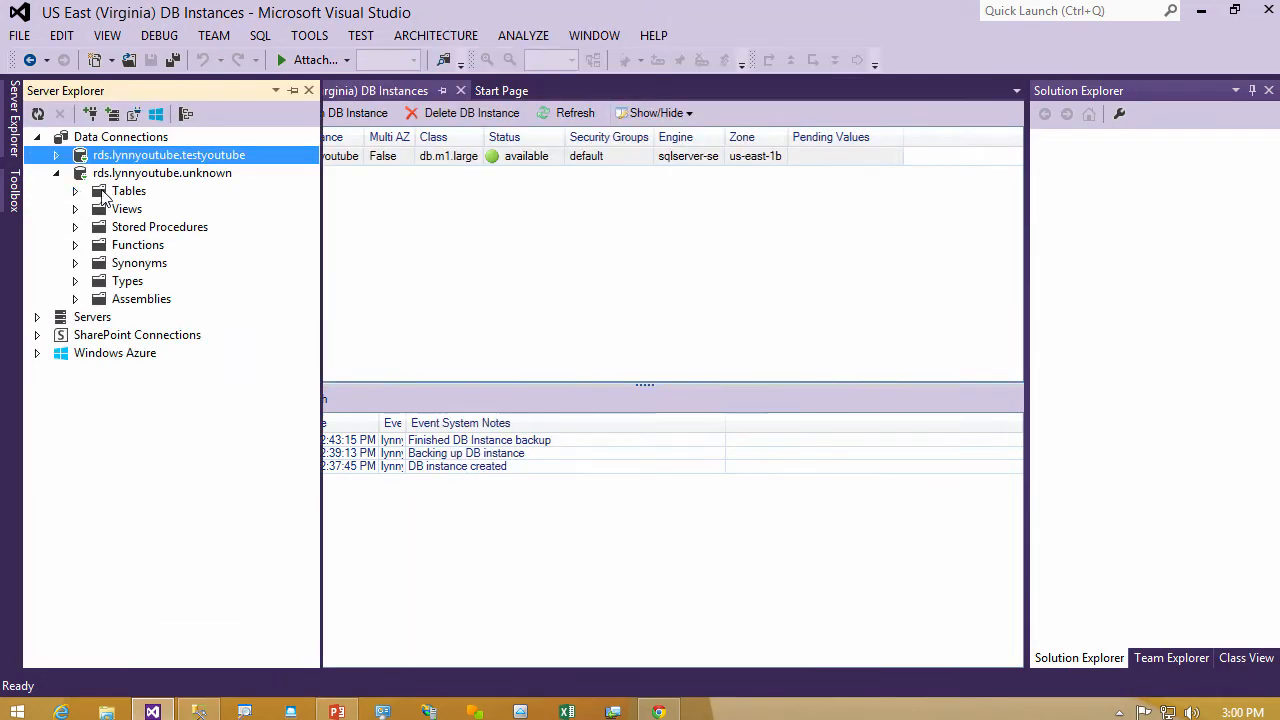
- Examine the actions available for the Tables folder under the rds.lynnyoutube.unknown connection, then return to the DB instances view
left_click(129, 192)
right_click(131, 197)
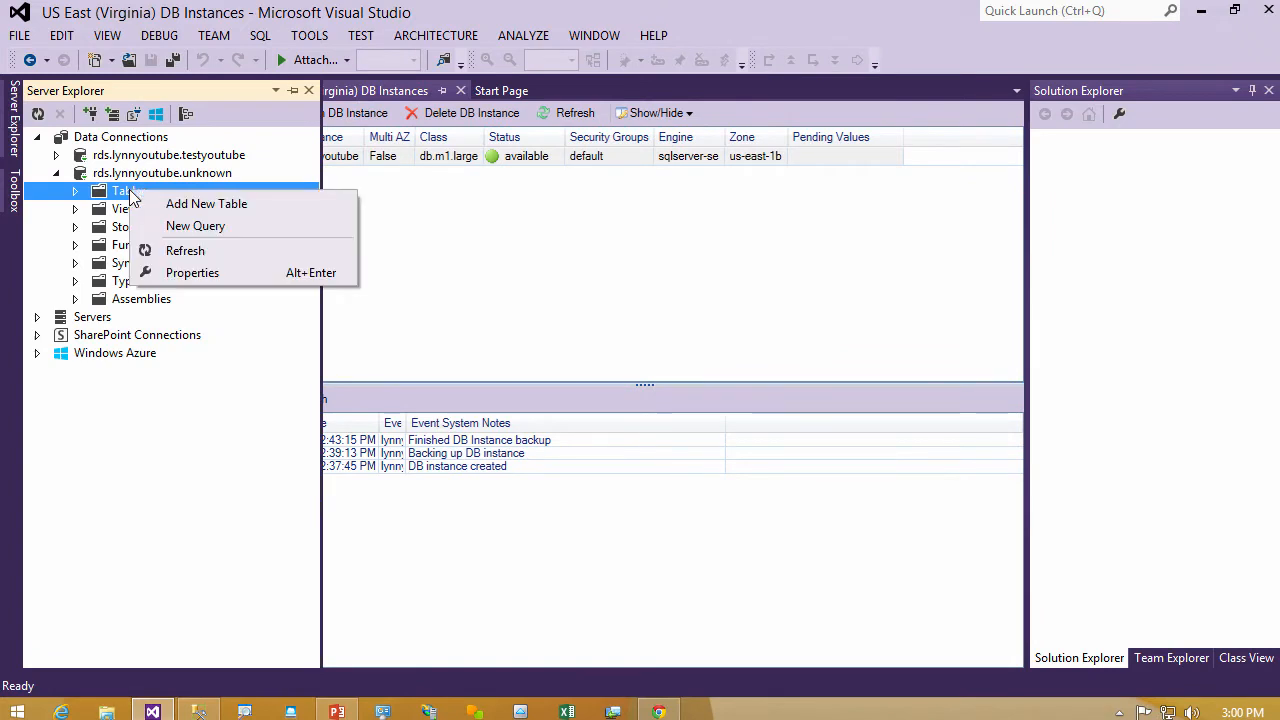
key("Escape")
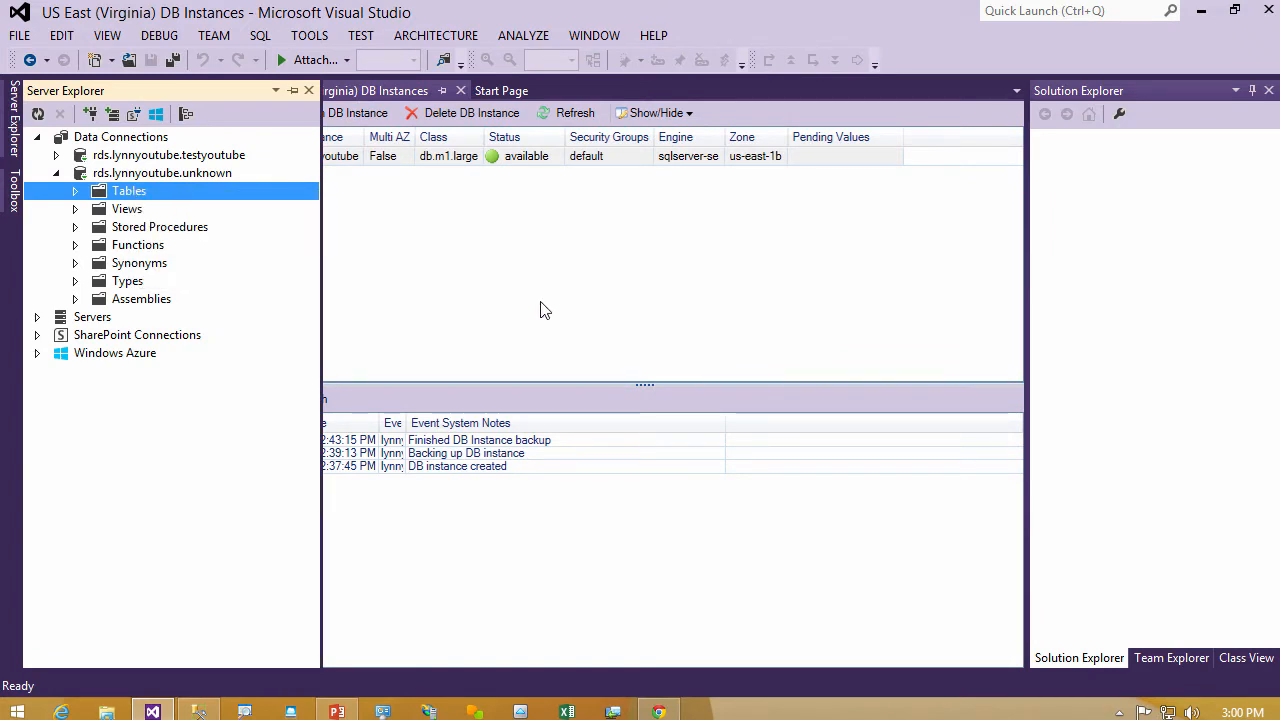
left_click(542, 303)
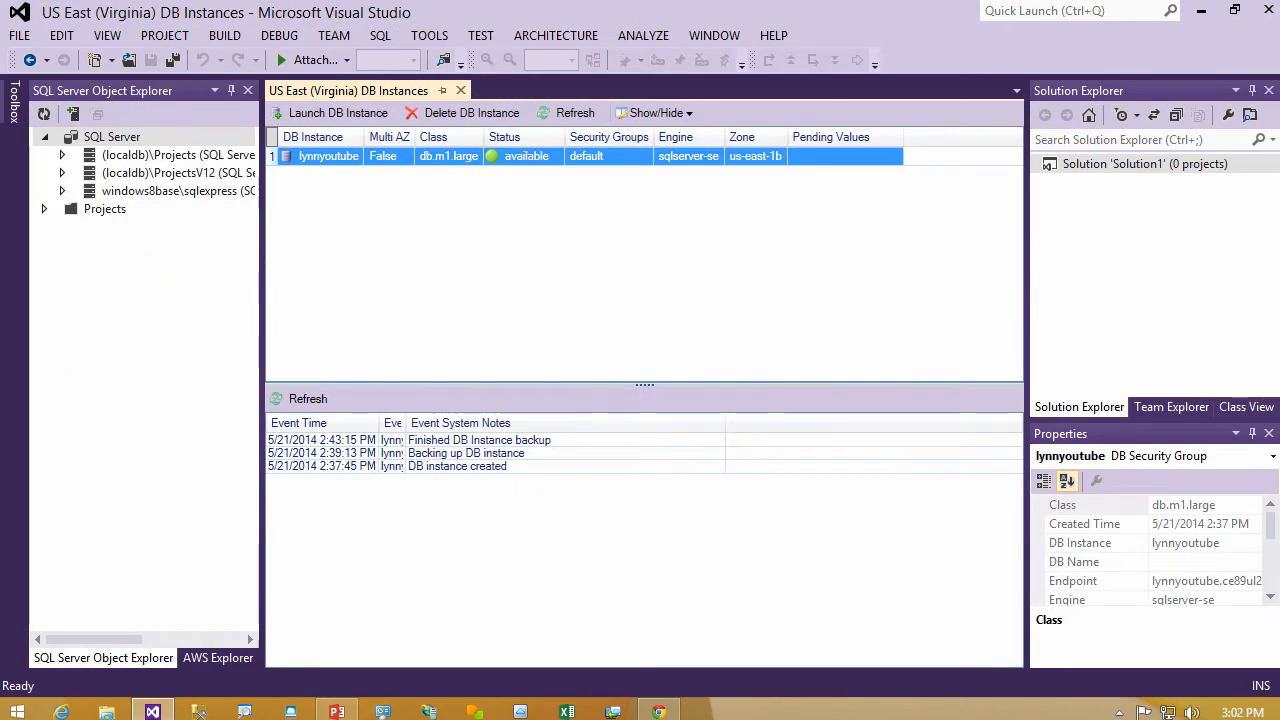
- Delete the lynnyoutube DB instance, creating a final snapshot named youtubesnapshot
right_click(540, 161)
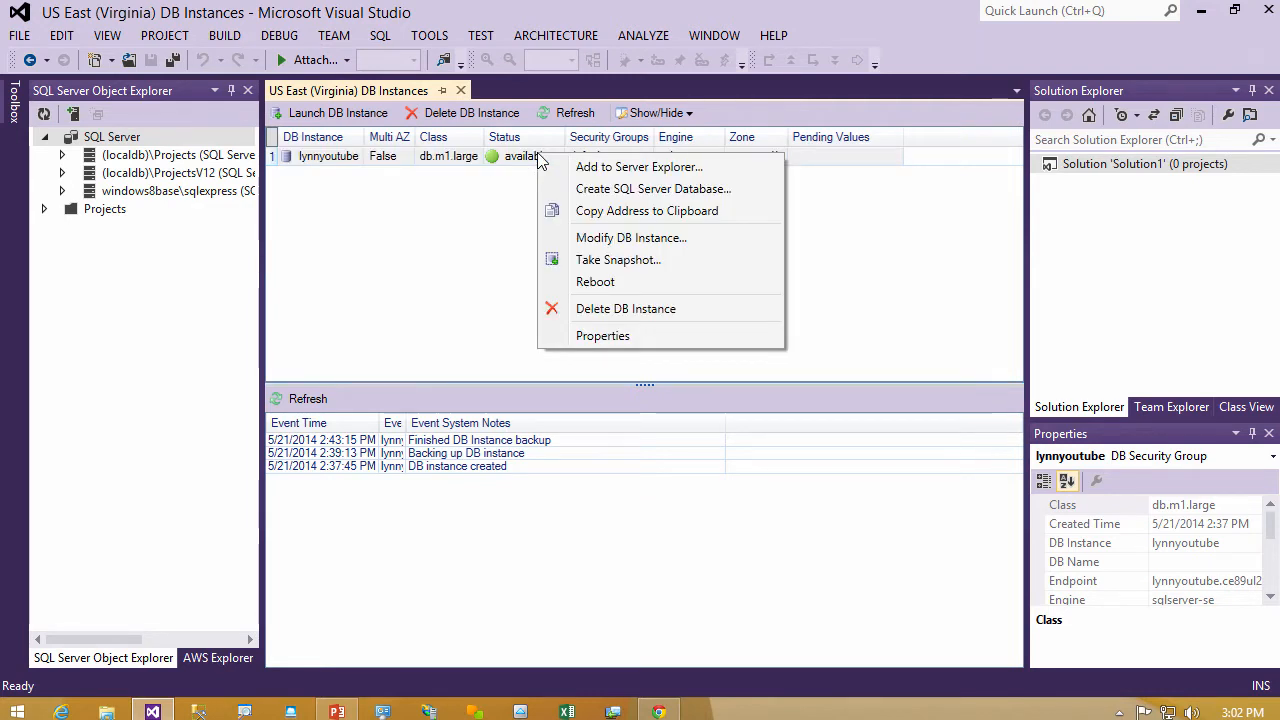
left_click(630, 310)
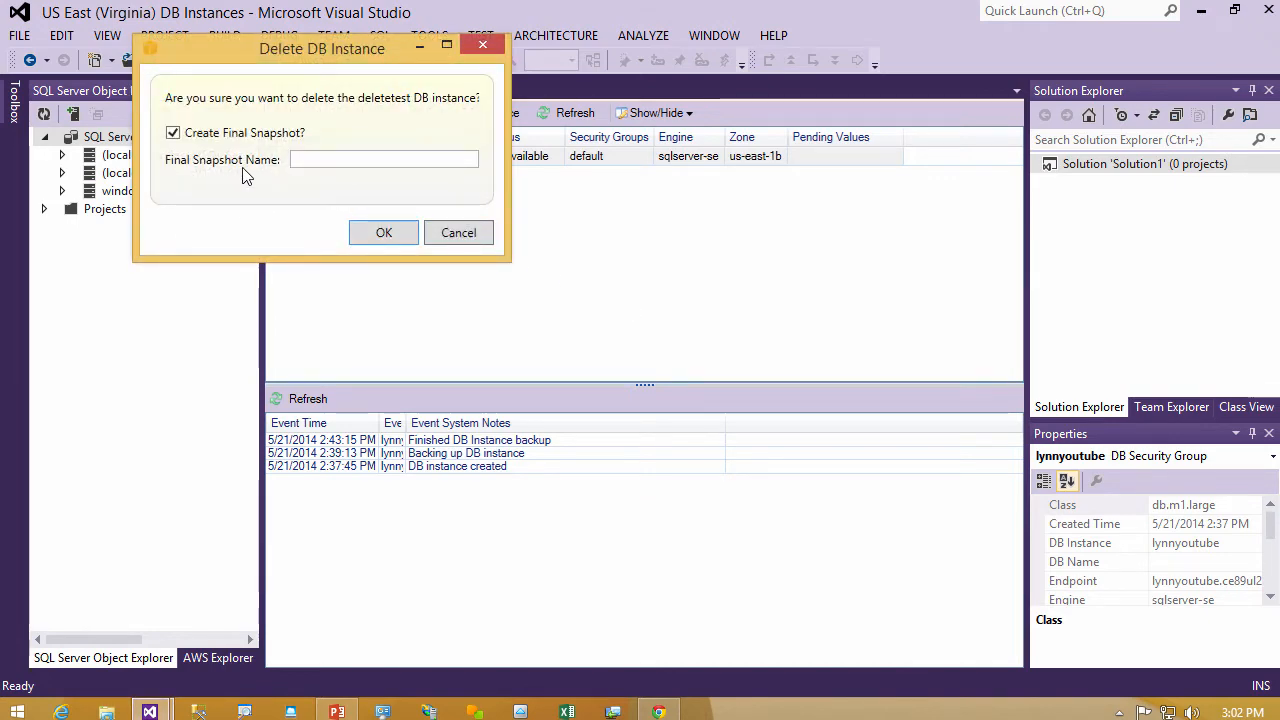
left_click(325, 162)
type("youtubesnapshot")
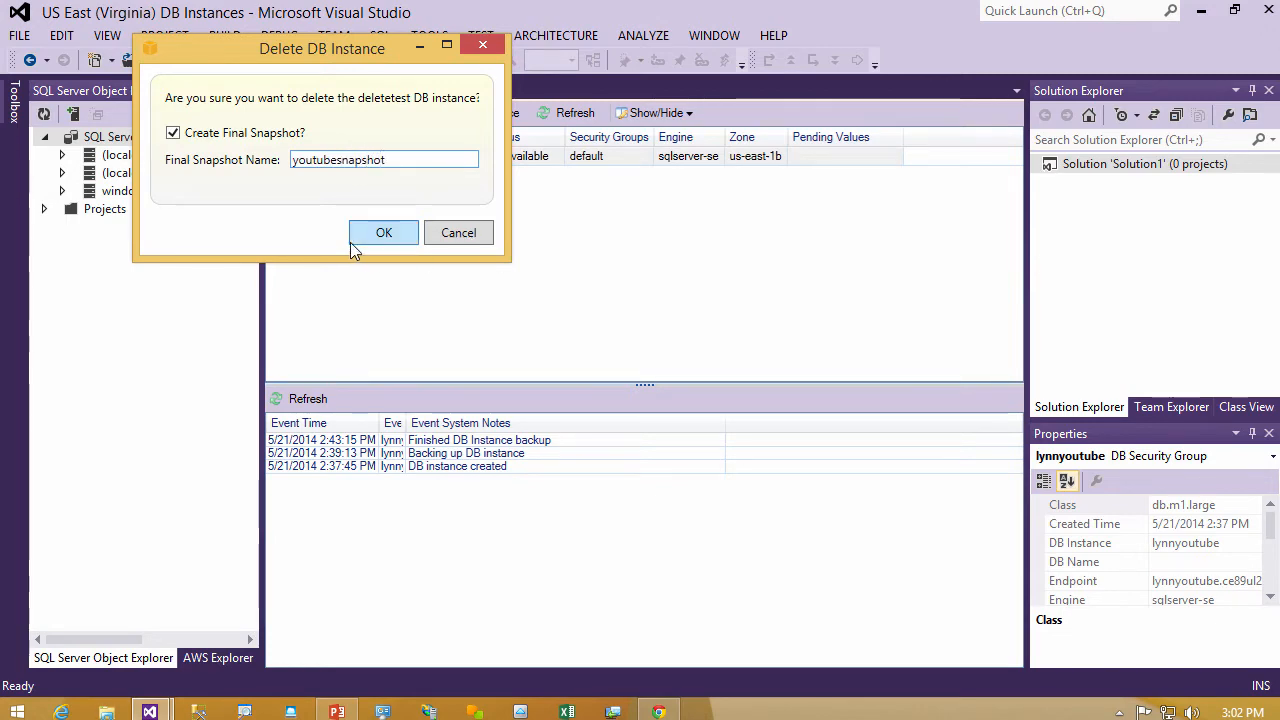
left_click(378, 240)
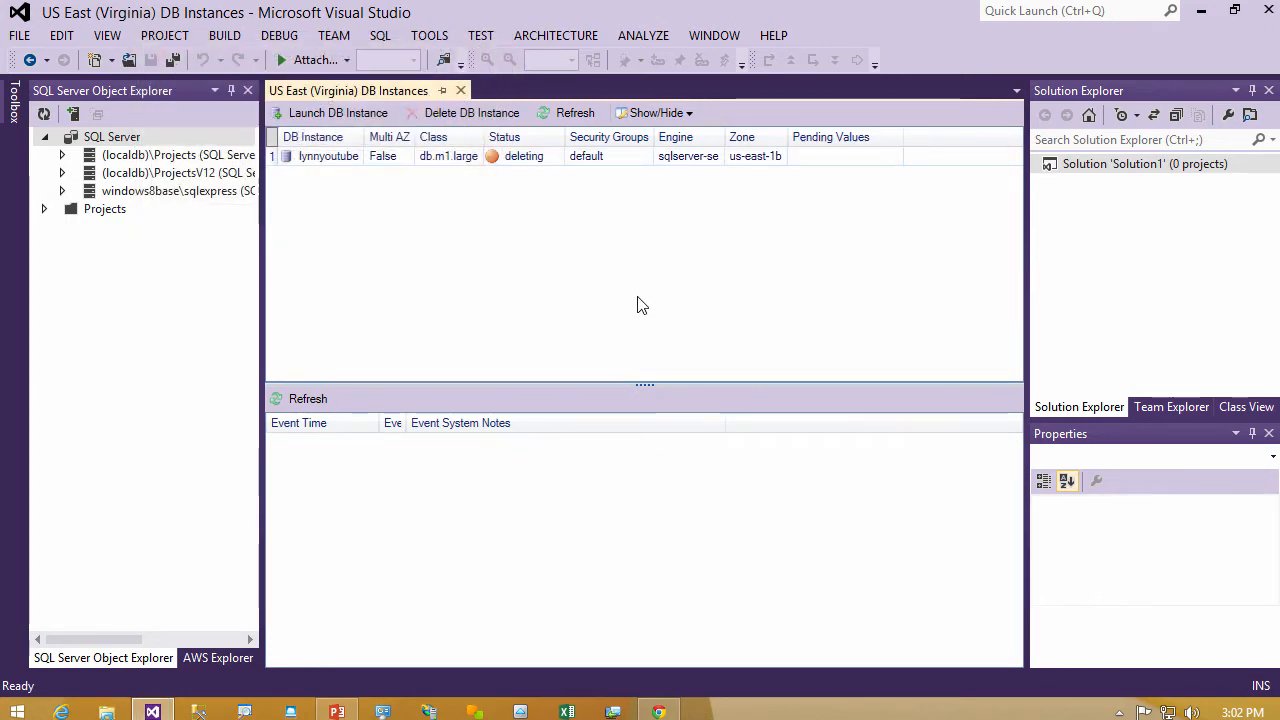
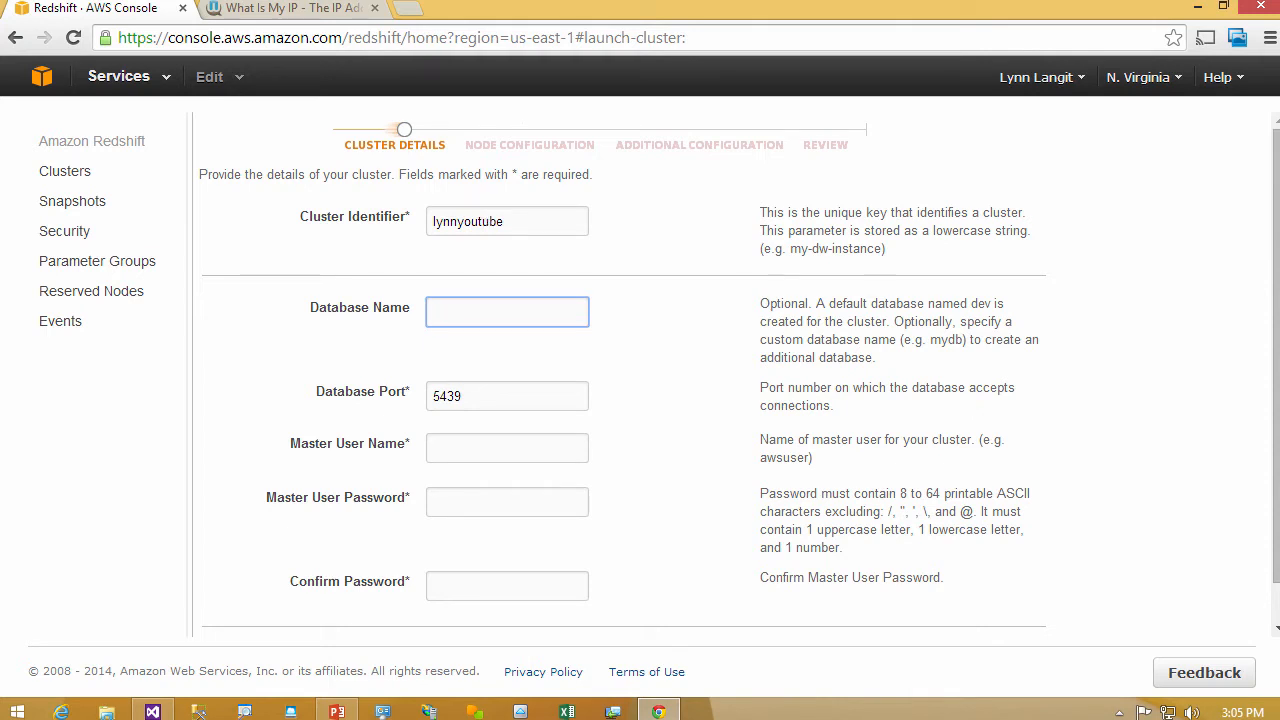
- Name the Redshift database youtube, enter the master user name and password with confirmation, and continue to node configuration
type("youtube")
key("Tab")
key("Tab")
type("lyn")
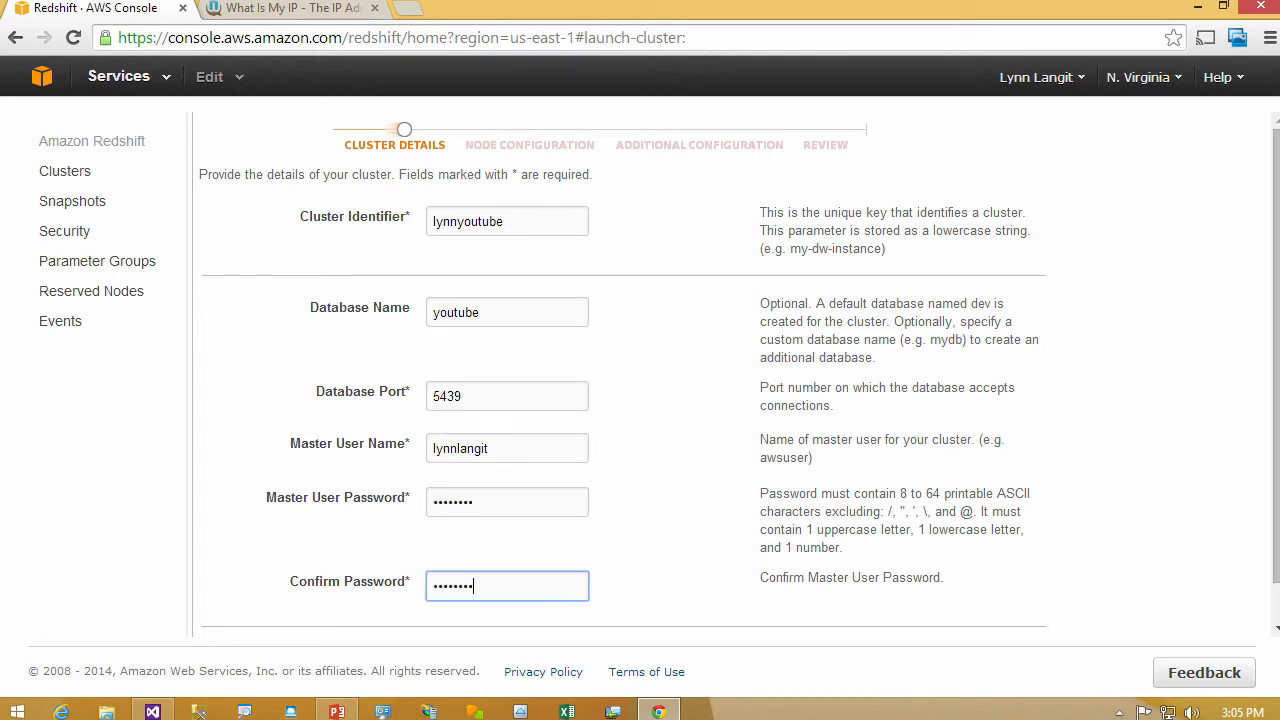
scroll(980, 622, "down", 1)
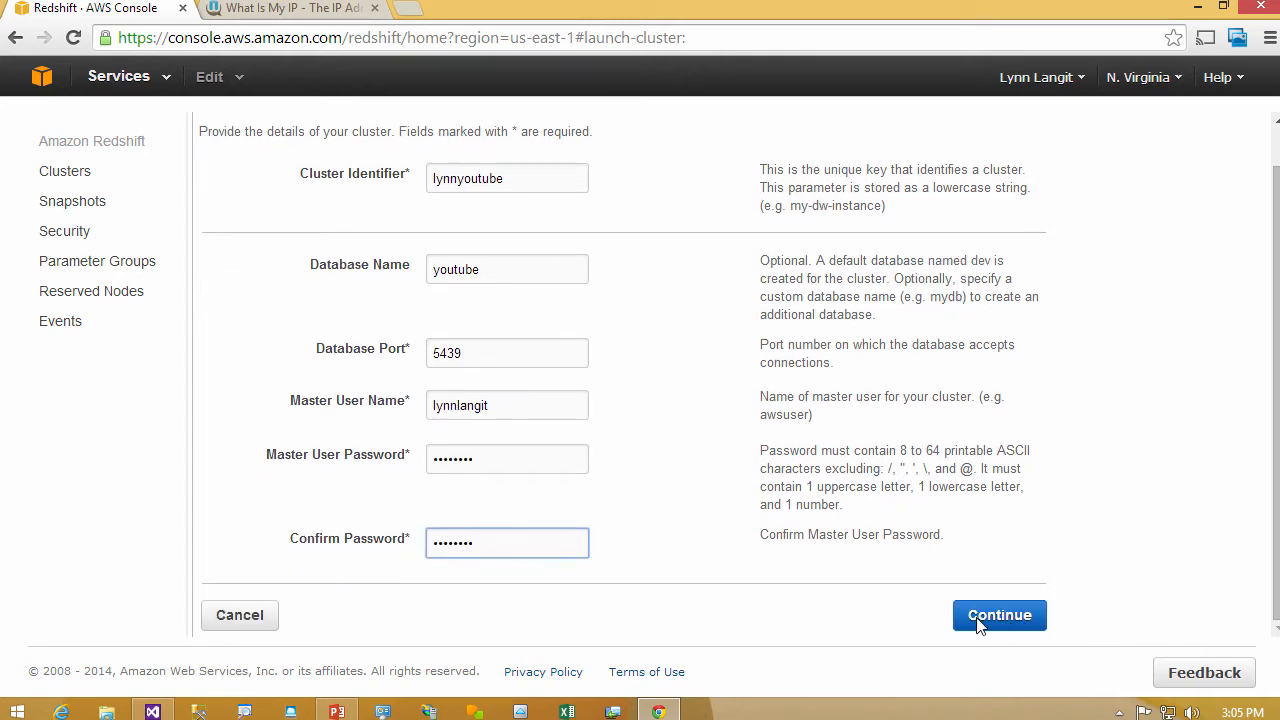
left_click(980, 620)
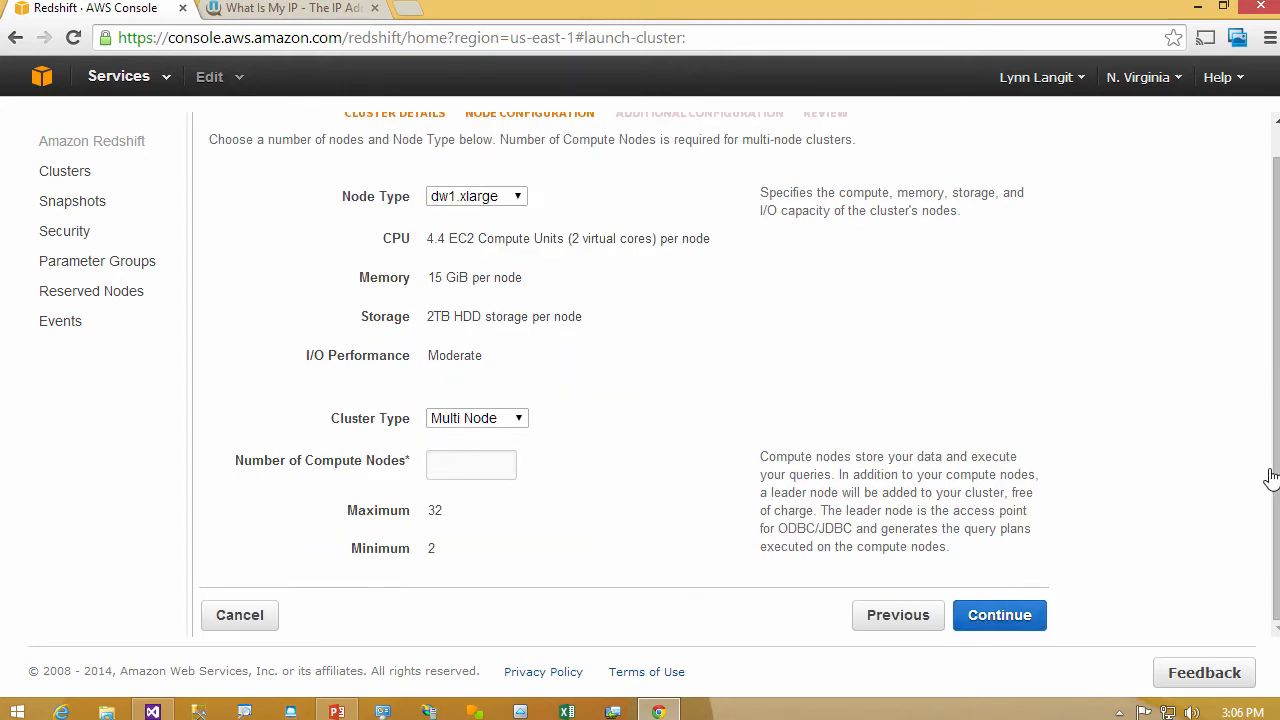
- Compare the specifications of the dw2.8xlarge and dw2.large node types, then set the node type back to dw1.xlarge
scroll(1230, 420, "up", 1)
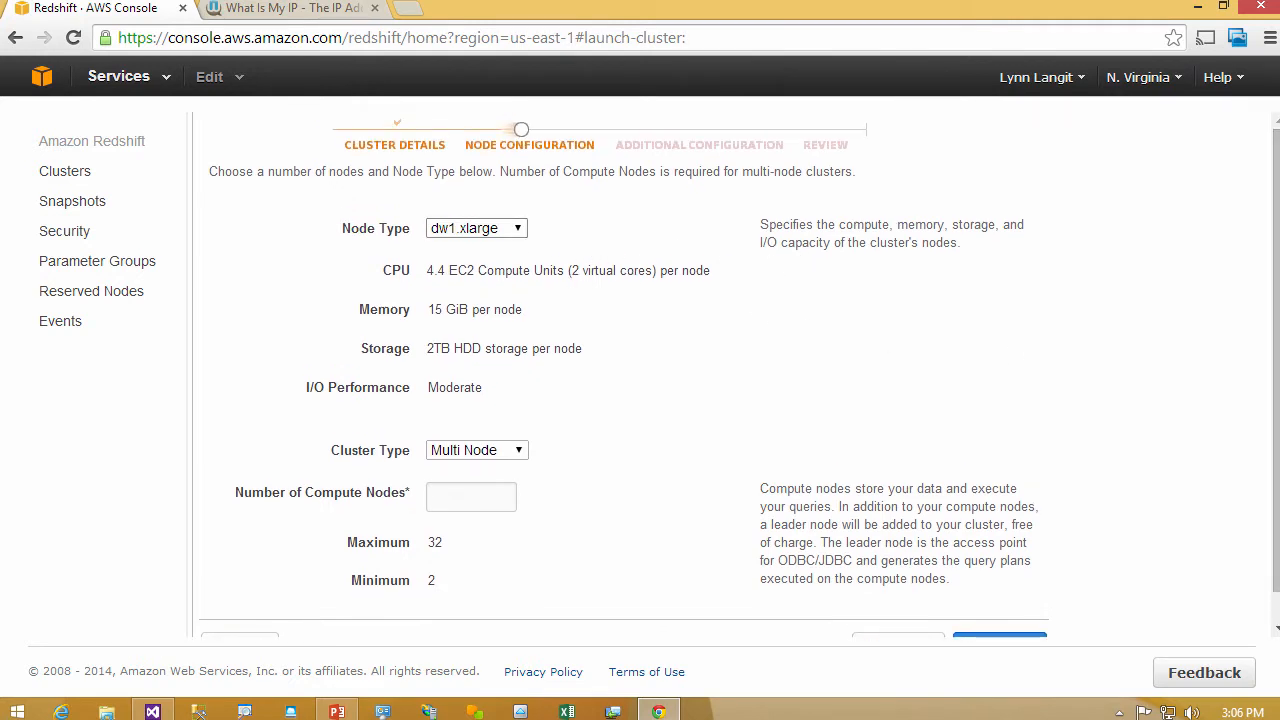
left_click(515, 228)
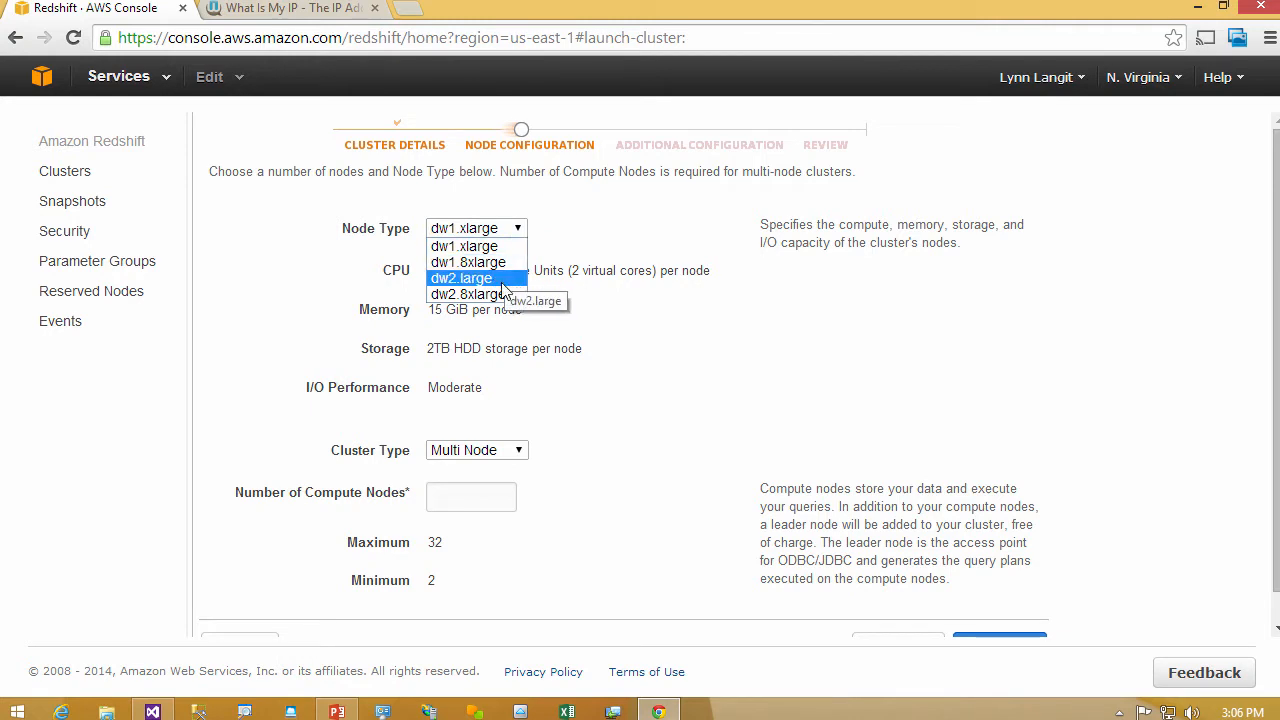
left_click(508, 248)
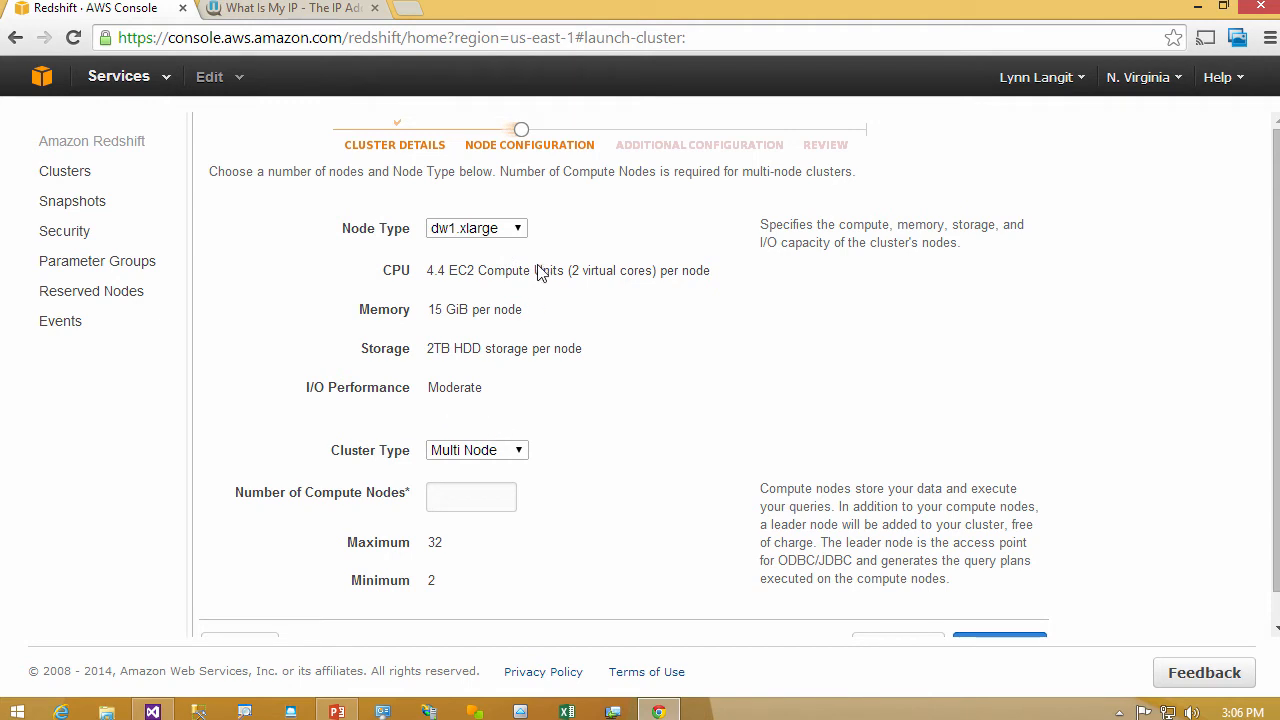
left_click(476, 228)
left_click(505, 294)
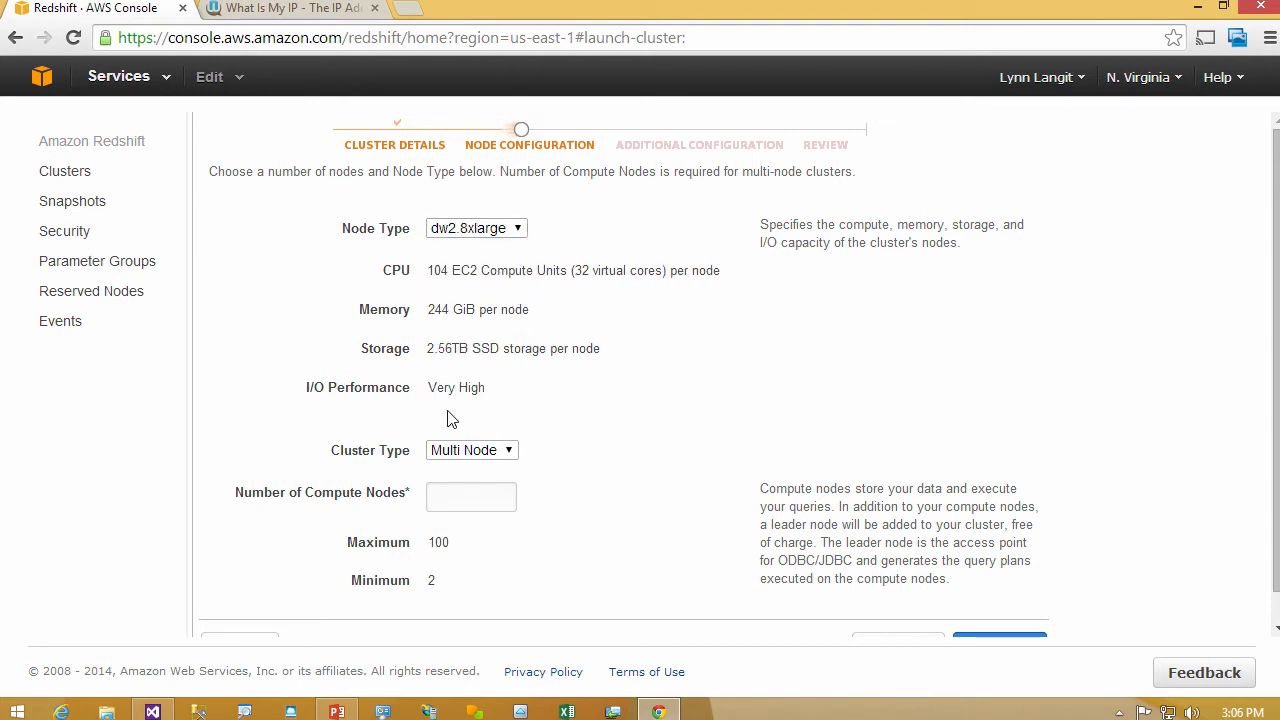
left_click(518, 229)
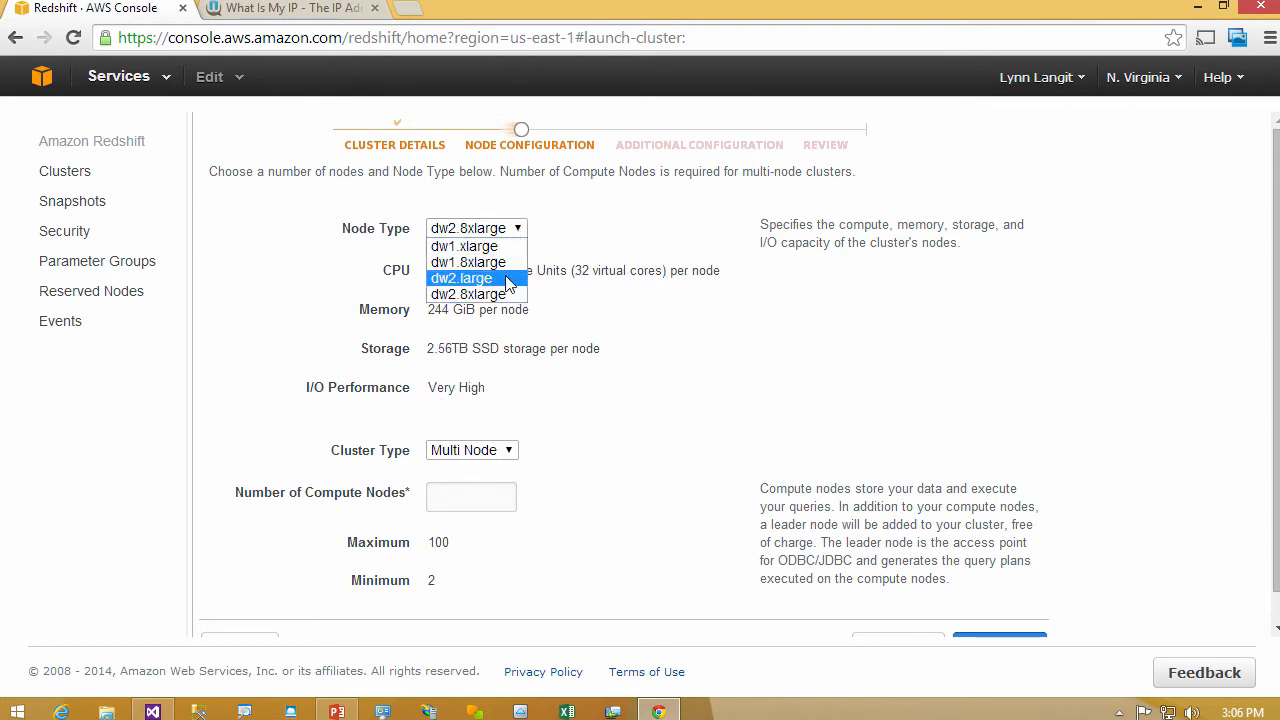
left_click(508, 277)
left_click(518, 232)
left_click(470, 252)
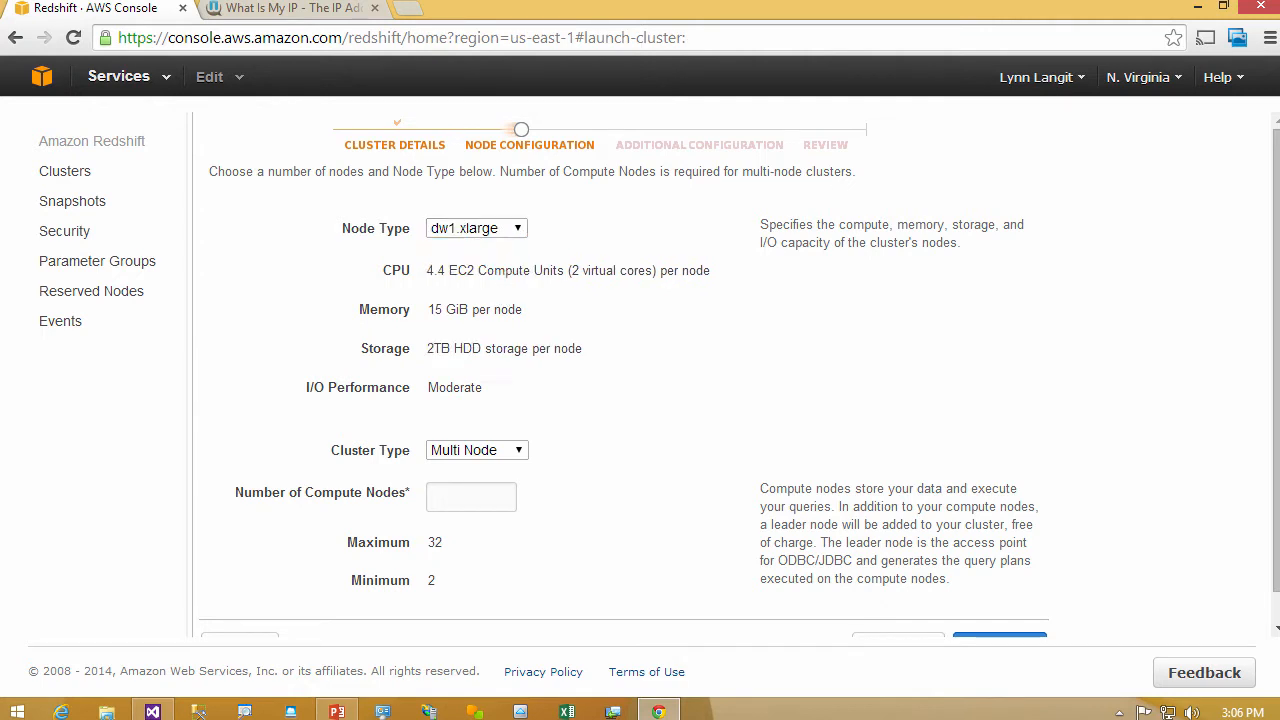
- Check the Single Node cluster type's settings, then set the cluster type back to Multi Node
left_click(518, 450)
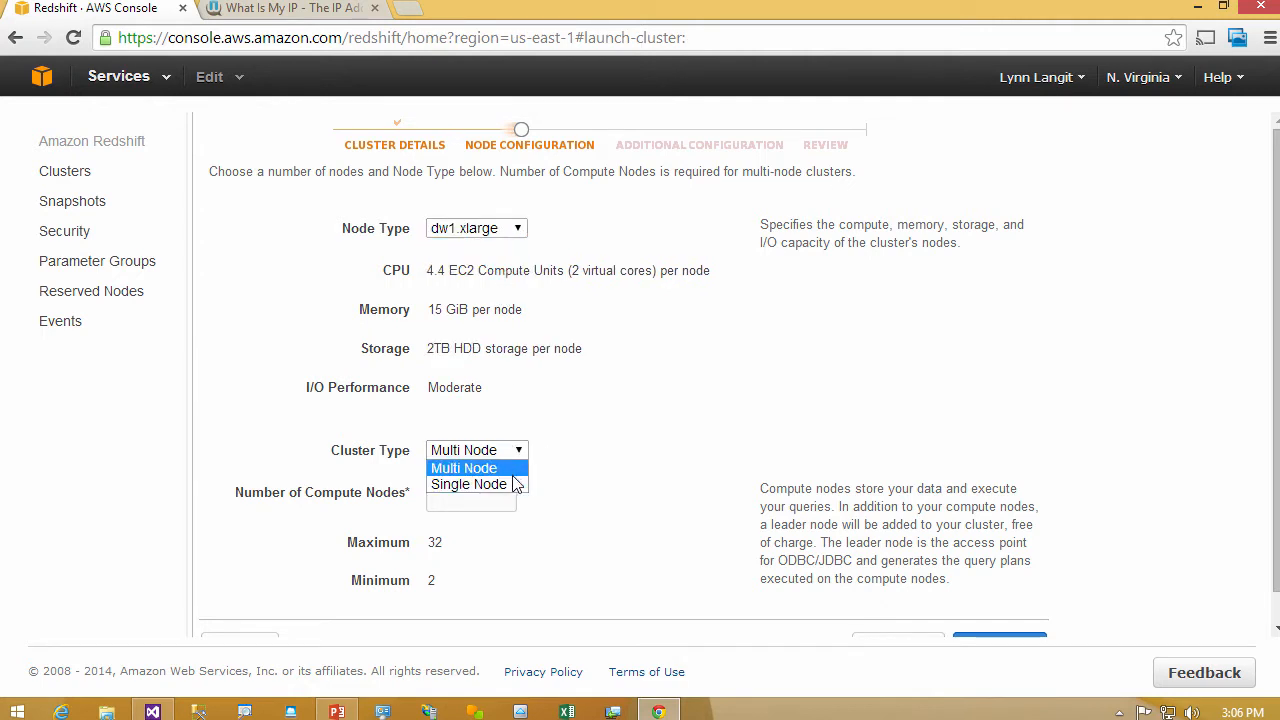
left_click(515, 485)
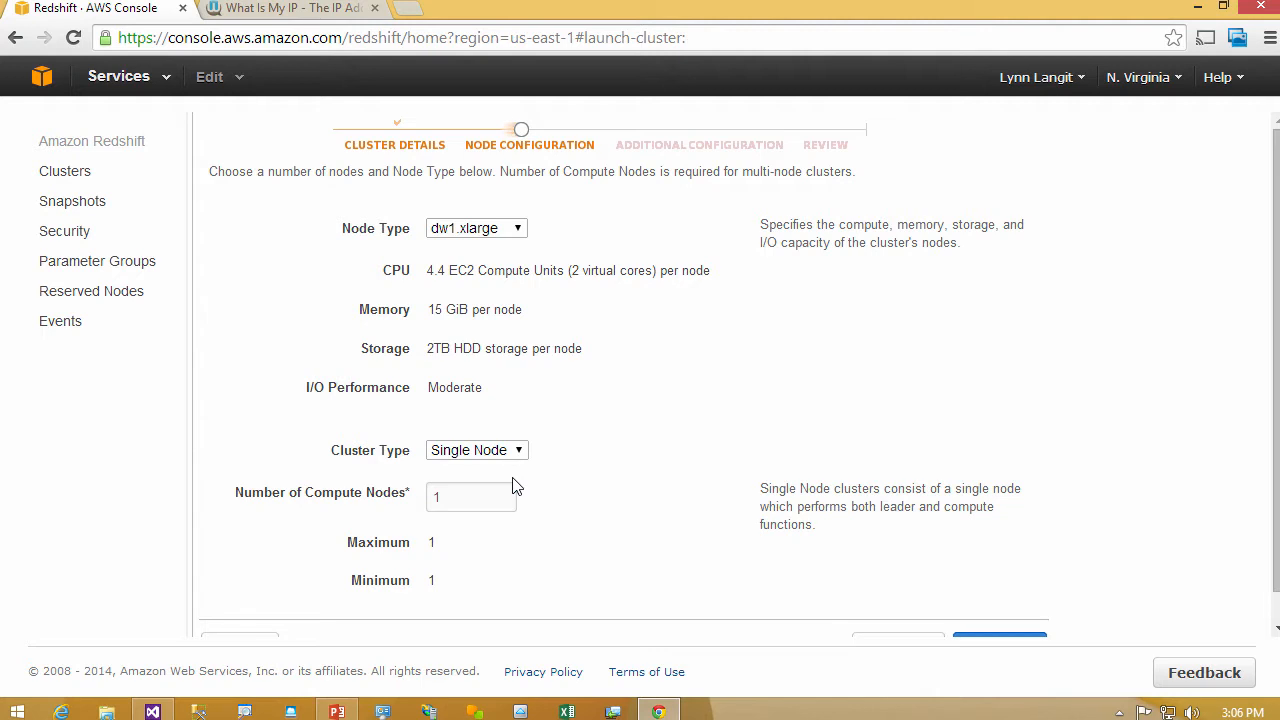
left_click(517, 450)
left_click(511, 464)
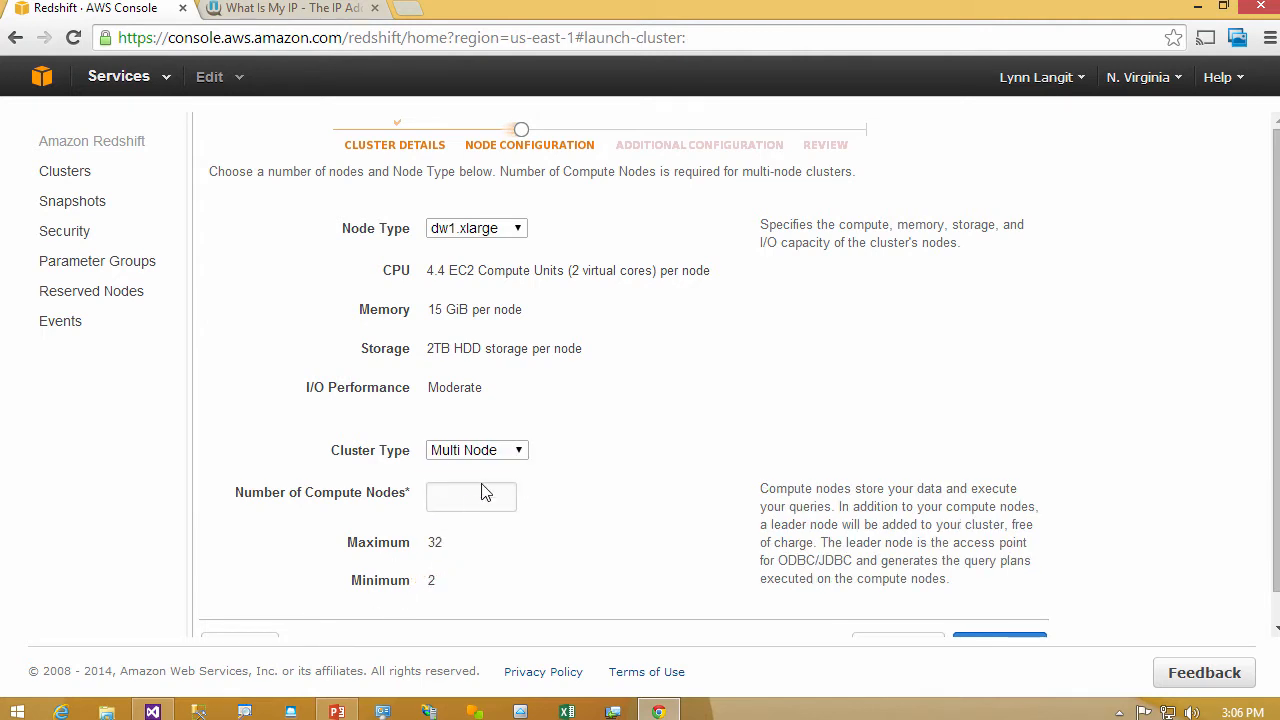
- Set the number of compute nodes to 3 and continue to the additional configuration
left_click(477, 500)
type("3")
scroll(477, 500, "down", 1)
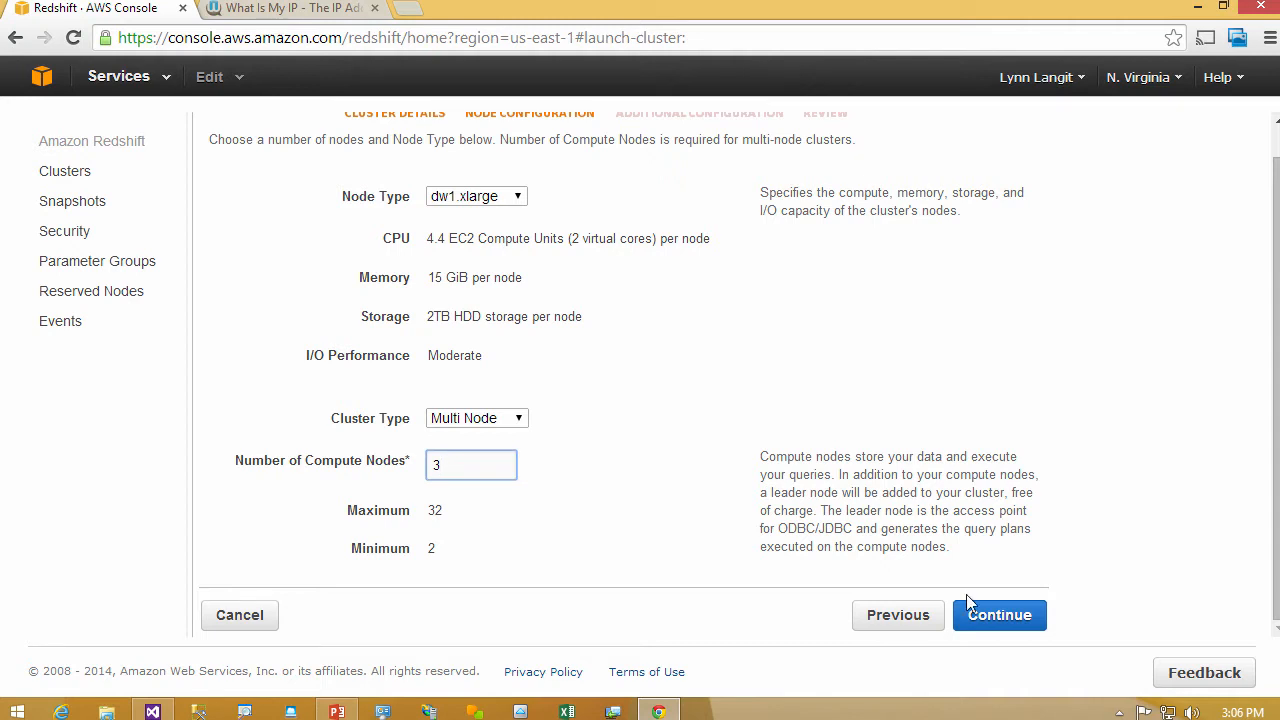
left_click(995, 615)
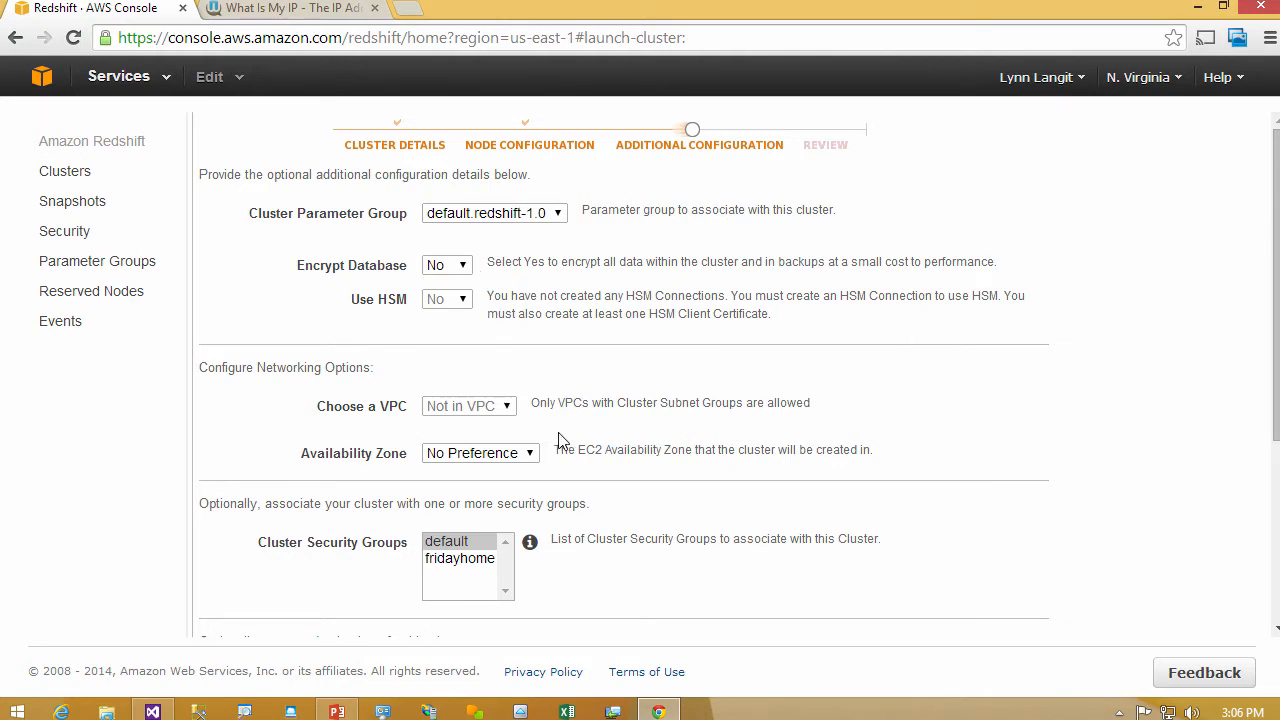
- Check the availability zone options, enter the CloudWatch alarm recipient's e-mail address and continue to the cluster review
left_click(532, 456)
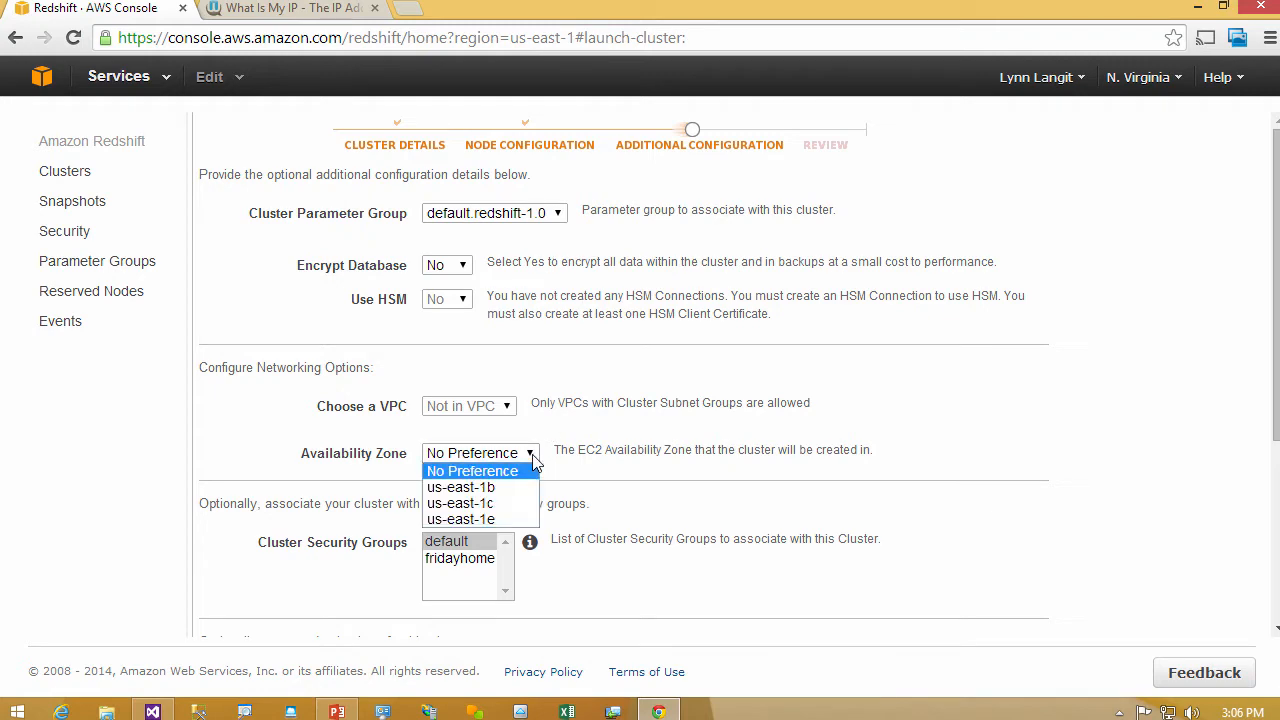
left_click(532, 458)
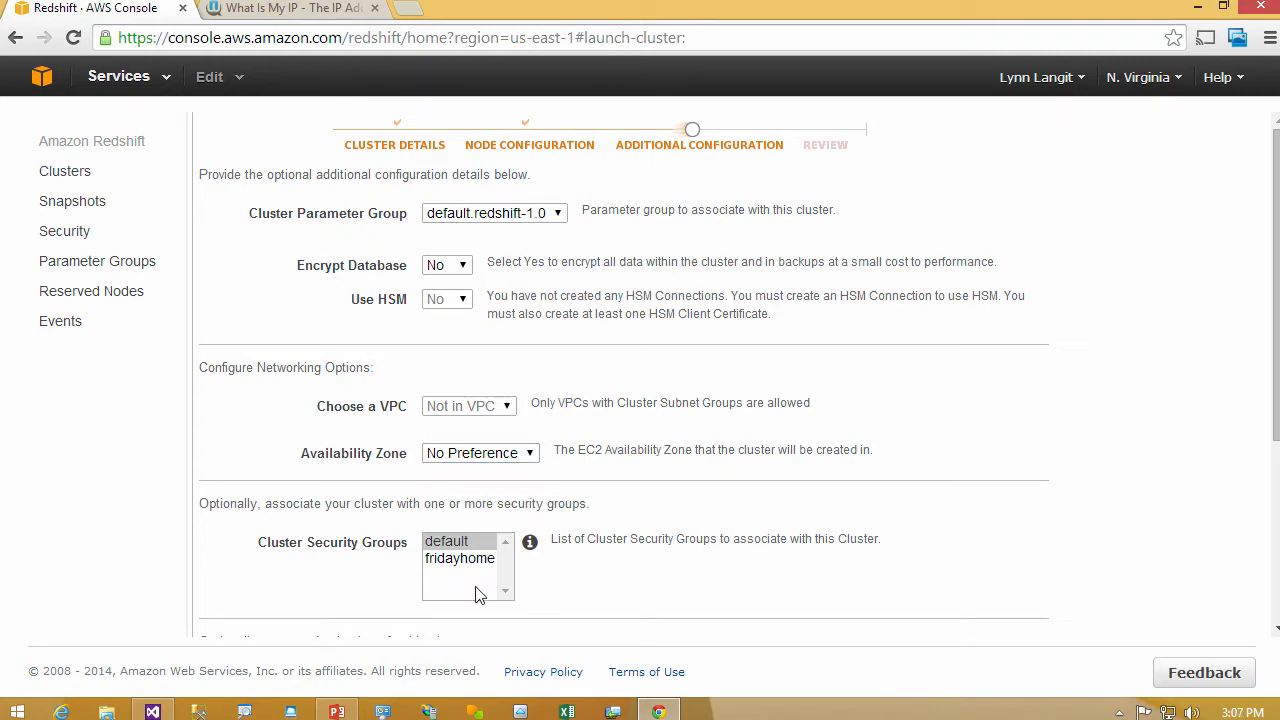
scroll(886, 662, "down", 3)
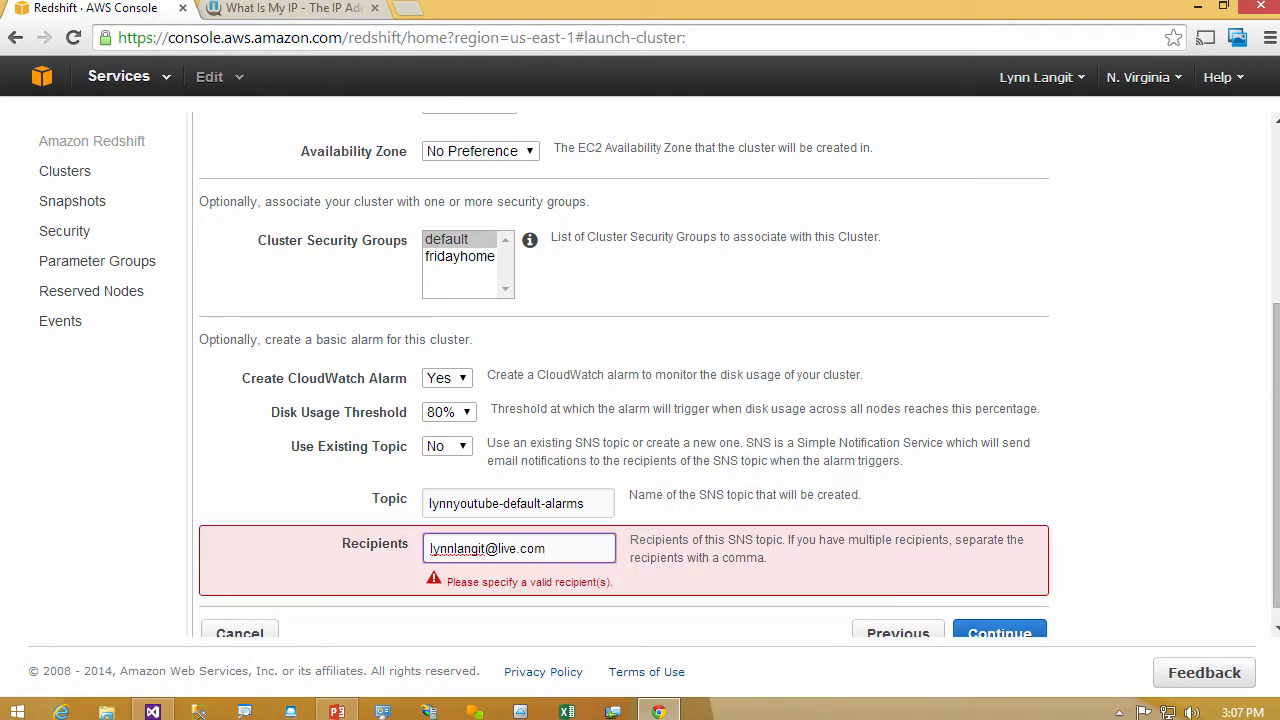
left_click(997, 633)
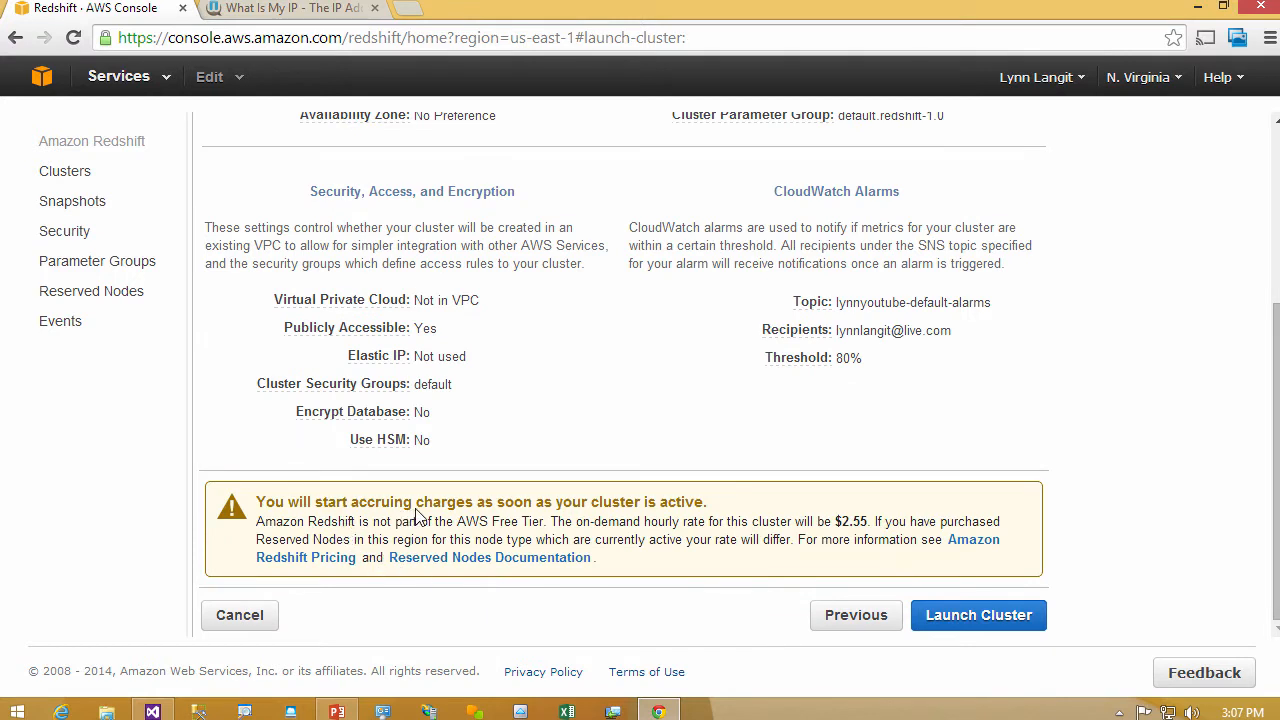
- Launch the lynnyoutube Redshift cluster after reviewing its charges and view it on the Clusters dashboard
left_click_drag(315, 502, 572, 503)
left_click_drag(832, 521, 876, 521)
left_click(1000, 618)
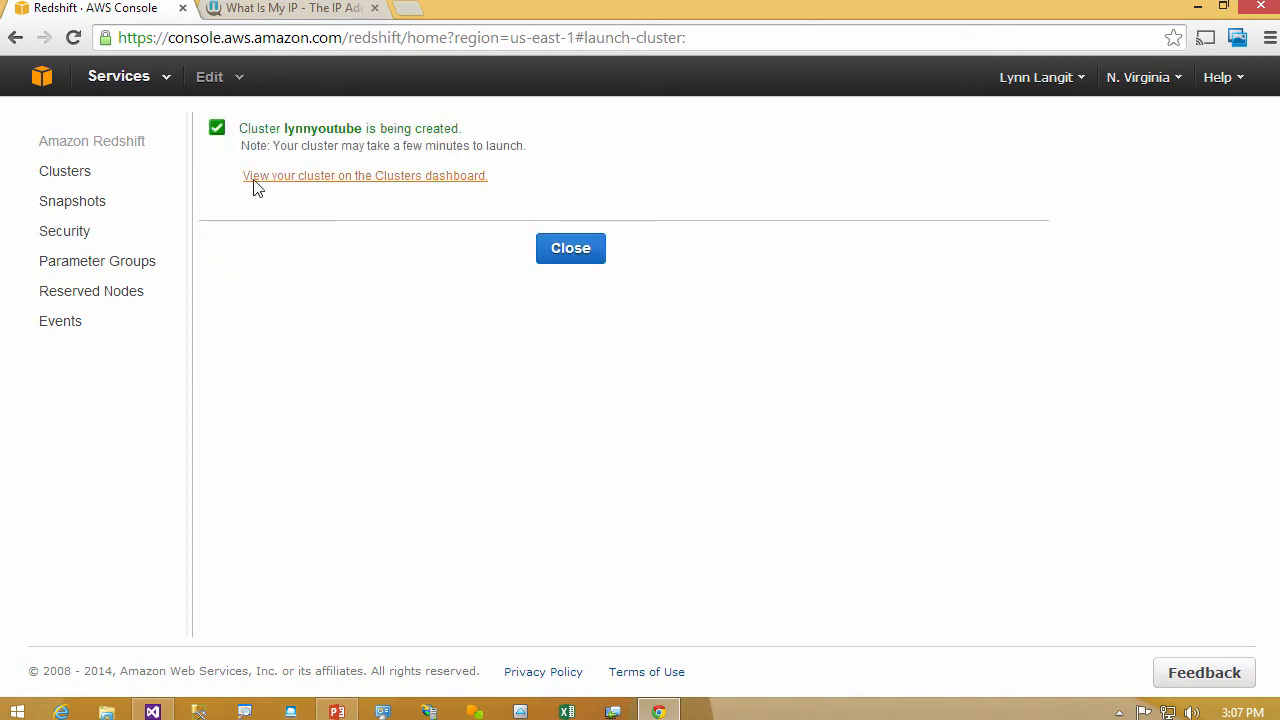
left_click(304, 178)
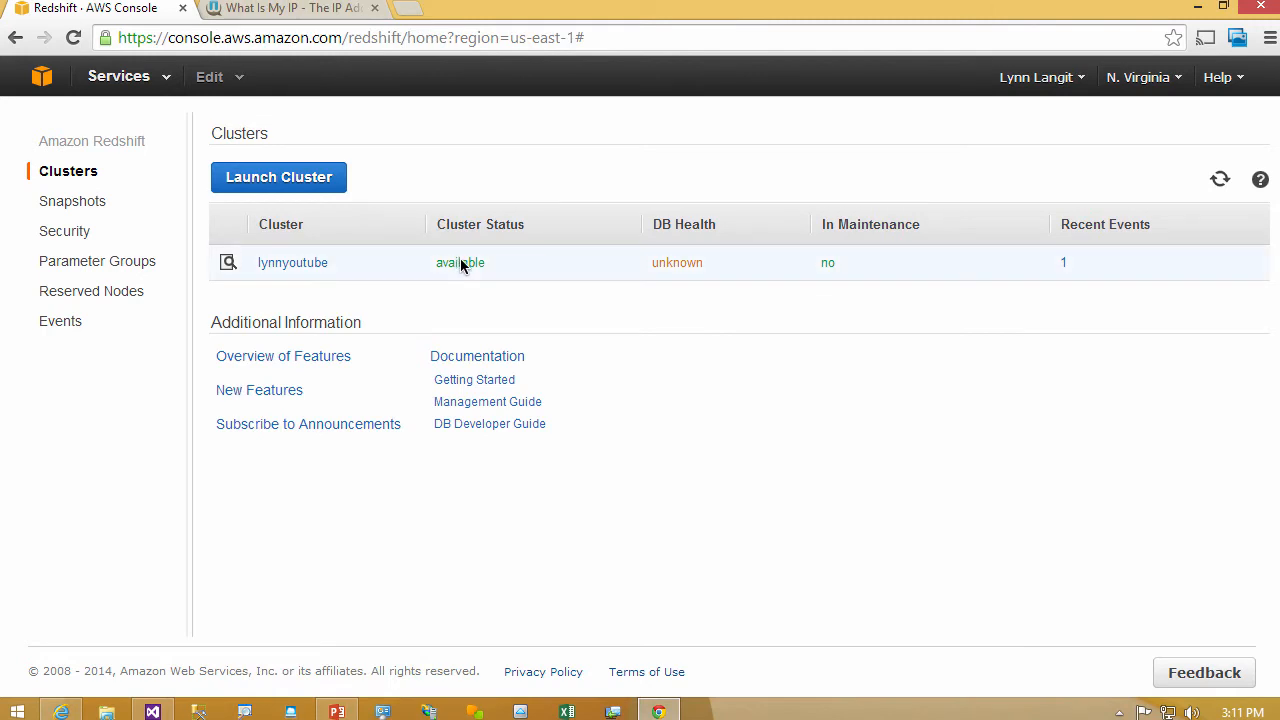
- Examine the lynnyoutube cluster's connection properties, then switch to SQL Workbench/J and connect with the AWS Redshift Test profile
left_click(461, 263)
left_click_drag(1274, 284, 1277, 408)
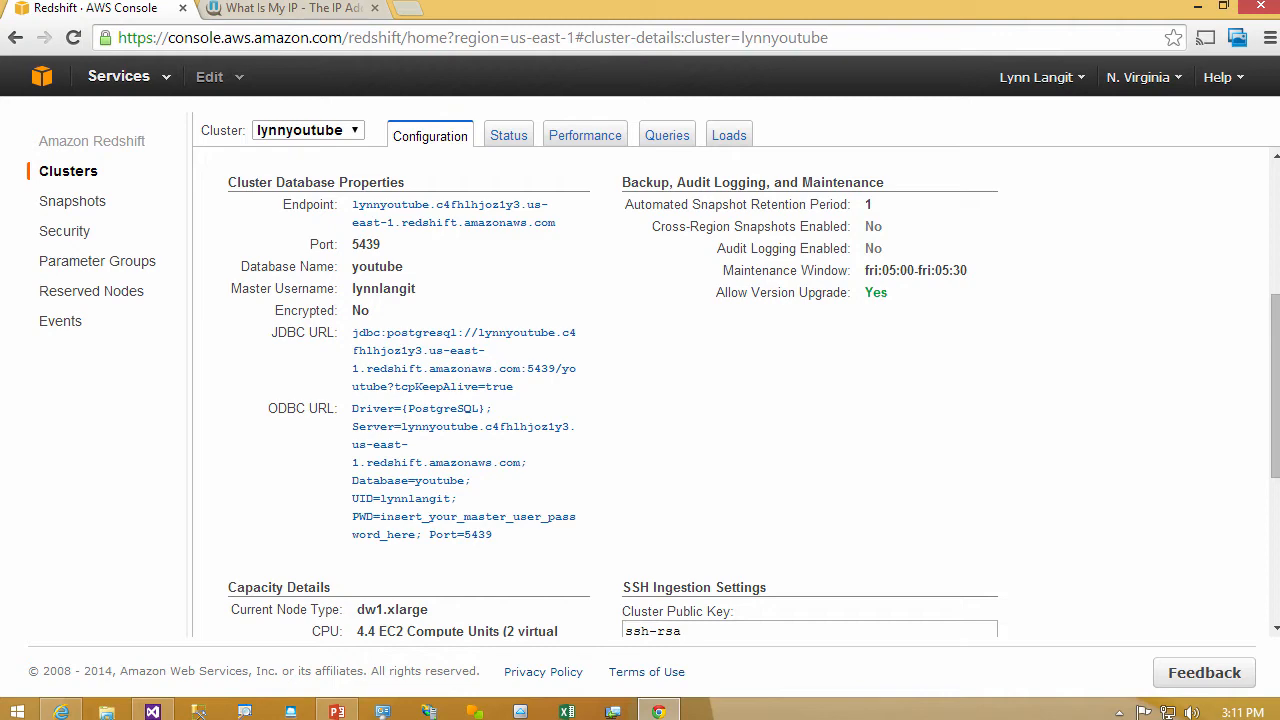
key("super+Tab")
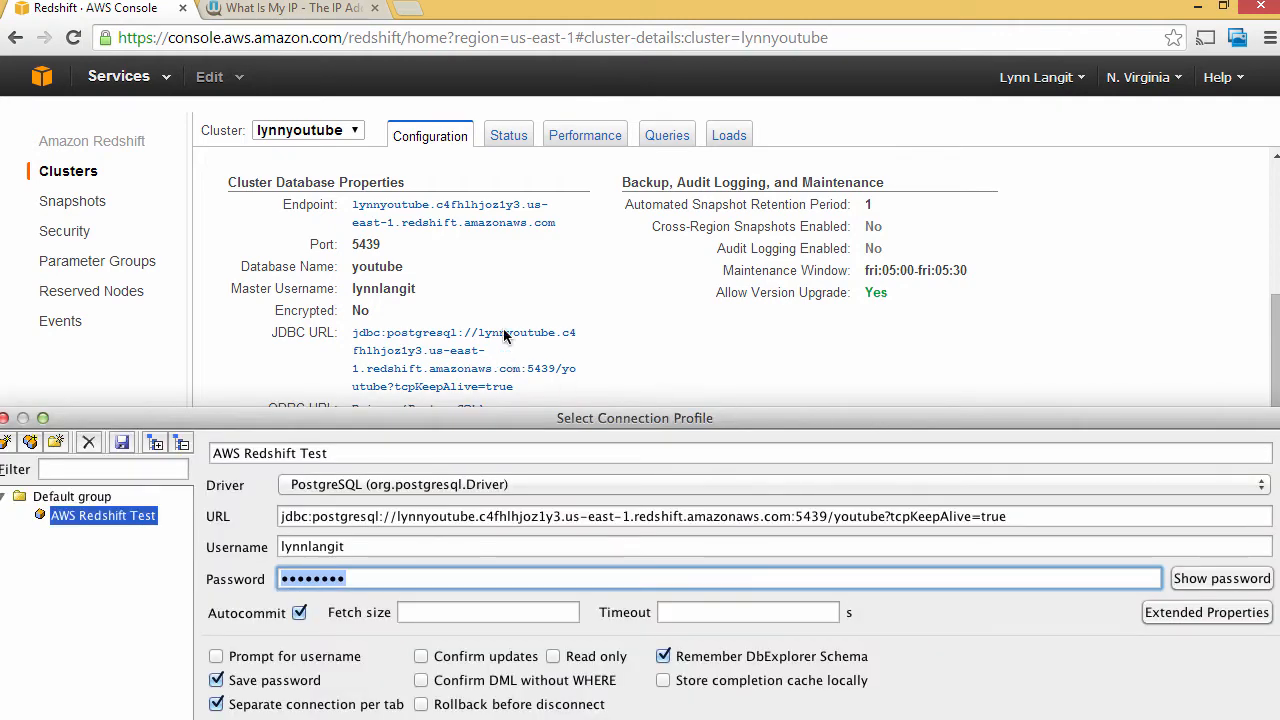
left_click_drag(743, 415, 762, 96)
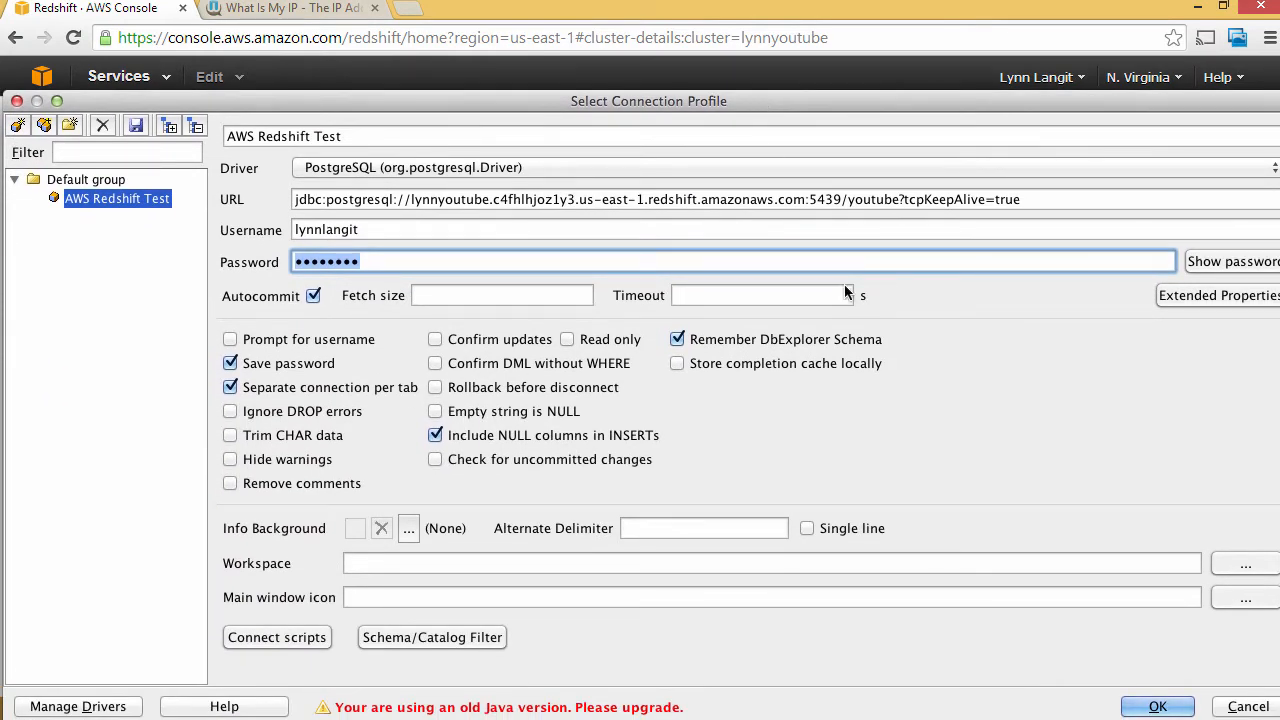
left_click(1157, 707)
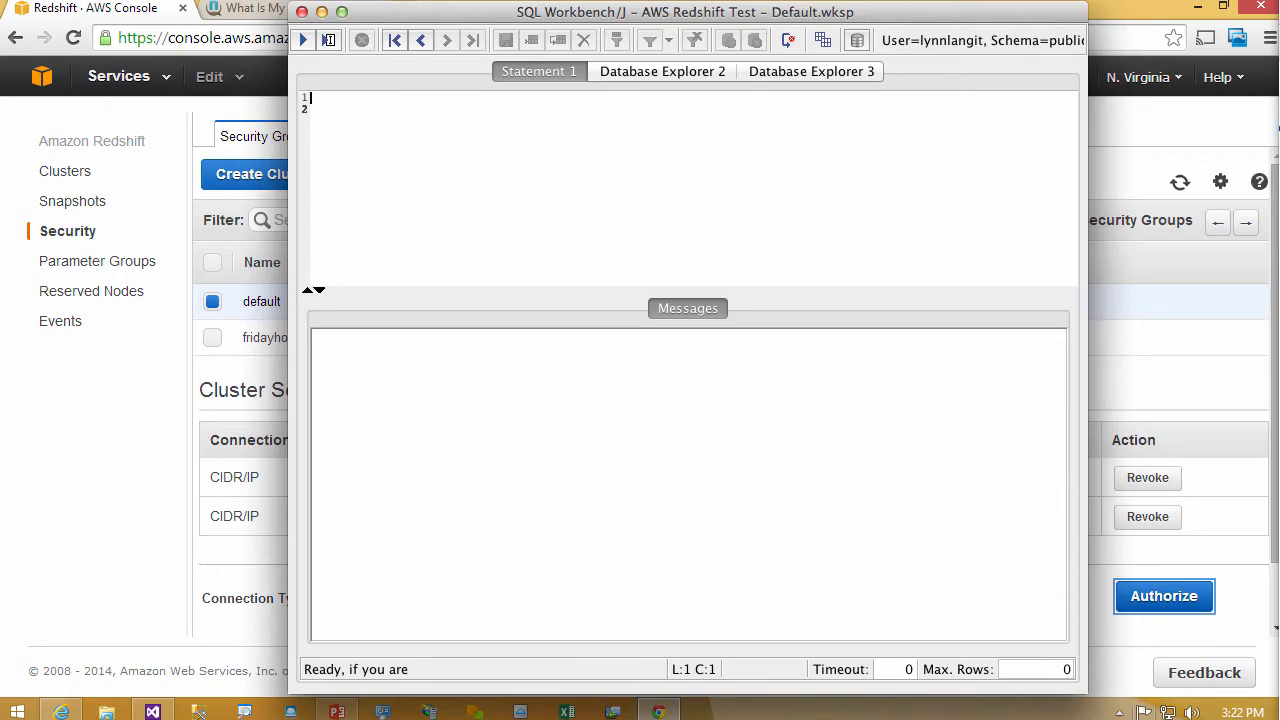
- Paste the create table script for the users through sales tables into the statement editor and execute it
mouse_move(1279, 60)
left_mouse_down()
mouse_move(1279, 42)
mouse_move(775, 1)
mouse_move(592, 2)
mouse_move(1279, 40)
left_mouse_up()
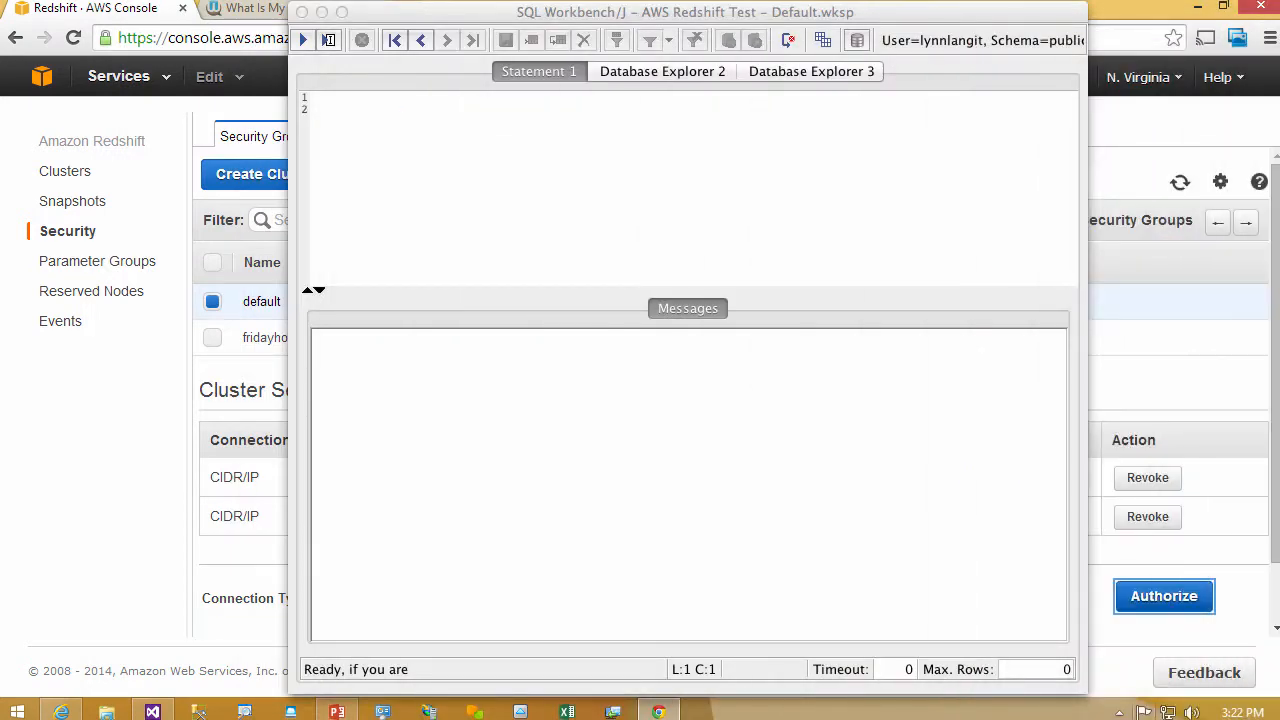
left_click(582, 117)
right_click(581, 114)
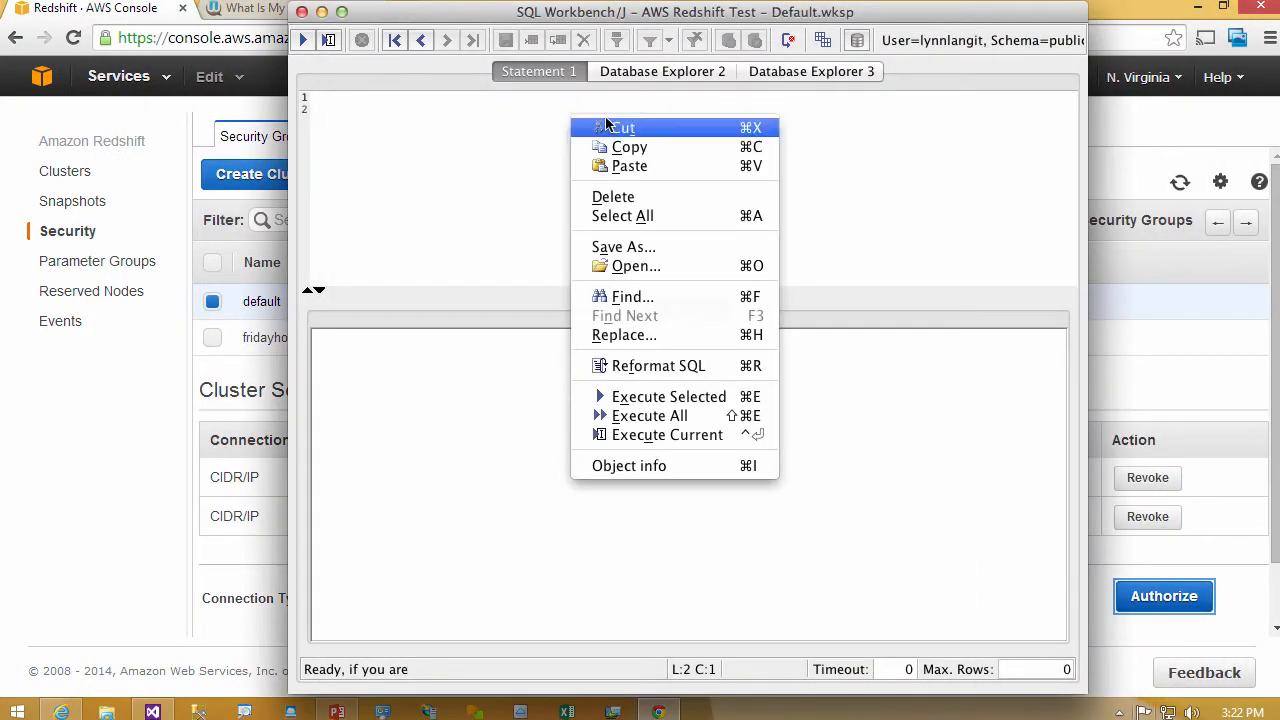
left_click(629, 166)
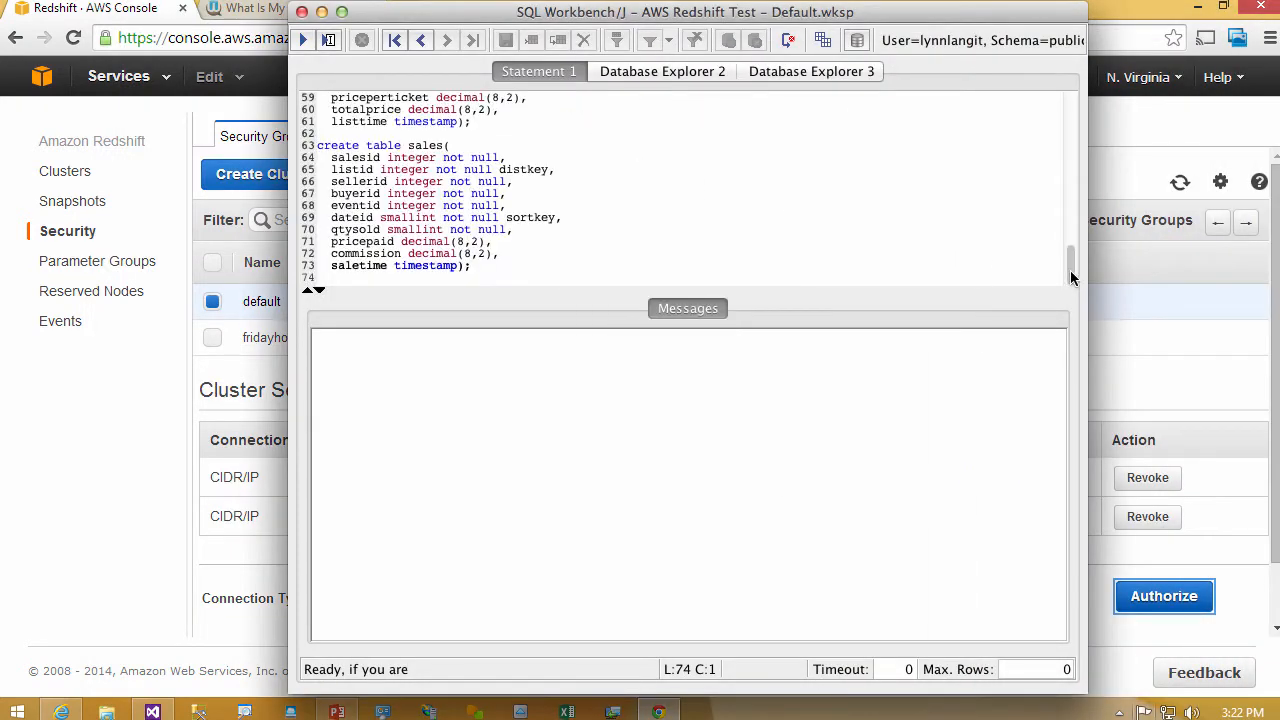
left_click_drag(1067, 270, 1072, 113)
left_click(303, 40)
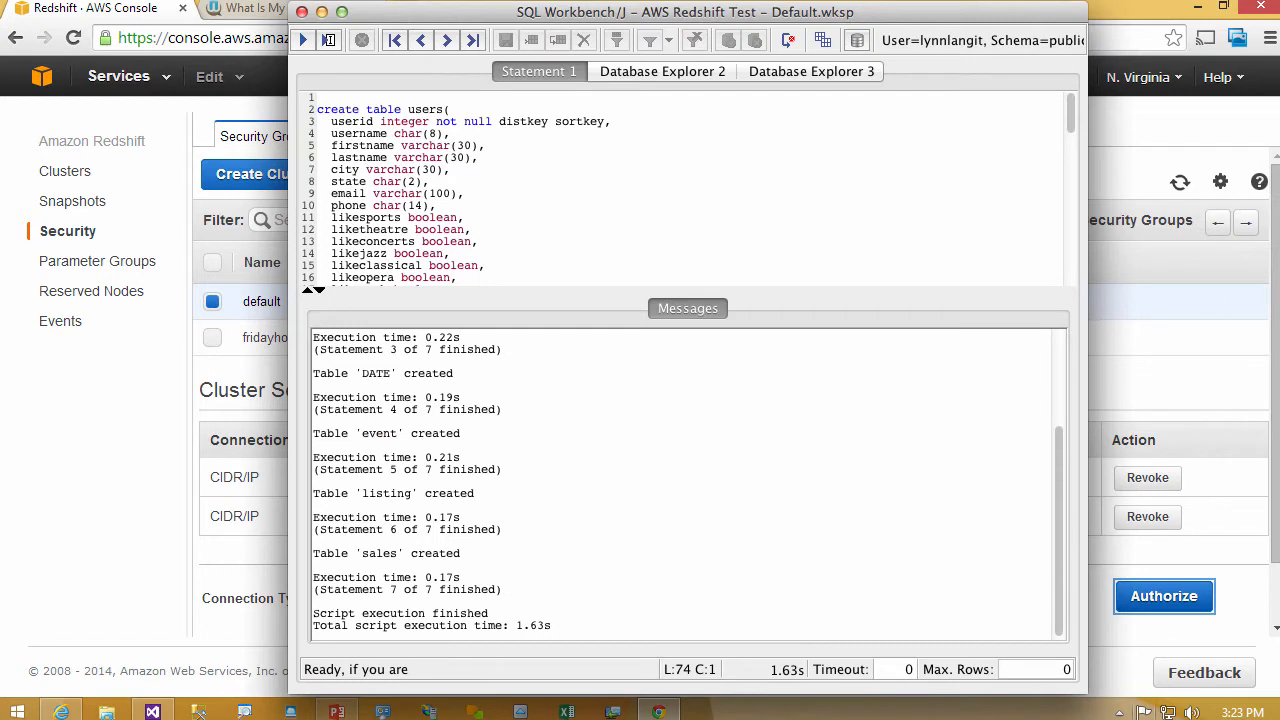
- Execute the four sample queries for the sales table definition, daily sales, top 10 buyers and 99.9 percentile events
key("super+Tab")
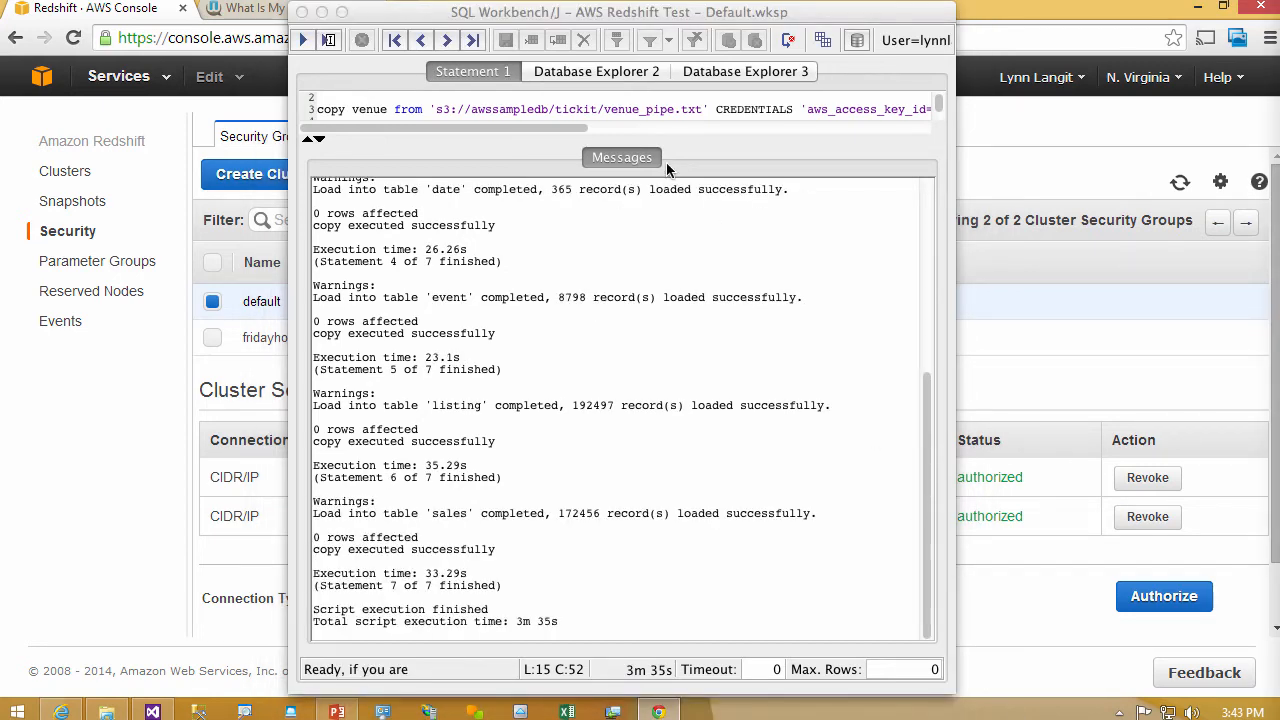
left_click(697, 17)
left_click_drag(697, 17, 1093, 88)
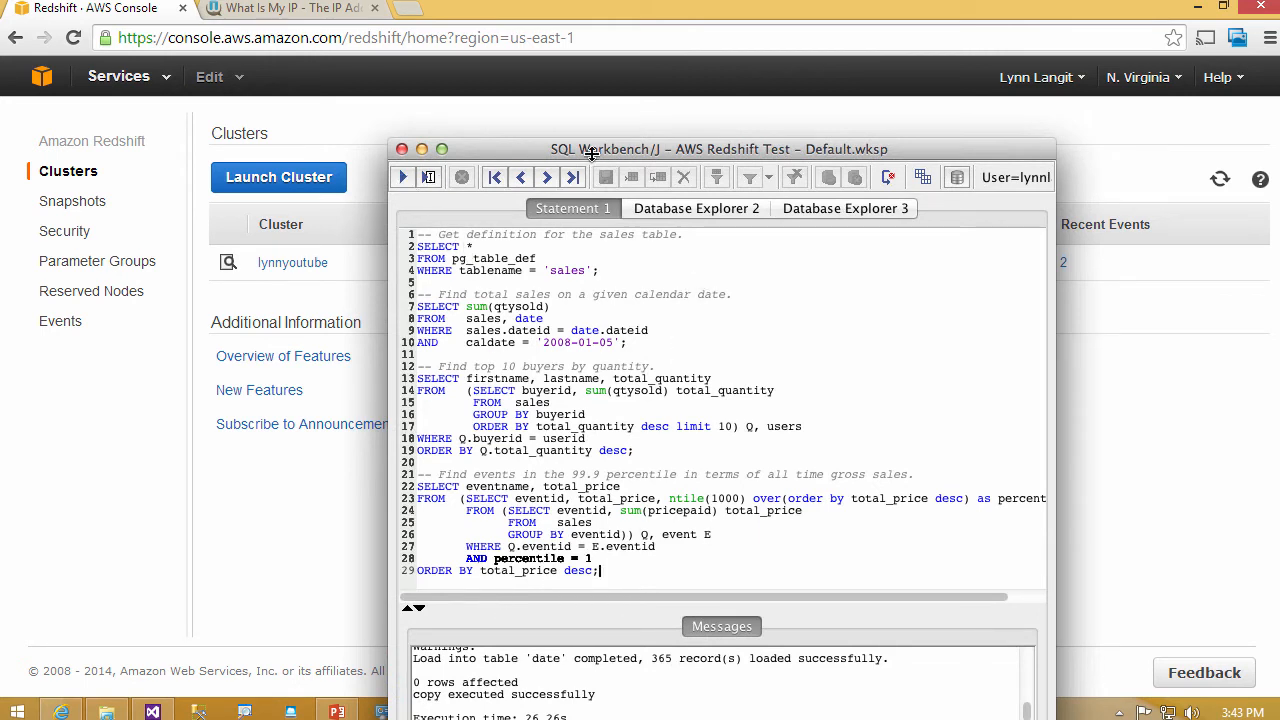
left_click_drag(582, 150, 590, 17)
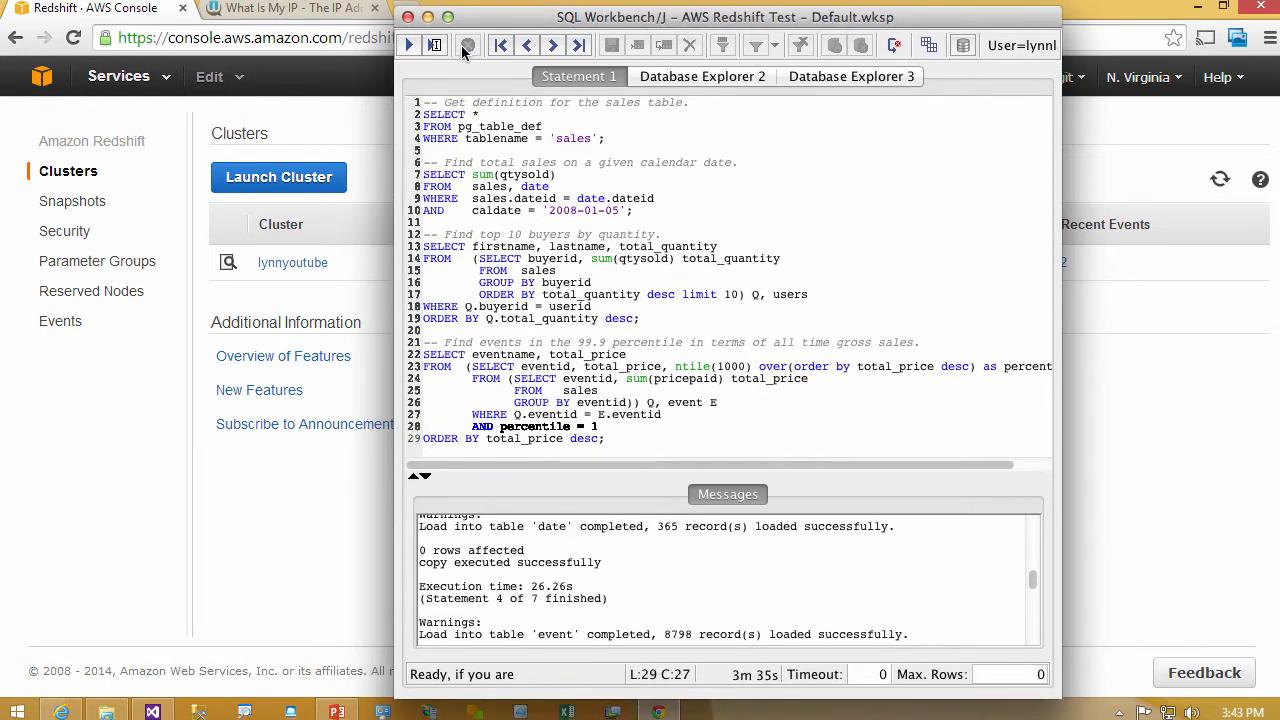
left_click(409, 45)
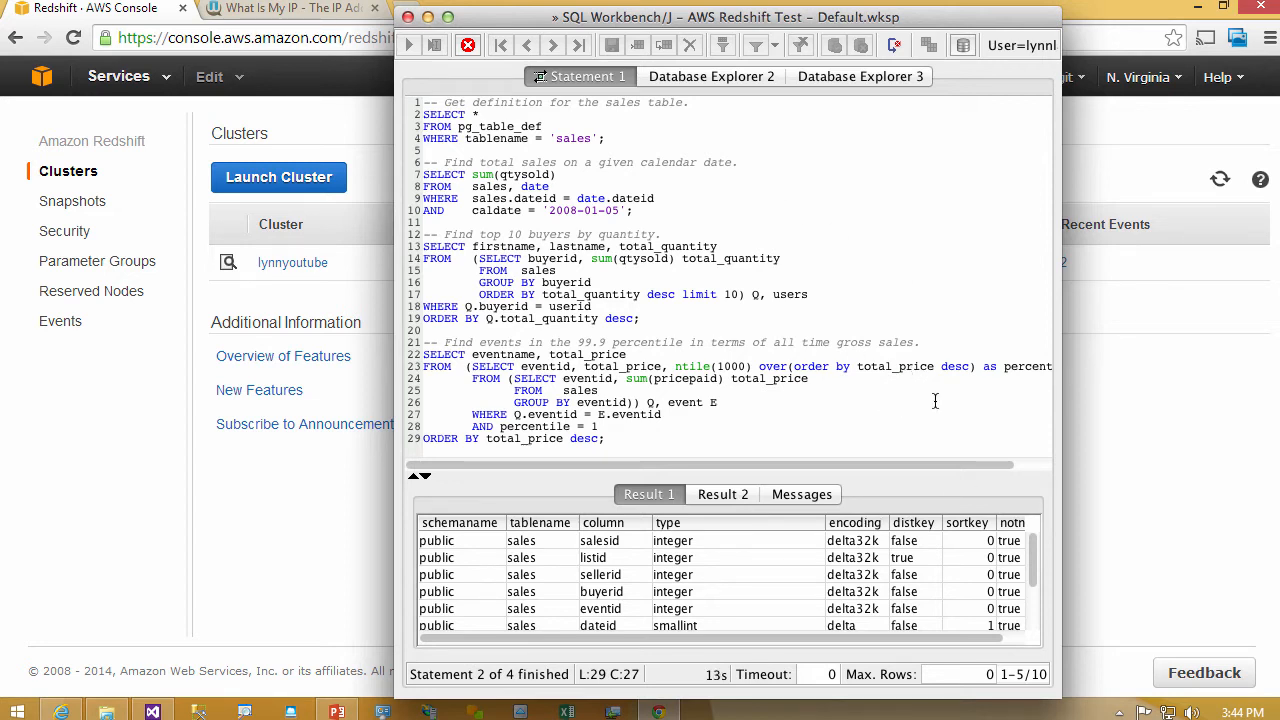
- Review the second, third and fourth query results and the script's execution messages
left_click(650, 495)
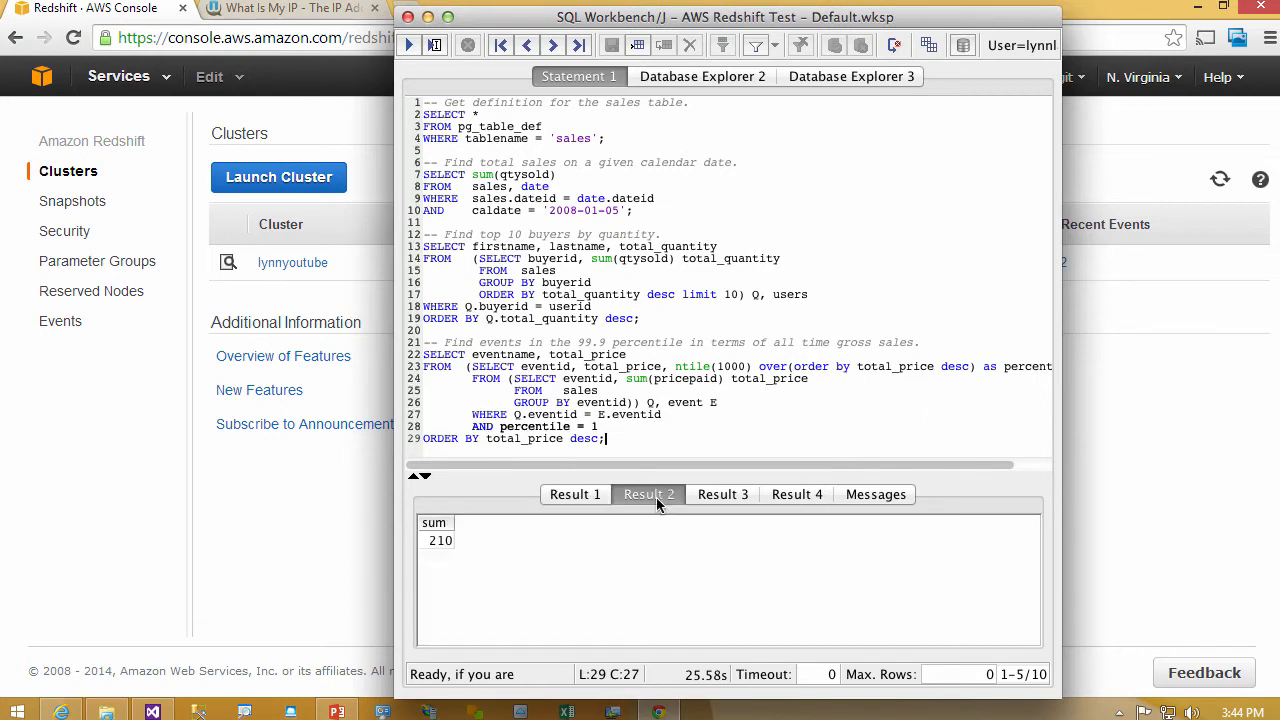
left_click(730, 499)
left_click(797, 497)
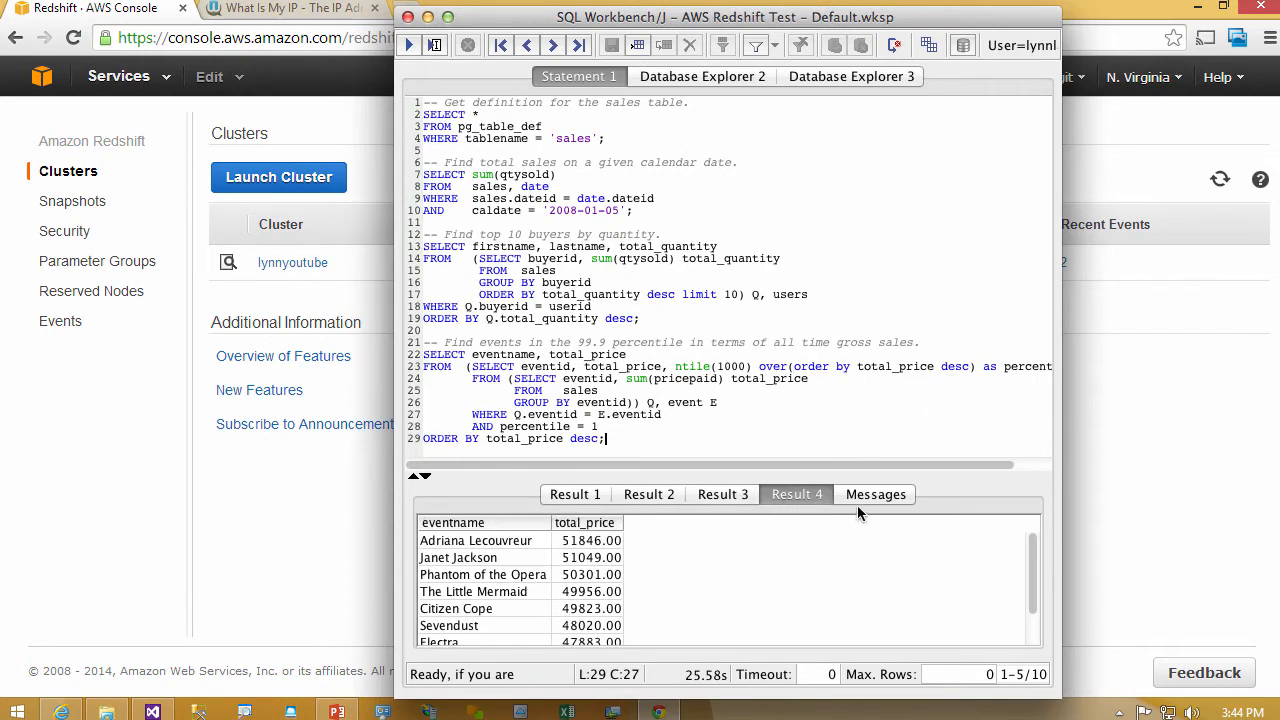
left_click(859, 496)
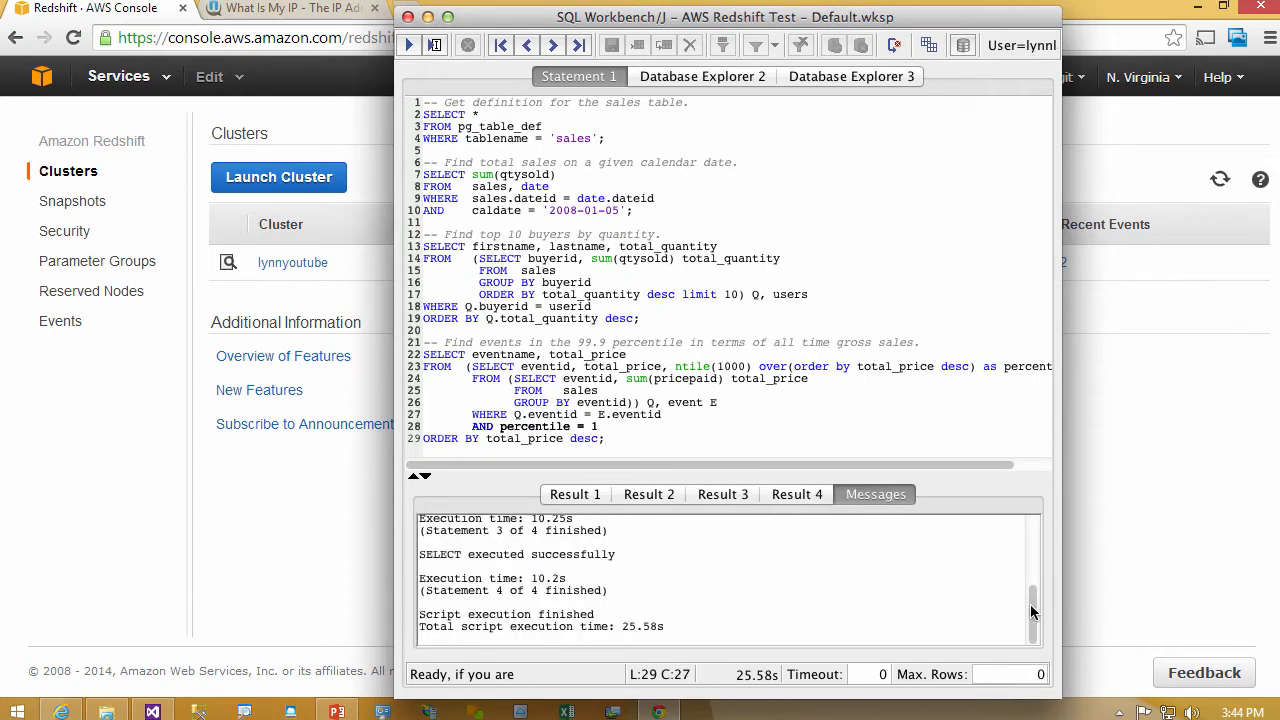
- Check the execution times of the first statements, then switch to the Redshift console and examine the lynnyoutube cluster's configuration details
left_click_drag(1031, 610, 1029, 543)
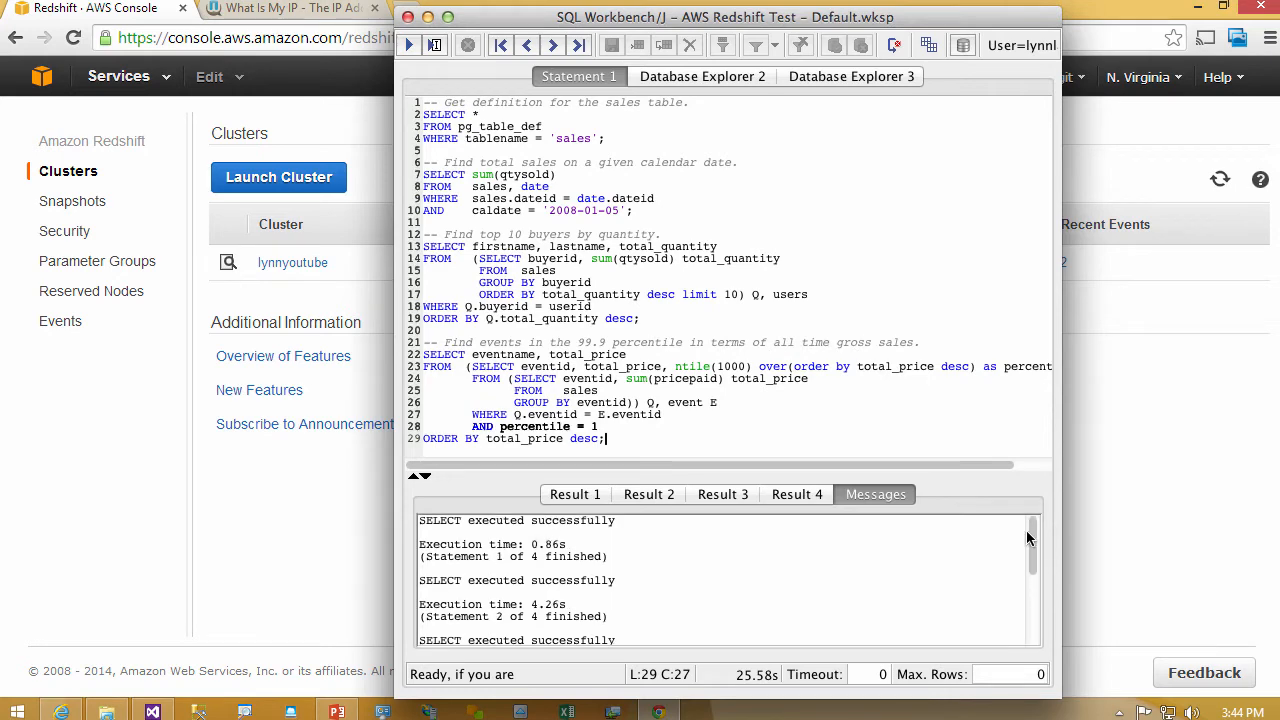
left_click(253, 550)
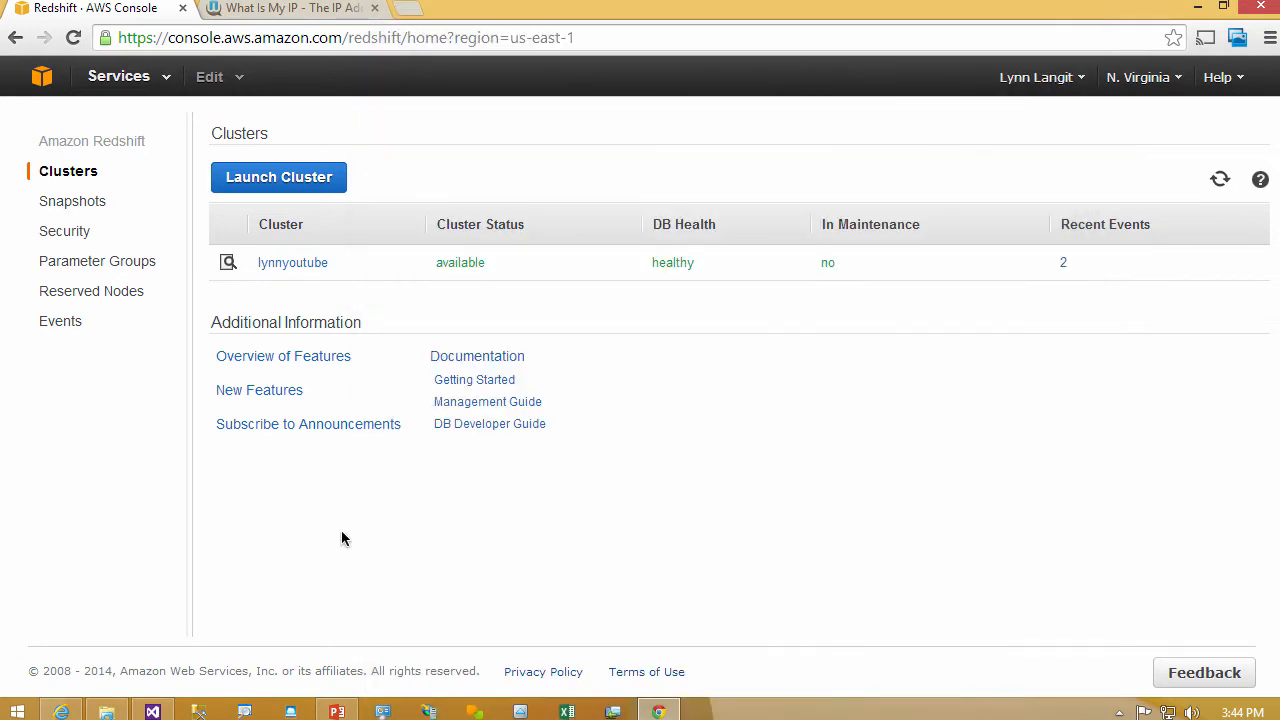
left_click(298, 262)
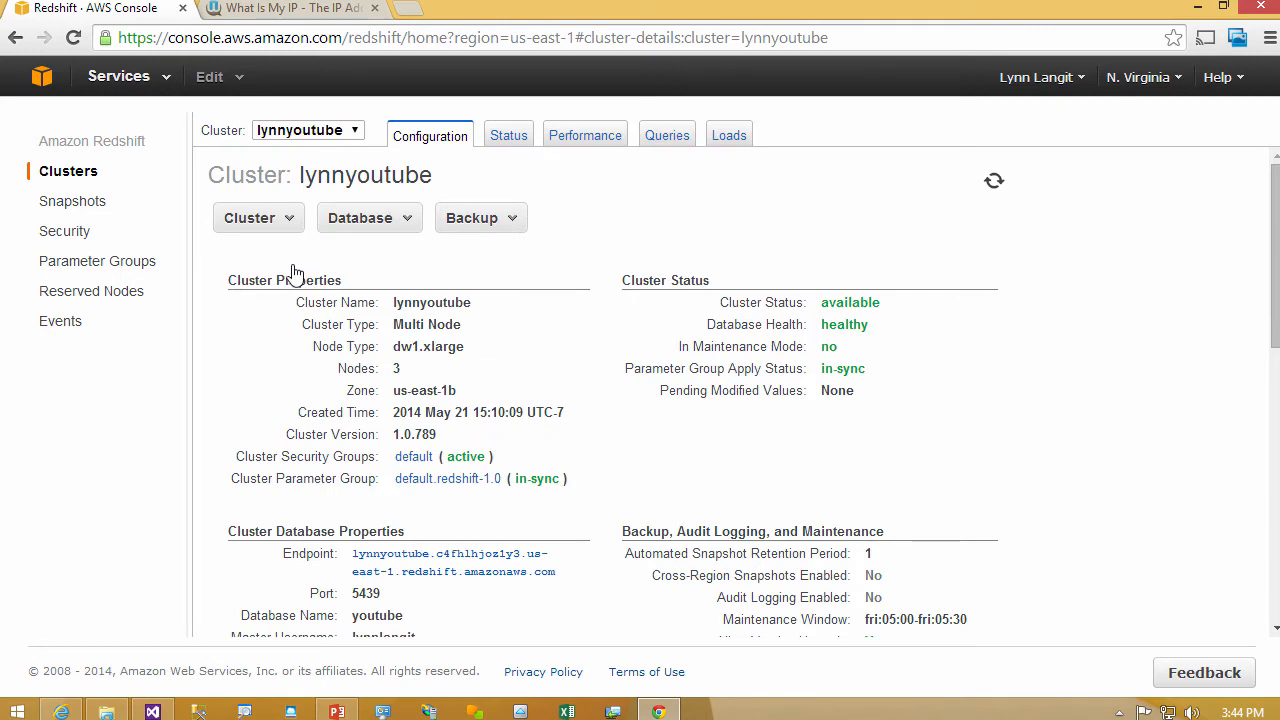
left_click_drag(1276, 304, 1275, 643)
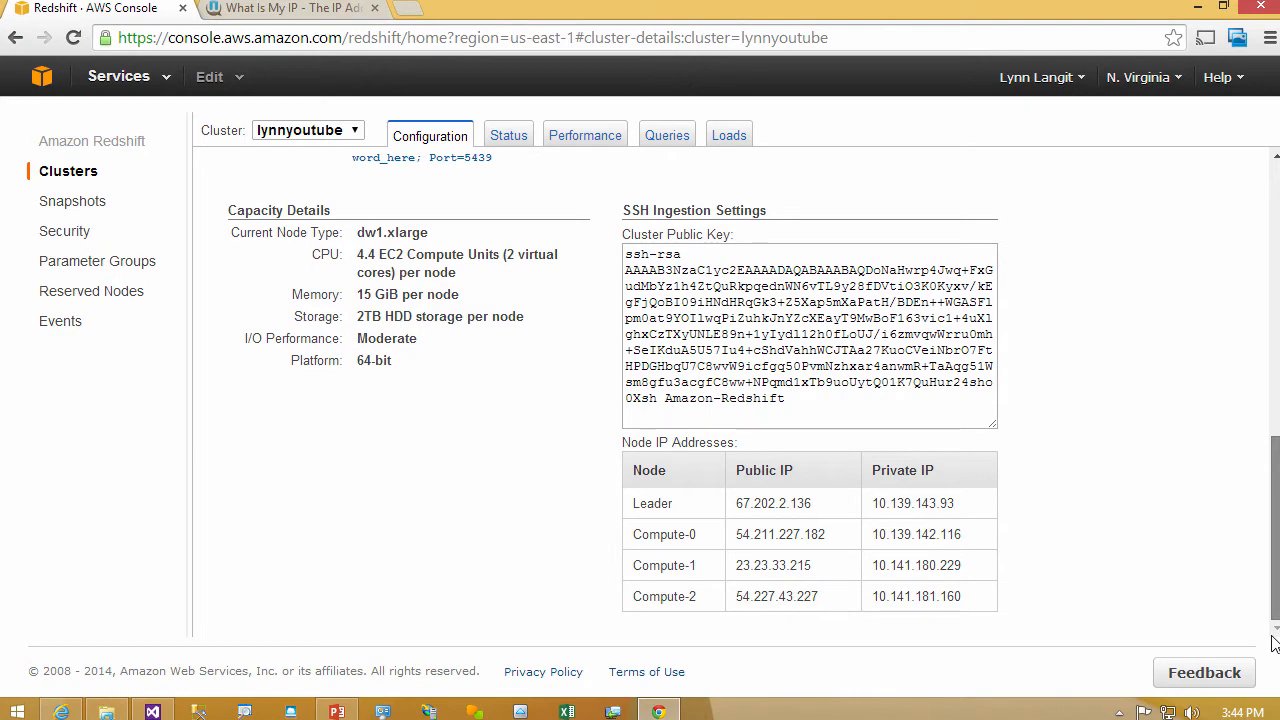
left_click_drag(1275, 643, 1240, 286)
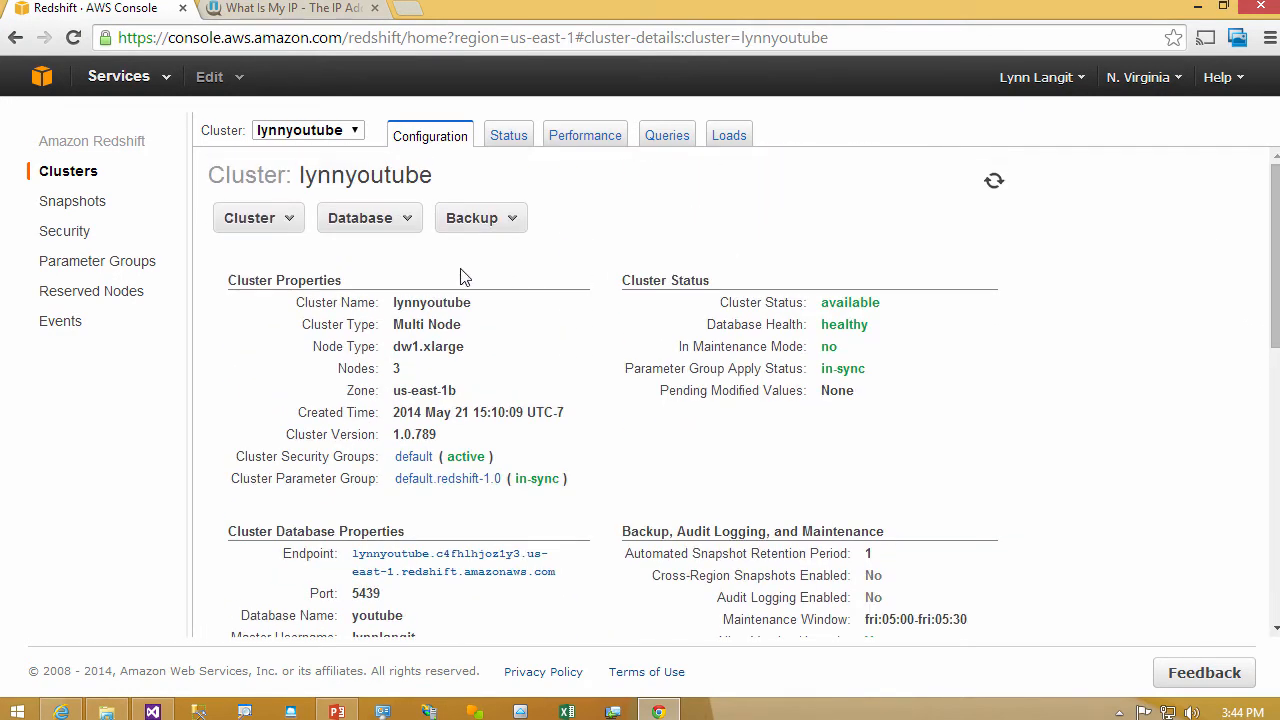
- Look through the available cluster, database and backup actions for the lynnyoutube cluster
left_click(280, 220)
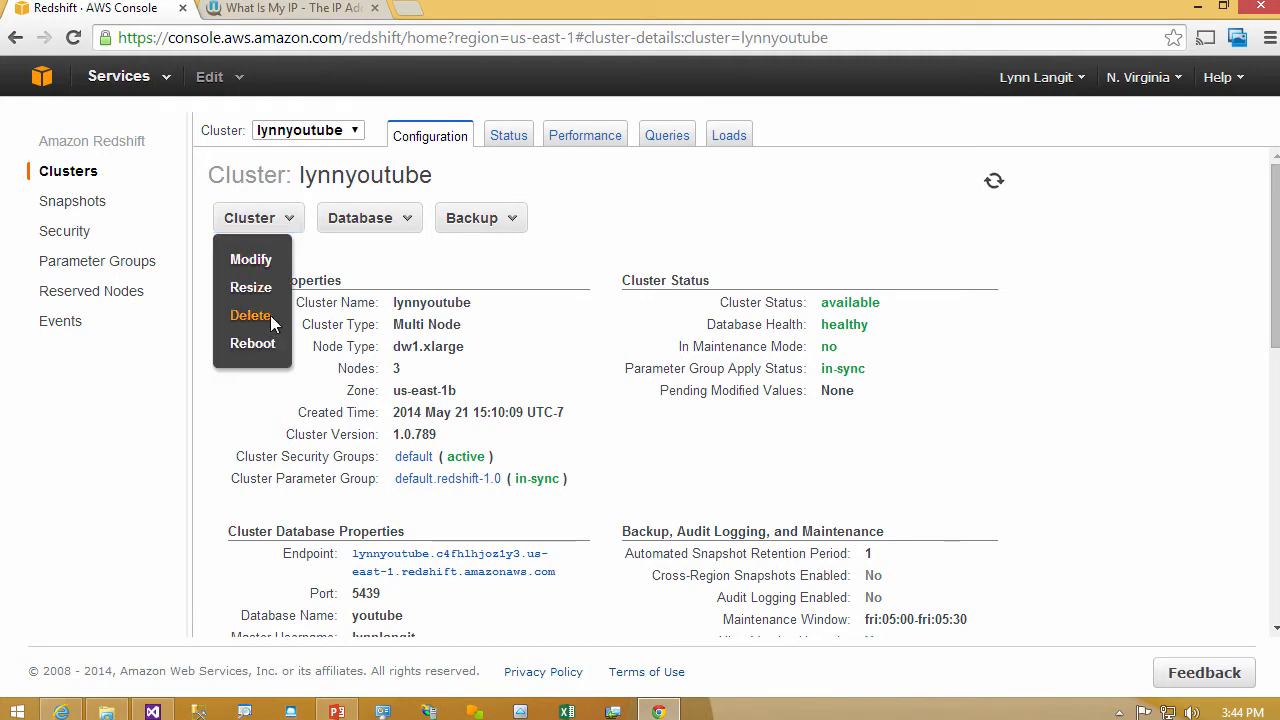
left_click(403, 220)
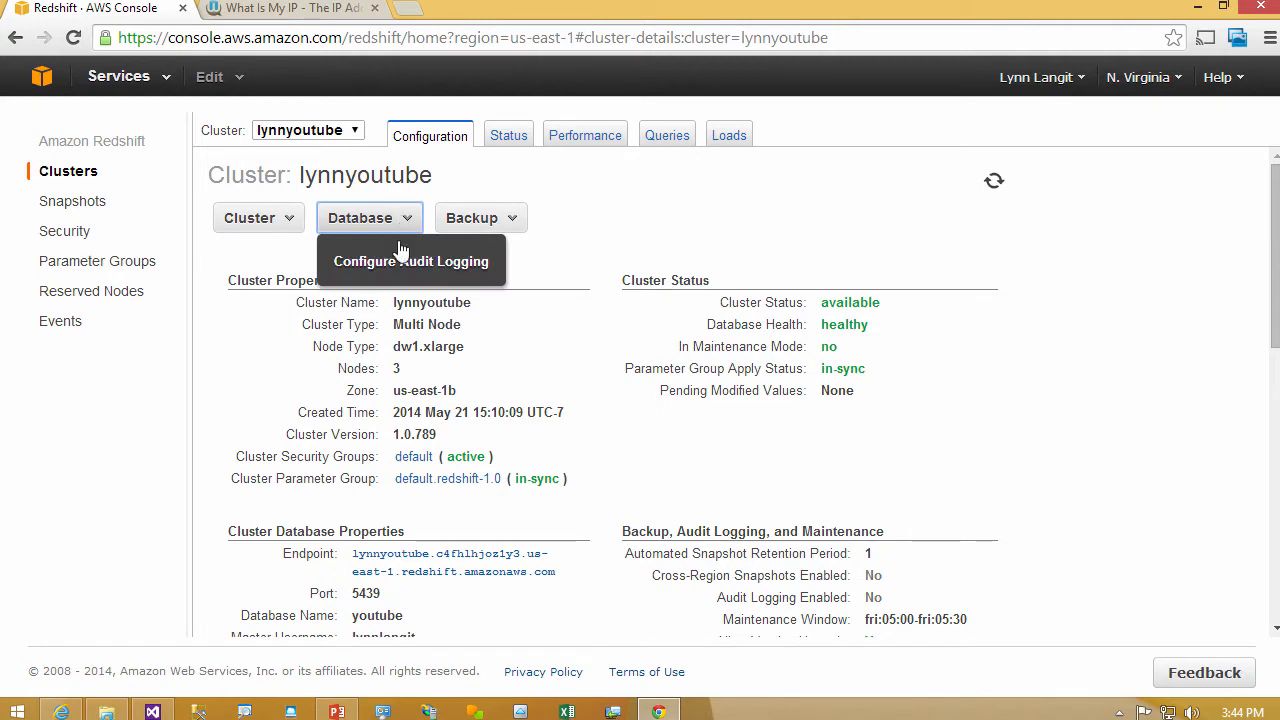
left_click(503, 226)
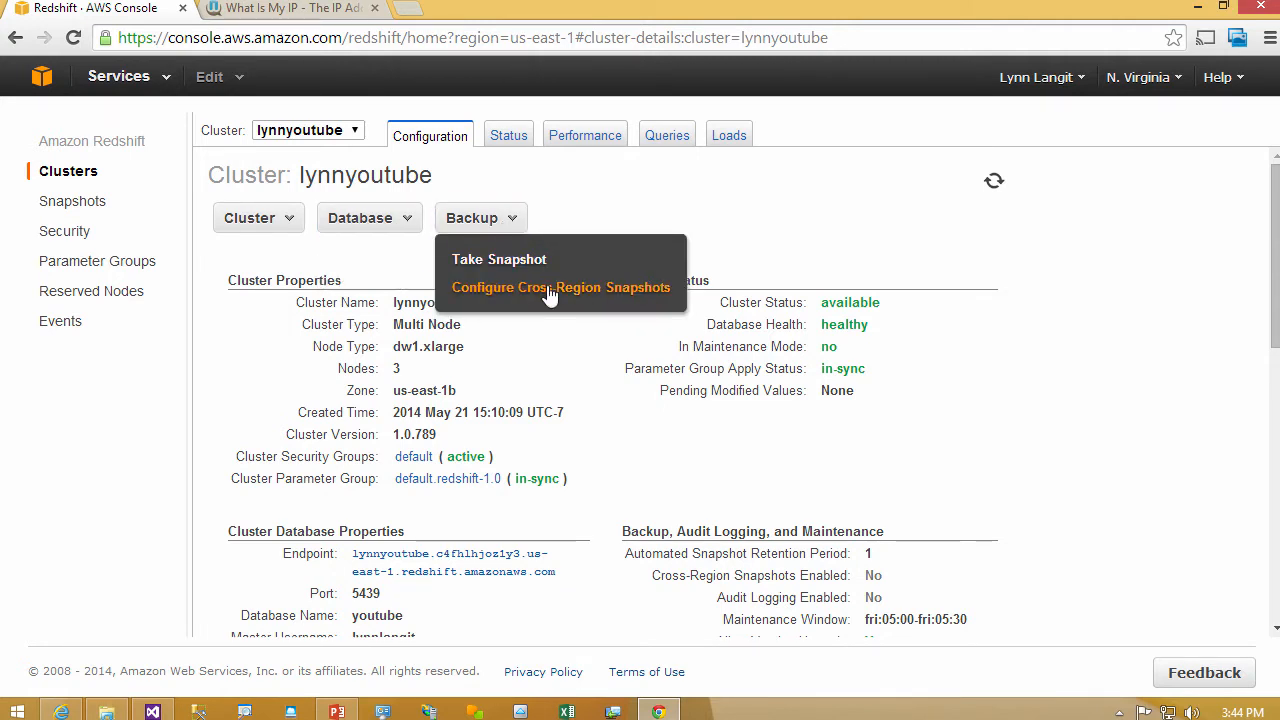
- Examine the lynnyoutube cluster's status, including its recent events and CloudWatch alarms
left_click(522, 136)
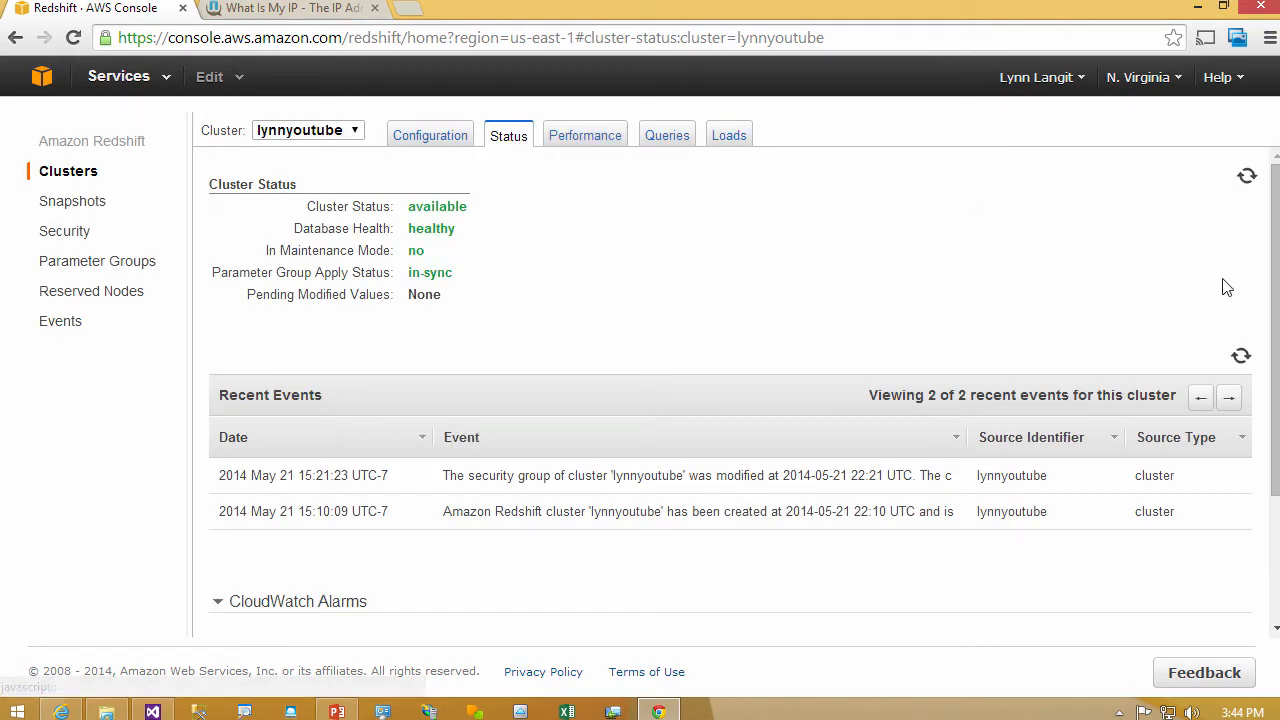
left_click_drag(1276, 310, 1260, 457)
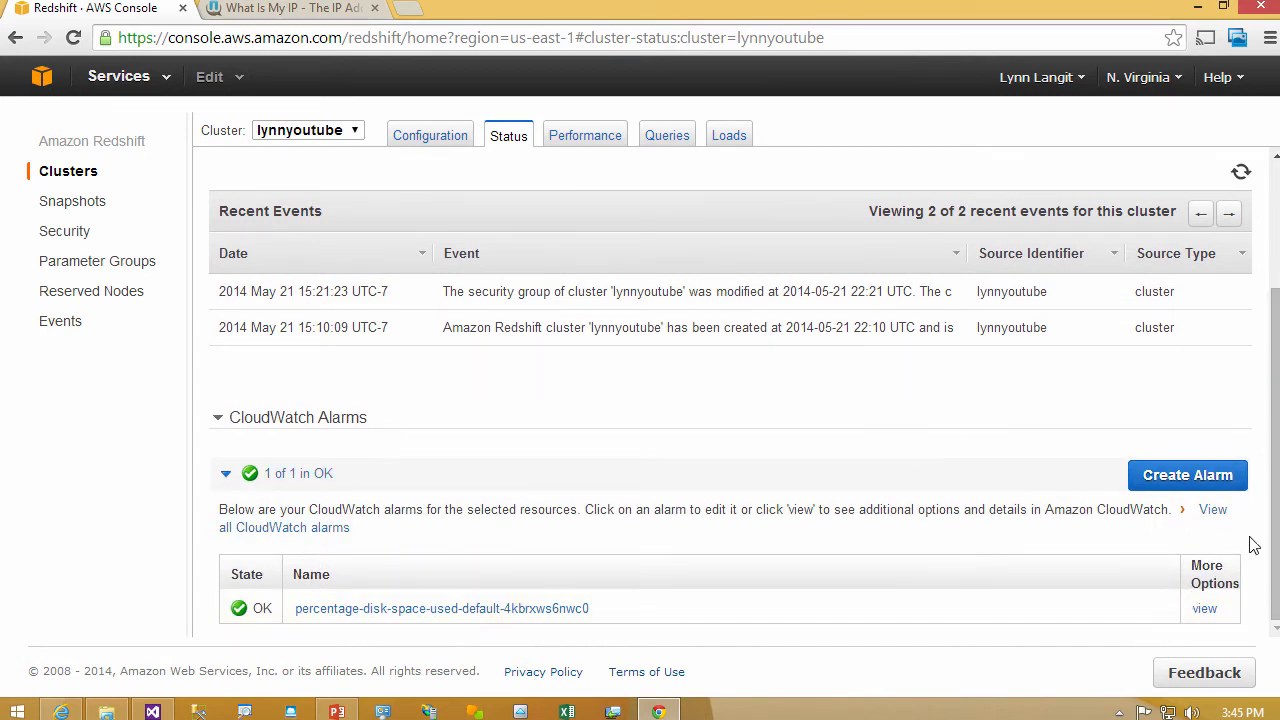
left_click_drag(1275, 510, 1270, 350)
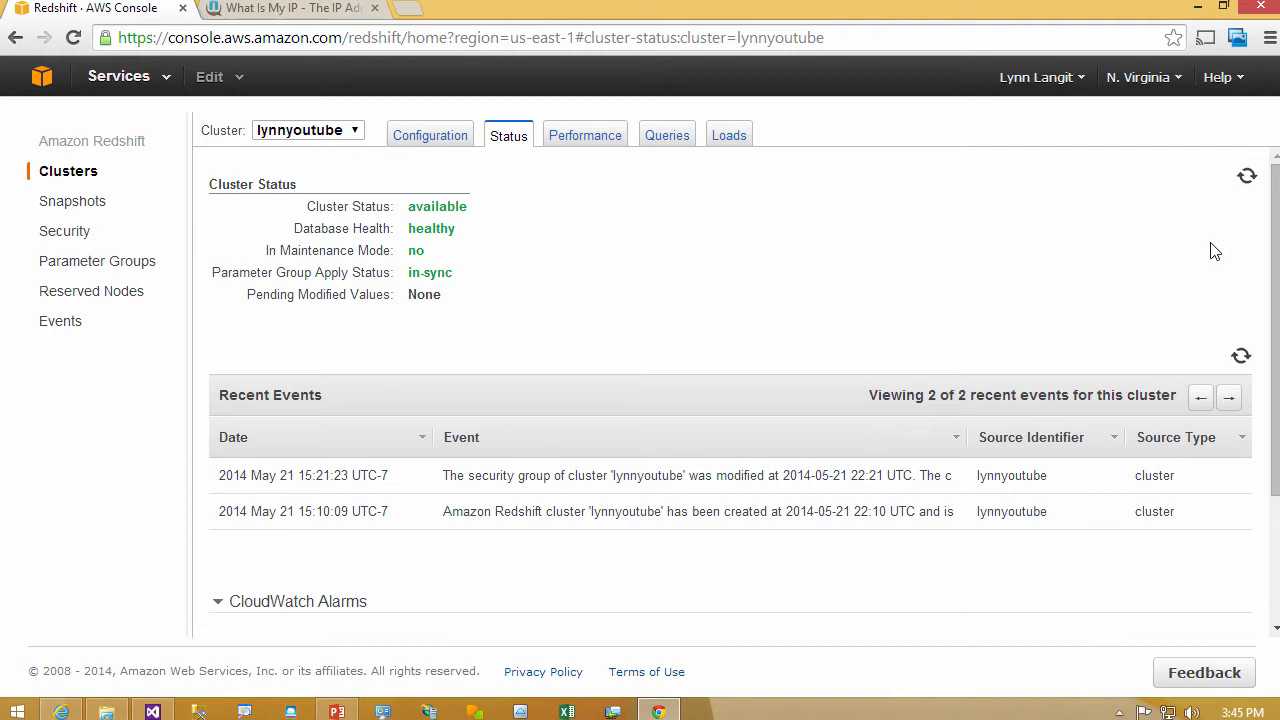
- Review the lynnyoutube cluster's performance graphs and the statistic options available for them
left_click(576, 138)
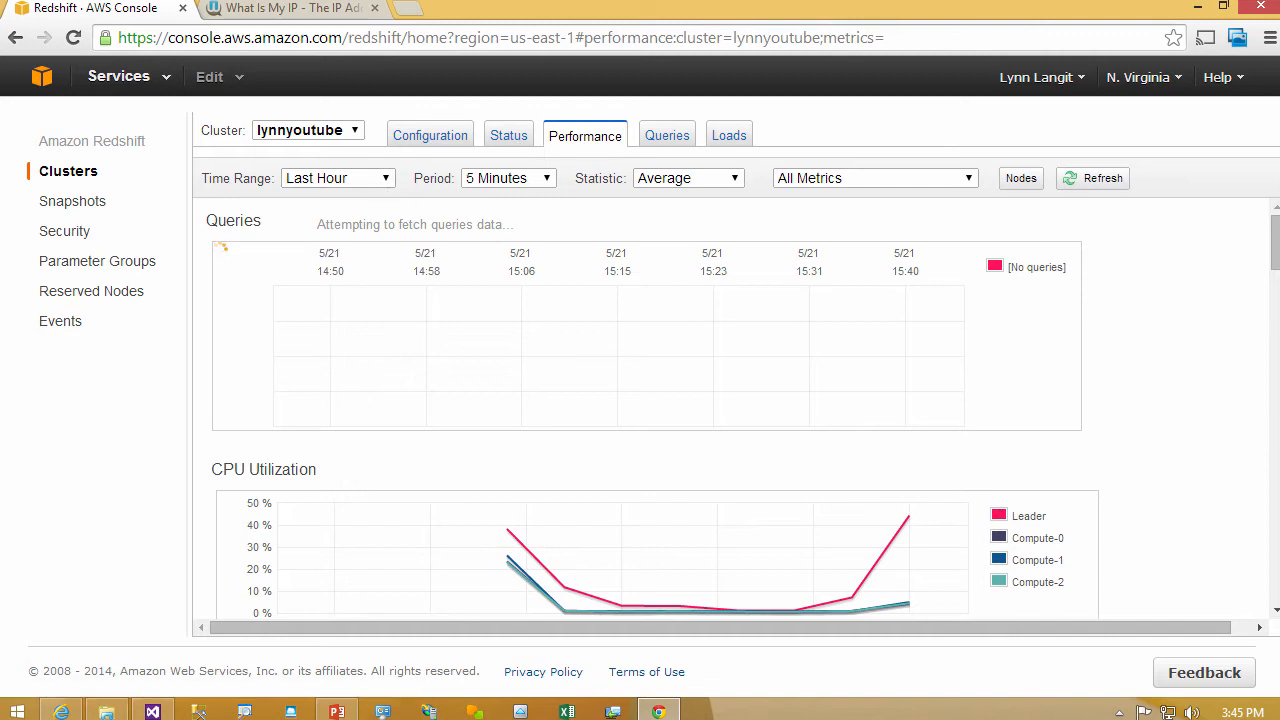
mouse_move(1272, 270)
left_mouse_down()
mouse_move(1268, 605)
mouse_move(1260, 242)
left_mouse_up()
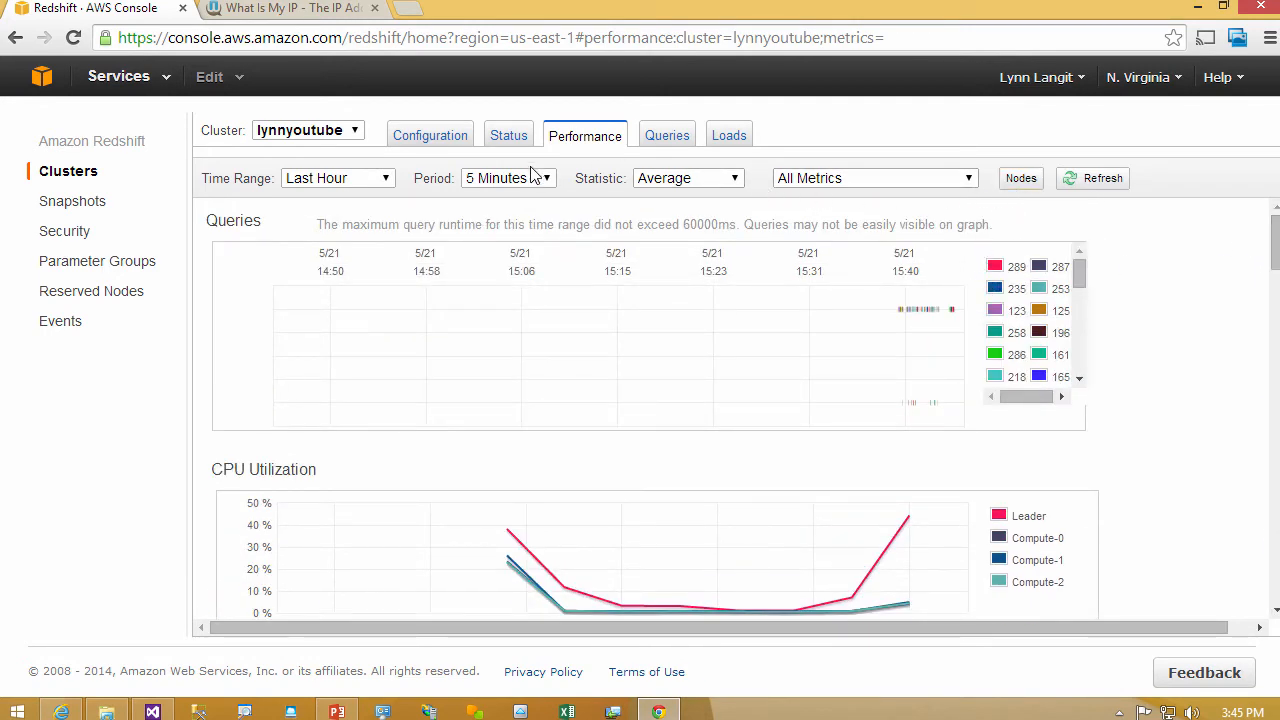
left_click(735, 182)
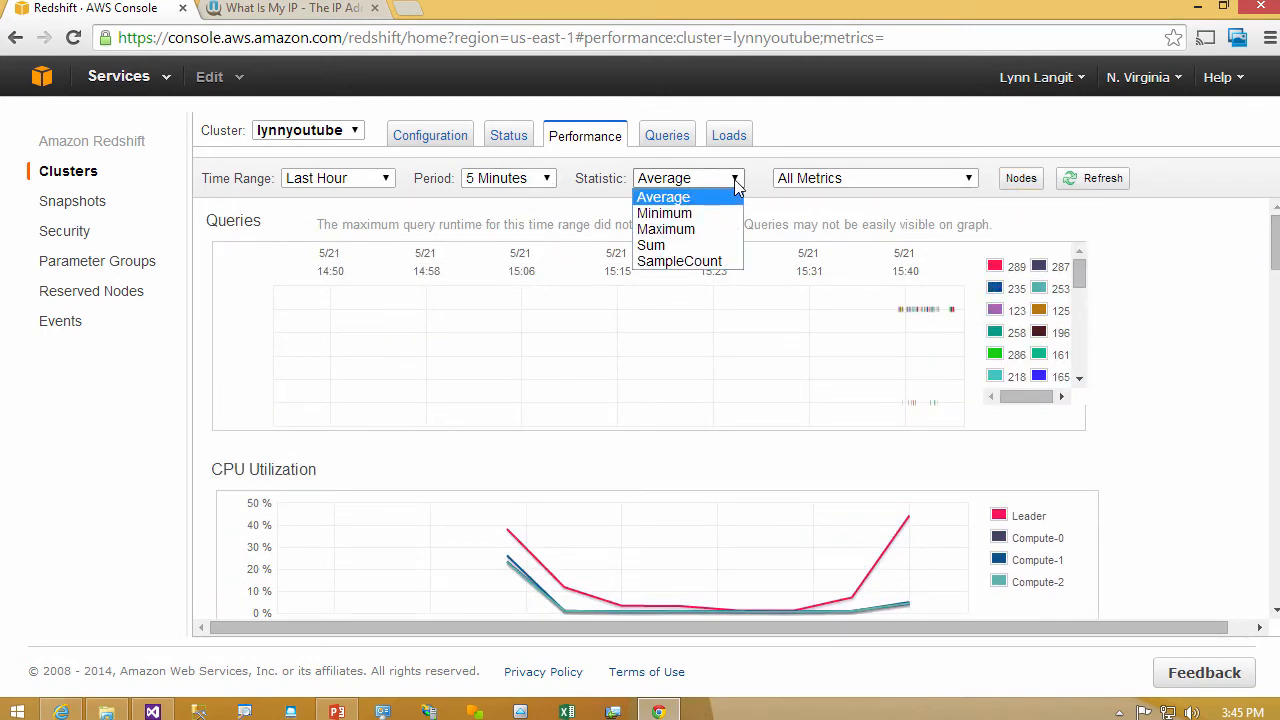
left_click(735, 182)
- Inspect the details of query 289 in the cluster's query history, then view the cluster's loads
left_click(662, 136)
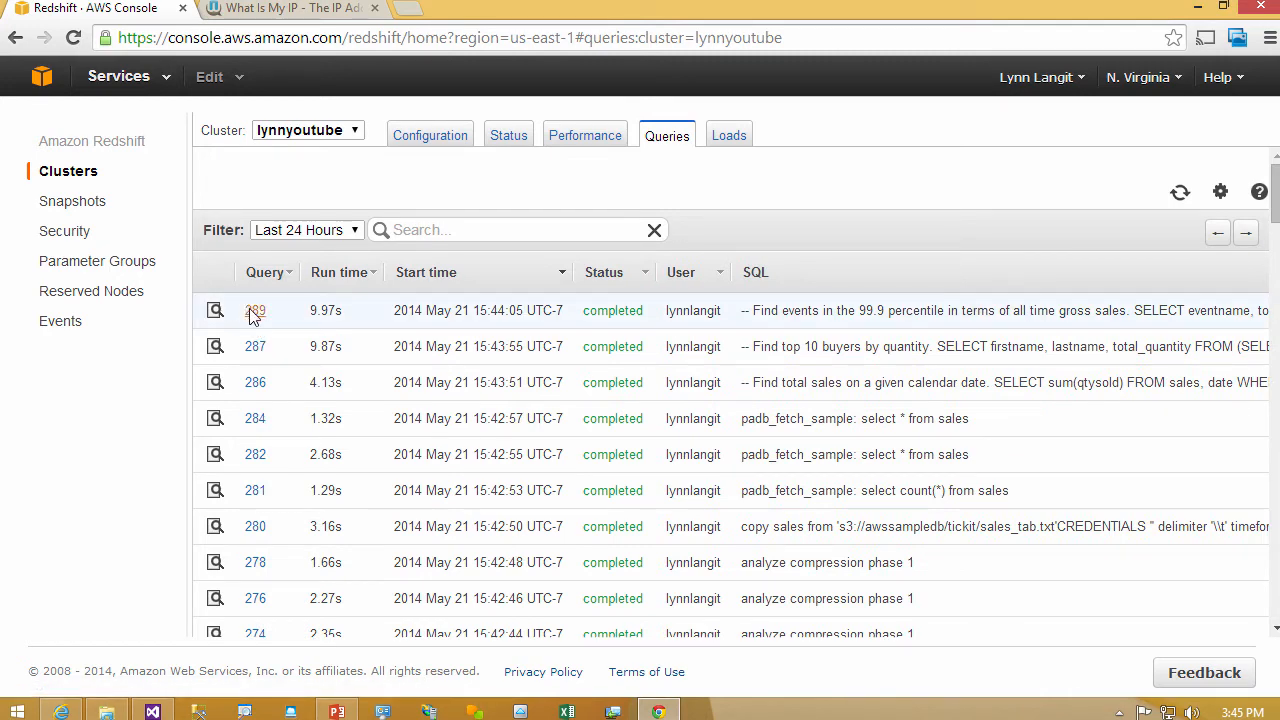
left_click(255, 312)
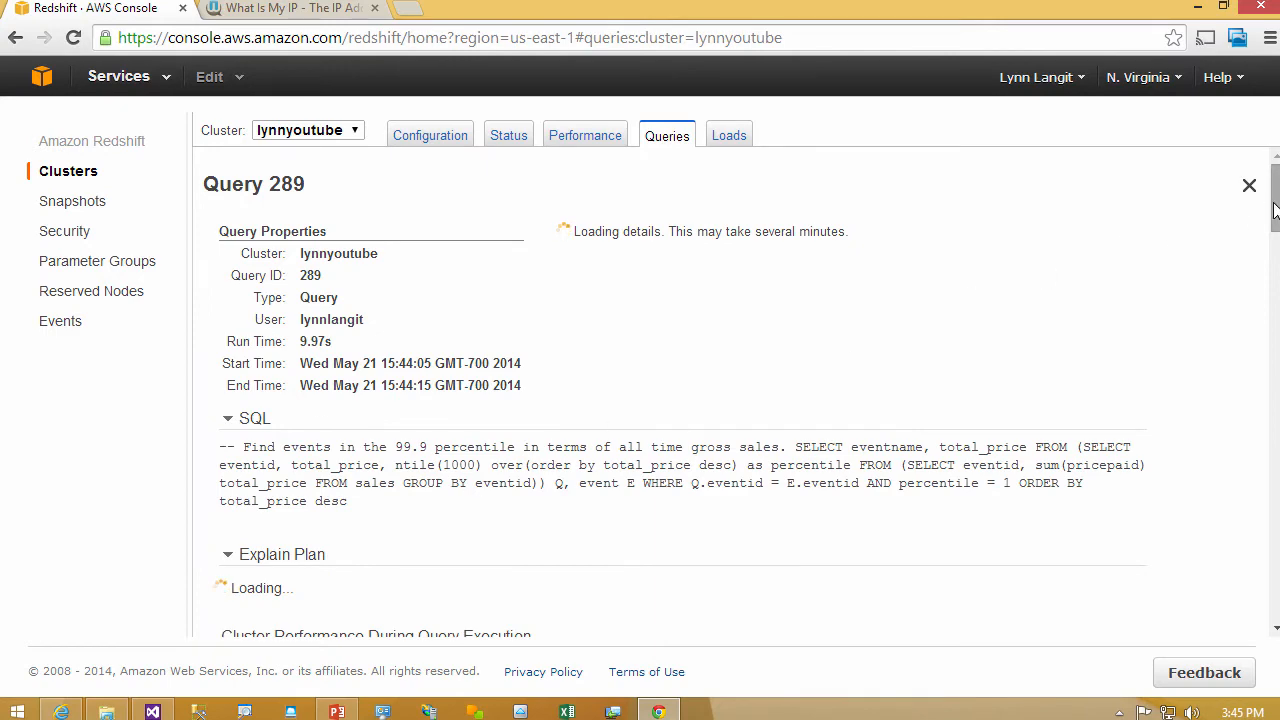
left_click_drag(1275, 210, 1275, 262)
left_click(729, 135)
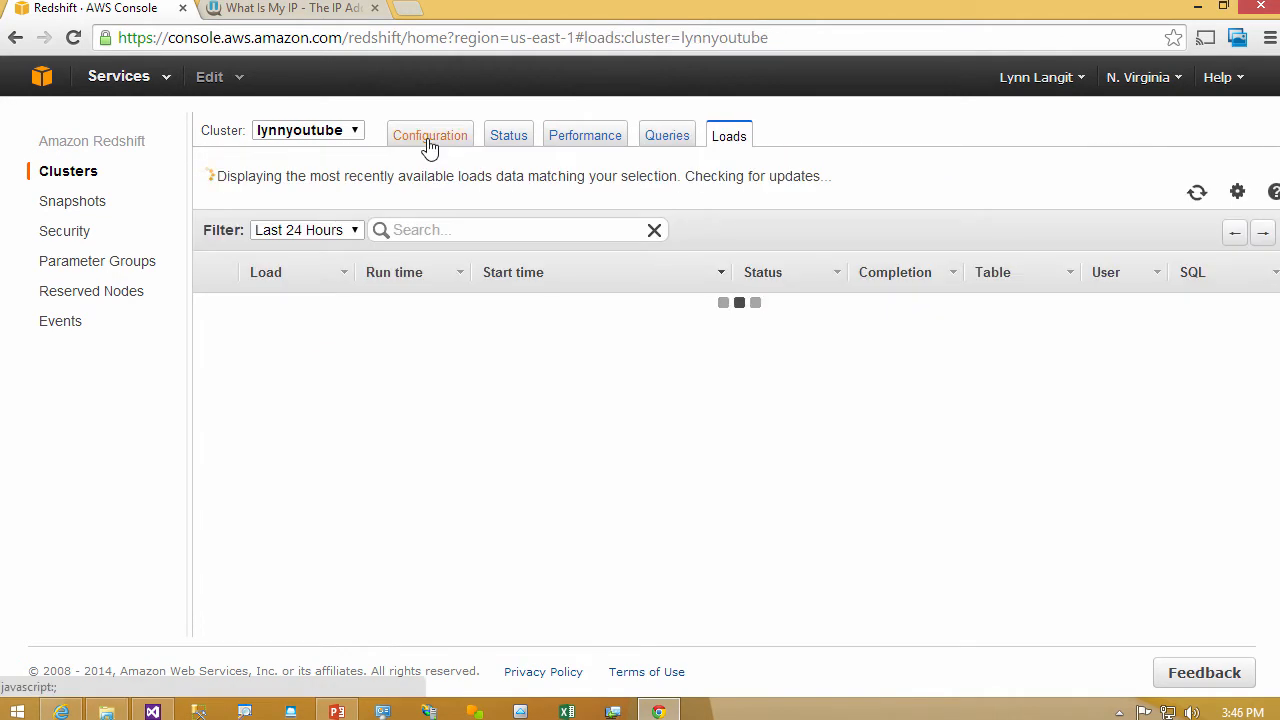
- Resize the lynnyoutube cluster to 5 nodes and reload the page to check its configuration
left_click(430, 140)
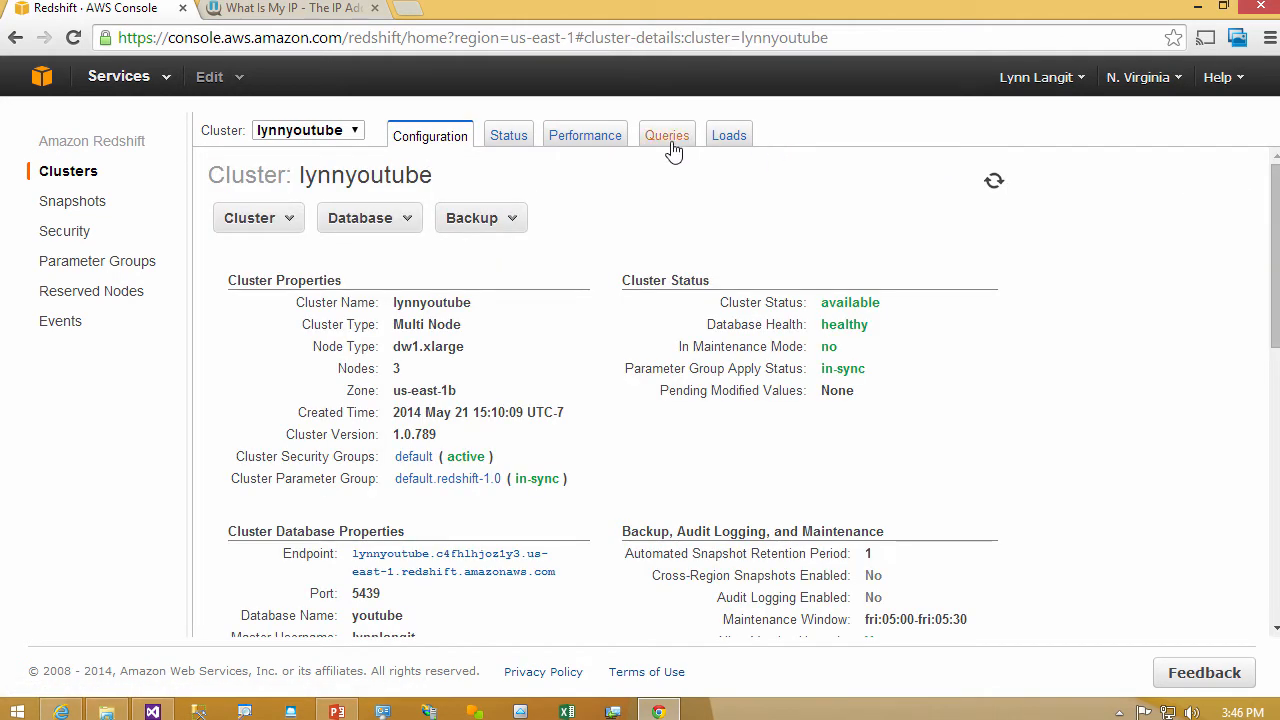
left_click(290, 217)
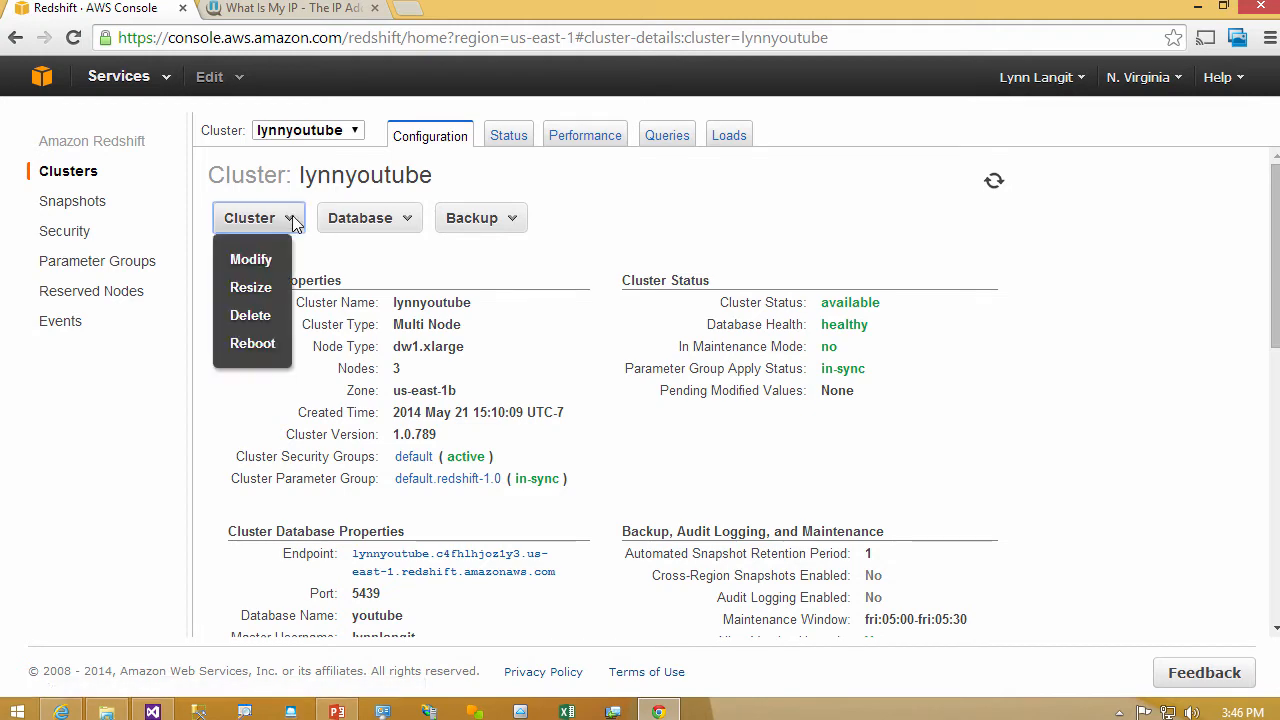
left_click(251, 287)
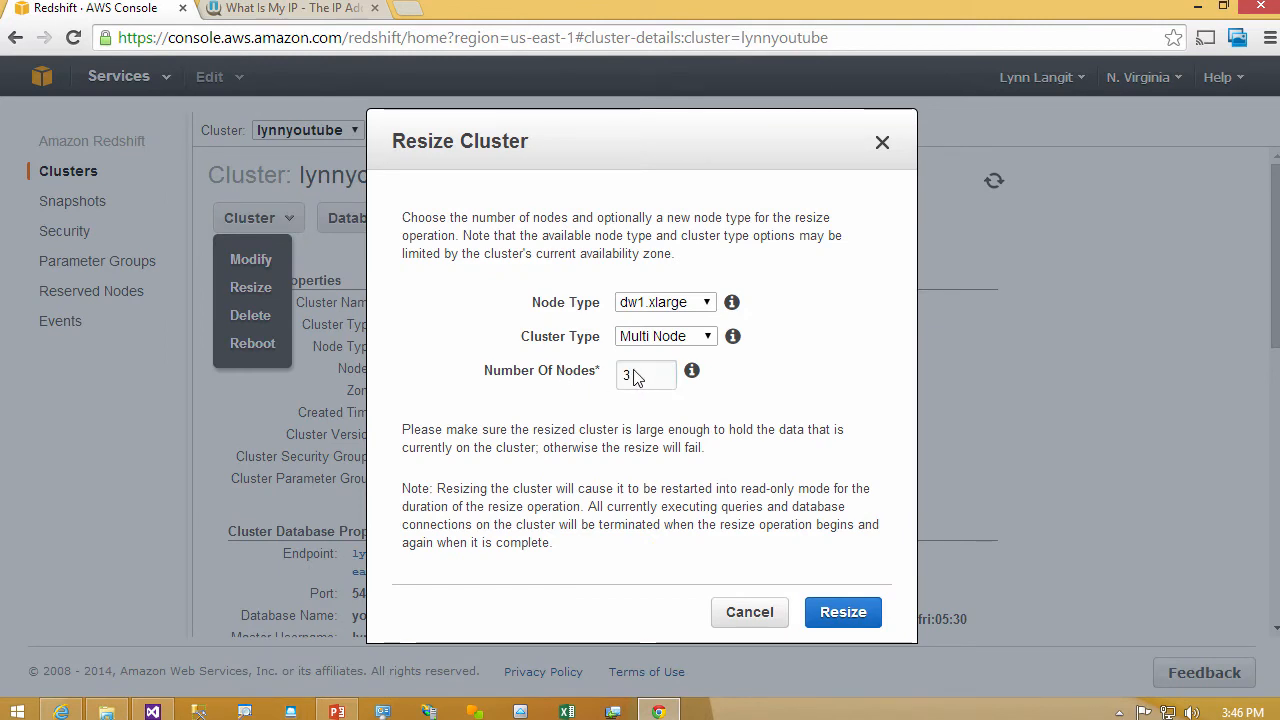
double_click(633, 375)
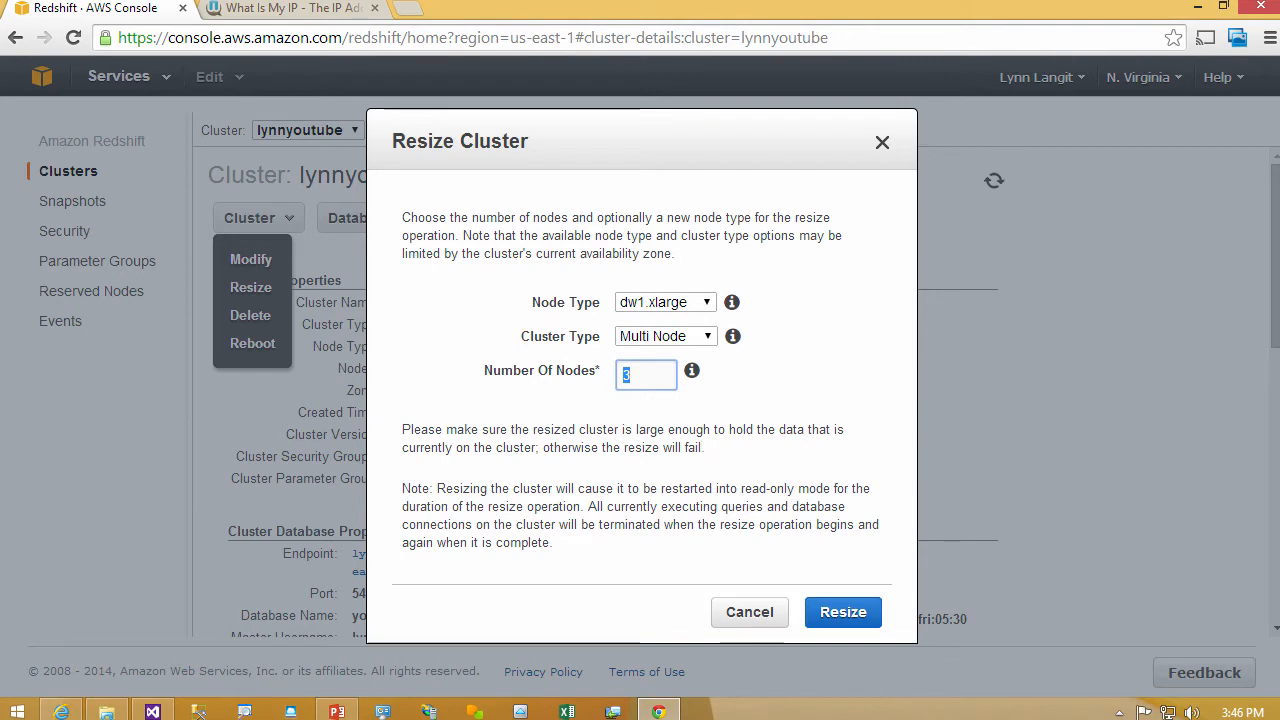
type("5")
left_click(841, 614)
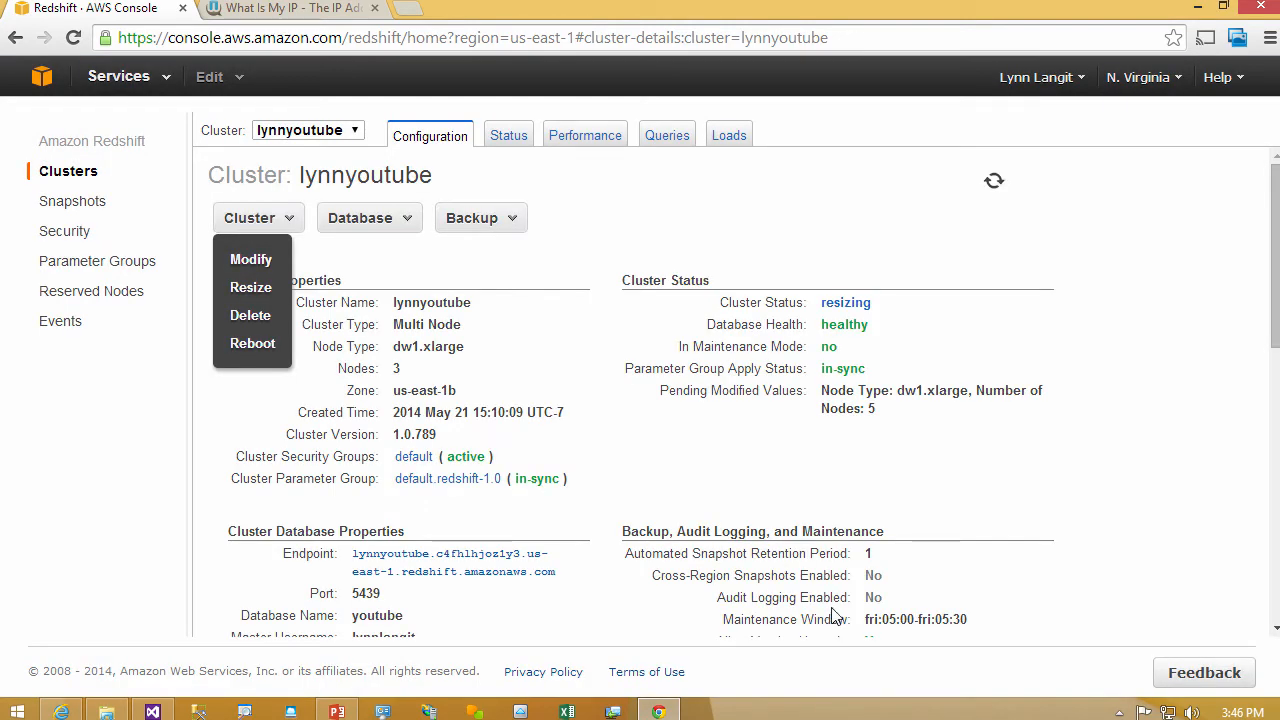
left_click(72, 40)
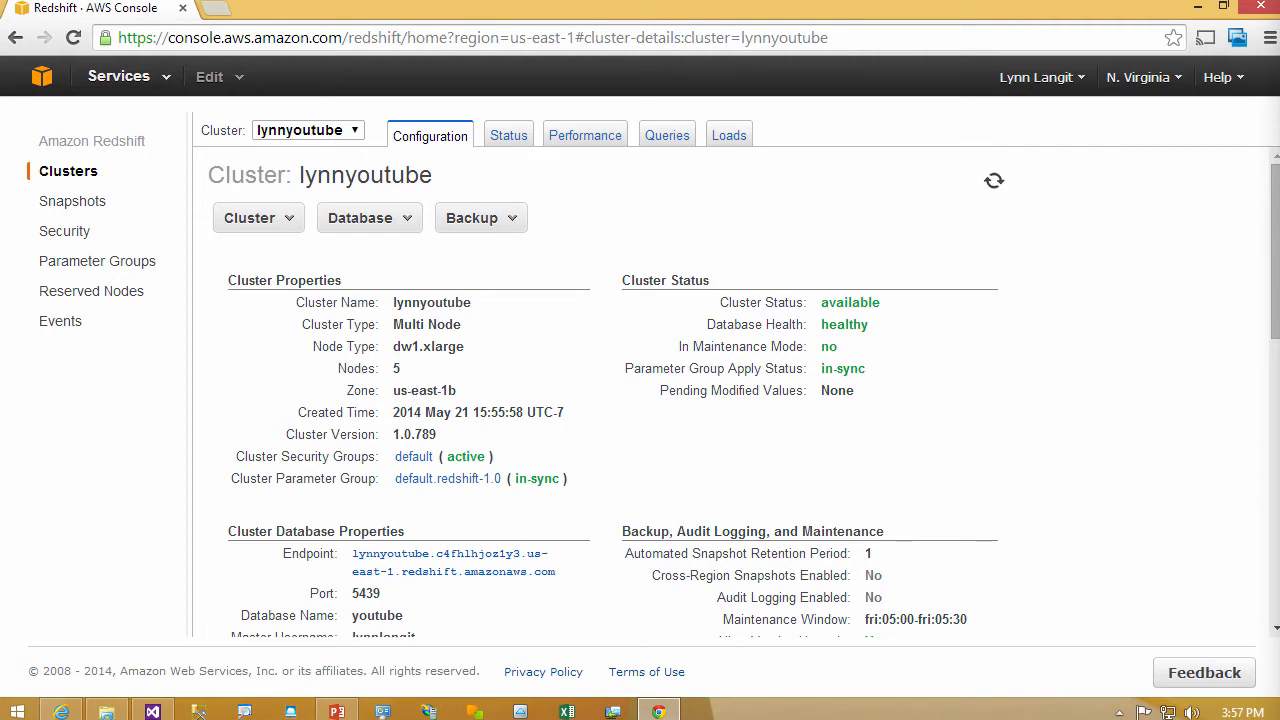
- Switch to SQL Workbench/J and execute the four sample sales queries again on the resized cluster
key("super+Tab")
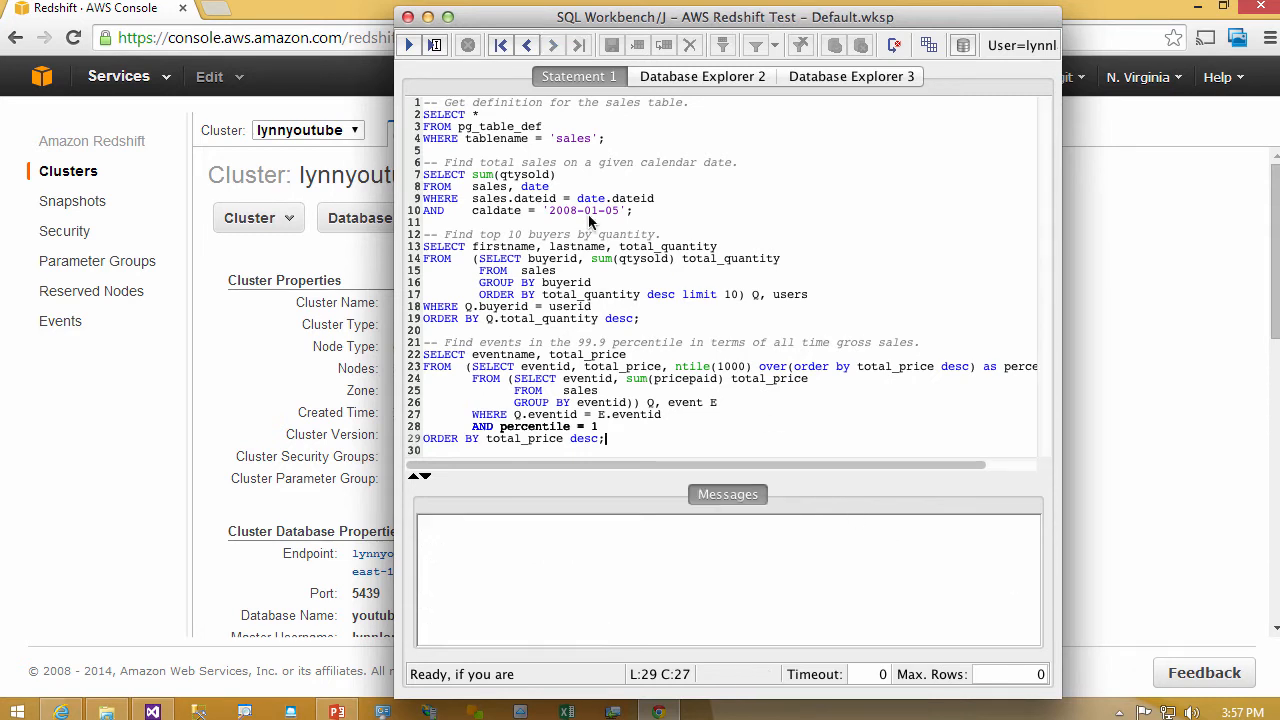
left_click(410, 46)
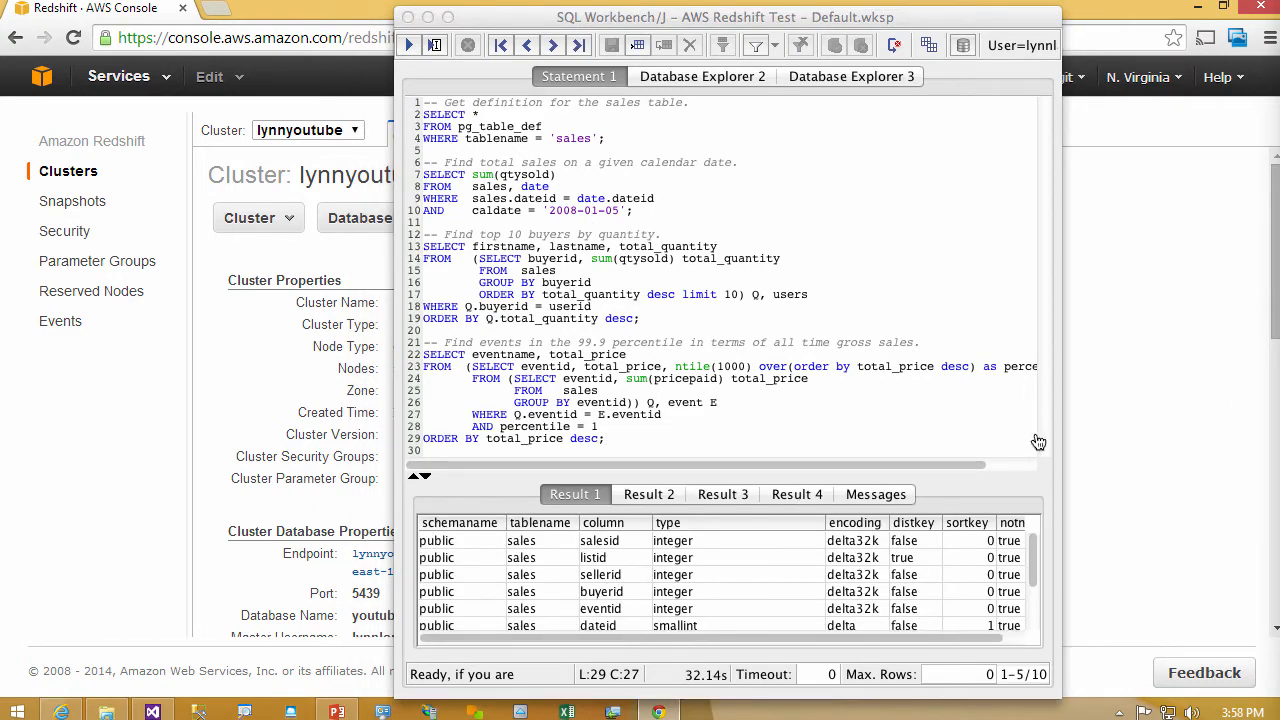
- Switch to the Redshift console, examine the resized cluster's performance graphs down to database connections, and return to the clusters list
left_click(1169, 418)
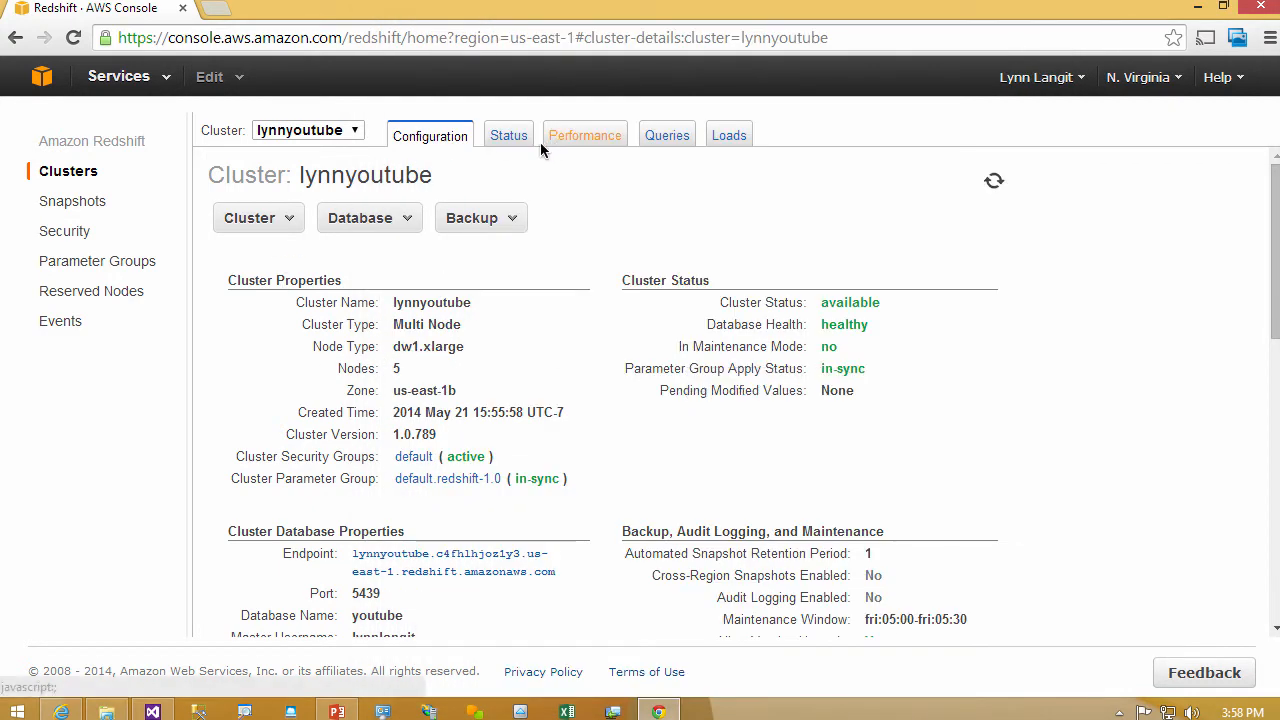
left_click(566, 138)
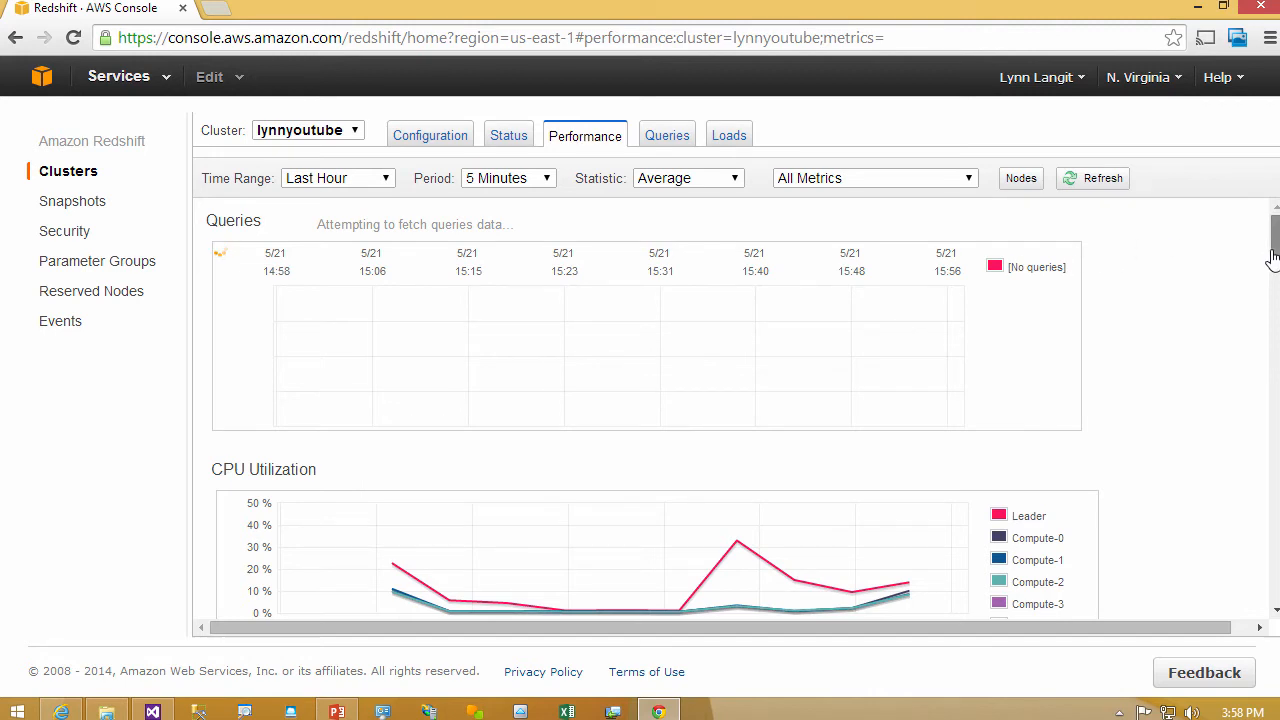
mouse_move(1271, 257)
left_mouse_down()
mouse_move(1257, 400)
mouse_move(1254, 248)
left_mouse_up()
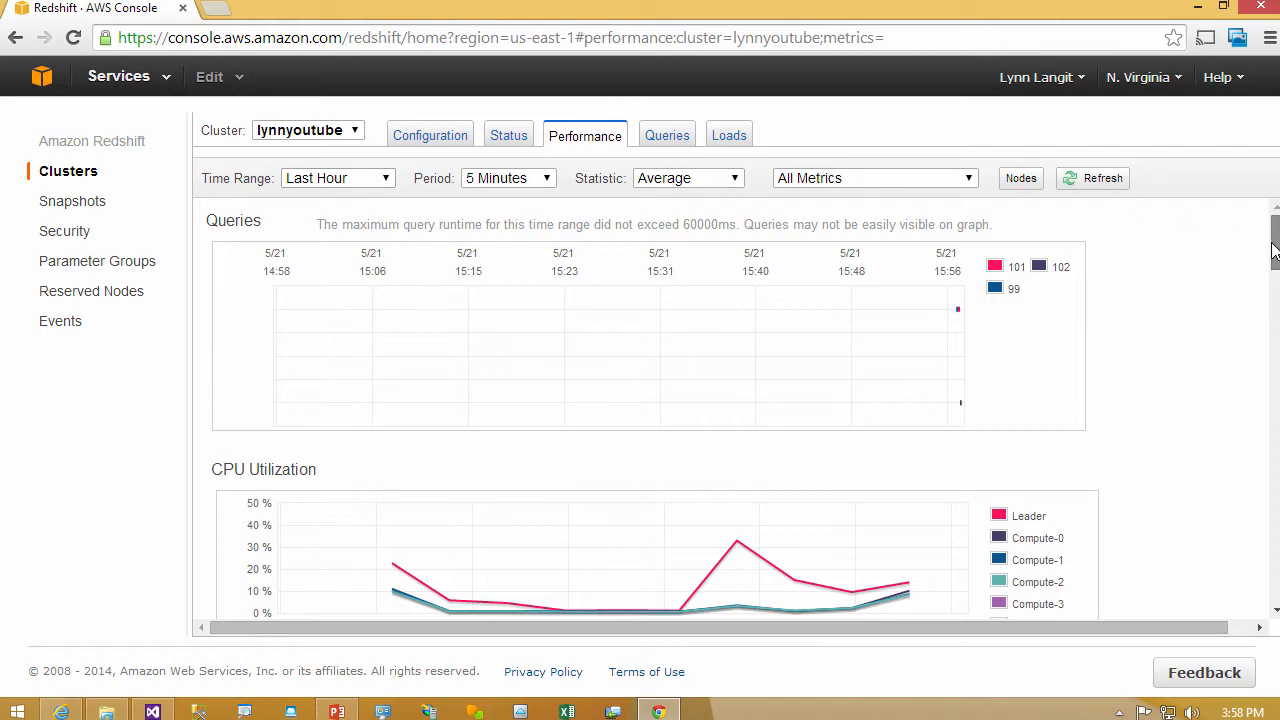
left_click_drag(1276, 242, 1274, 498)
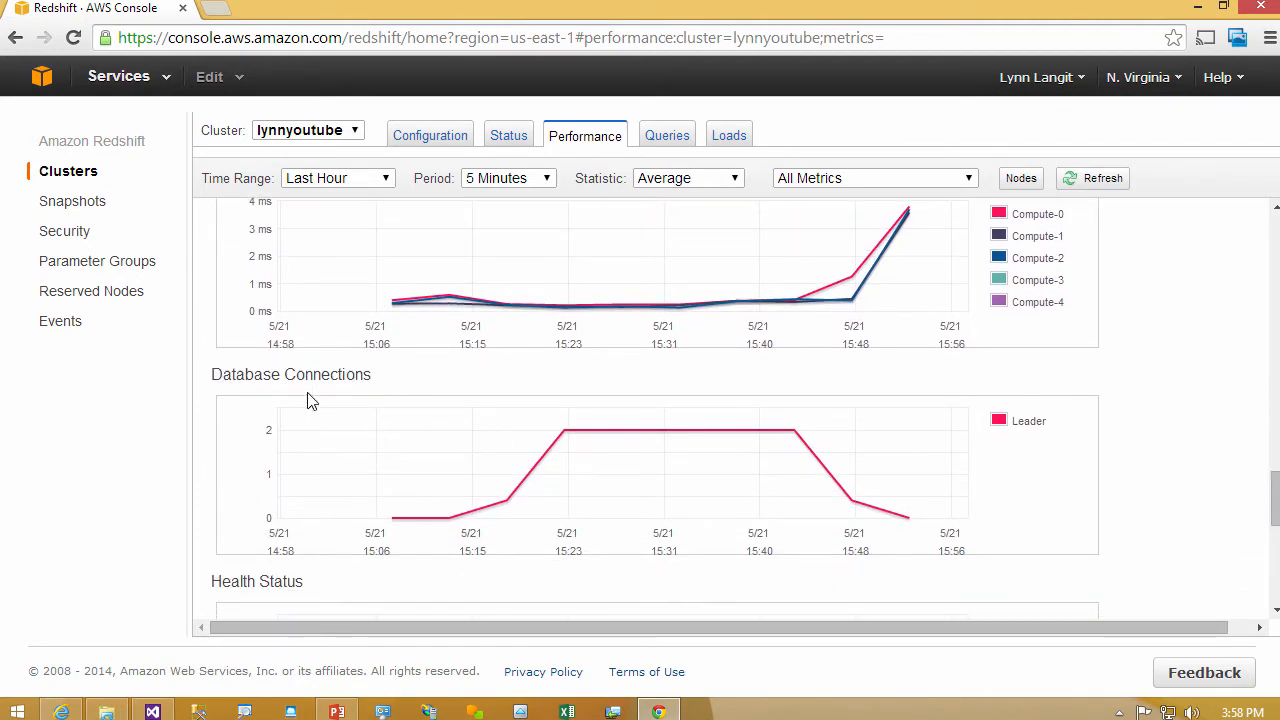
left_click(42, 80)
left_click(398, 292)
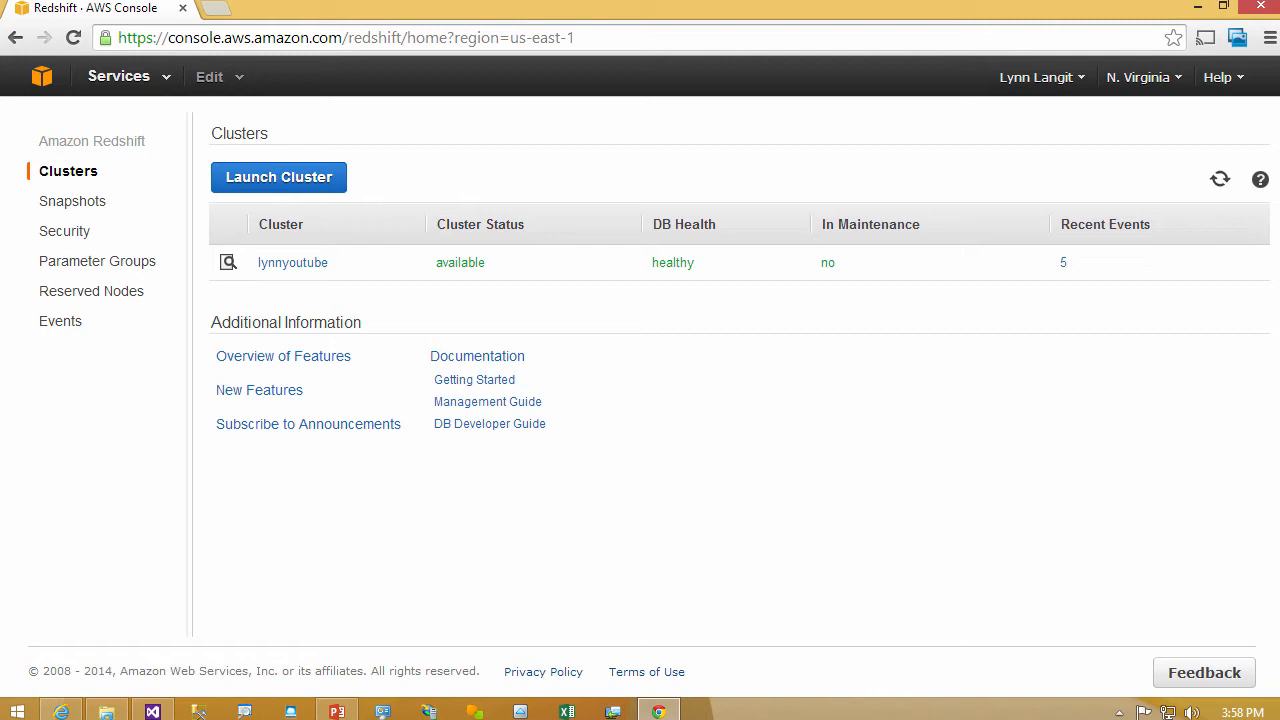
- Switch to SQL Workbench/J and close it, saving the changed connection profiles
key("alt+Tab")
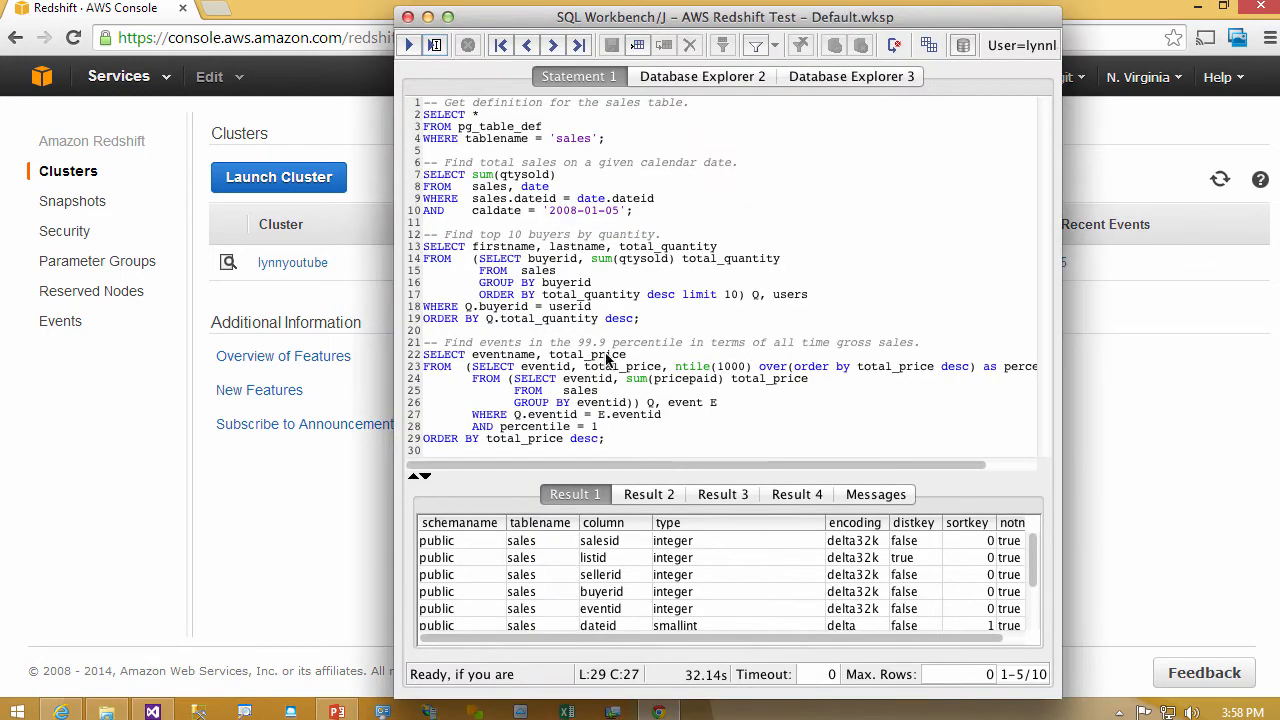
left_click(407, 17)
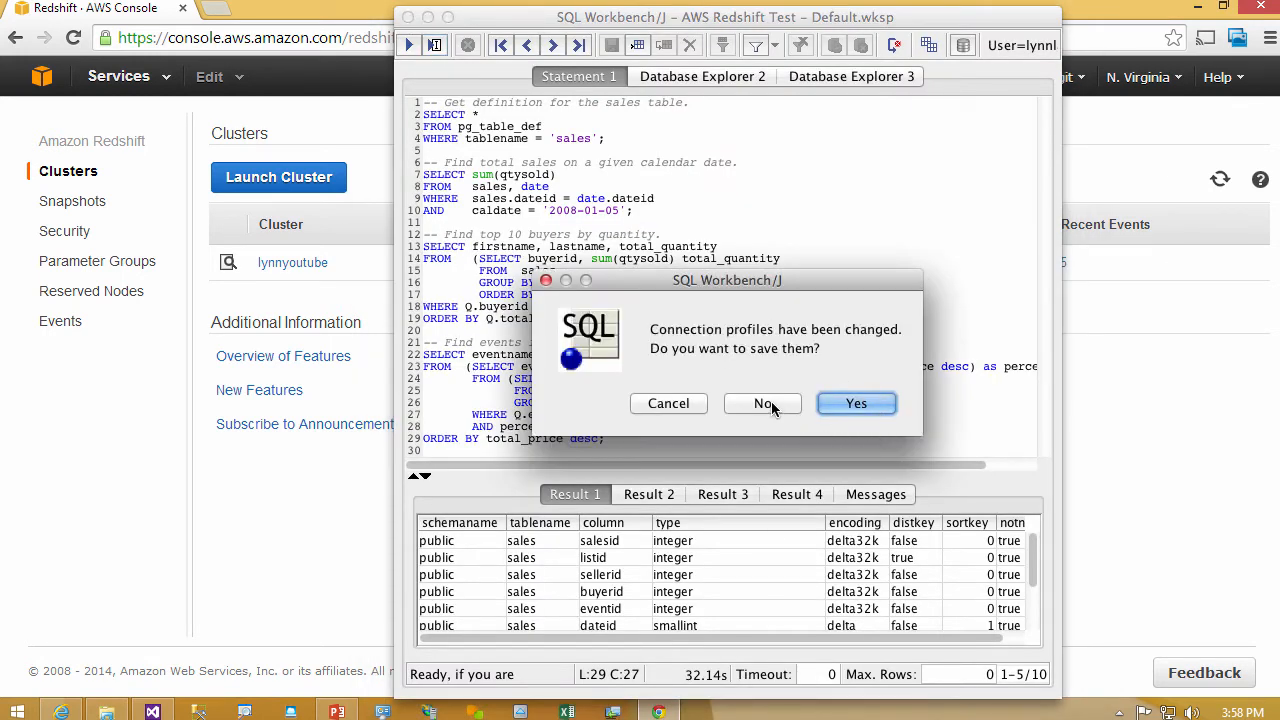
left_click(826, 403)
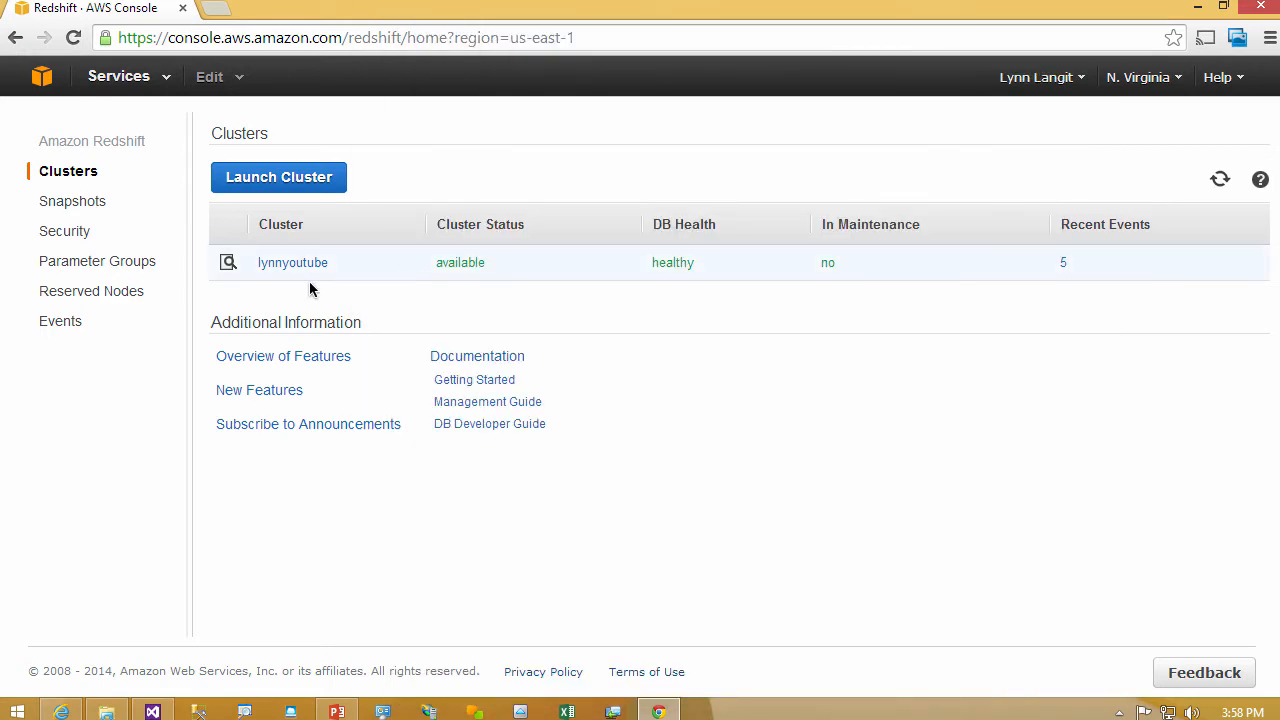
left_click(457, 272)
left_click(293, 230)
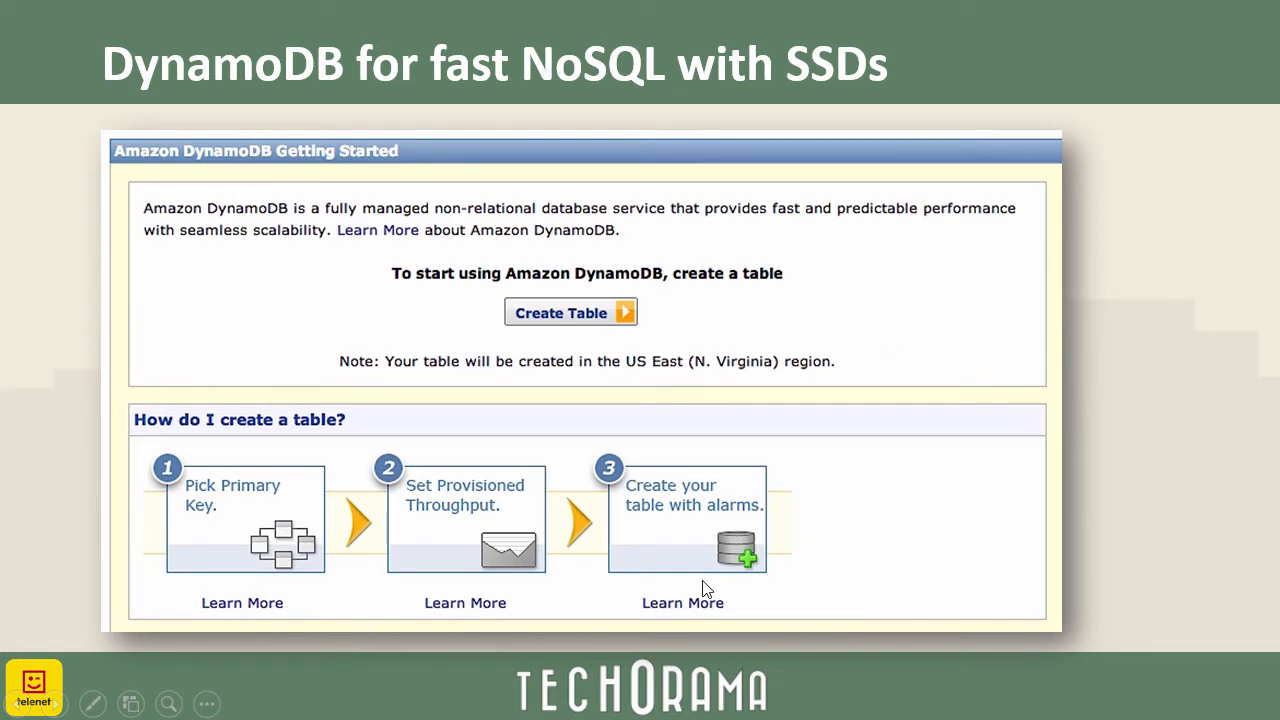
left_click(820, 603)
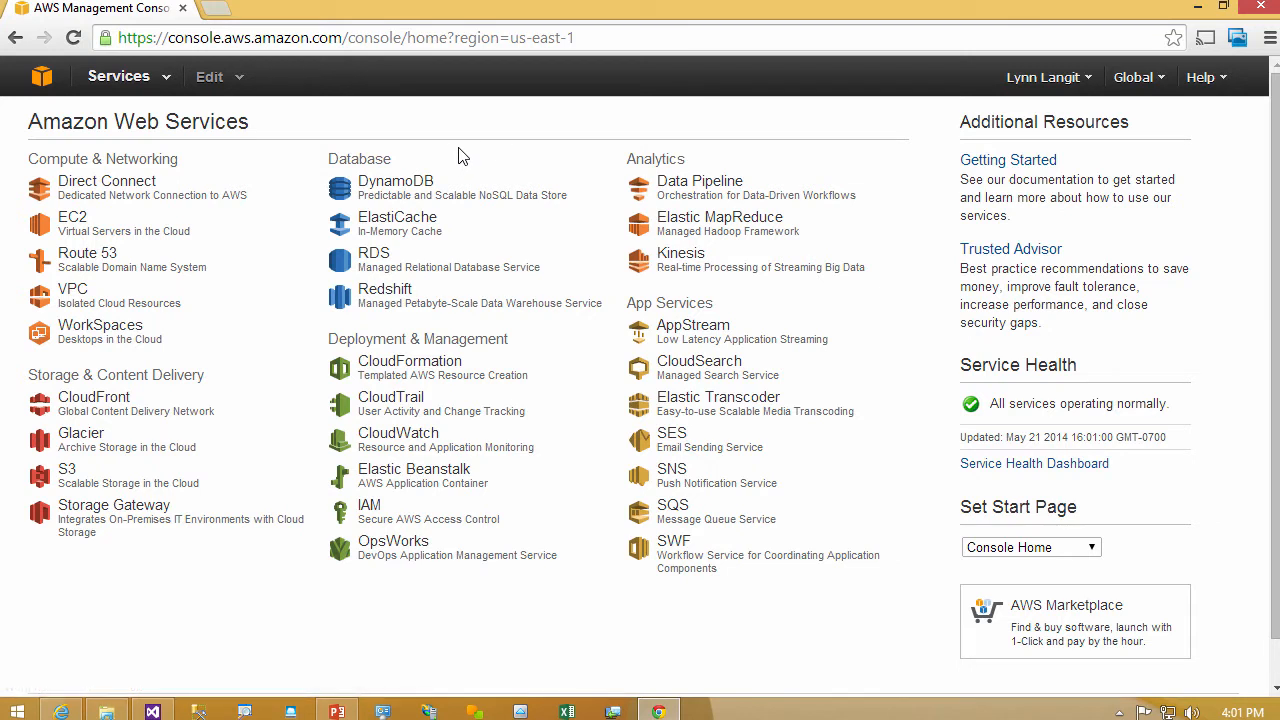
- Open DynamoDB and begin creating a table named customers with the String hash attribute customerid
left_click(410, 188)
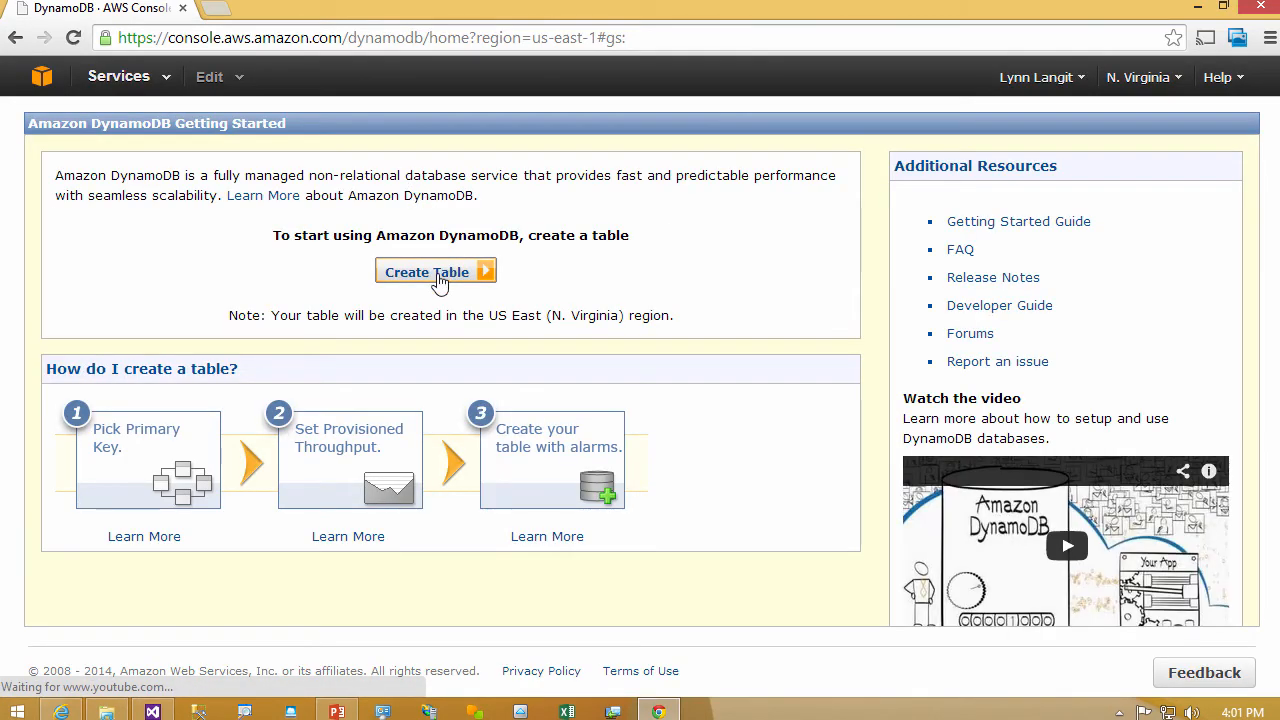
left_click(438, 273)
type("customers")
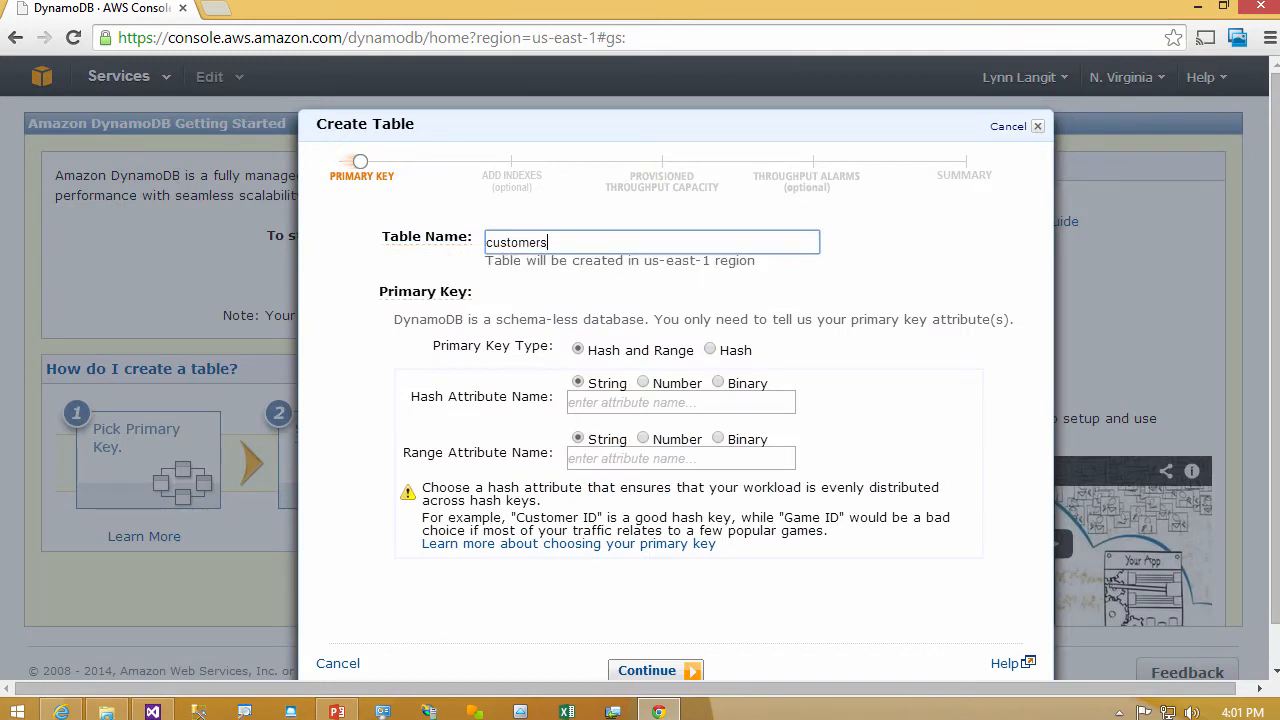
key("Tab")
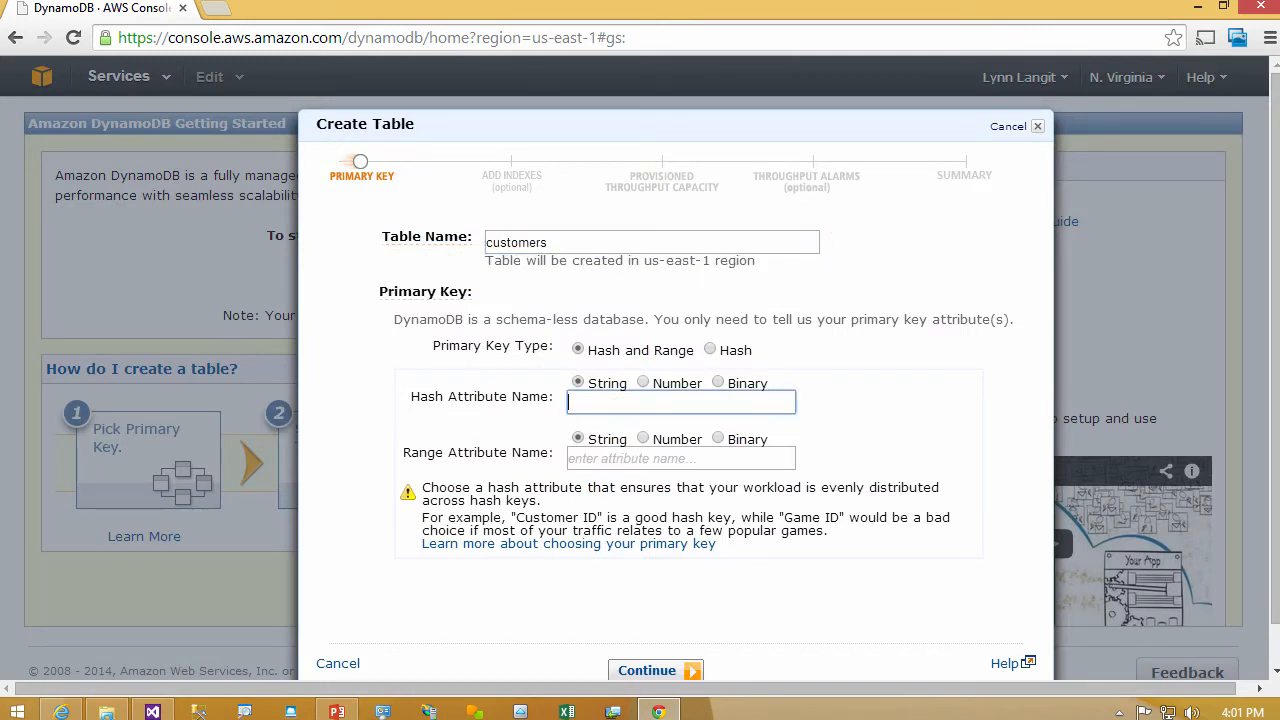
type("customerid")
key("Tab")
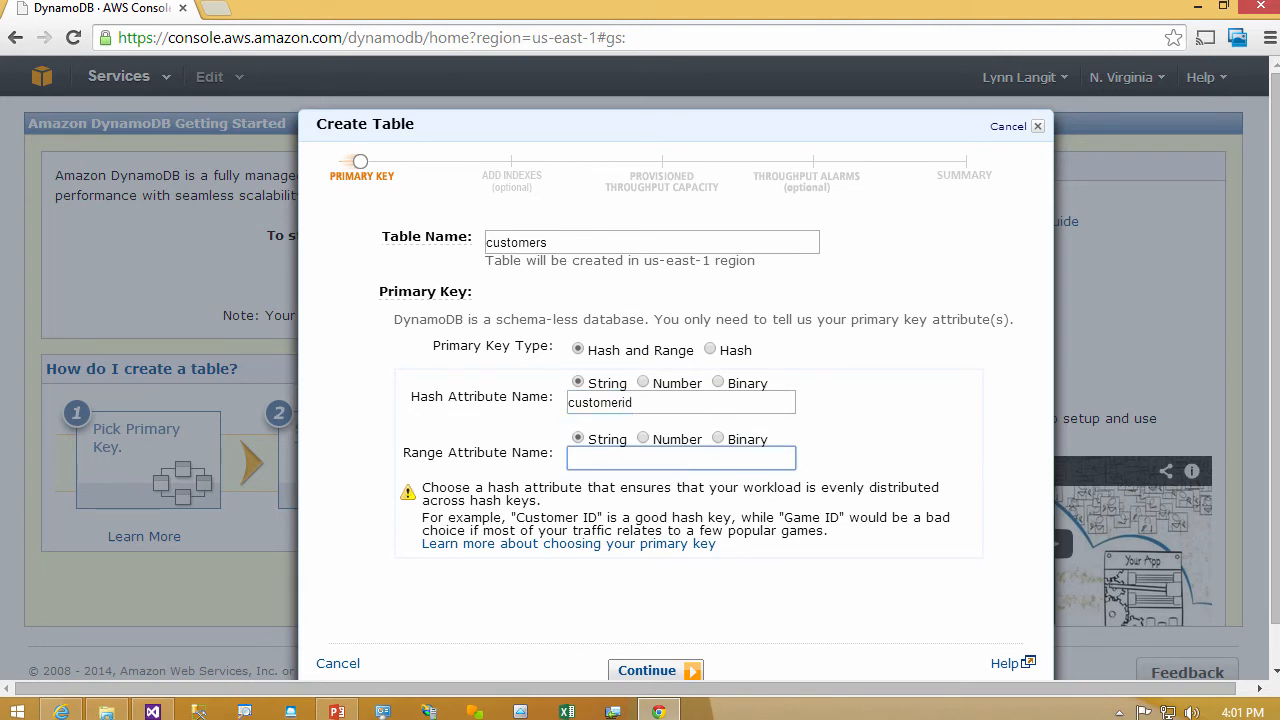
- Set the String range attribute to customerregion and proceed to the optional indexes
type("customerregion")
left_click(660, 672)
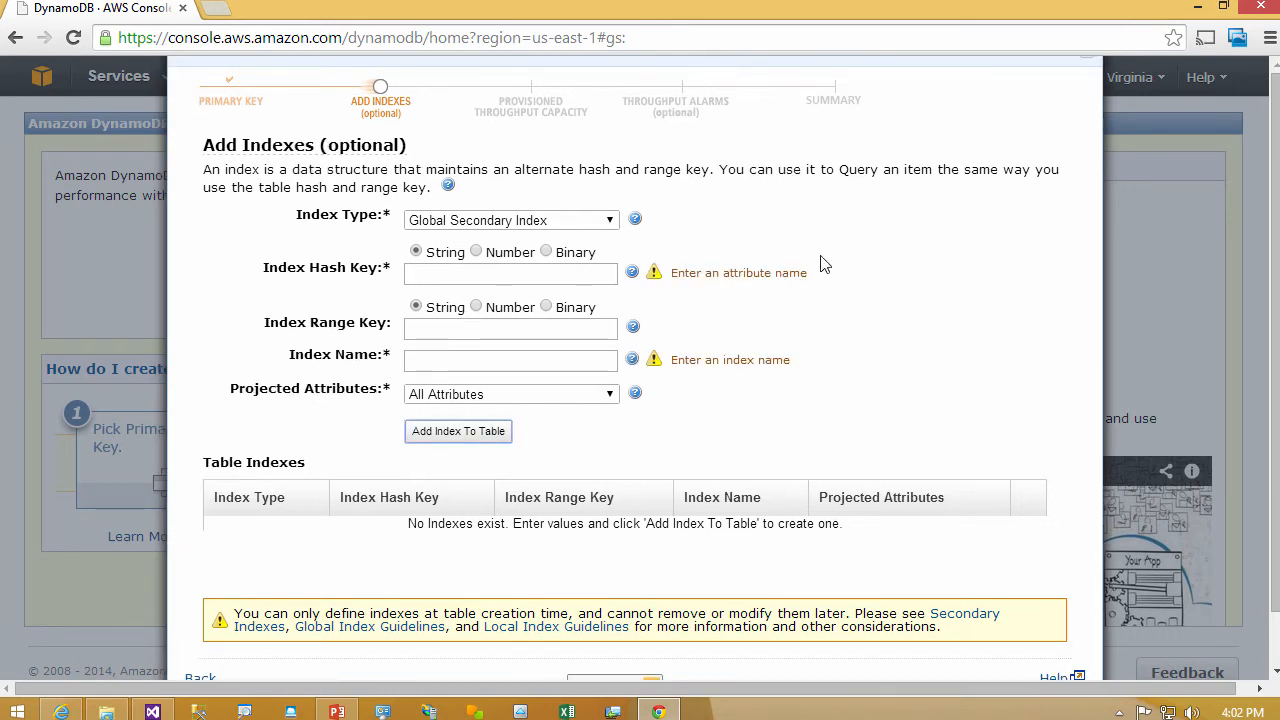
- Skip the indexes, provision 100 read and 100 write capacity units, and create the table with basic alarms at 80%
left_click(611, 680)
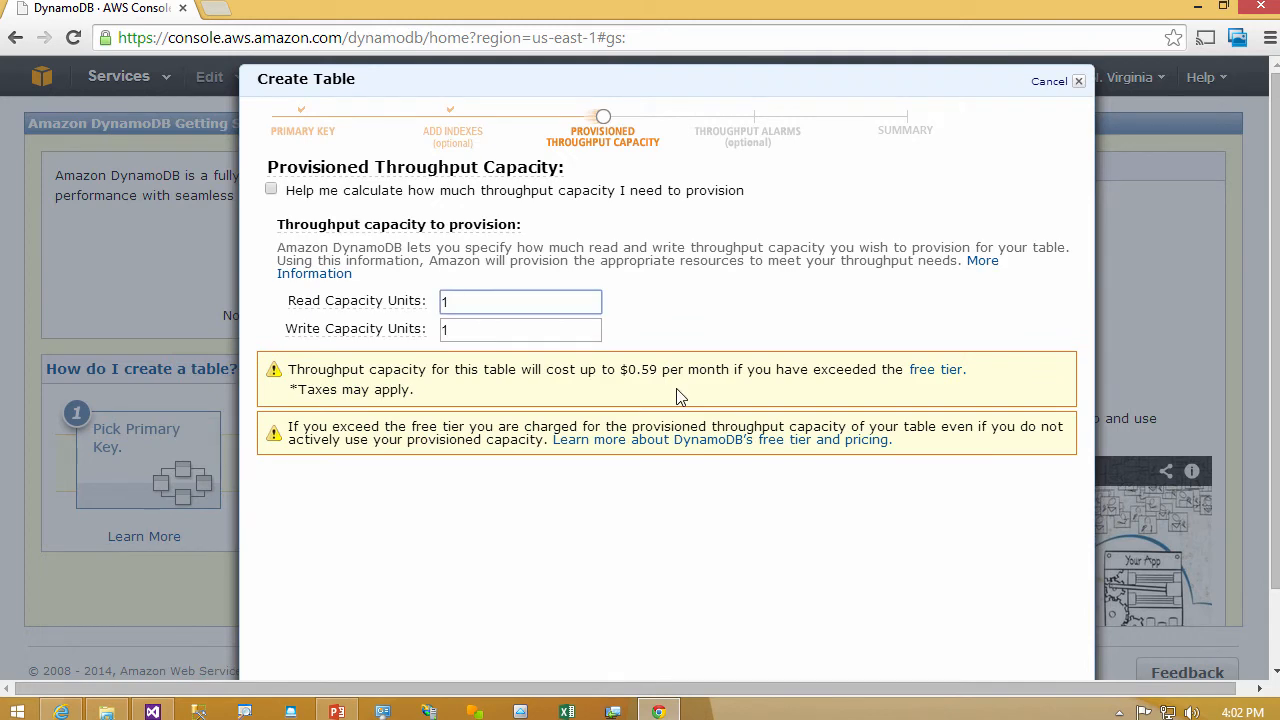
left_click(271, 190)
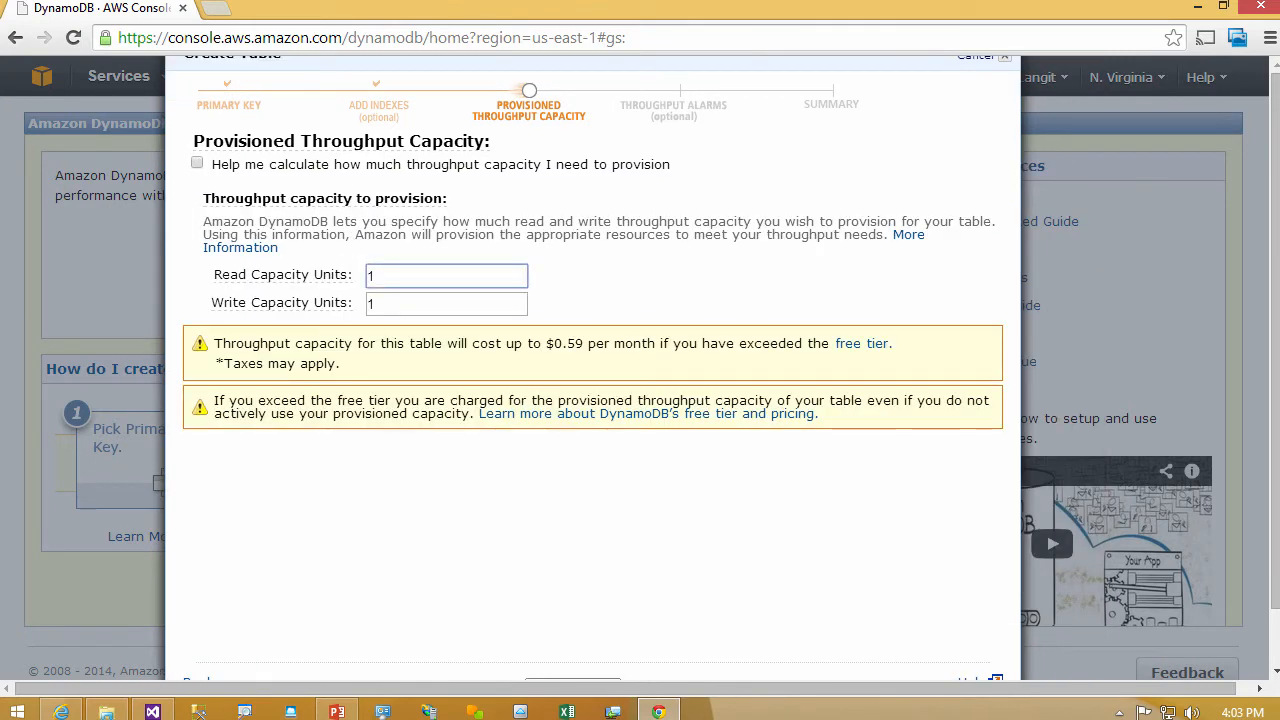
type("00")
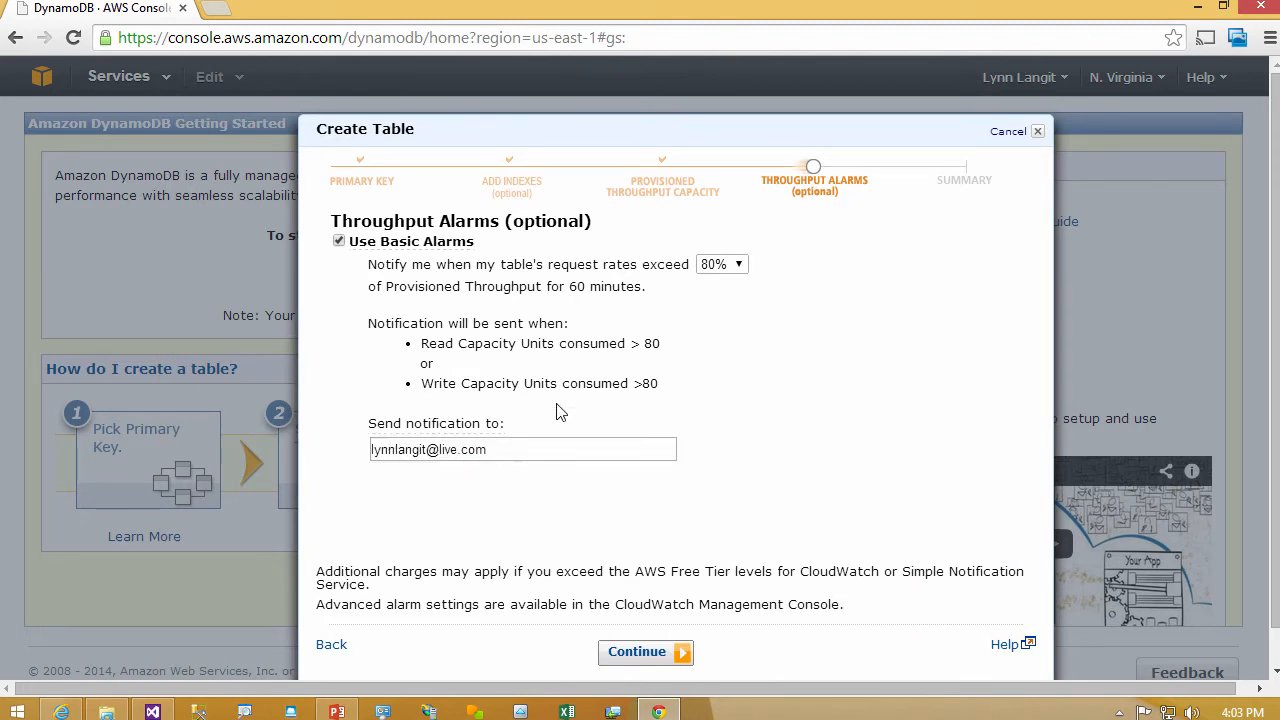
left_click(627, 655)
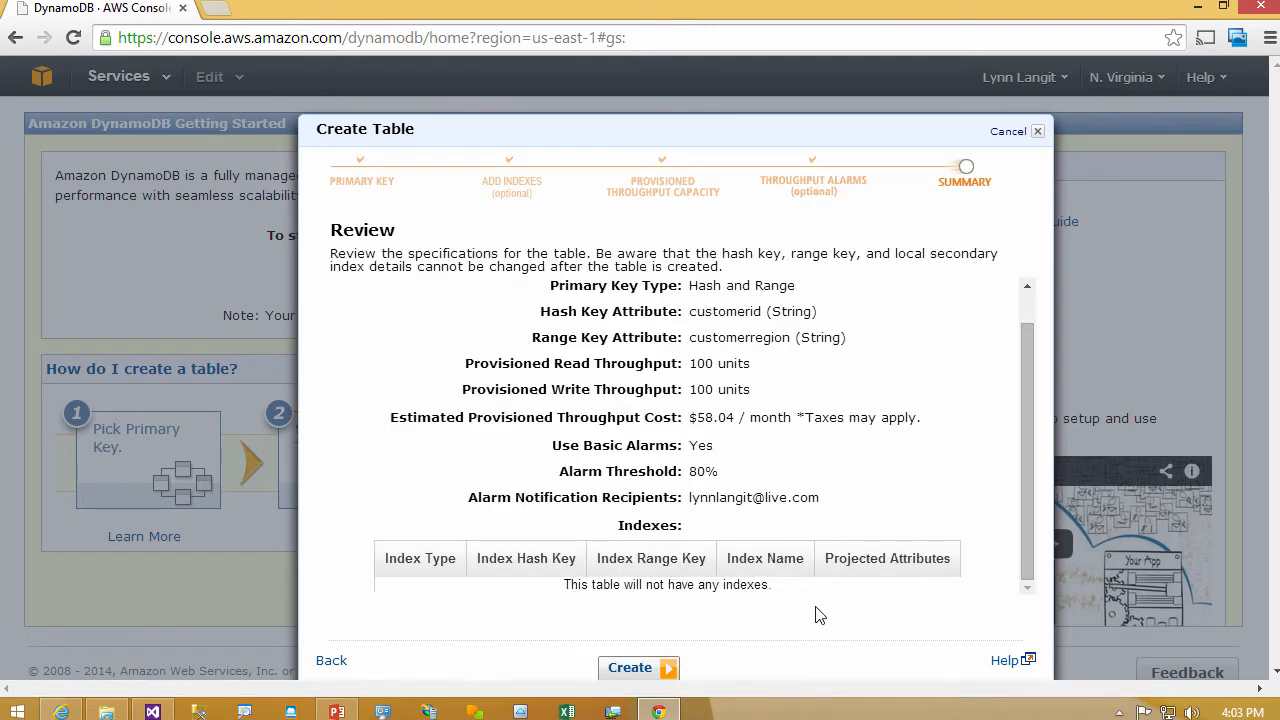
left_click(640, 668)
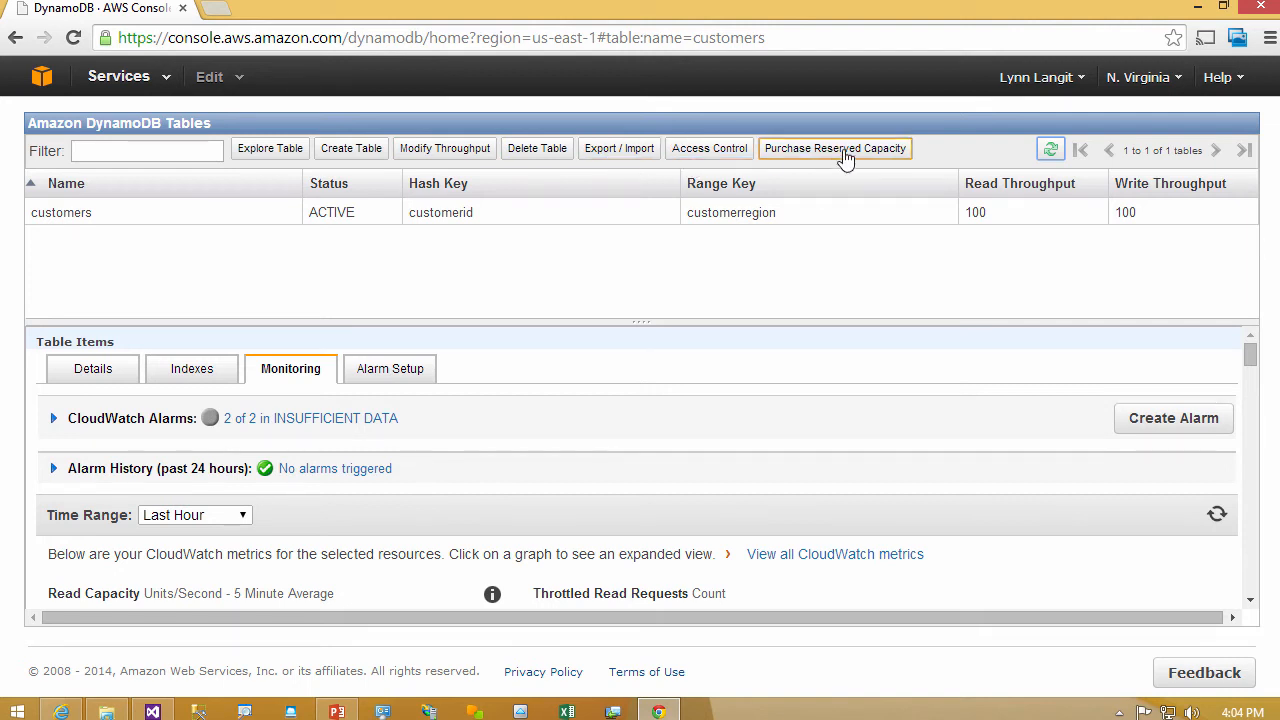
- Explore the customers table and start a new item with customerid 1 and customerregion california
left_click(287, 154)
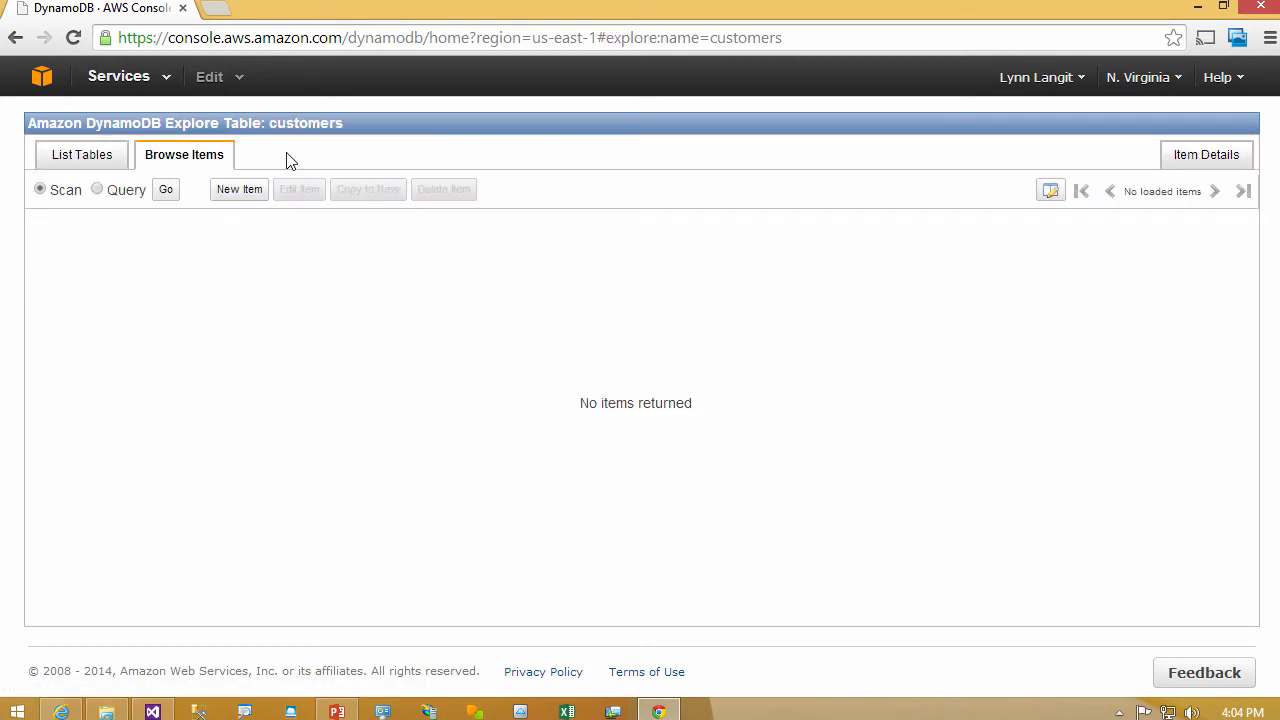
left_click(240, 189)
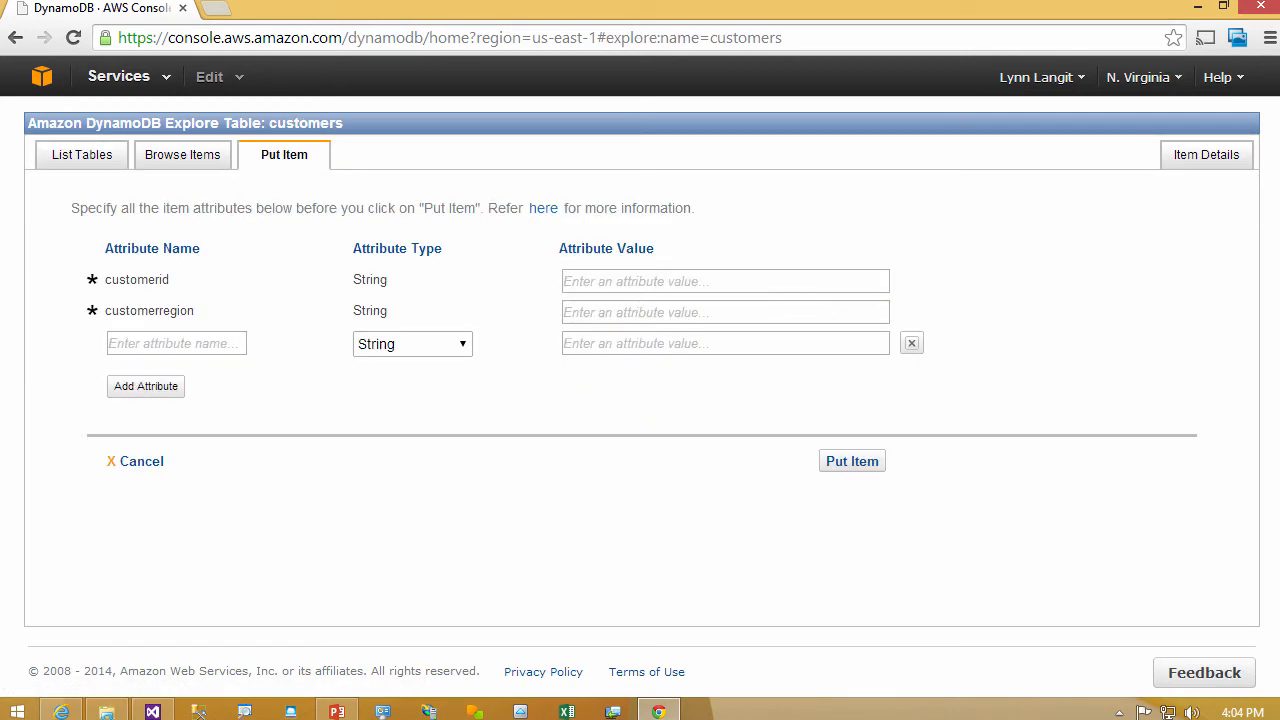
left_click(640, 282)
type("1")
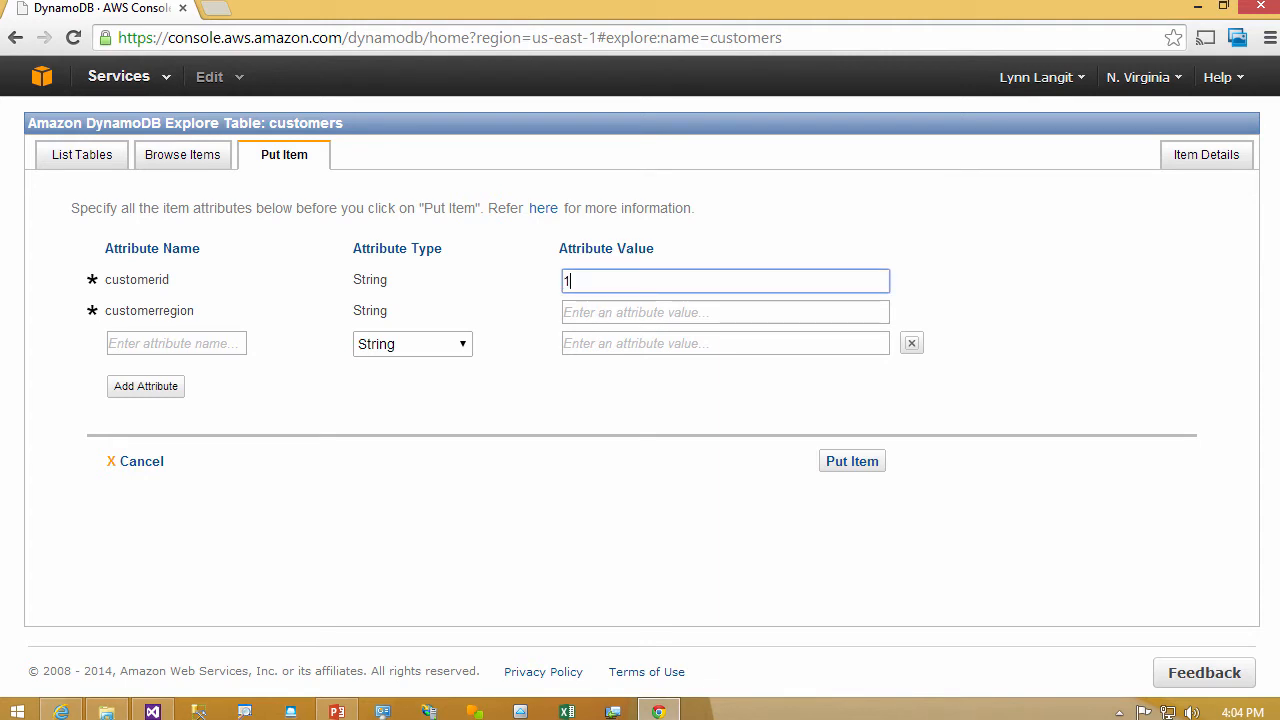
key("Tab")
type("california")
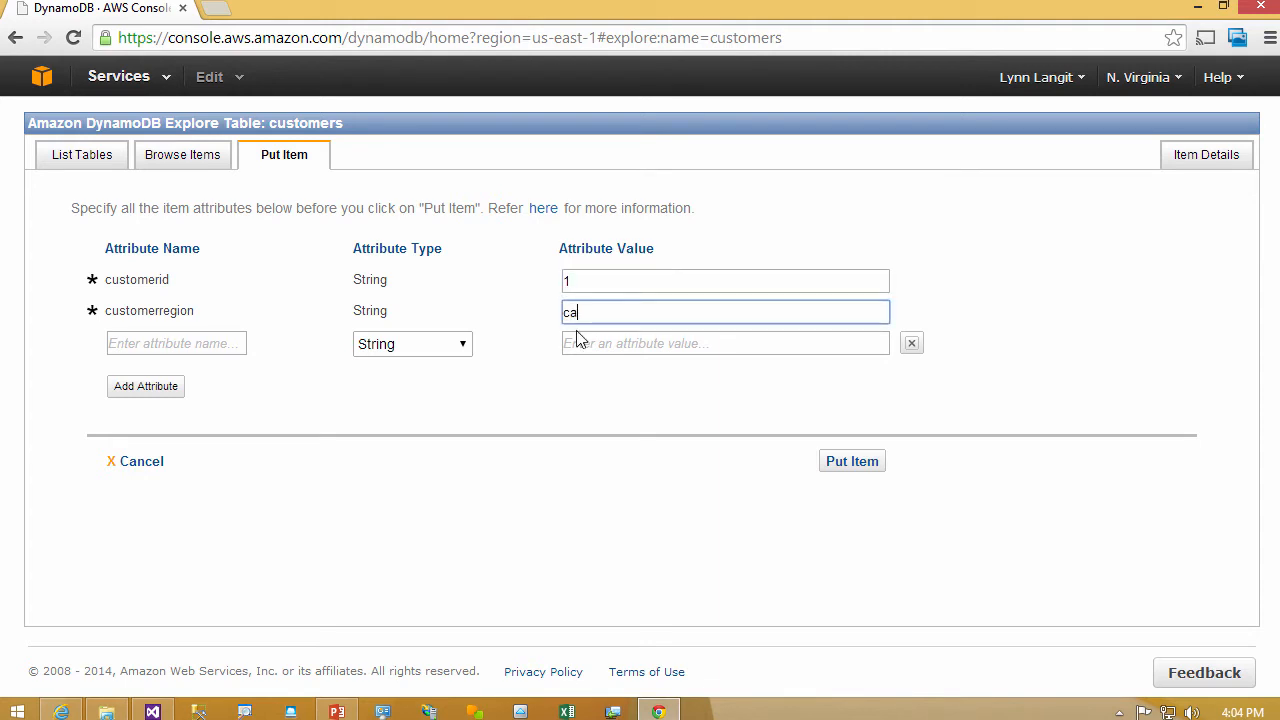
- Add a customername attribute with the customer's surname and a customerdrink attribute with vodka, and put the item into the table
left_click(176, 392)
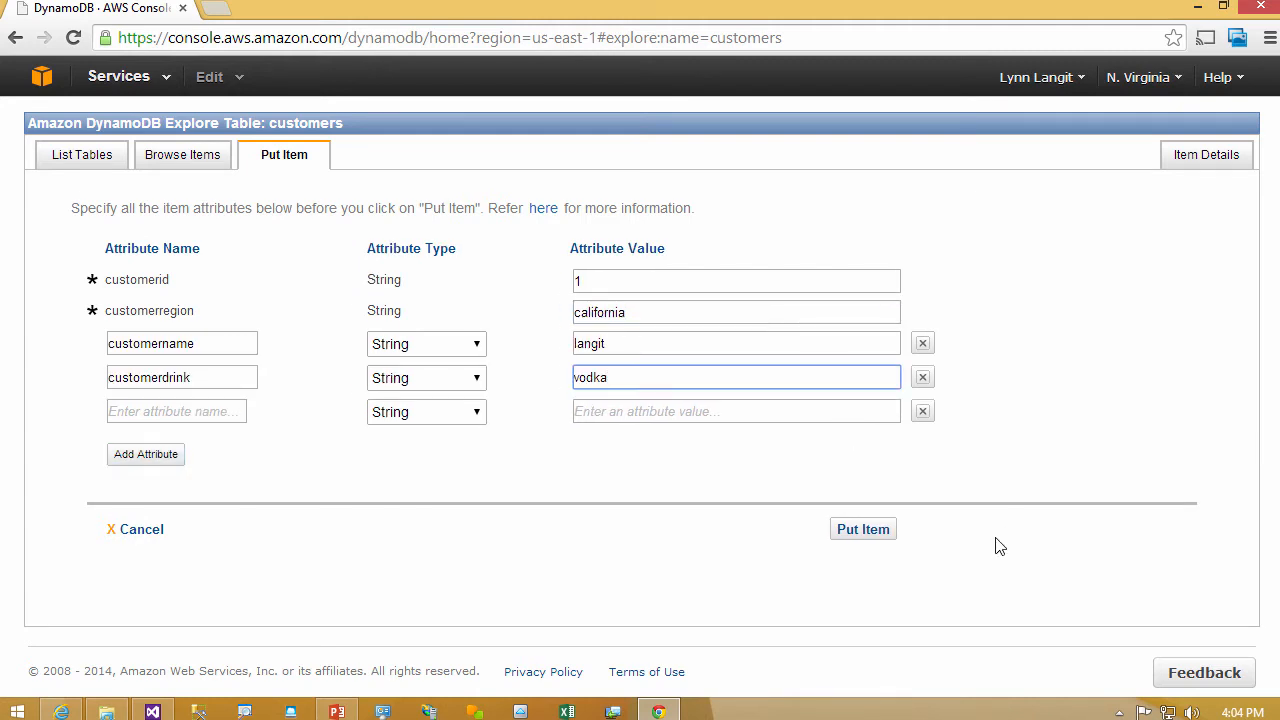
left_click(855, 533)
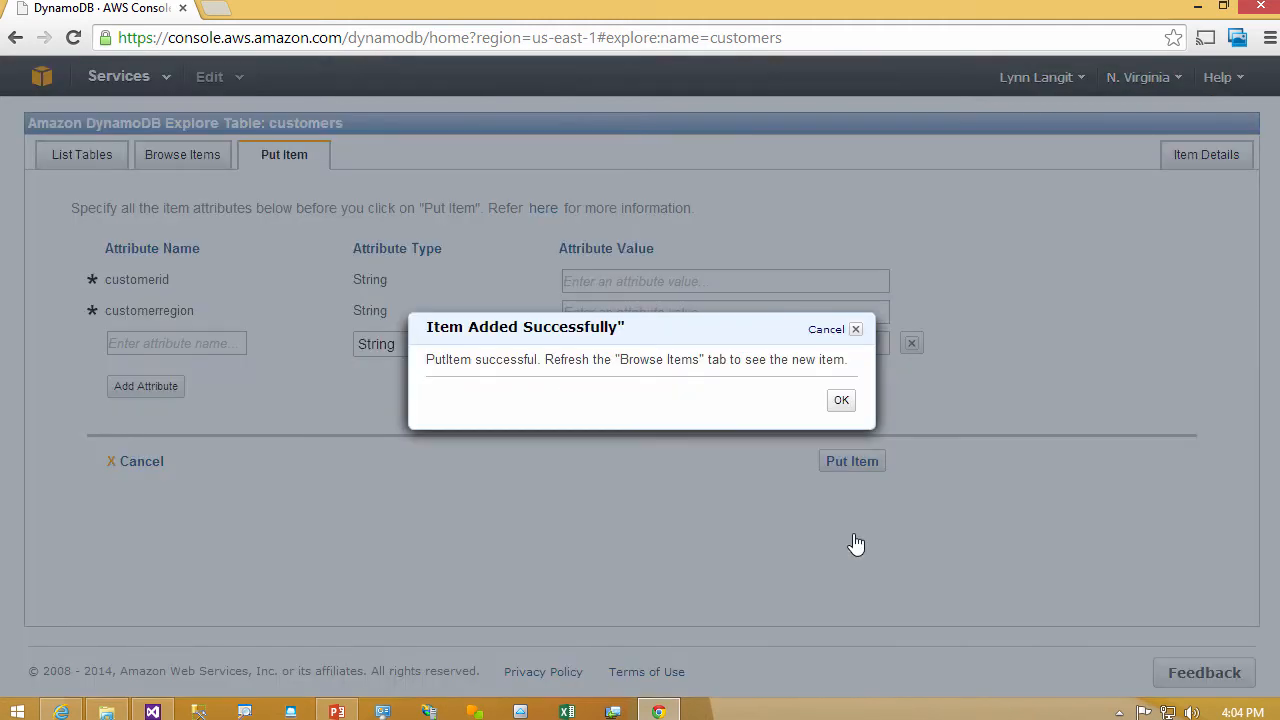
left_click(841, 401)
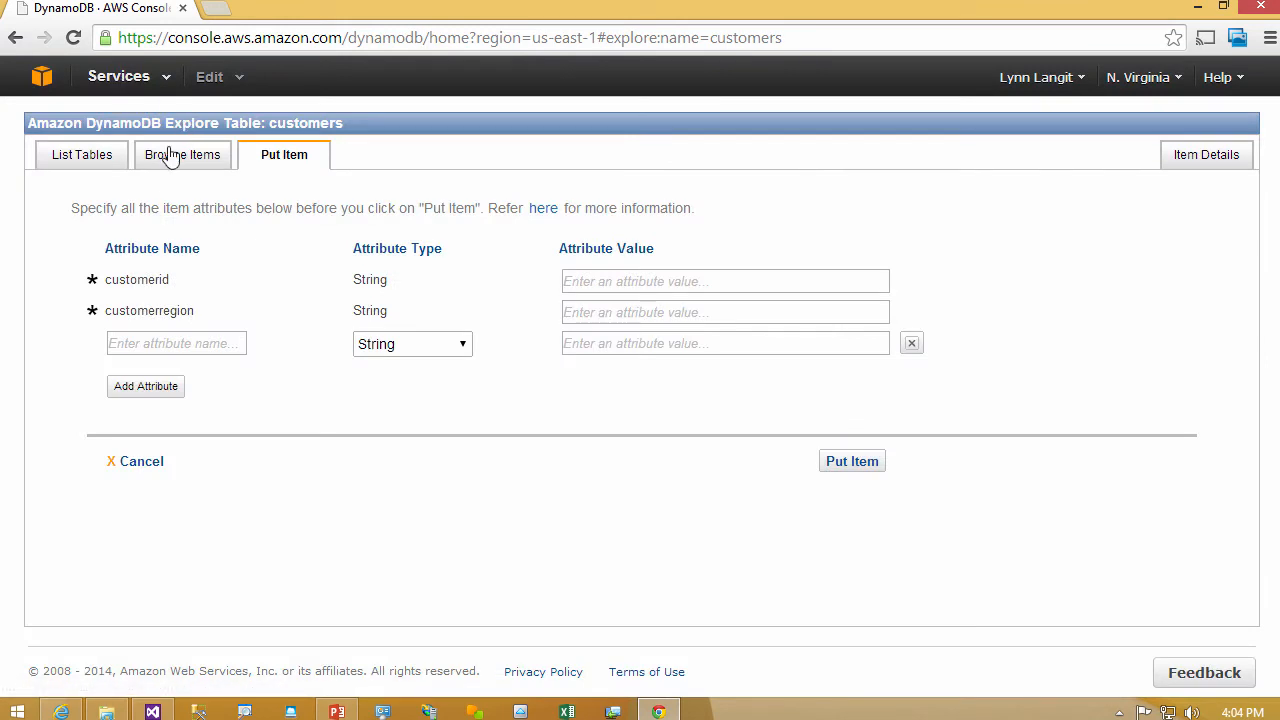
- Scan the customers table to view its items and return to the tables list
left_click(170, 158)
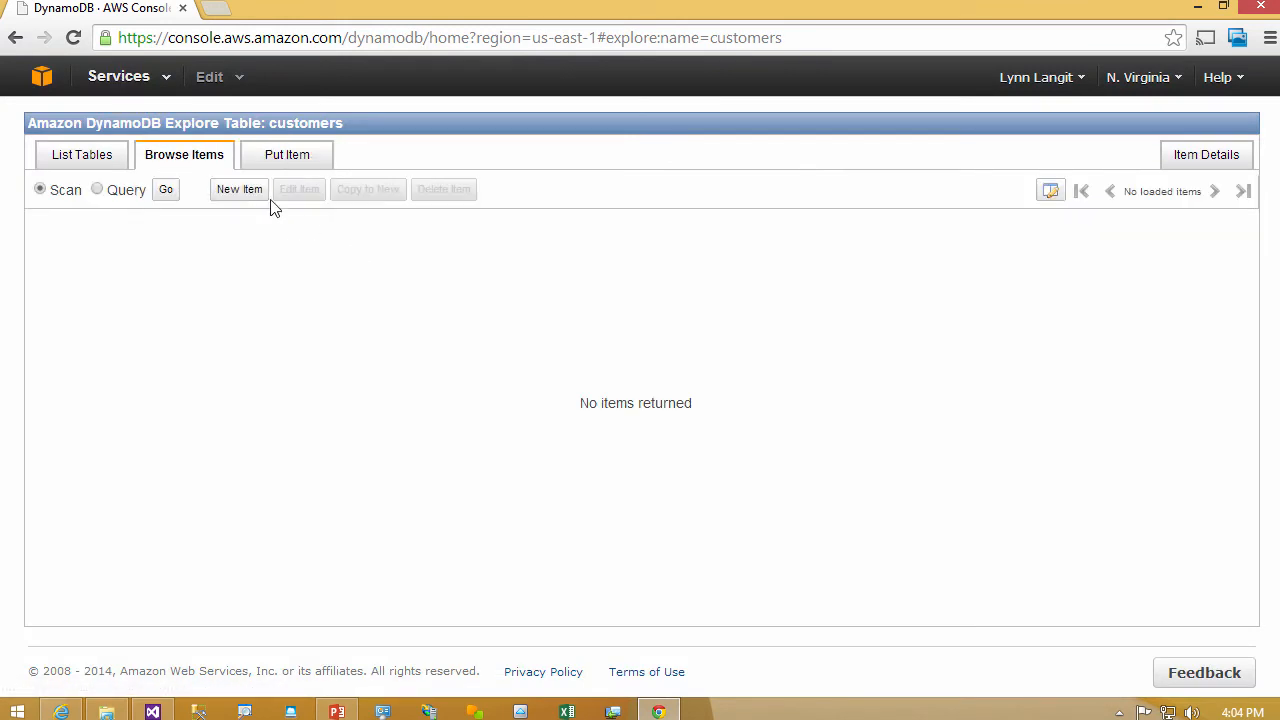
left_click(165, 191)
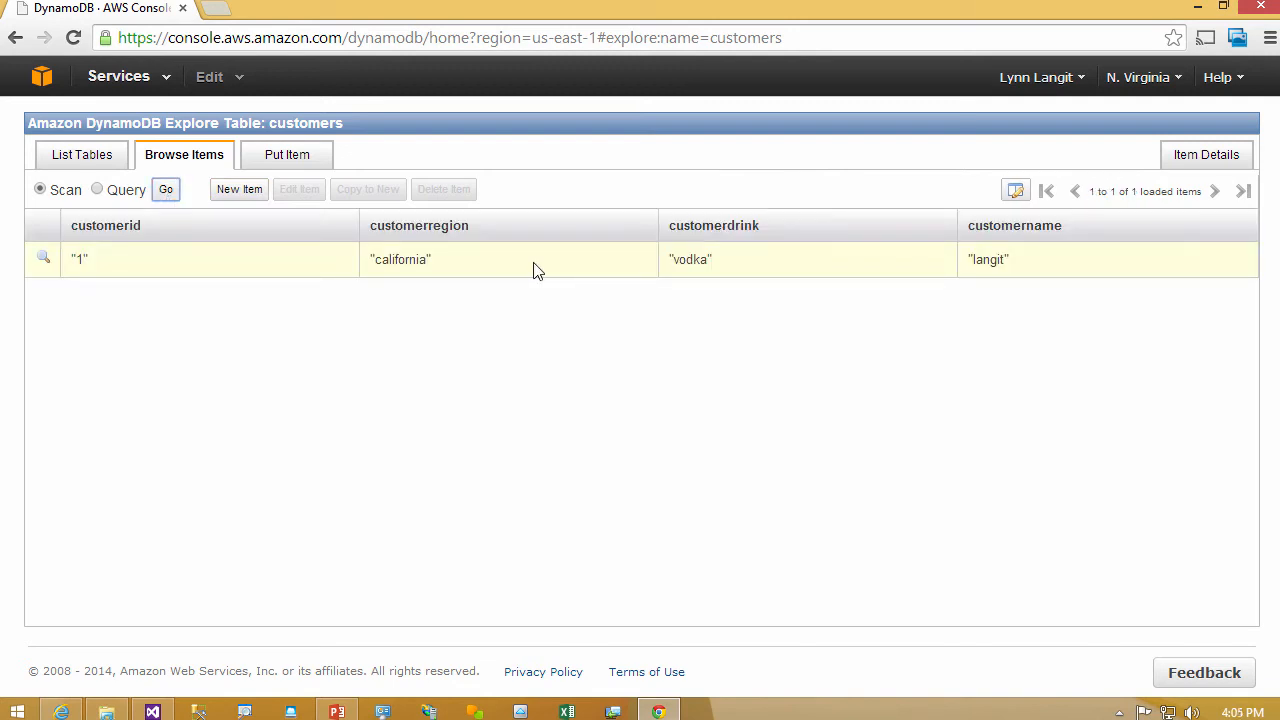
left_click(100, 164)
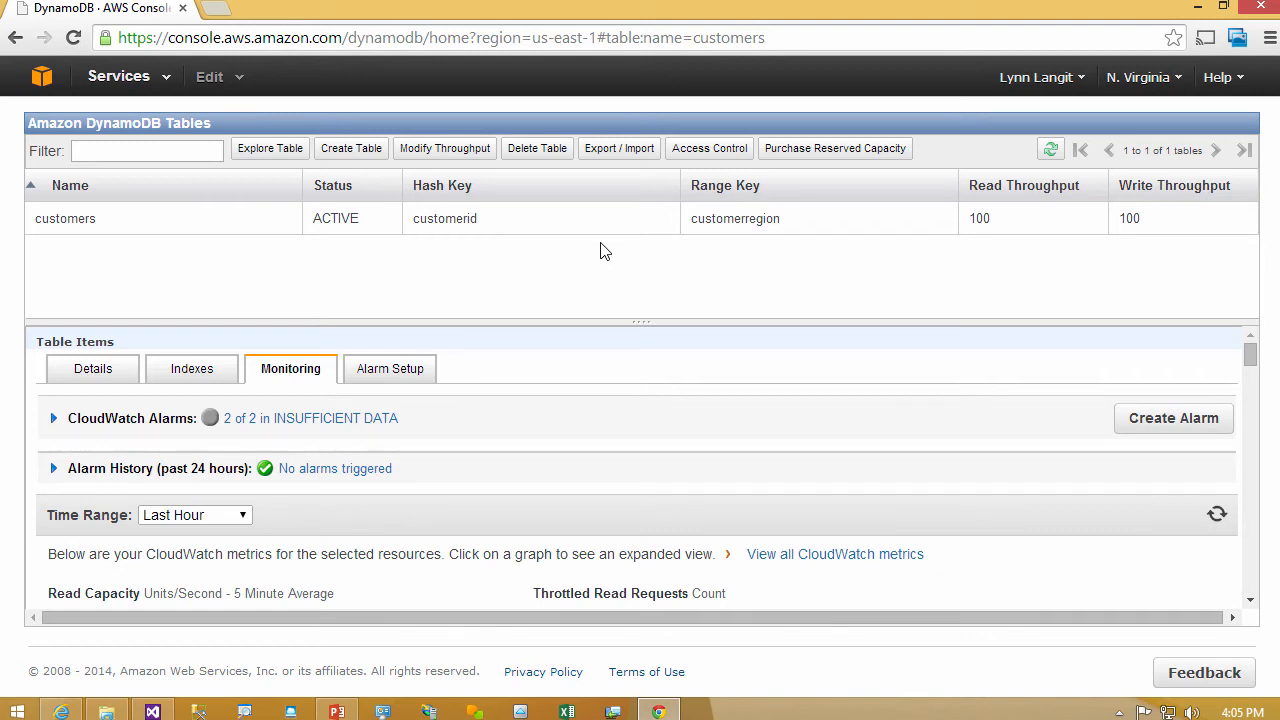
- Select the customers table and mark it for deletion together with its CloudWatch alarms and export/import pipelines
left_click(588, 227)
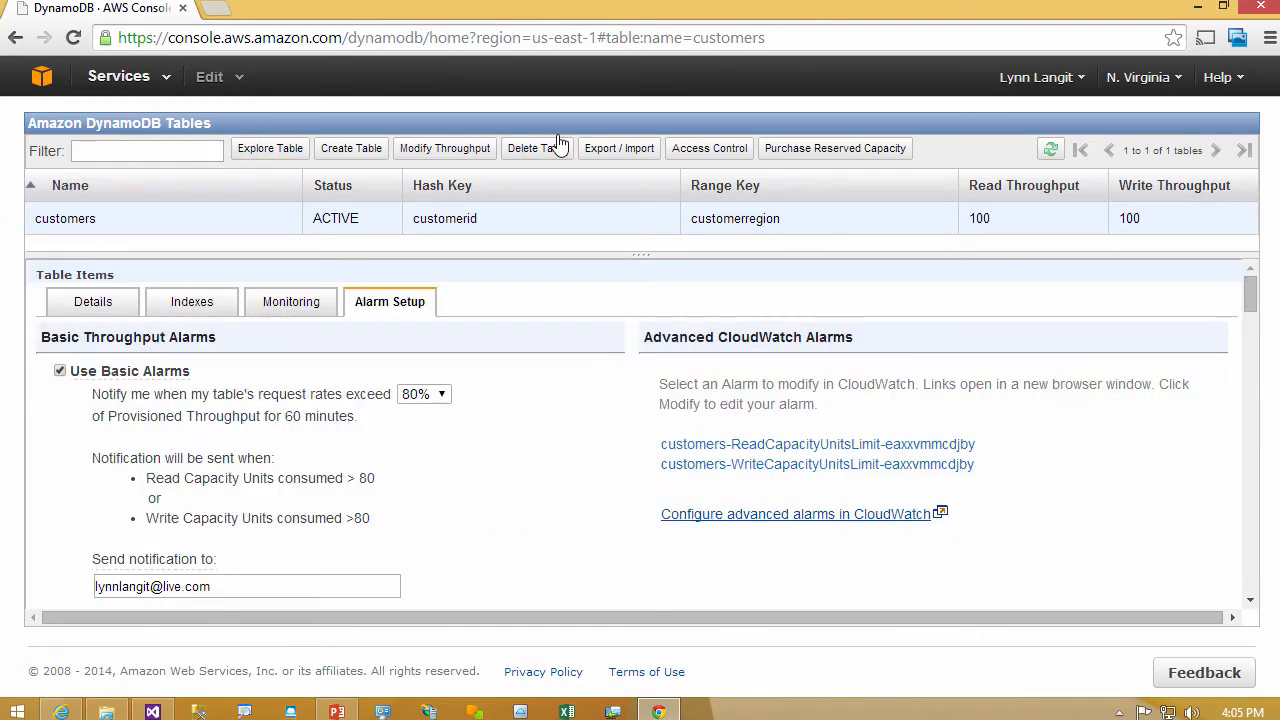
left_click(553, 150)
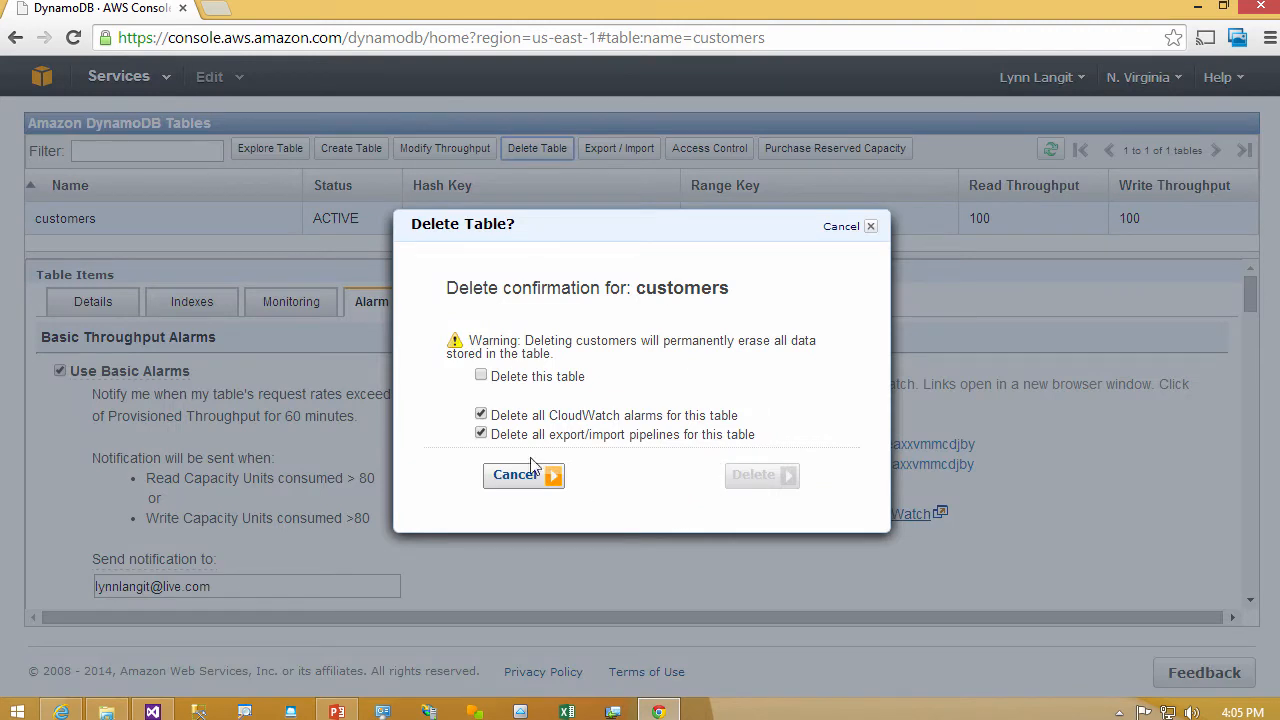
left_click(481, 375)
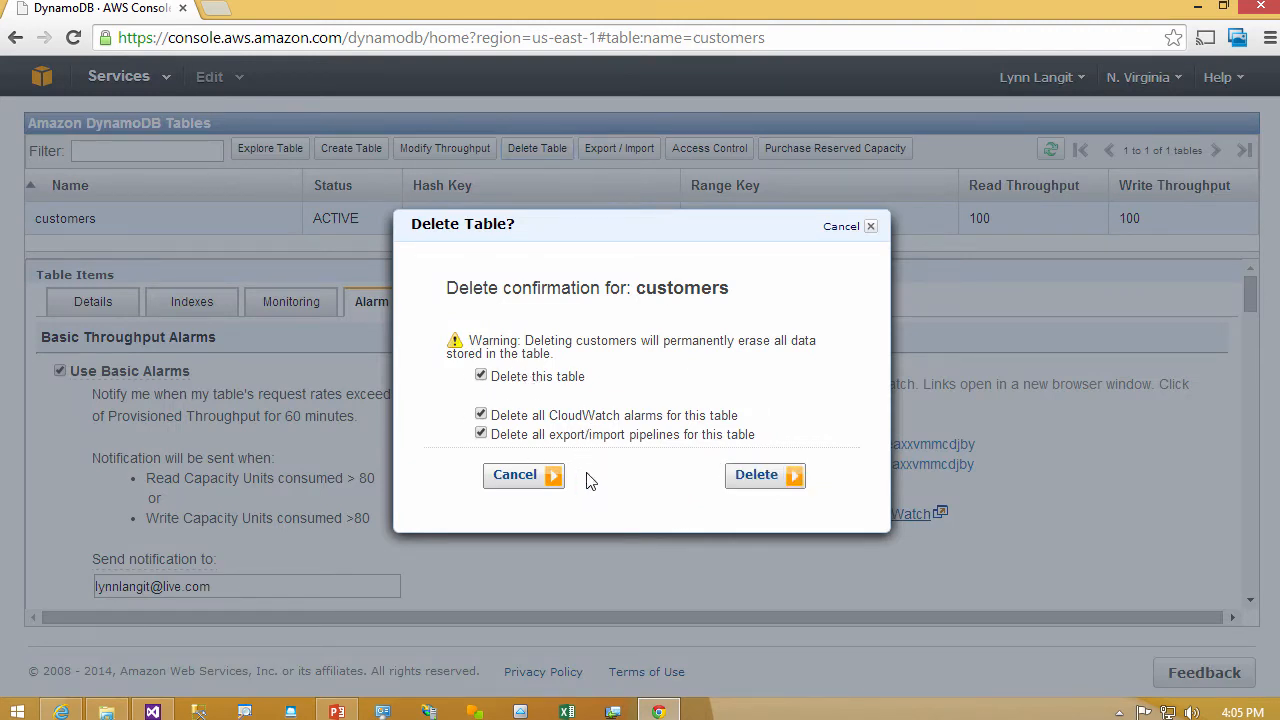
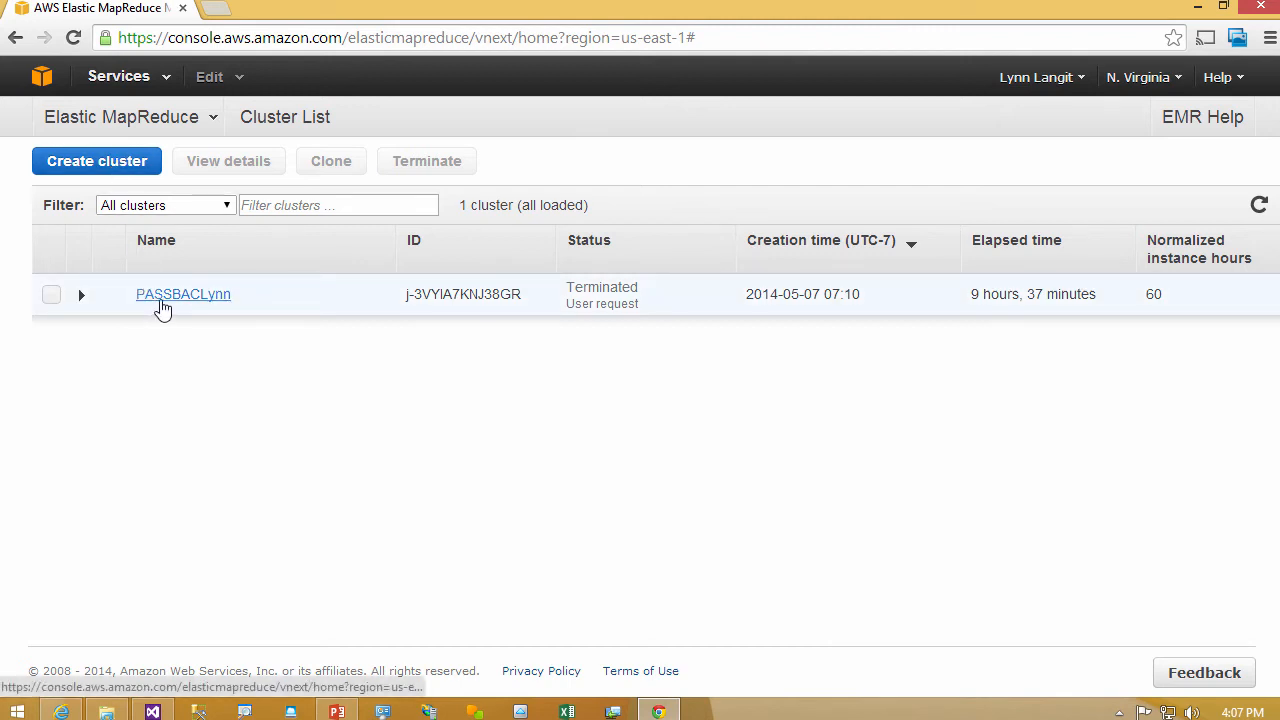
- Open the details of the terminated Elastic MapReduce cluster and examine its configuration, steps and bootstrap actions
left_click(51, 294)
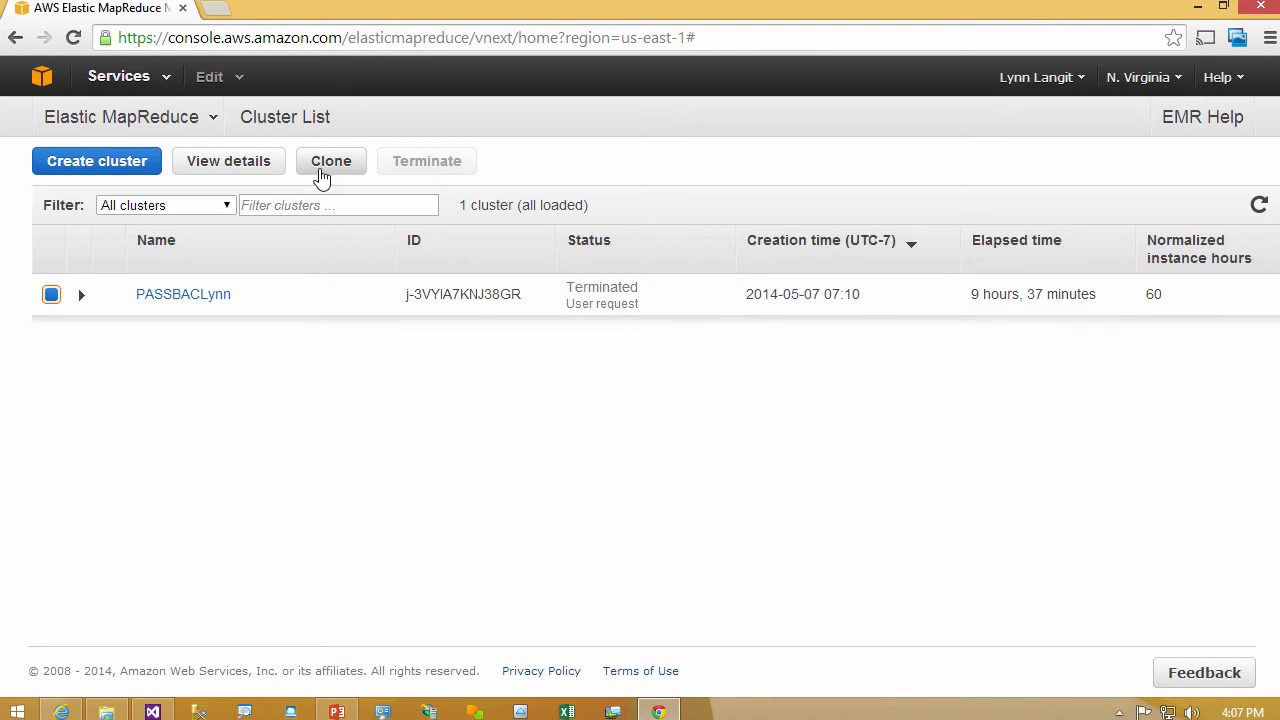
left_click(240, 168)
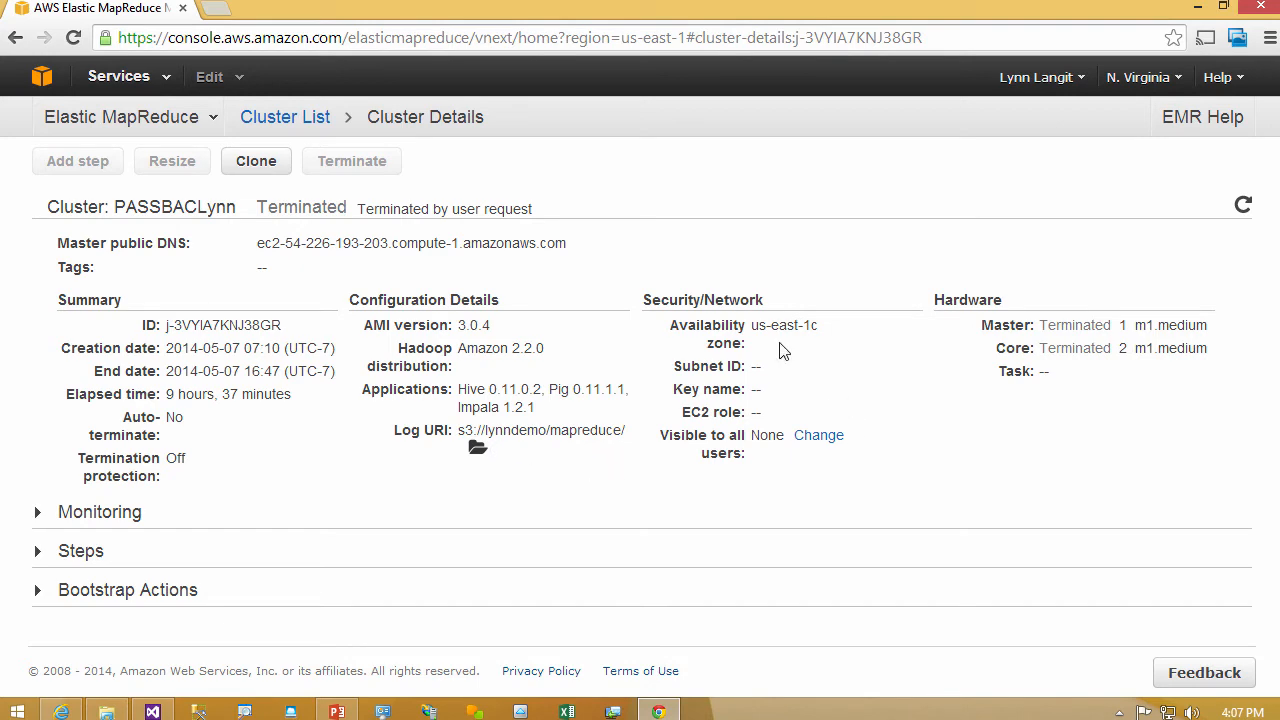
left_click(1186, 551)
scroll(1186, 543, "down", 2)
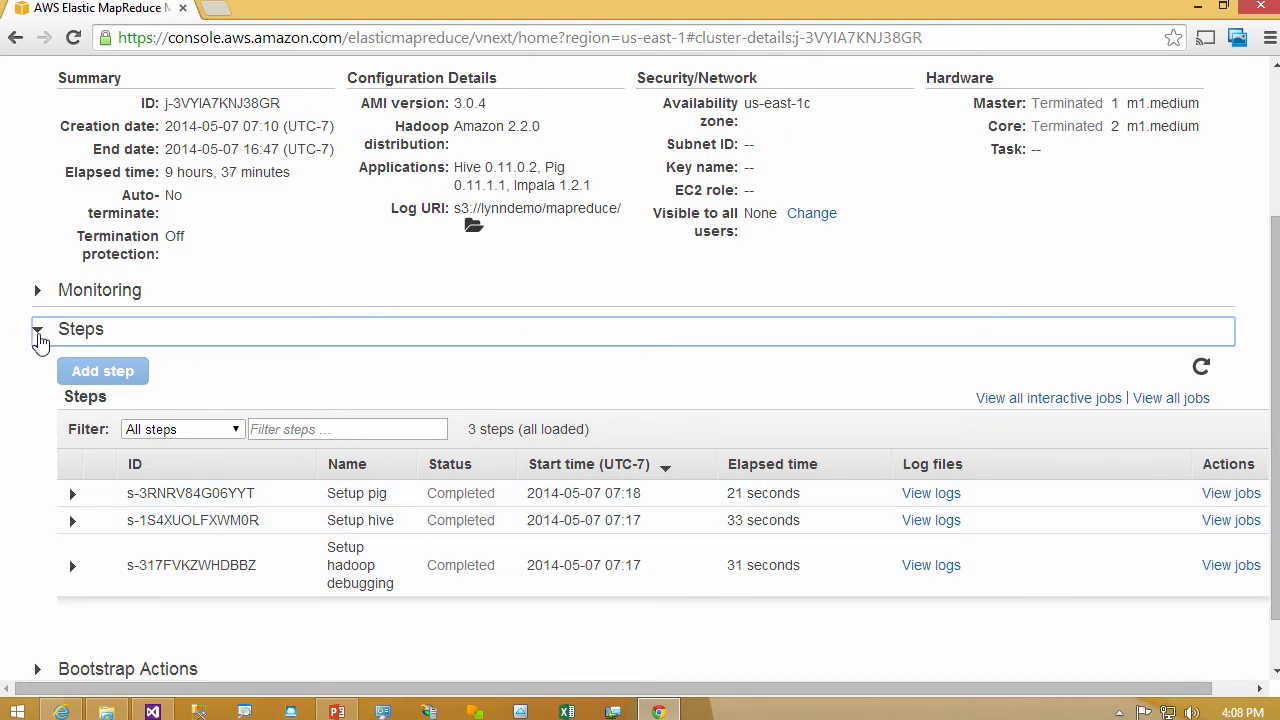
left_click(39, 333)
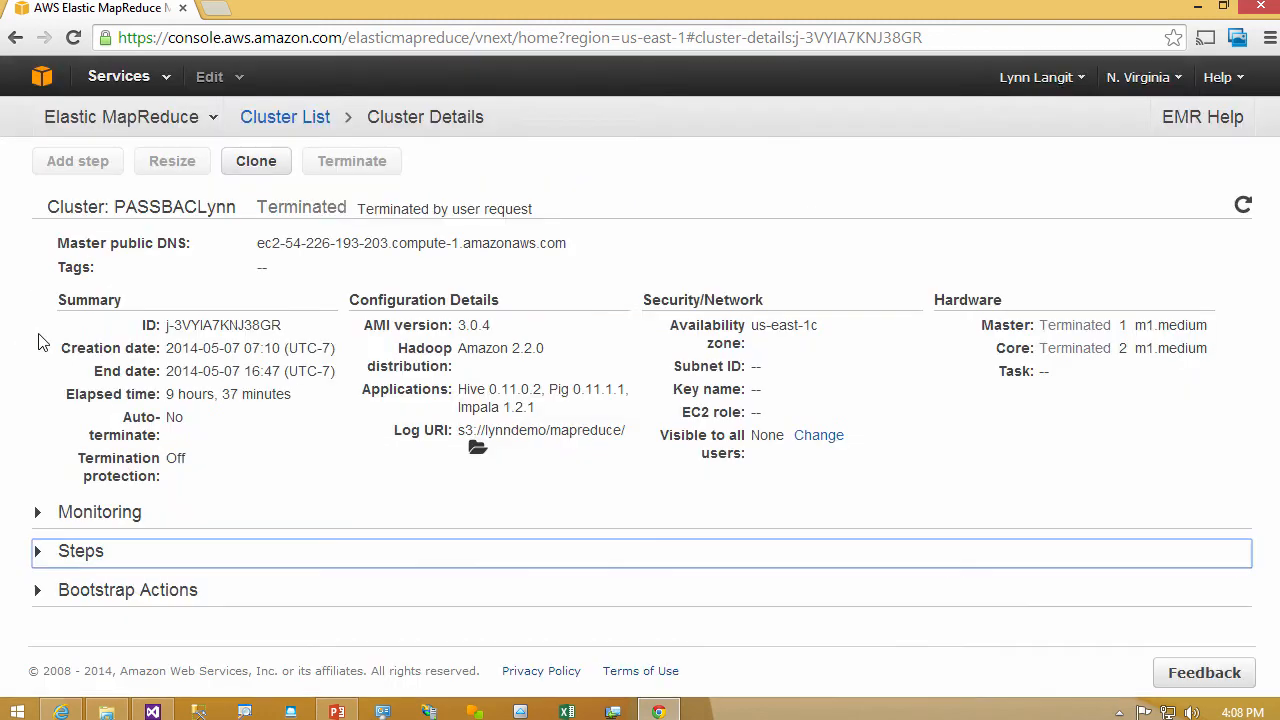
left_click(38, 594)
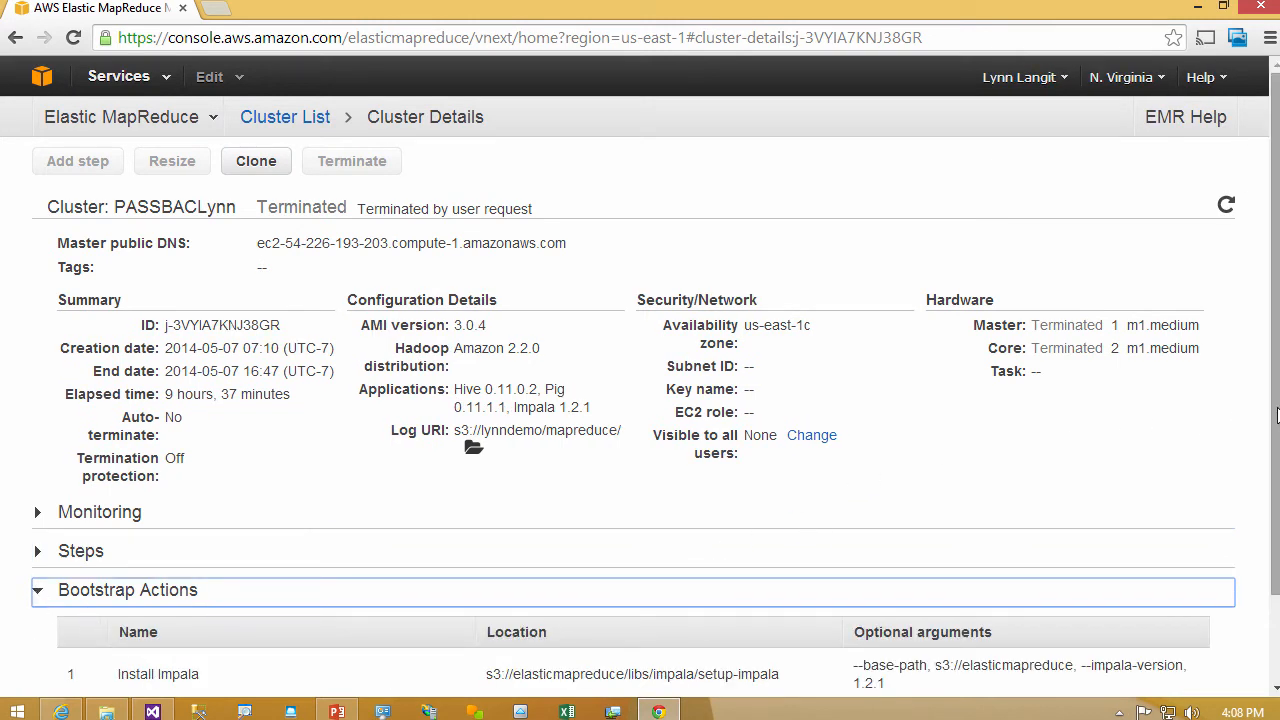
scroll(1277, 415, "down", 2)
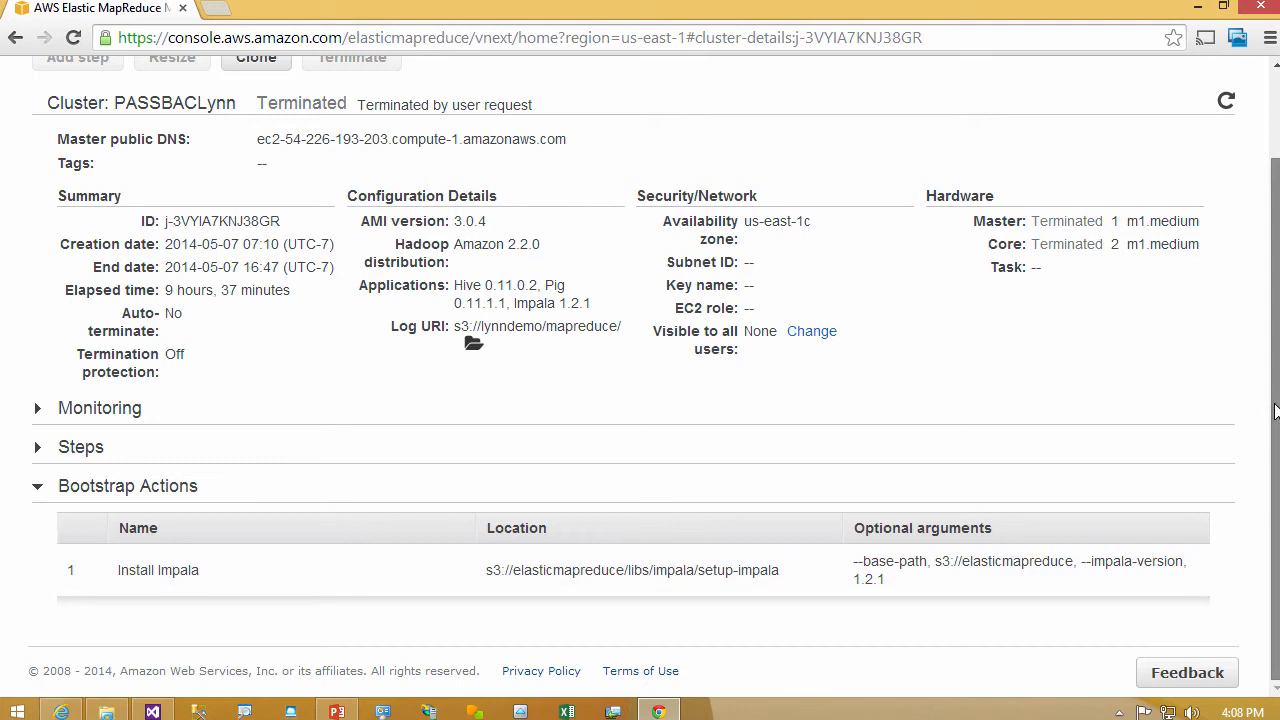
scroll(1275, 410, "up", 2)
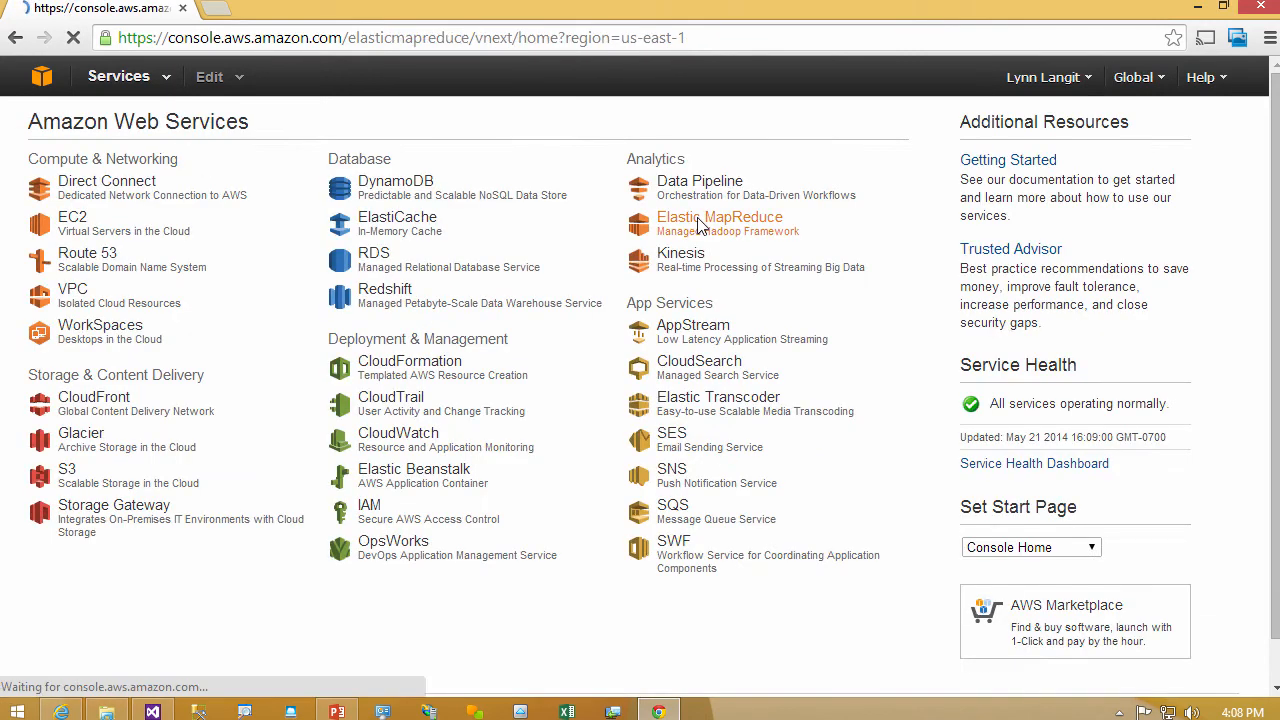
- Start creating a new Elastic MapReduce cluster and name it youtube followed by the owner's first name, all in lowercase
left_click(674, 211)
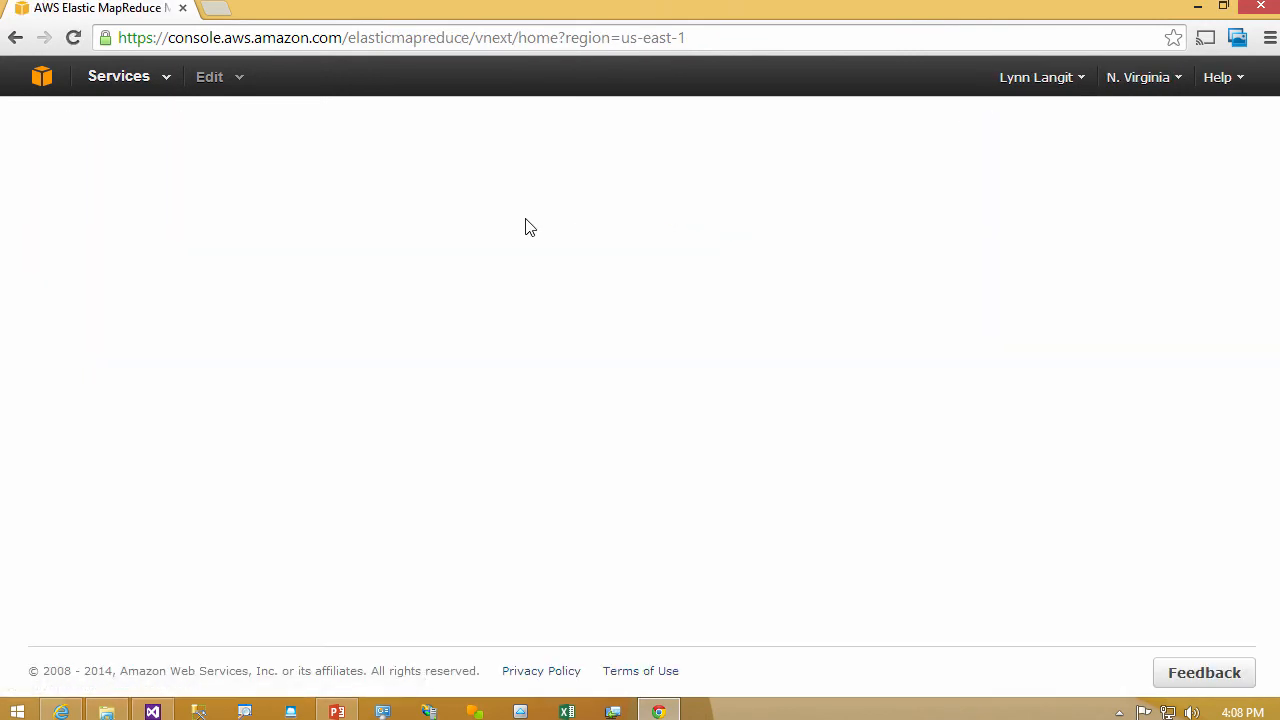
left_click(128, 163)
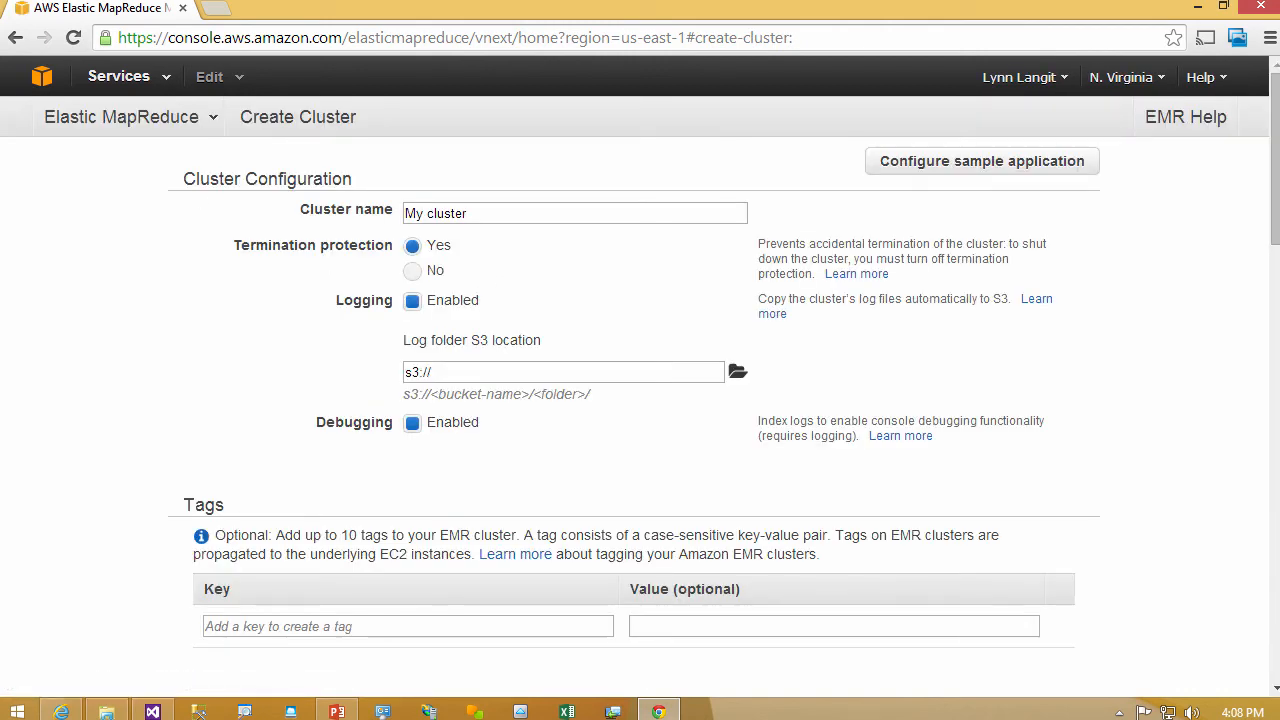
triple_click(480, 213)
type("you")
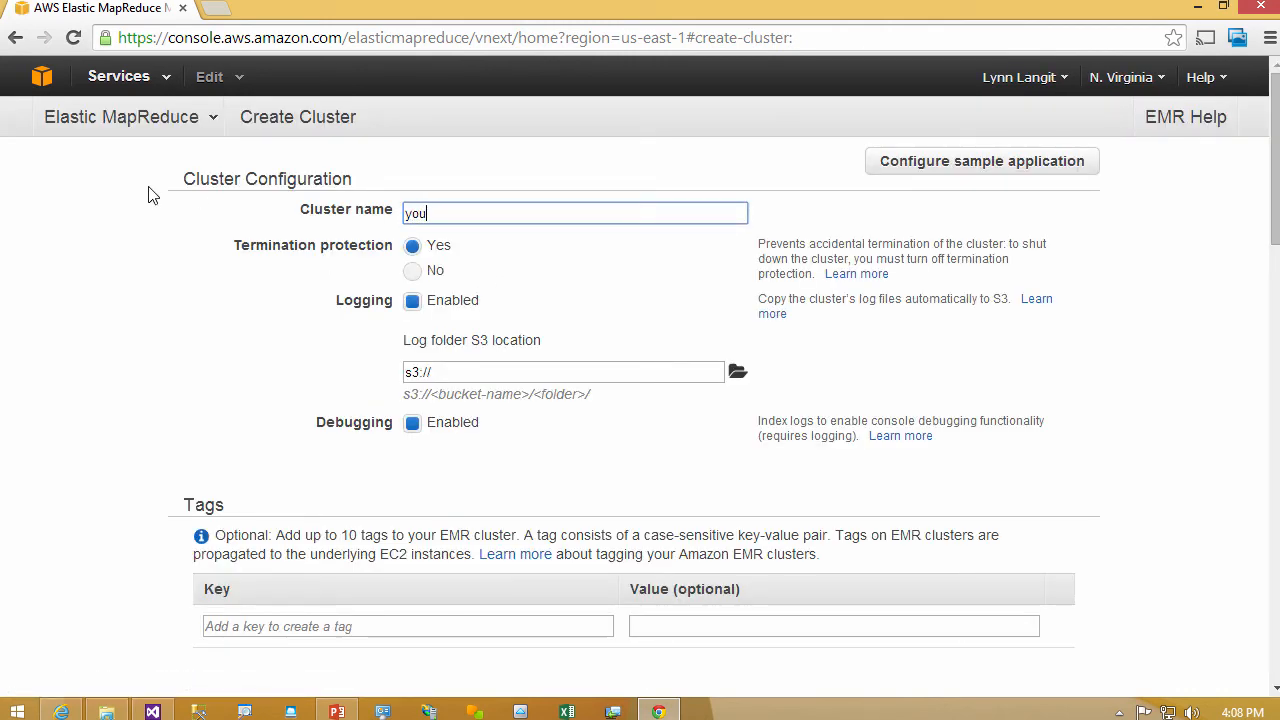
type("tubelynn")
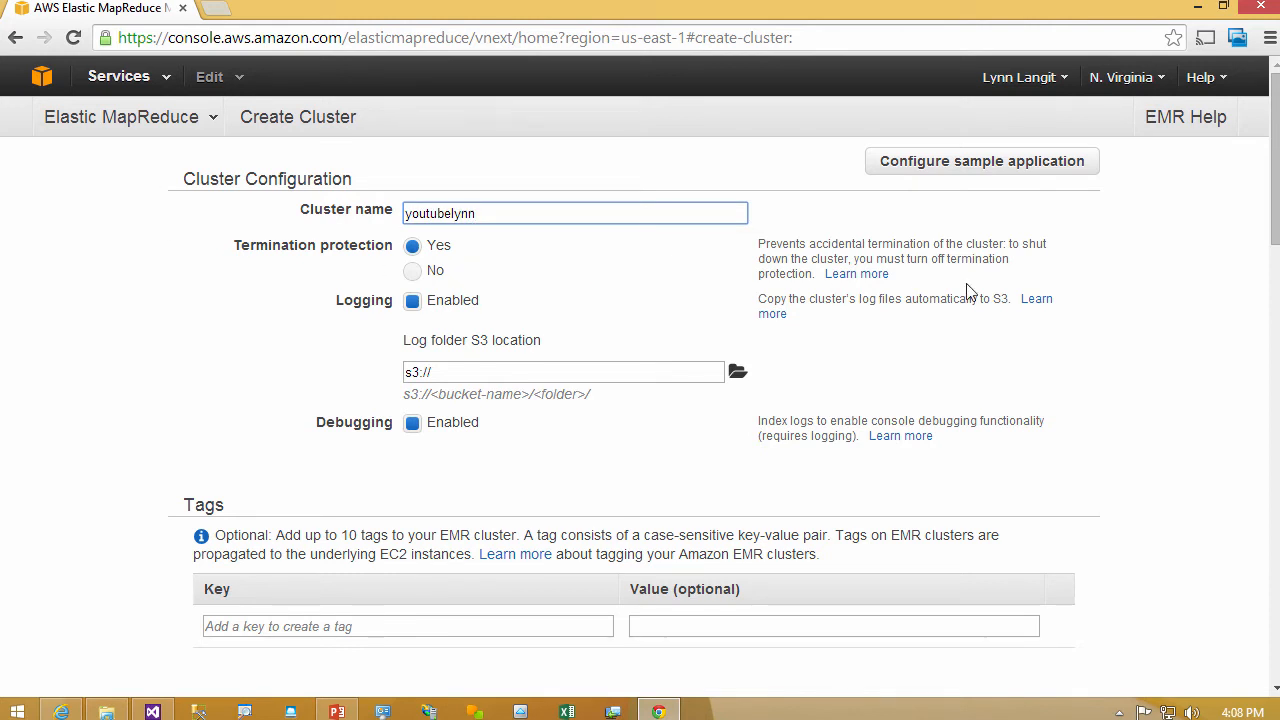
- Turn off termination protection and disable logging for the new cluster
left_click(418, 271)
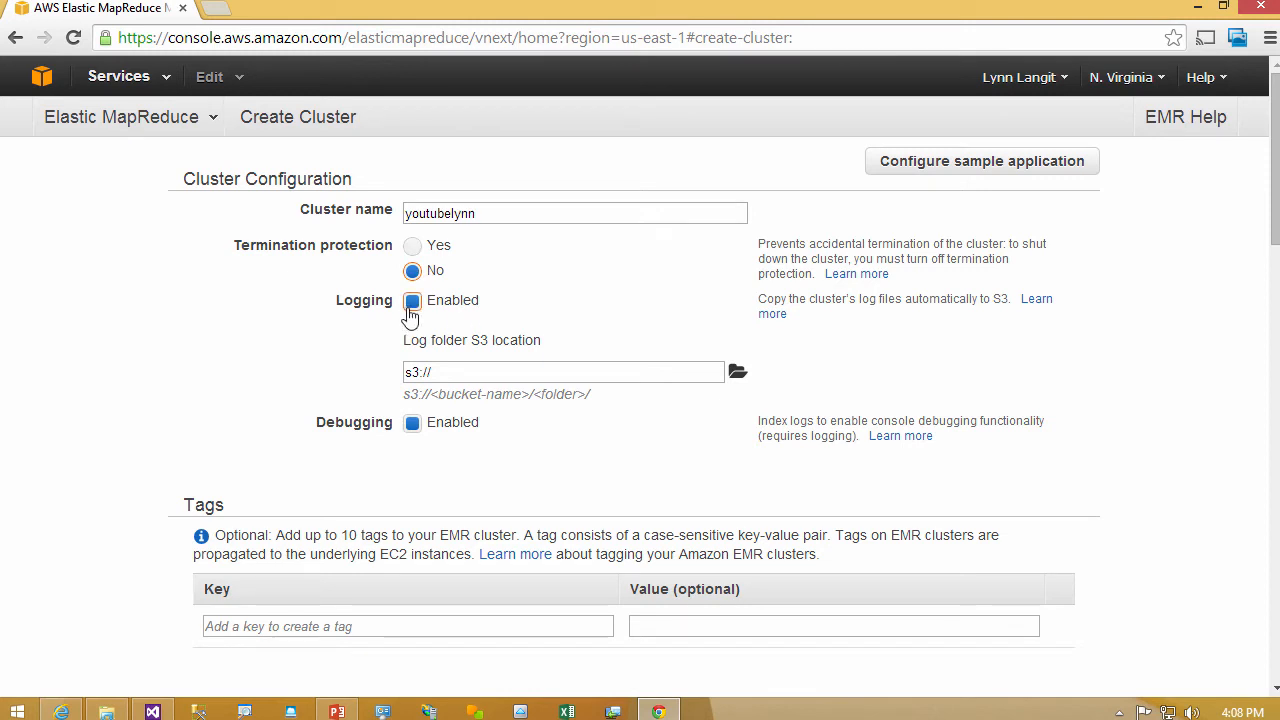
left_click(411, 310)
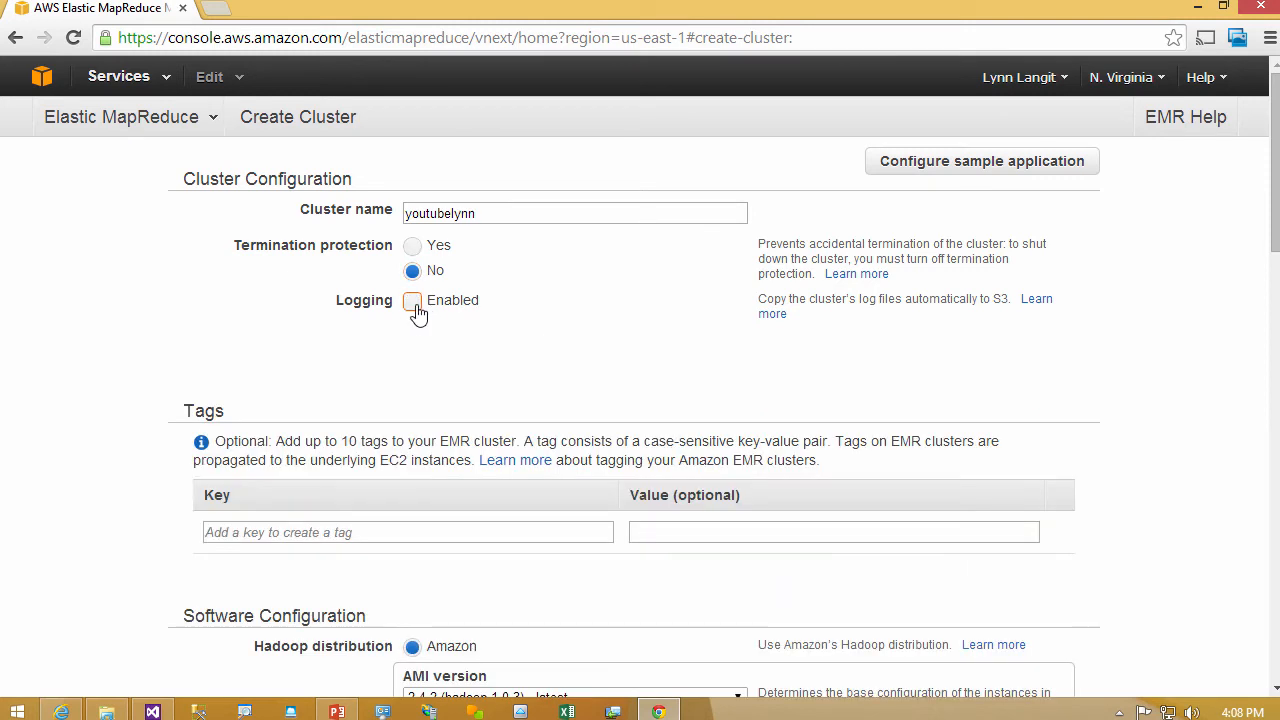
left_click(418, 313)
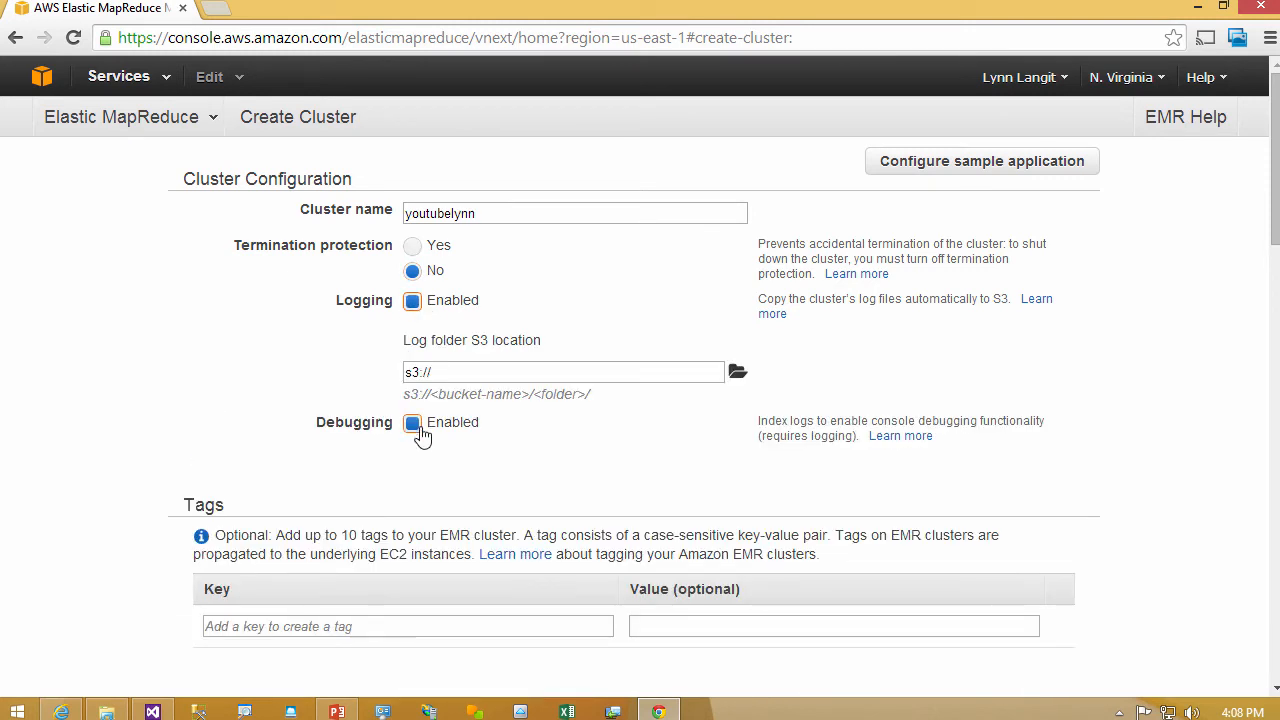
left_click(414, 312)
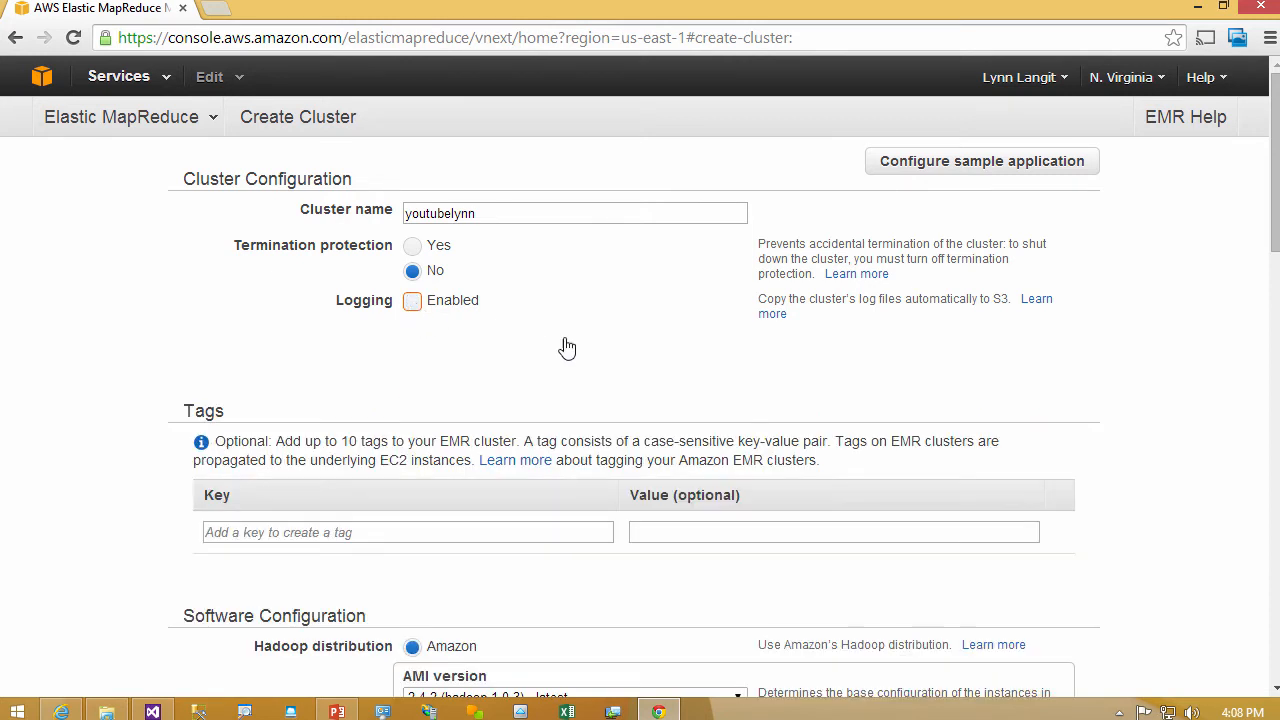
- Examine the AMI versions, the MapR distribution options and the additional applications offered with the Amazon distribution
left_click_drag(1274, 250, 1268, 352)
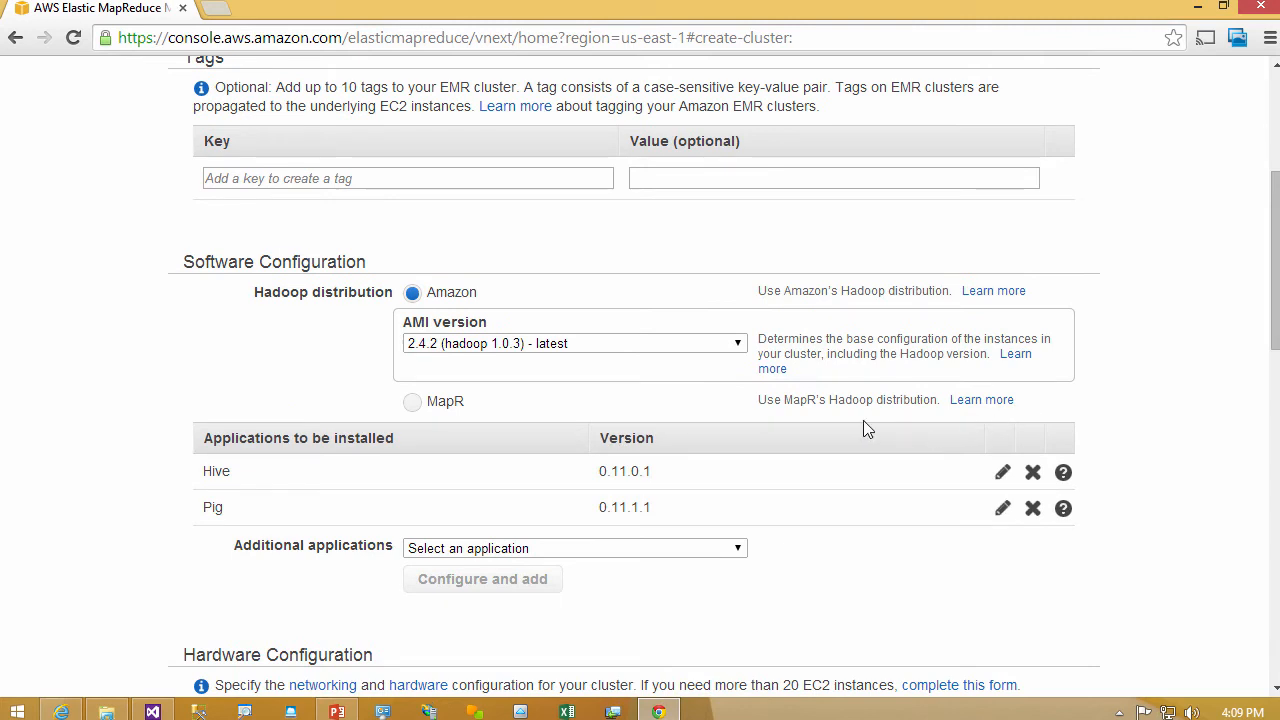
left_click(740, 346)
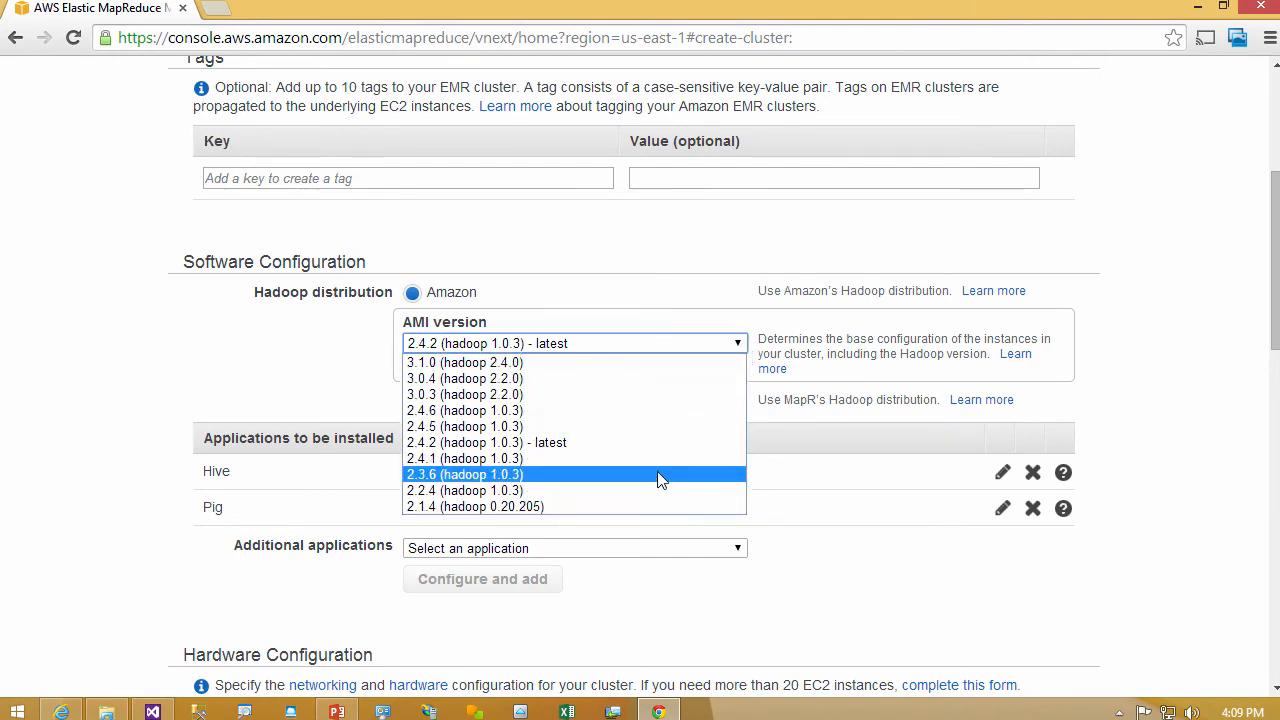
left_click(565, 443)
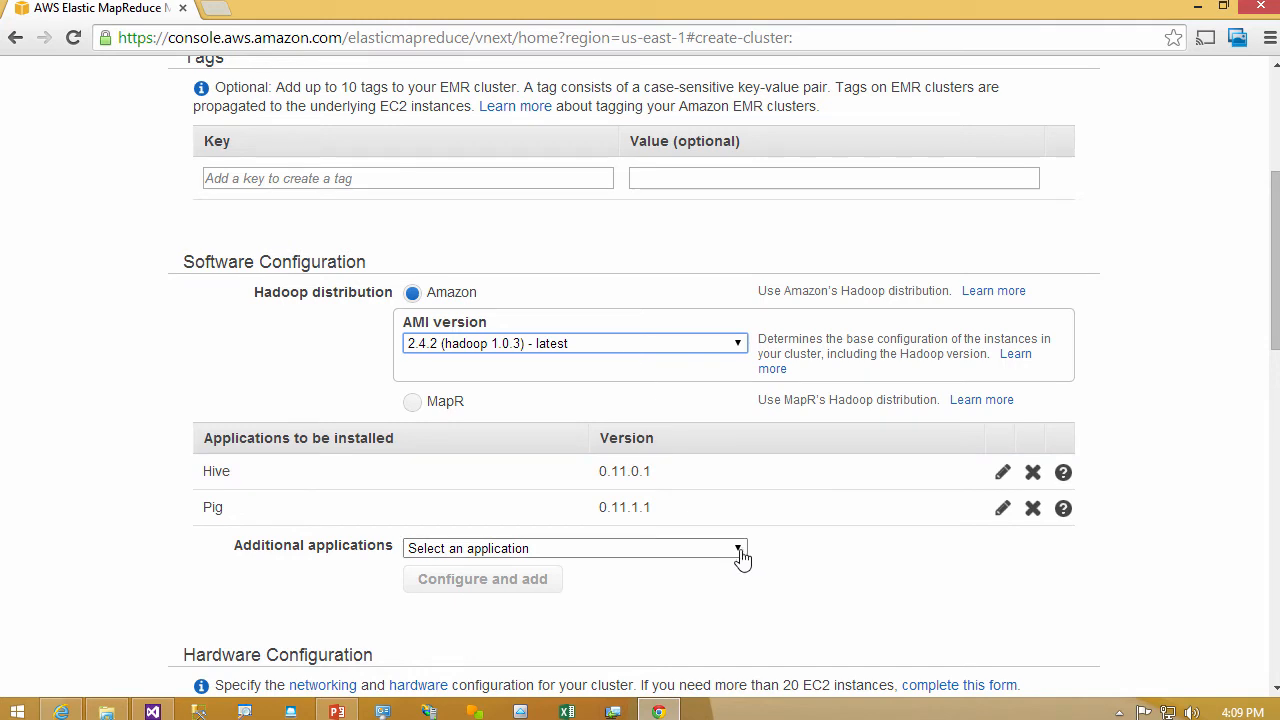
left_click(414, 403)
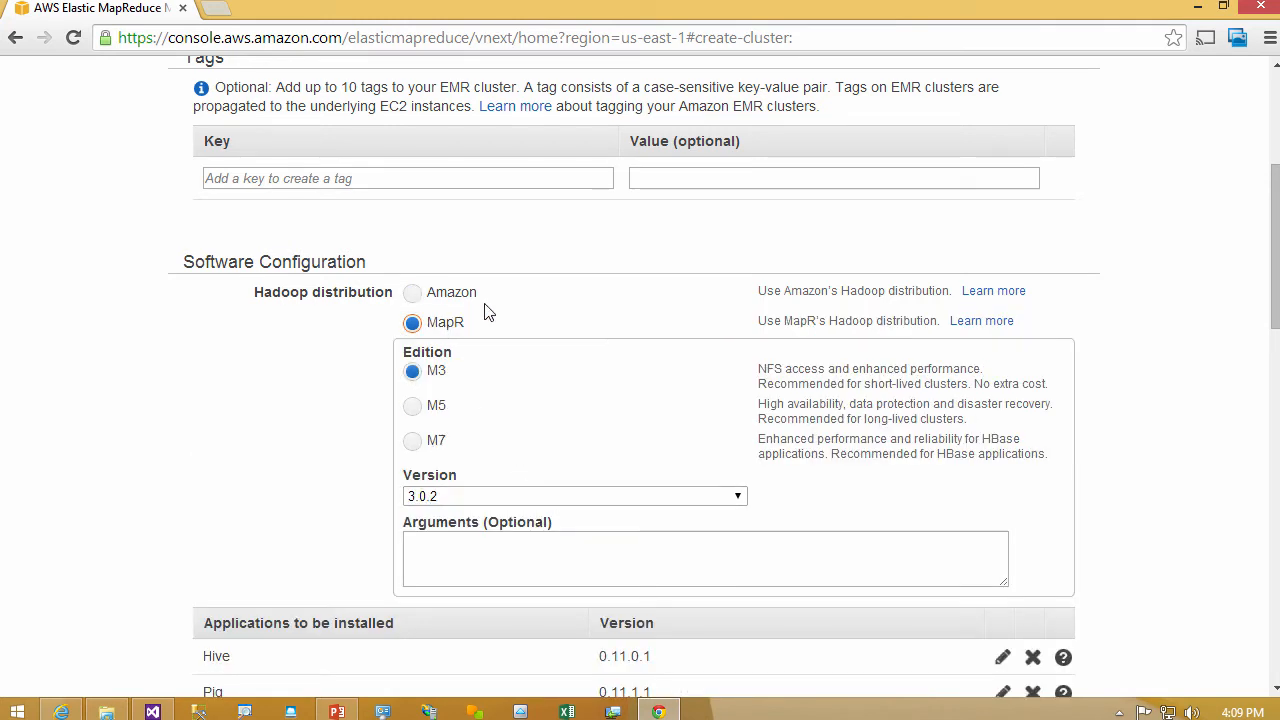
left_click(414, 297)
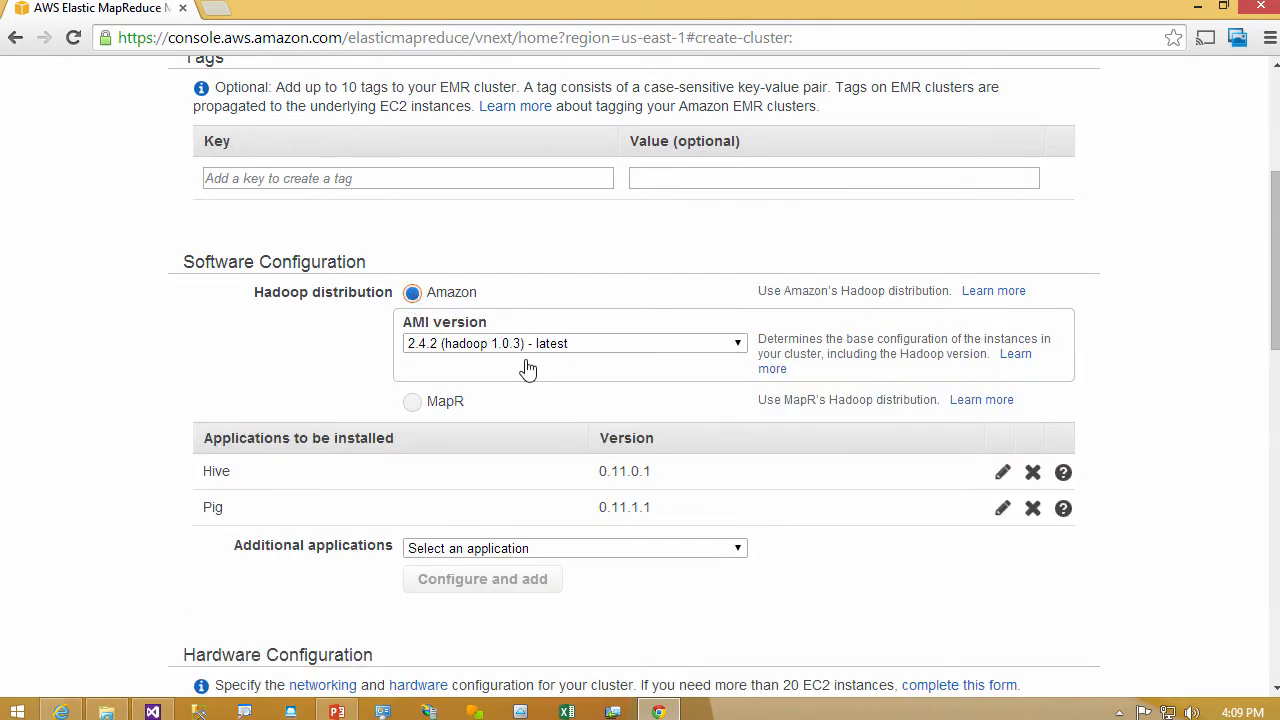
left_click(723, 553)
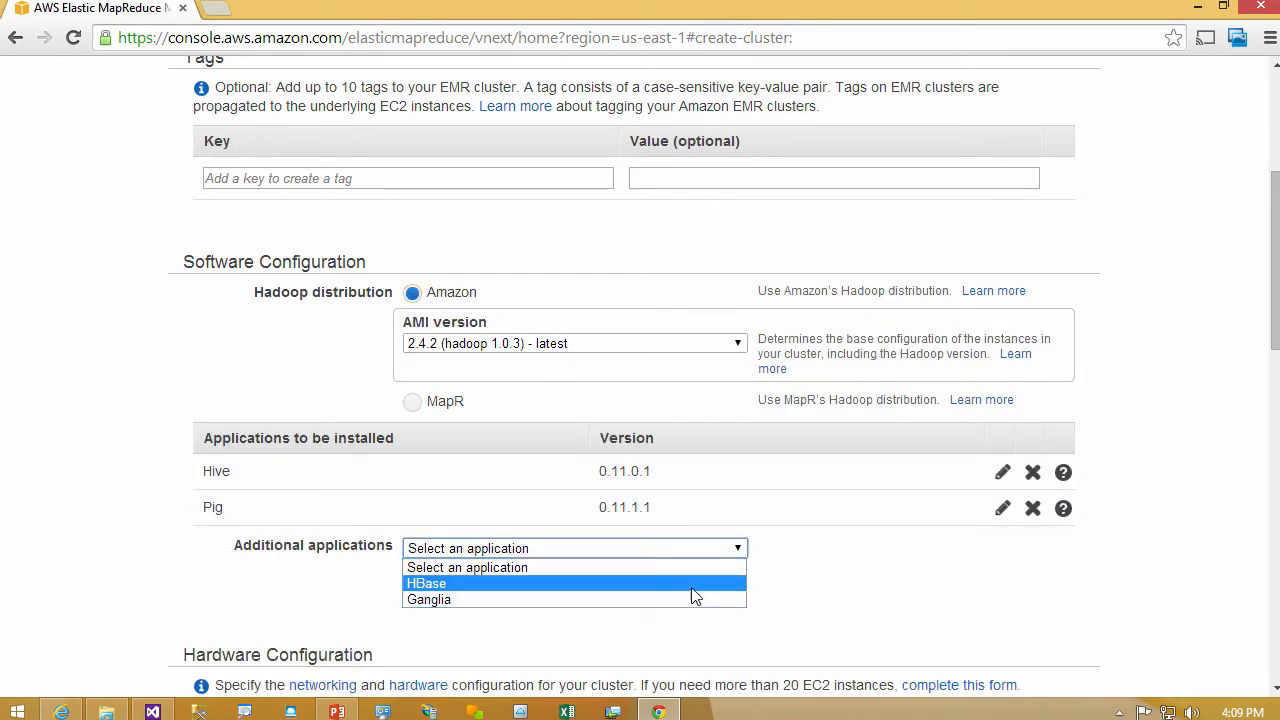
left_click(814, 572)
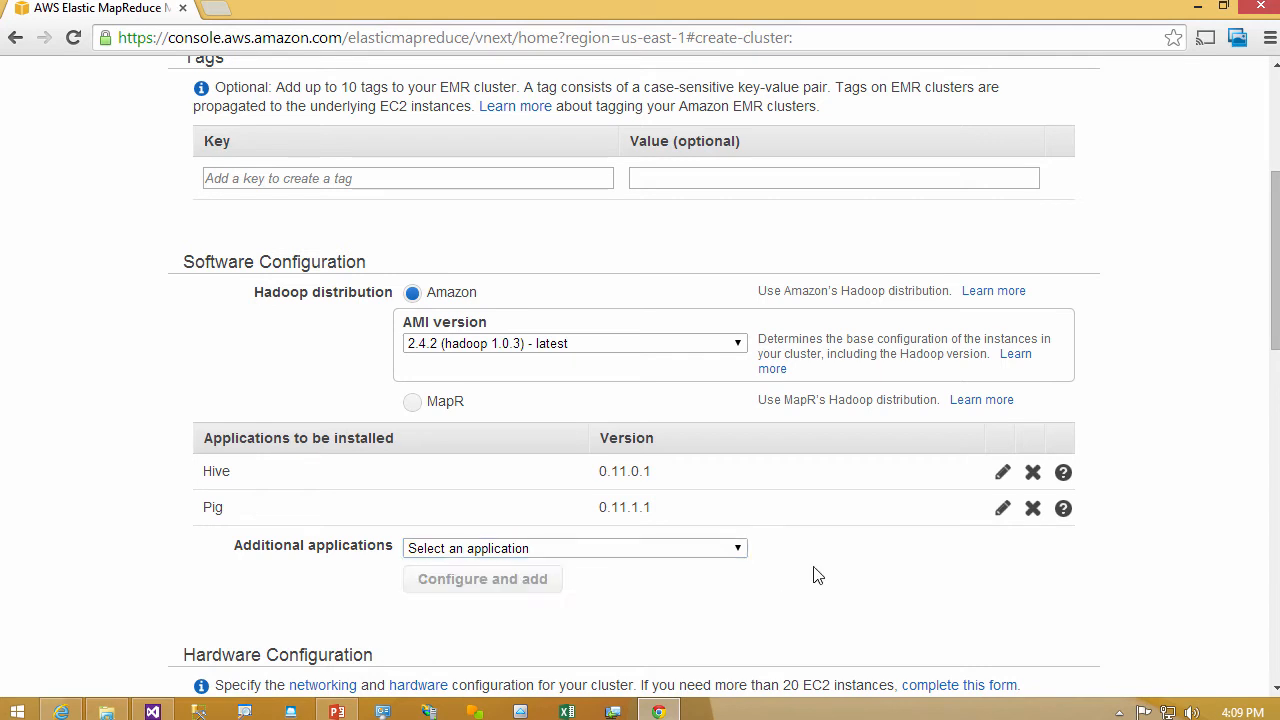
- Set the AMI version to 3.1.0 (hadoop 2.4.0) and add Impala to the applications to install
left_click(728, 344)
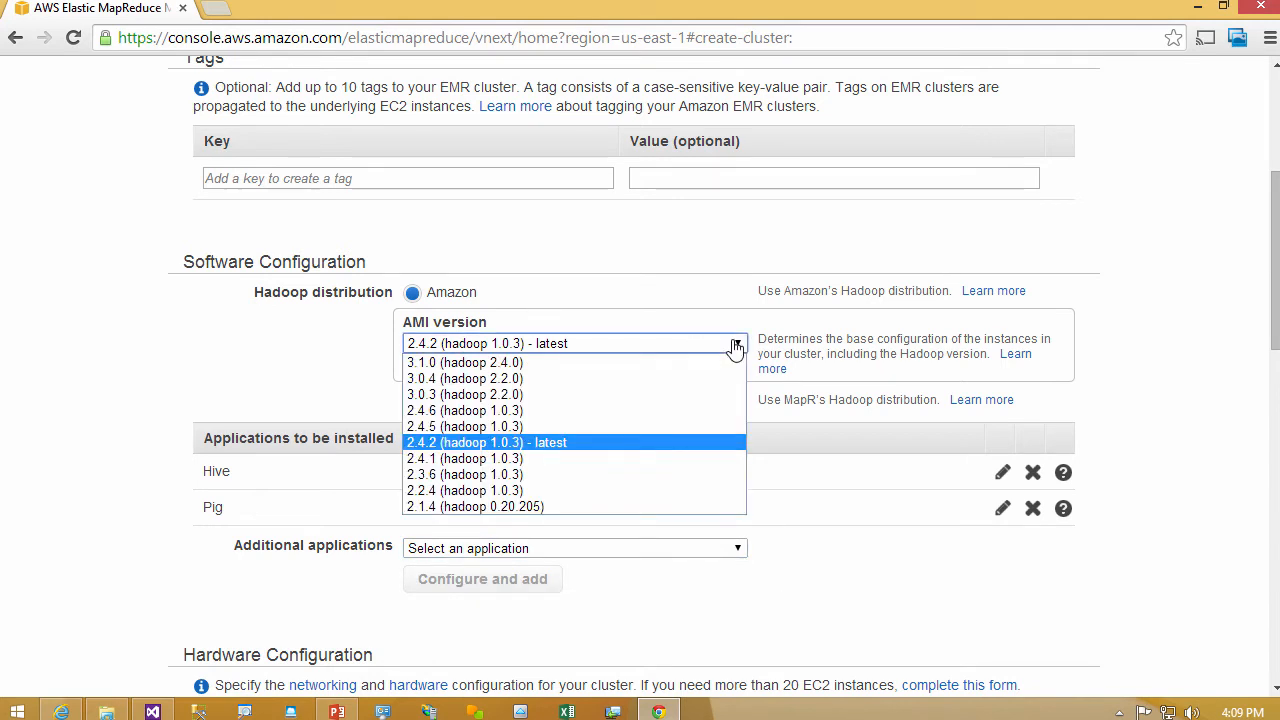
left_click(687, 365)
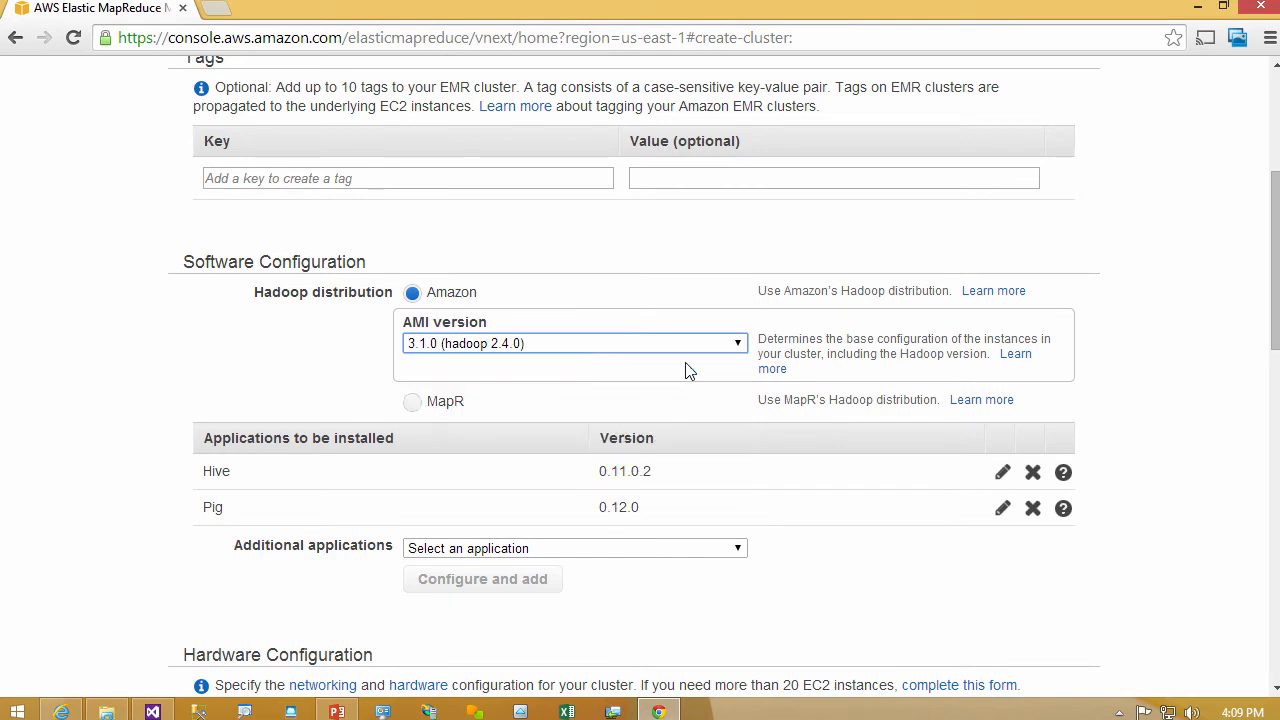
left_click(683, 550)
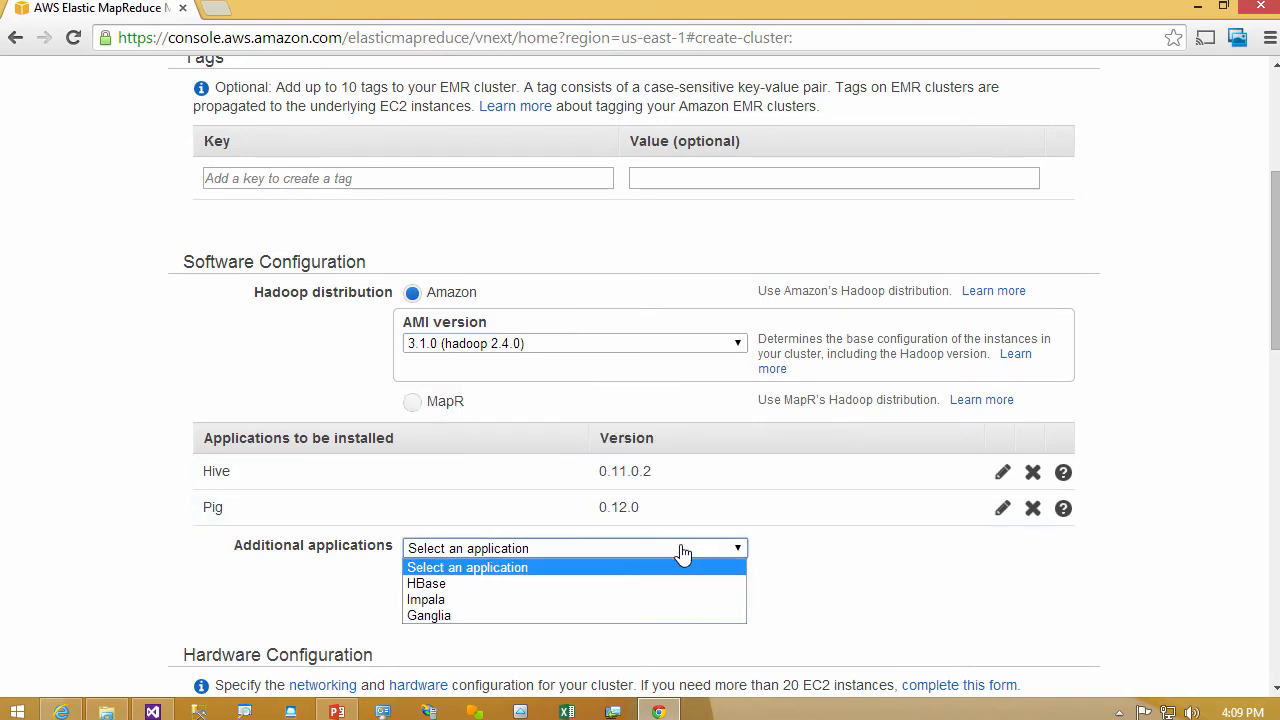
left_click(657, 600)
- Examine the network and EC2 availability zone choices in the cluster's hardware configuration
scroll(657, 600, "down", 4)
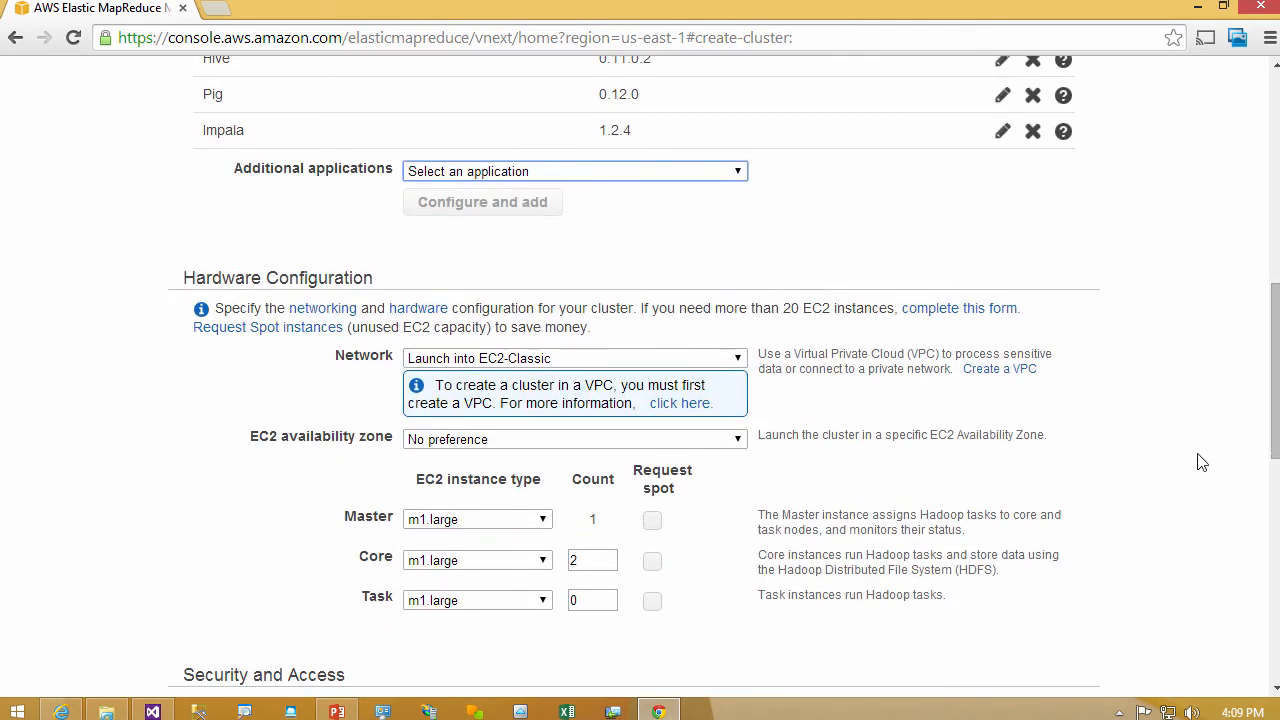
left_click(741, 366)
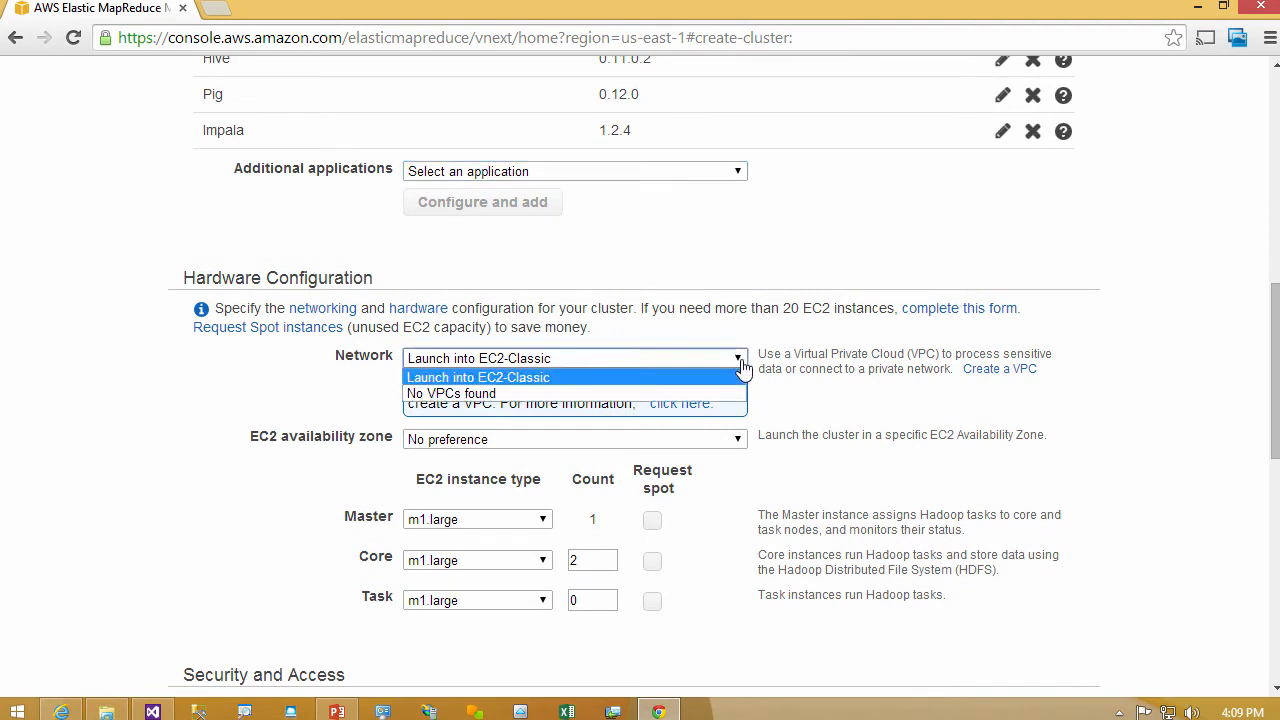
left_click(738, 364)
left_click(738, 364)
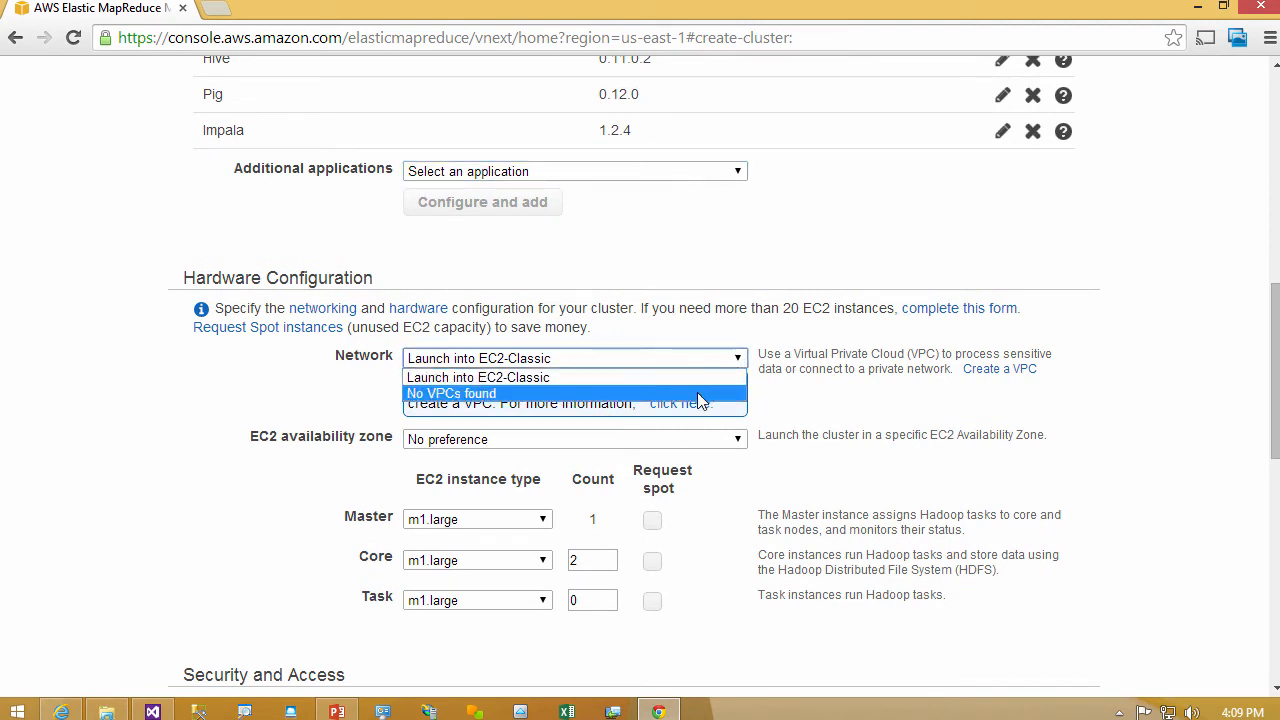
left_click(740, 364)
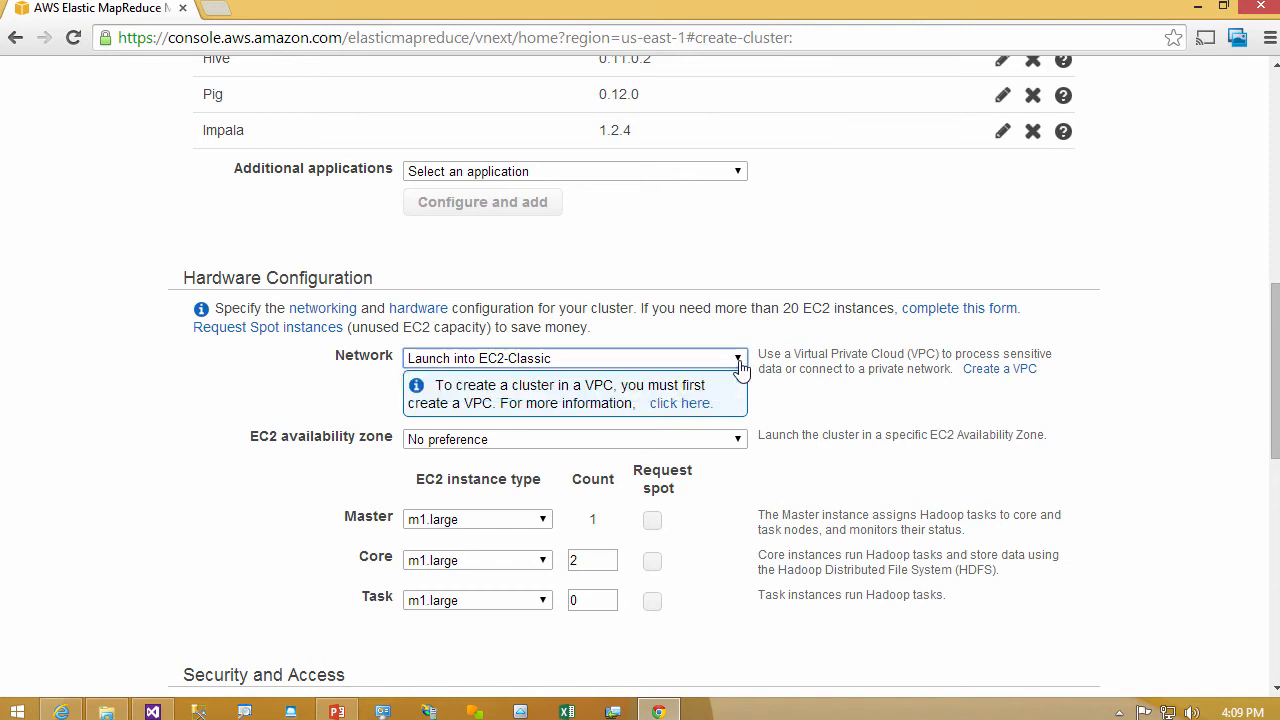
left_click(736, 442)
left_click(733, 452)
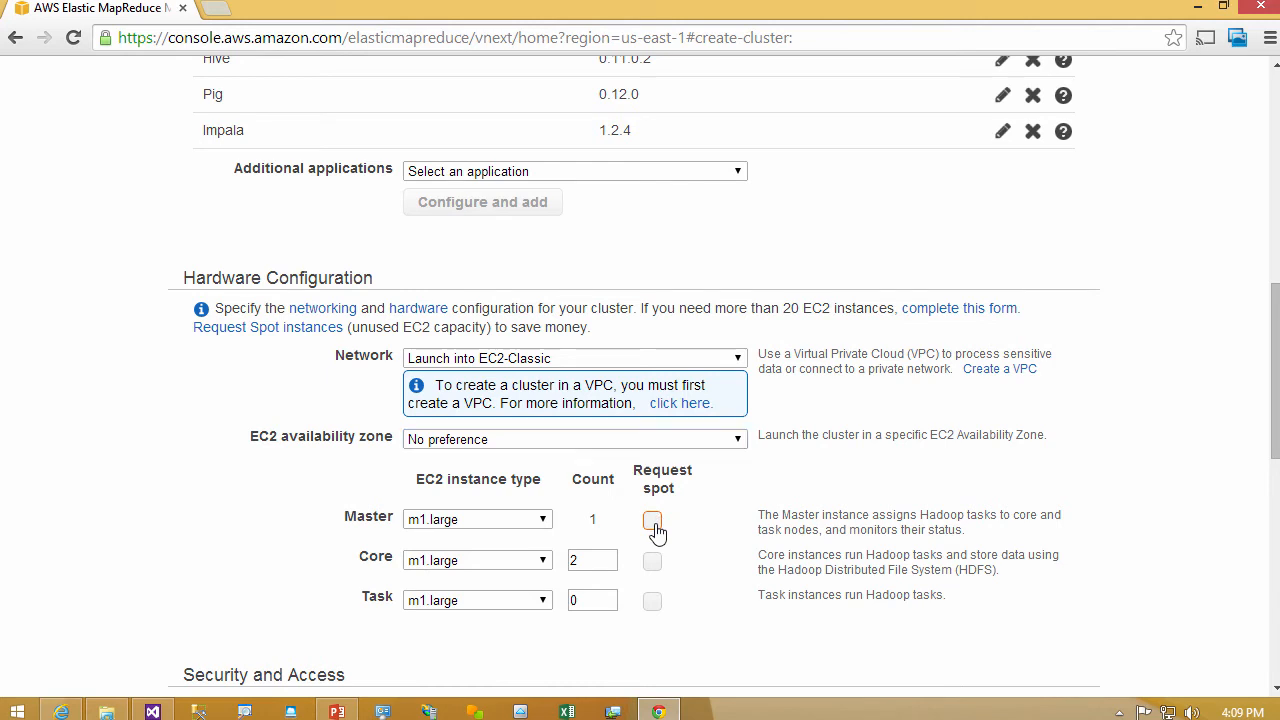
- Try a spot request for the master instance with a bid price of 1.5, and withdraw it
left_click(652, 522)
left_click(705, 520)
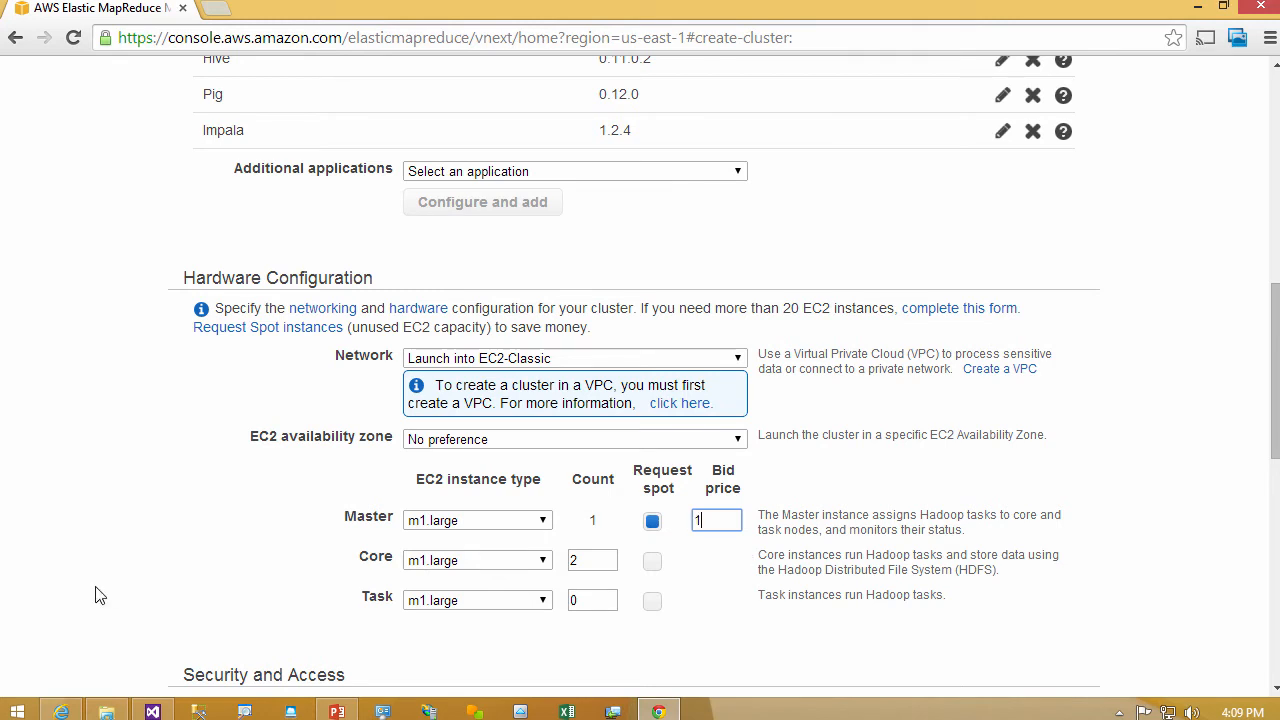
type("1.5")
left_click(652, 522)
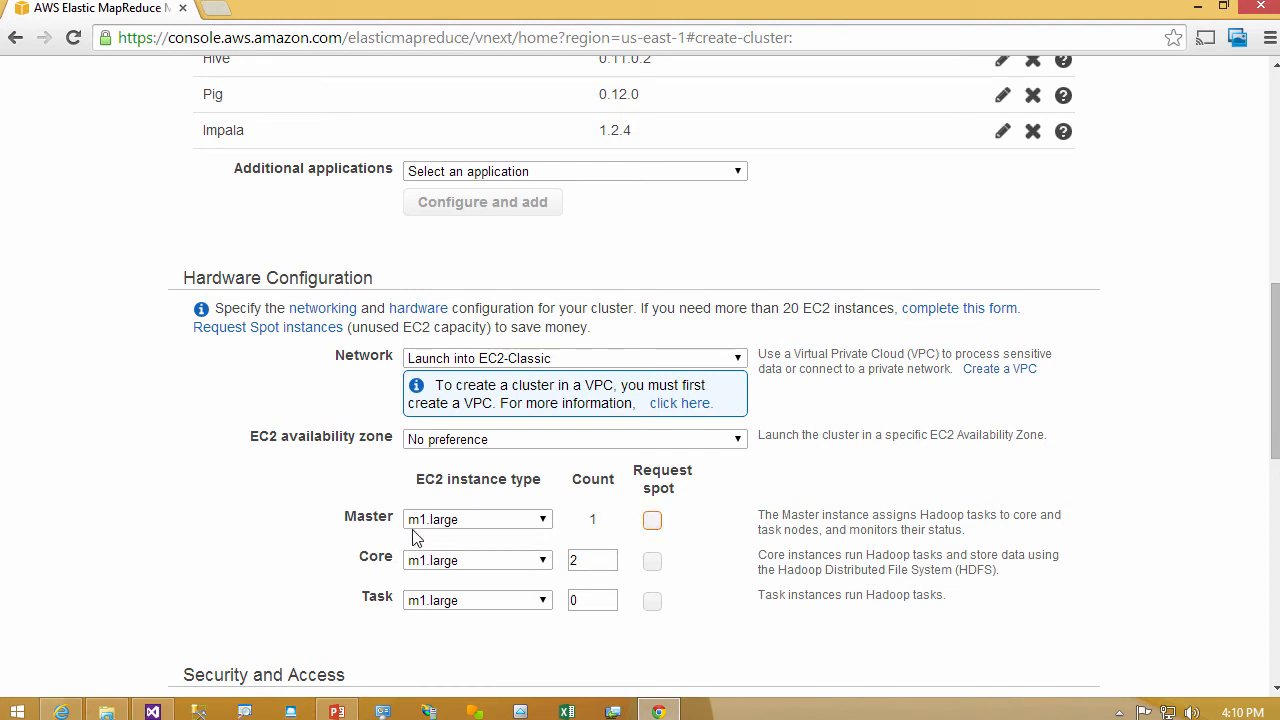
- Set the task instance count to 1, try a spot request with a bid price of .75 for it, and clear the request
left_click(652, 602)
left_click_drag(592, 601, 538, 601)
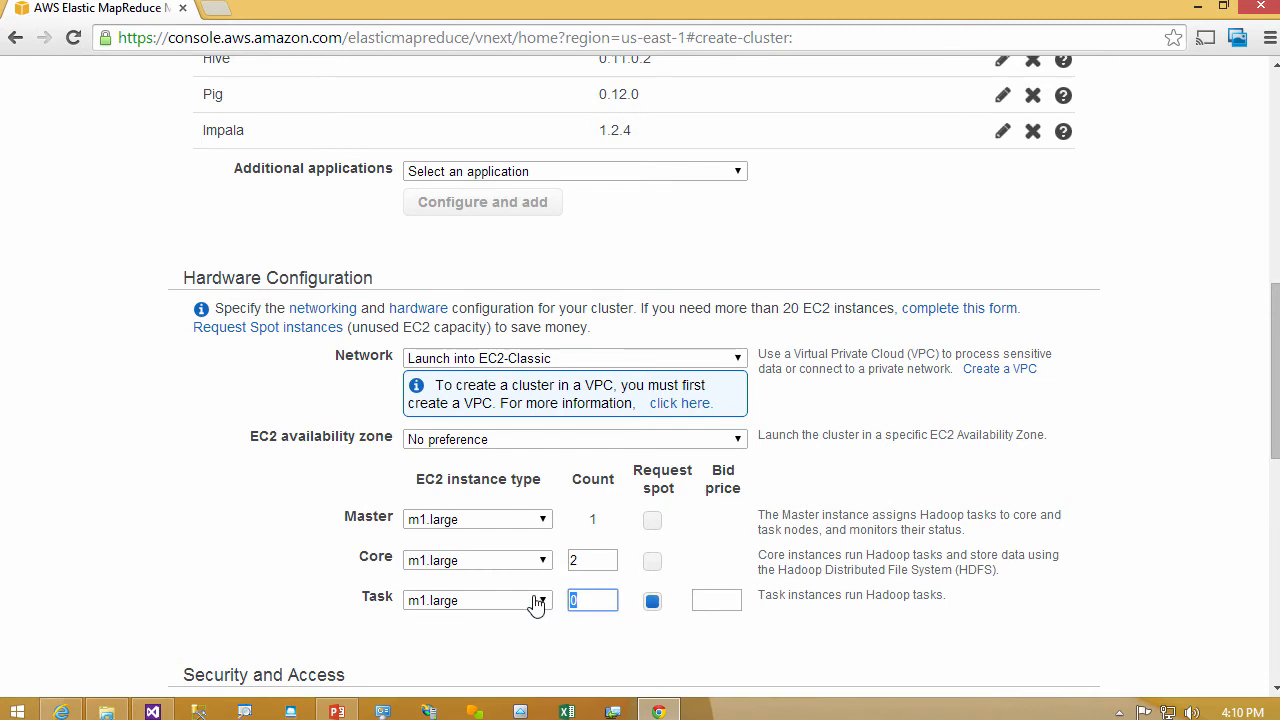
type("1")
key("Tab")
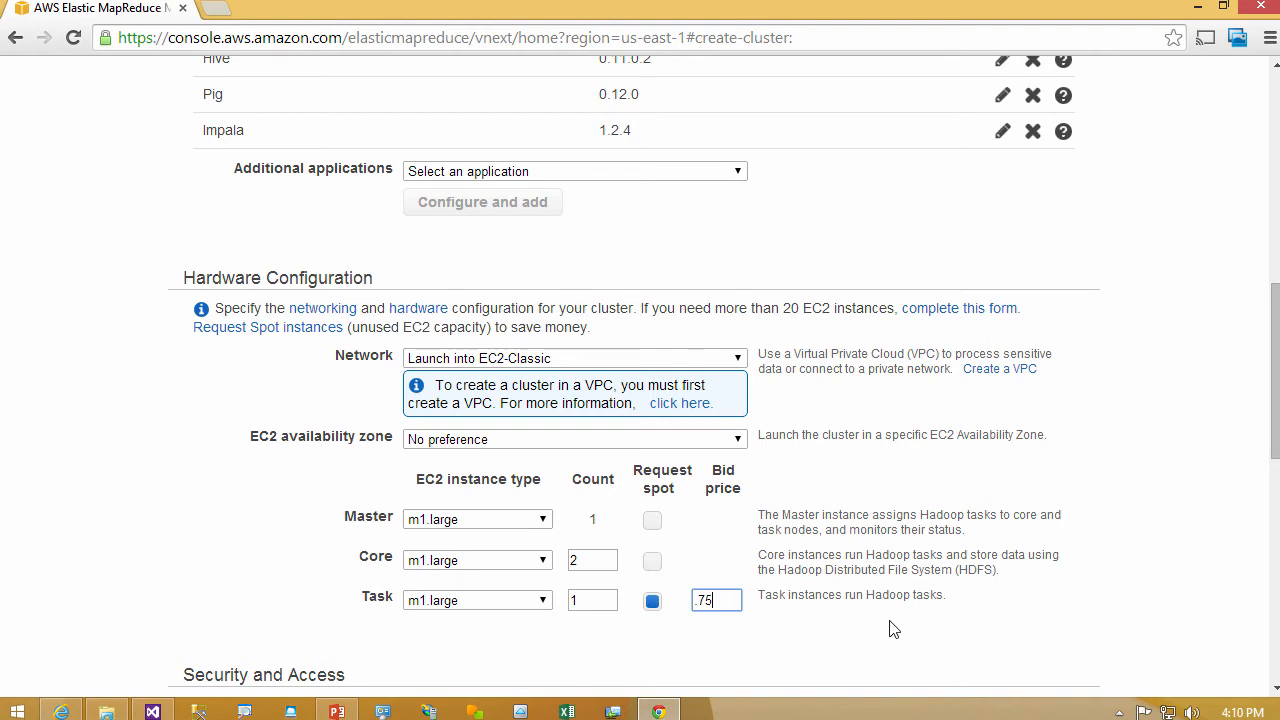
left_click(652, 602)
scroll(1274, 430, "down", 3)
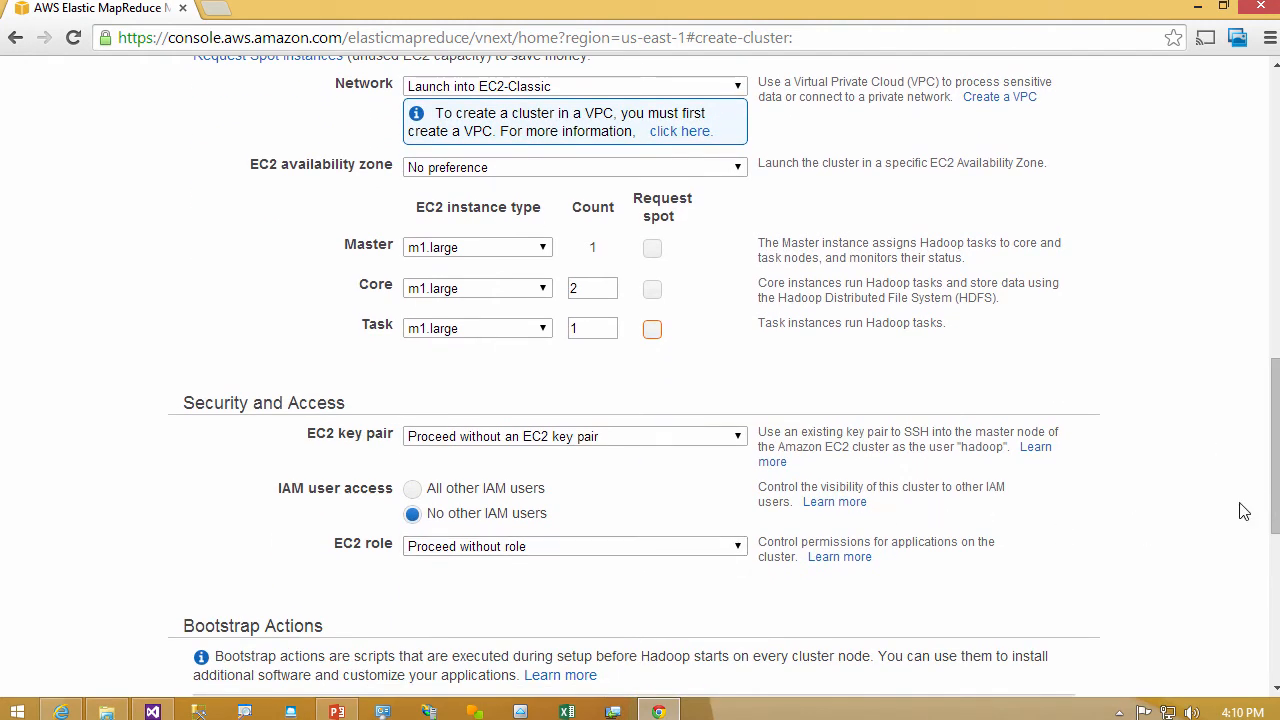
- Examine the step types that can be added to the cluster and try the auto-terminate option, leaving it at No
left_click_drag(1274, 494, 1274, 647)
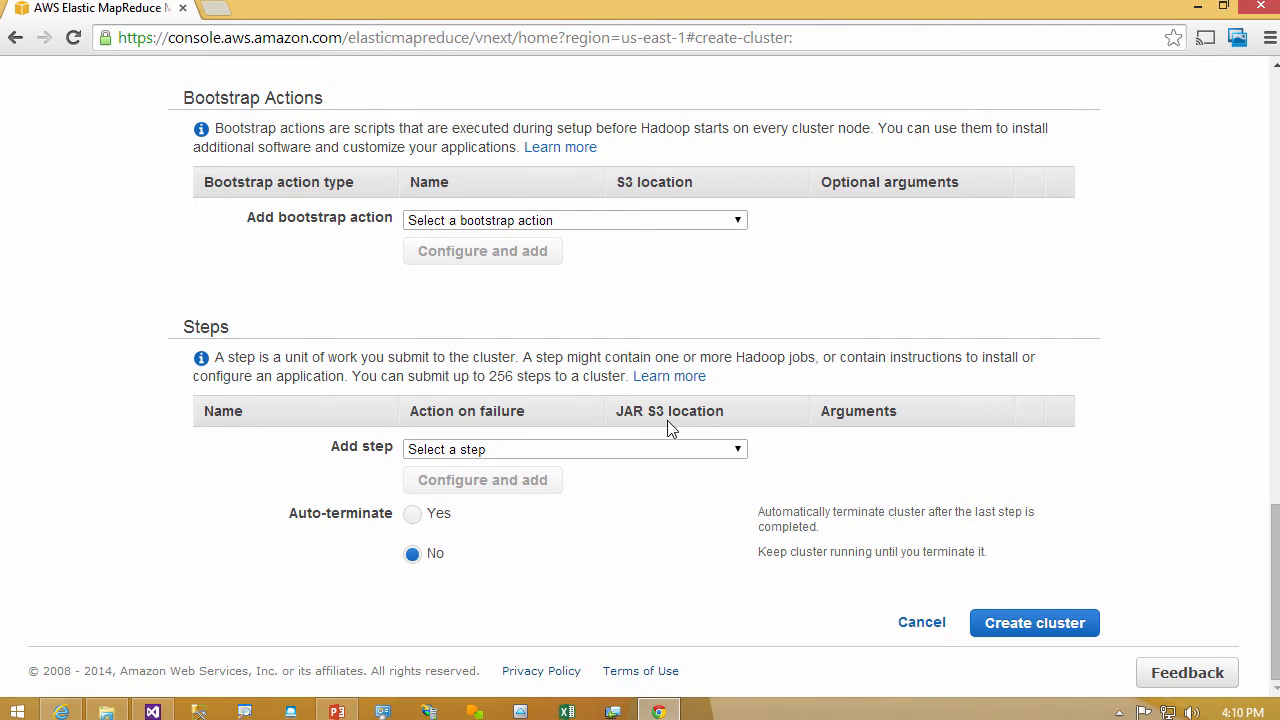
left_click(739, 452)
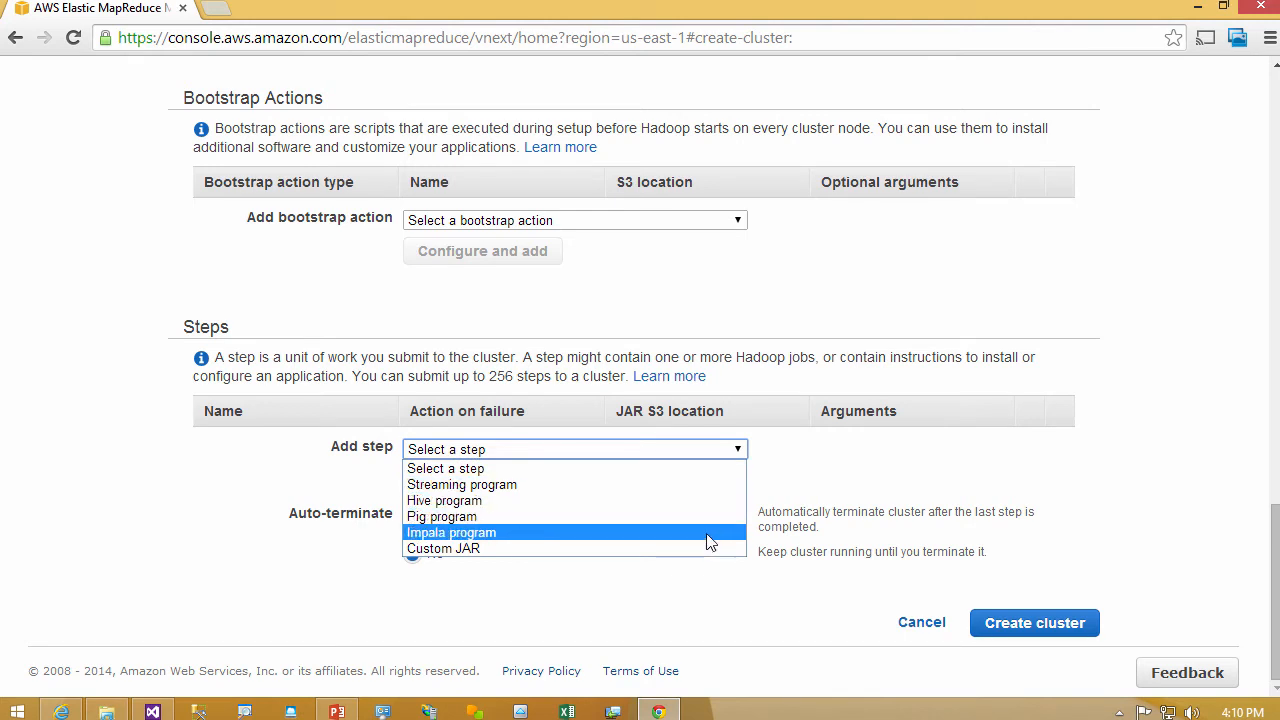
left_click(835, 478)
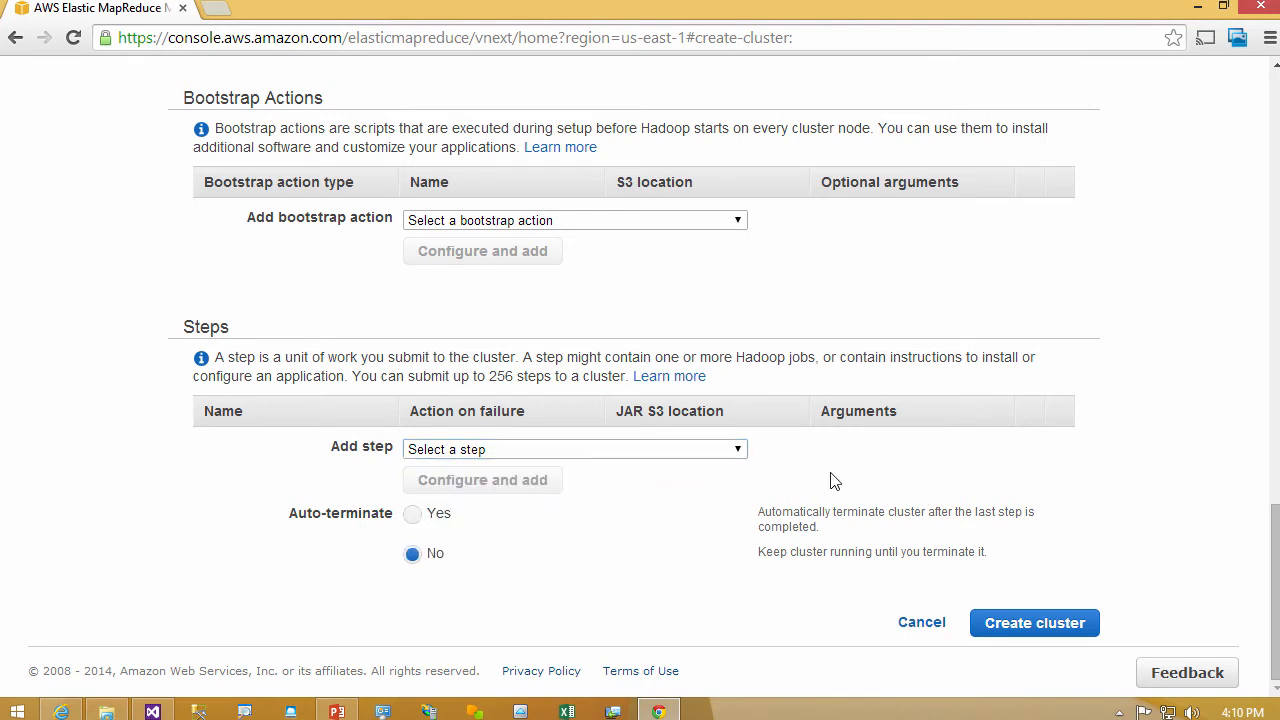
left_click(413, 516)
left_click(412, 554)
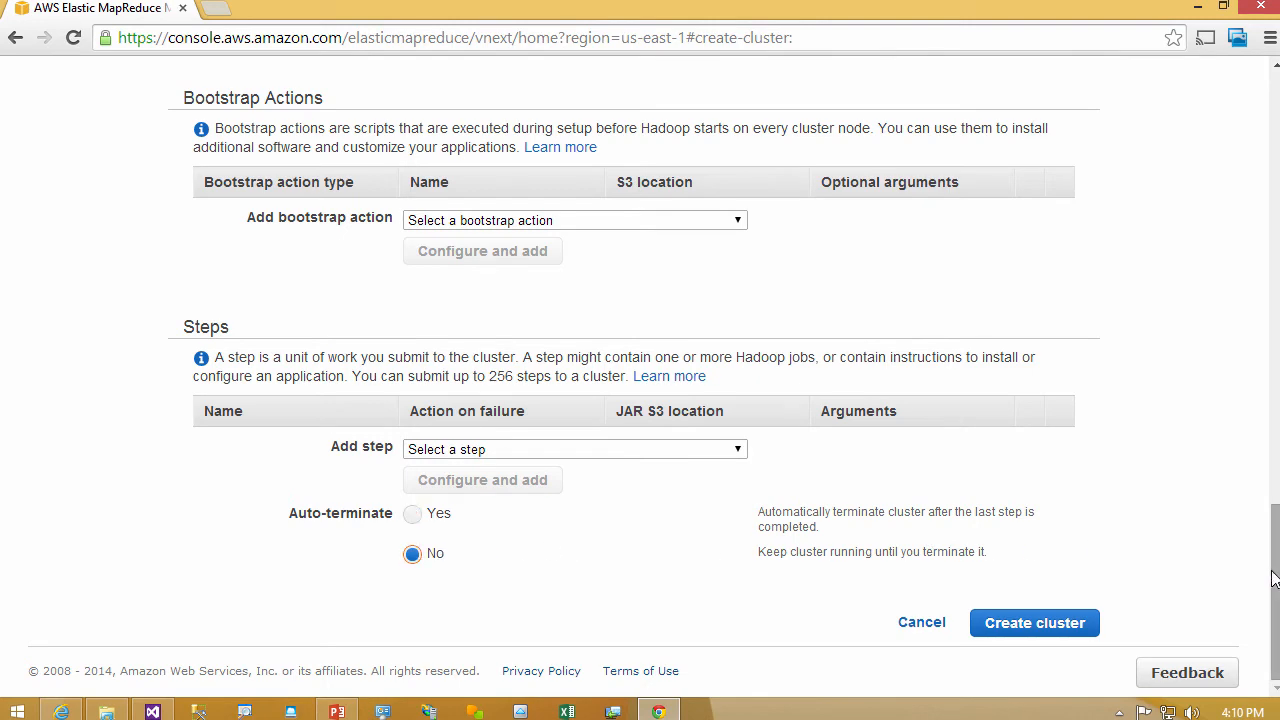
- Start configuring a sample application for the cluster, choosing Word count and selecting its output location for editing
left_click_drag(1275, 578, 1275, 147)
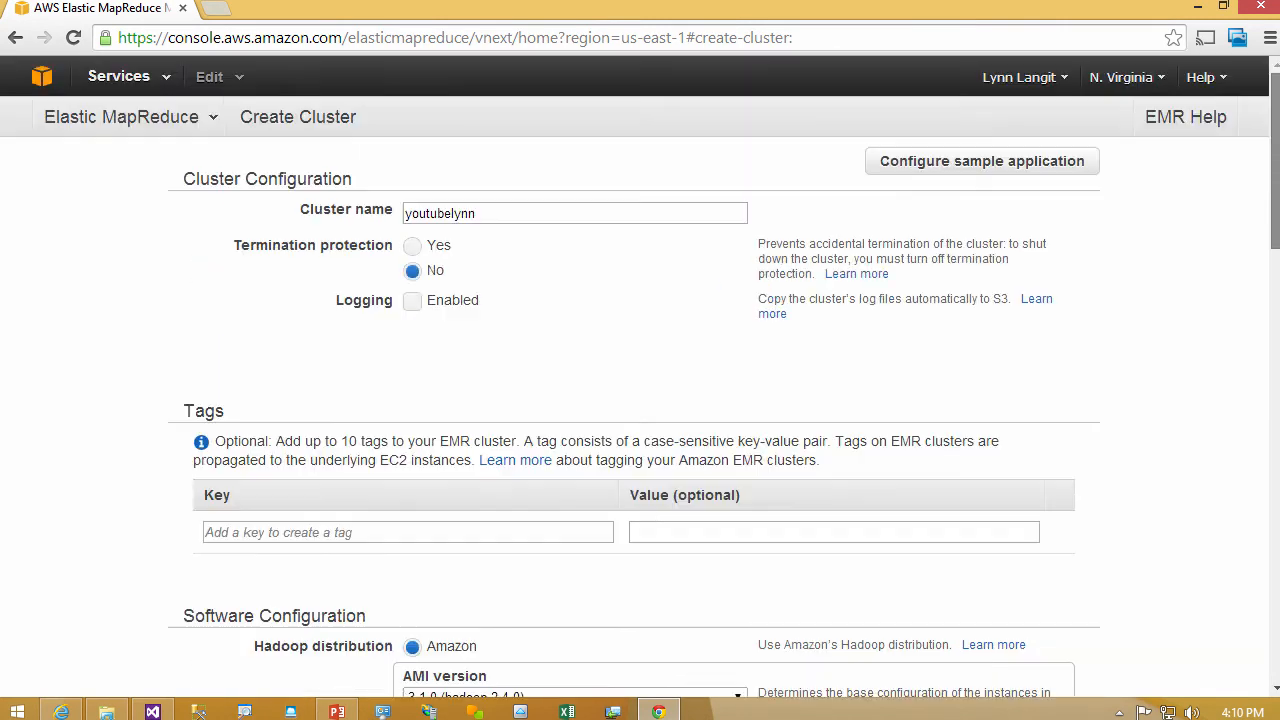
left_click(957, 165)
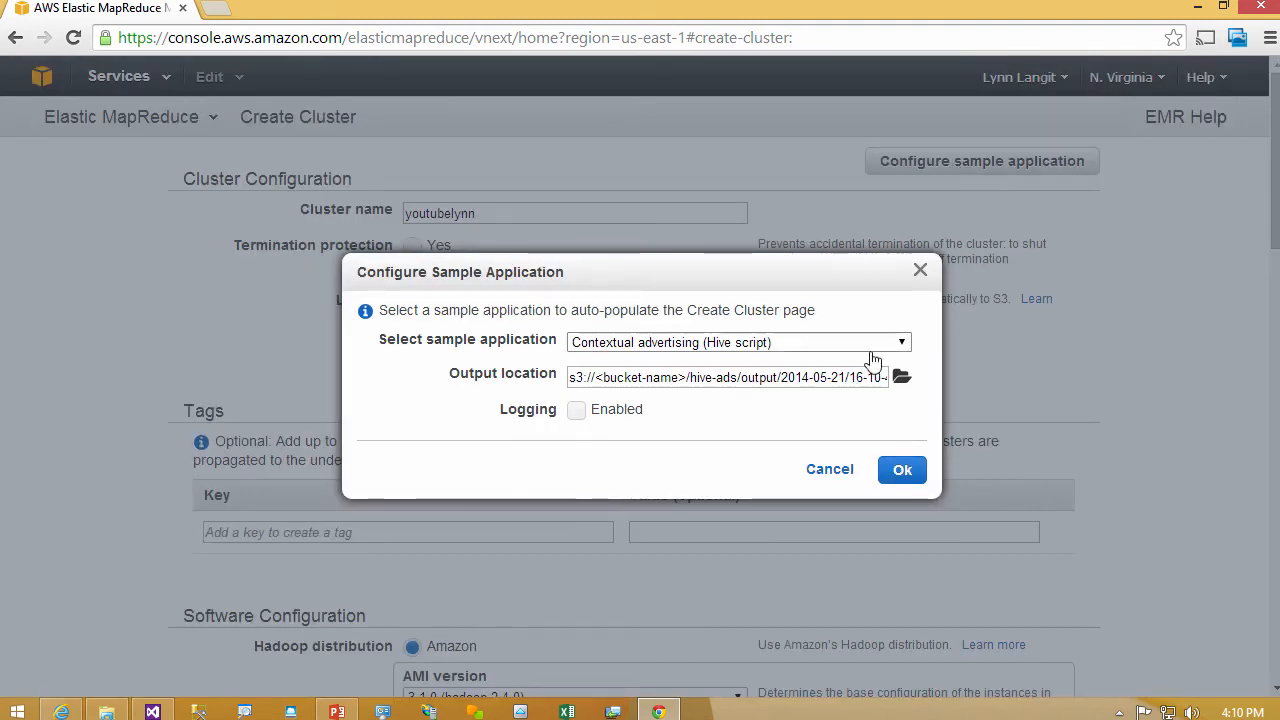
left_click(902, 344)
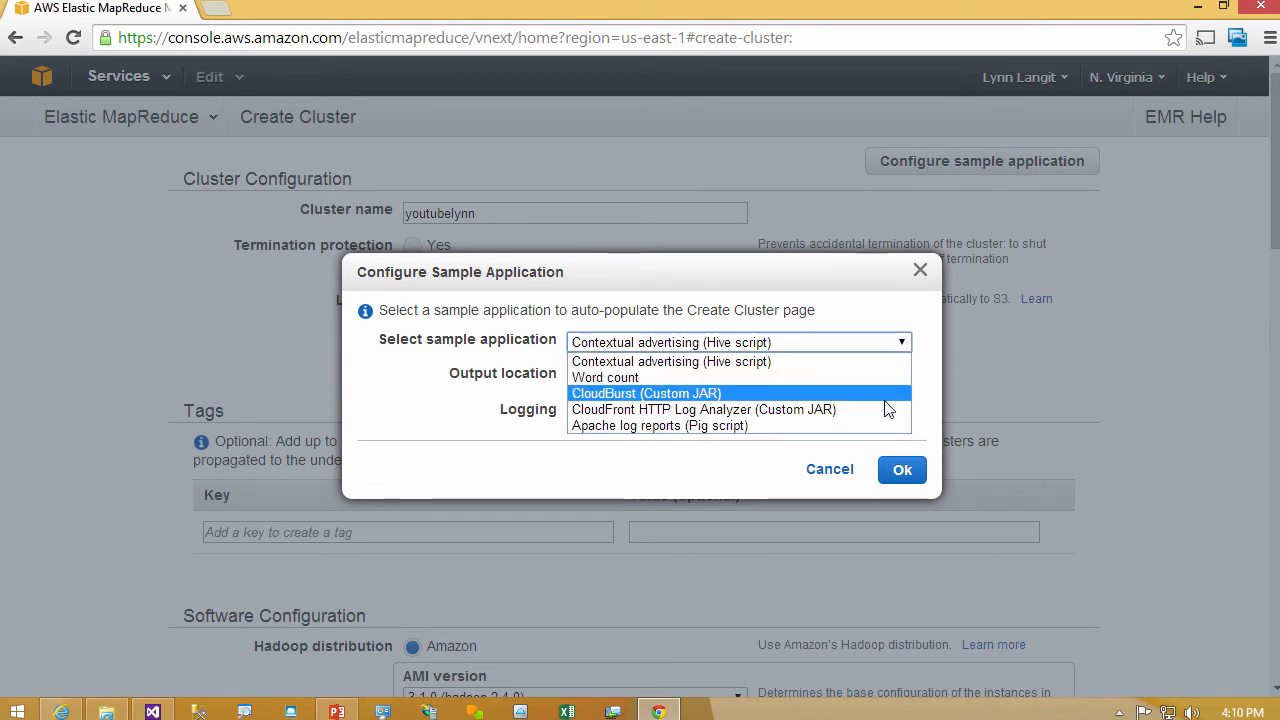
left_click(863, 378)
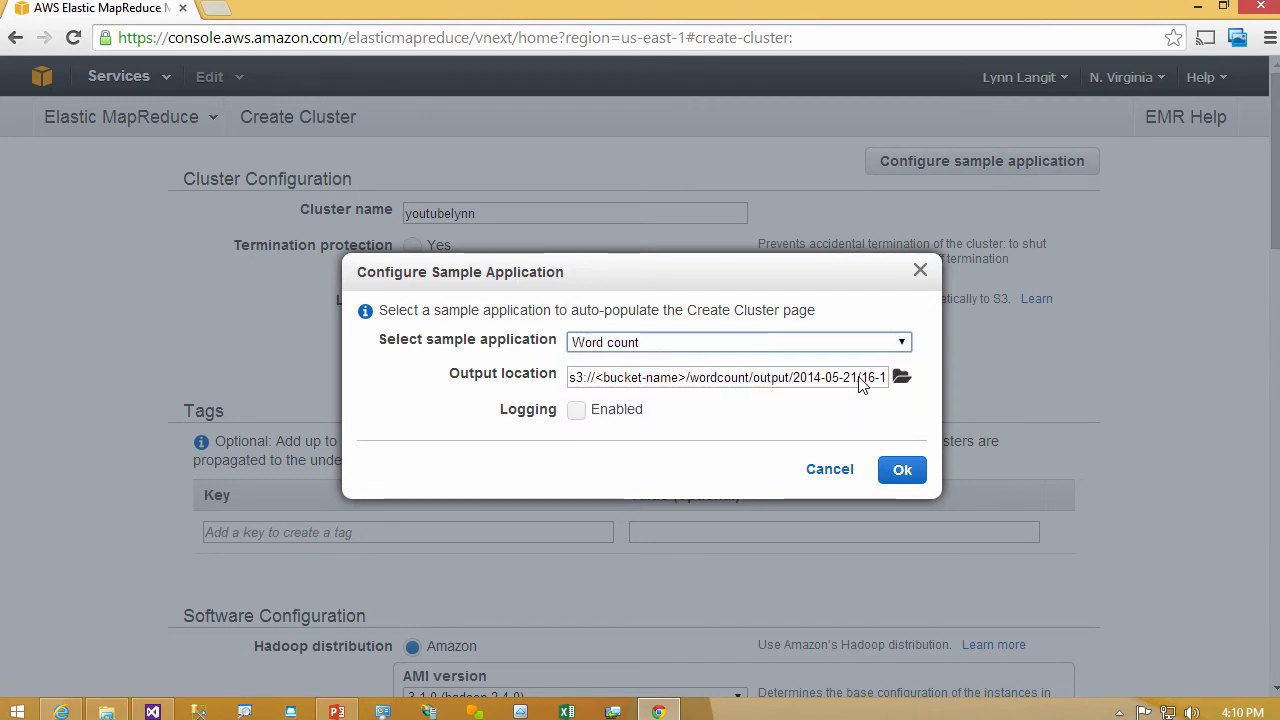
left_click(680, 378)
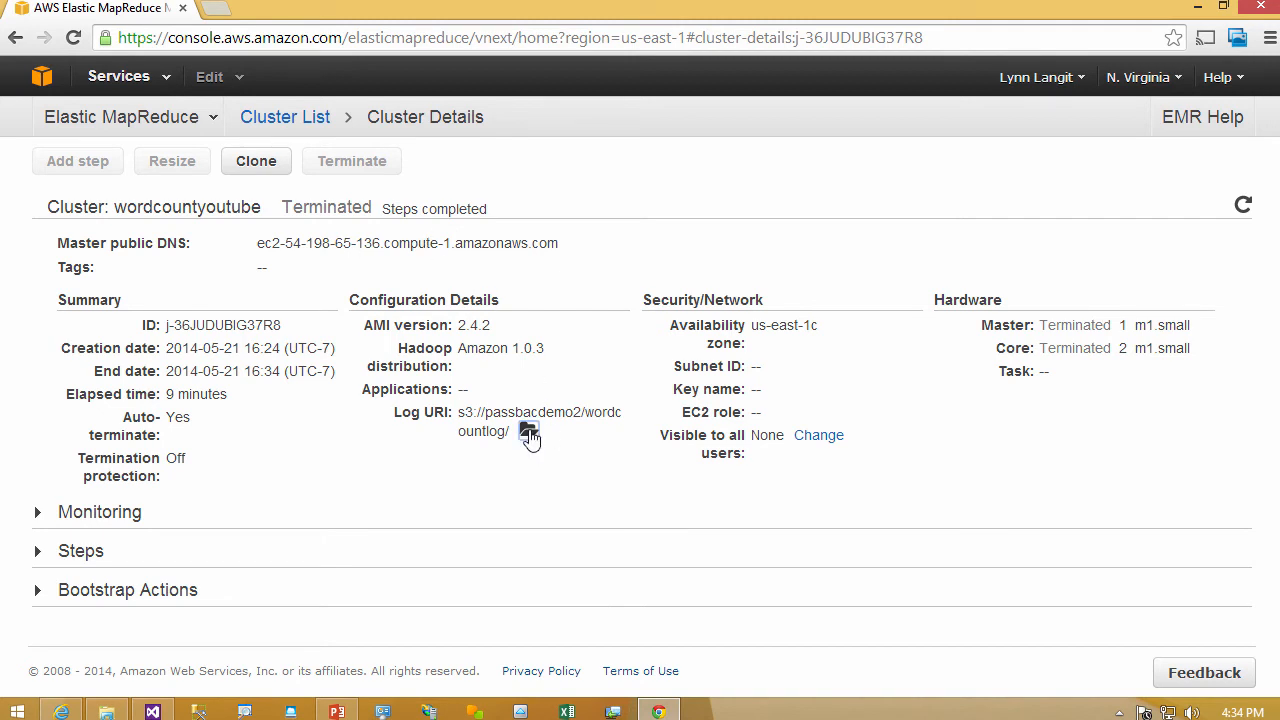
- Open the wordcountyoutube cluster's log location in S3 and browse the passbacdemo2 bucket to wordcount/output/2014-05-21/16-23-23
left_click(528, 433)
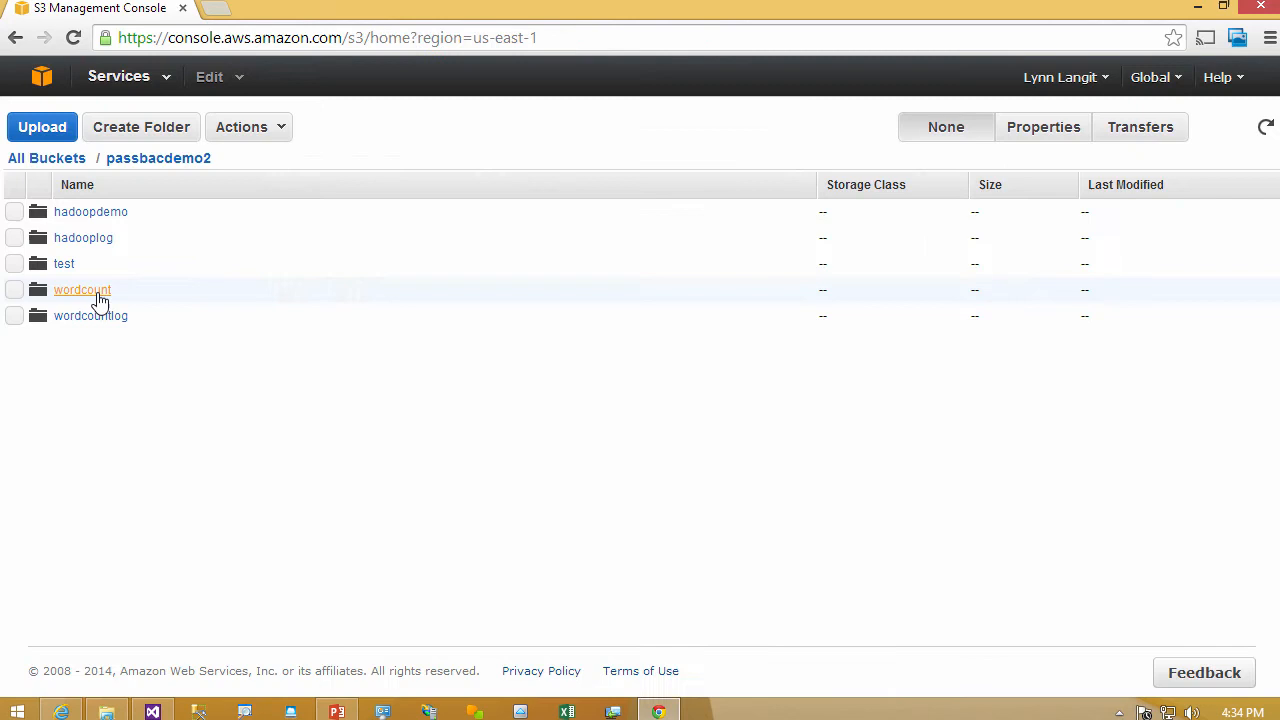
left_click(94, 292)
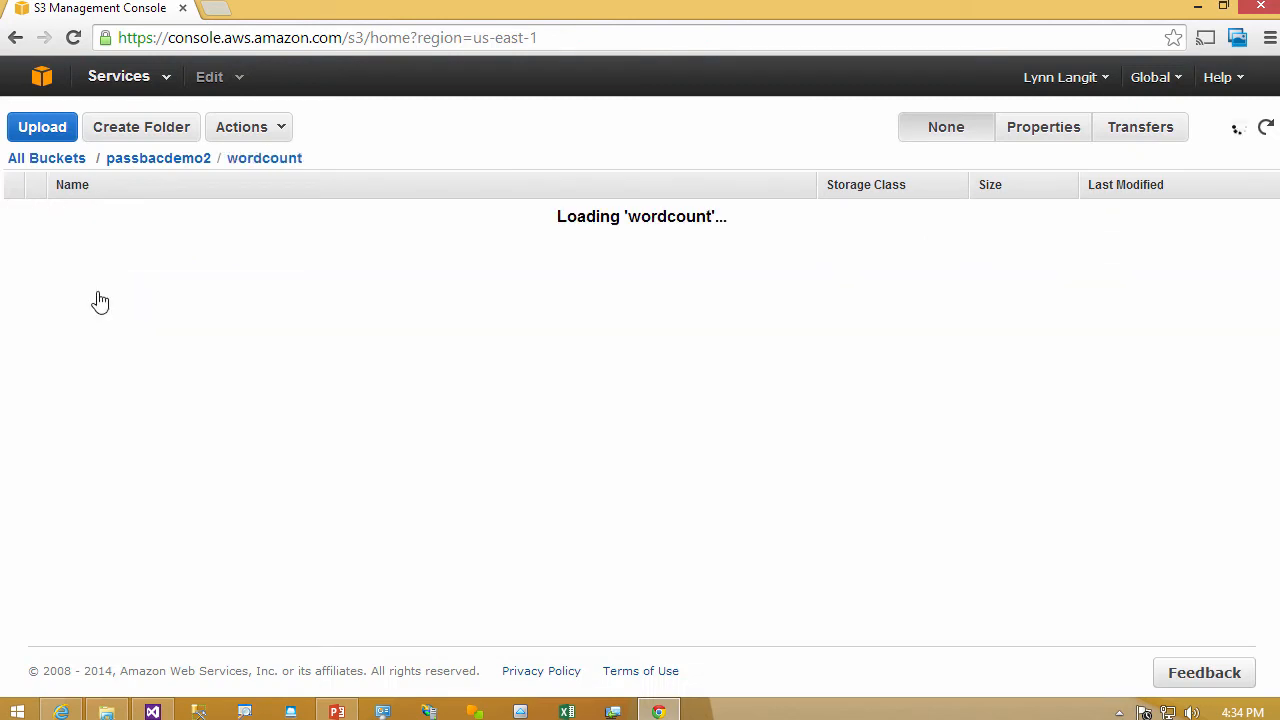
left_click(75, 211)
left_click(69, 212)
left_click(85, 212)
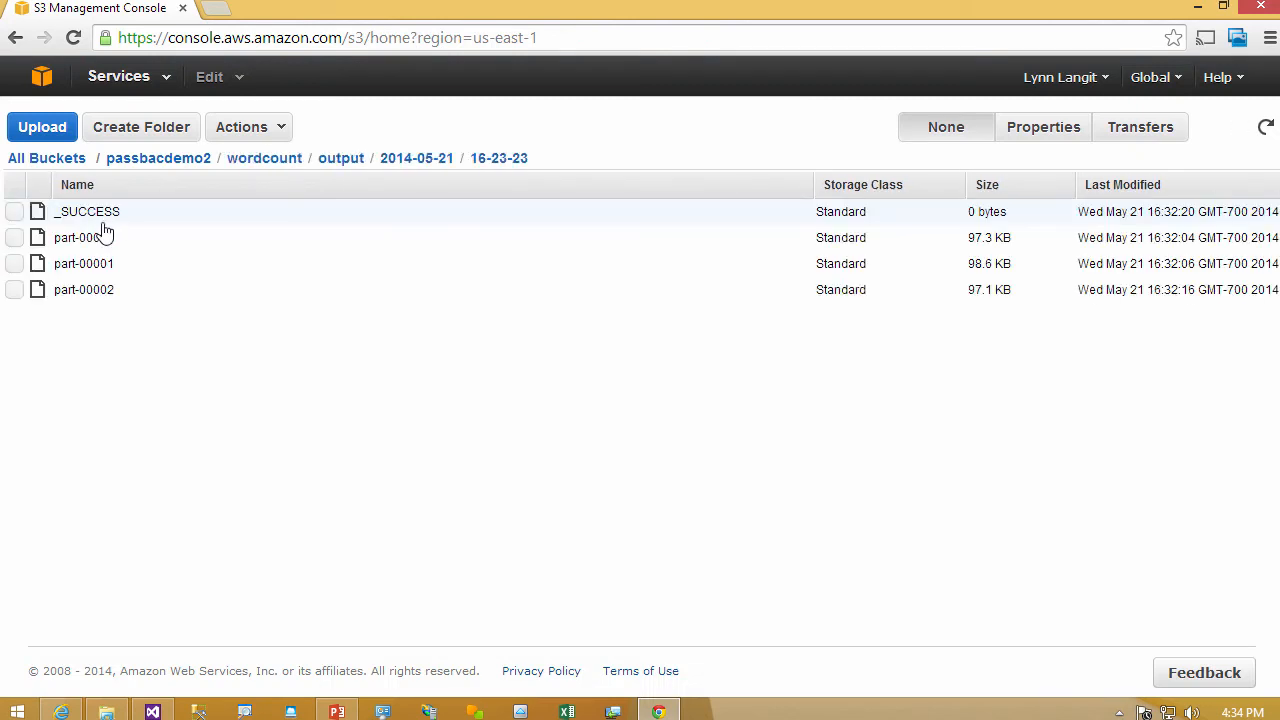
- Download the part-00000 word count output file and open it in Notepad
left_click(92, 243)
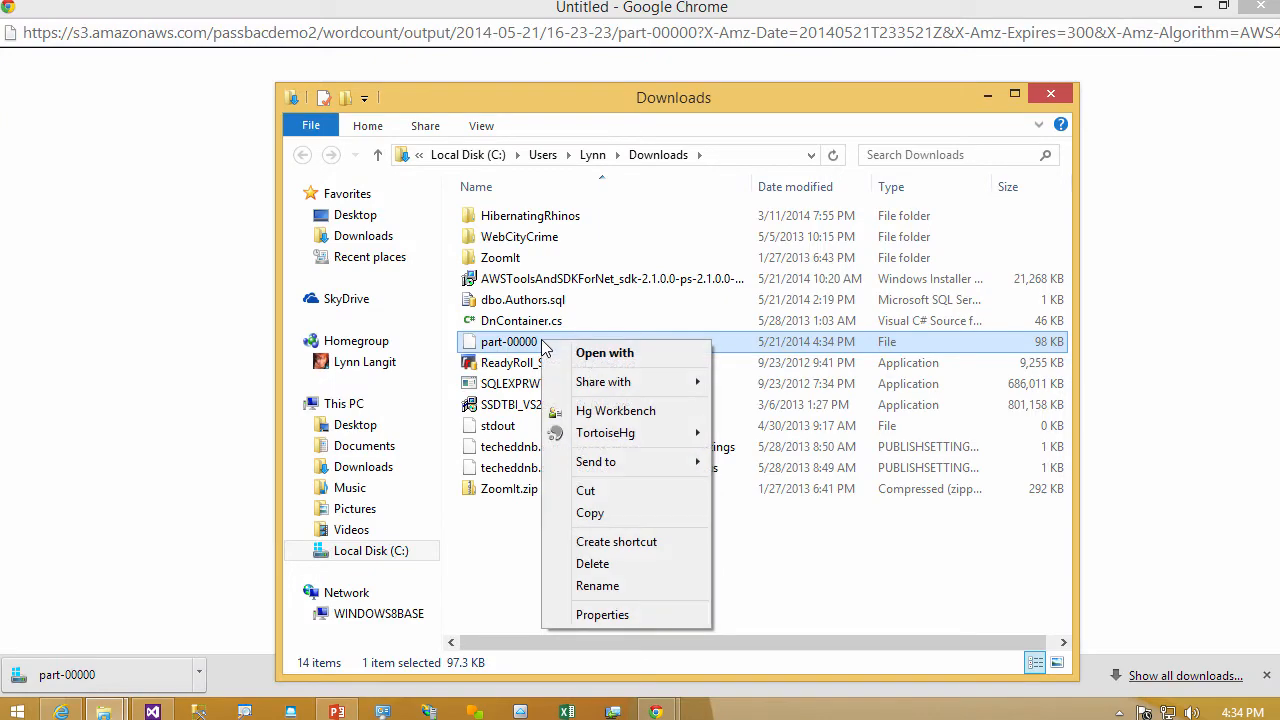
left_click(604, 352)
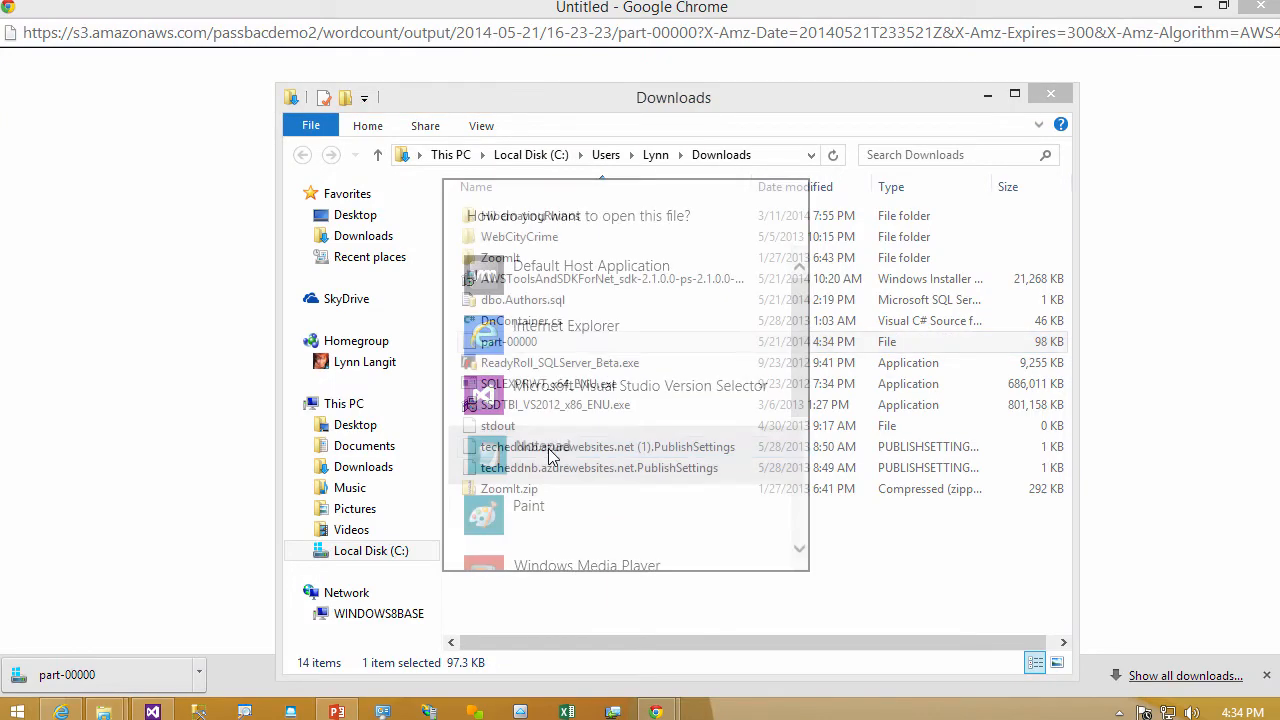
left_click(551, 449)
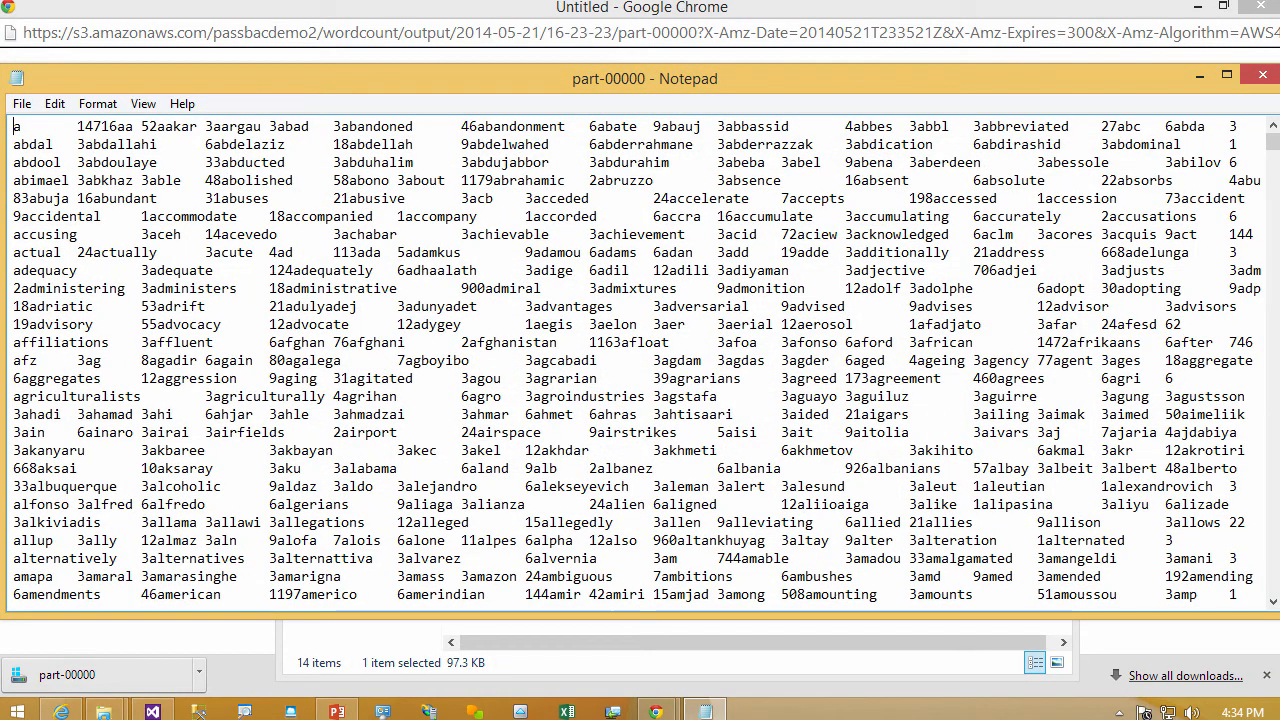
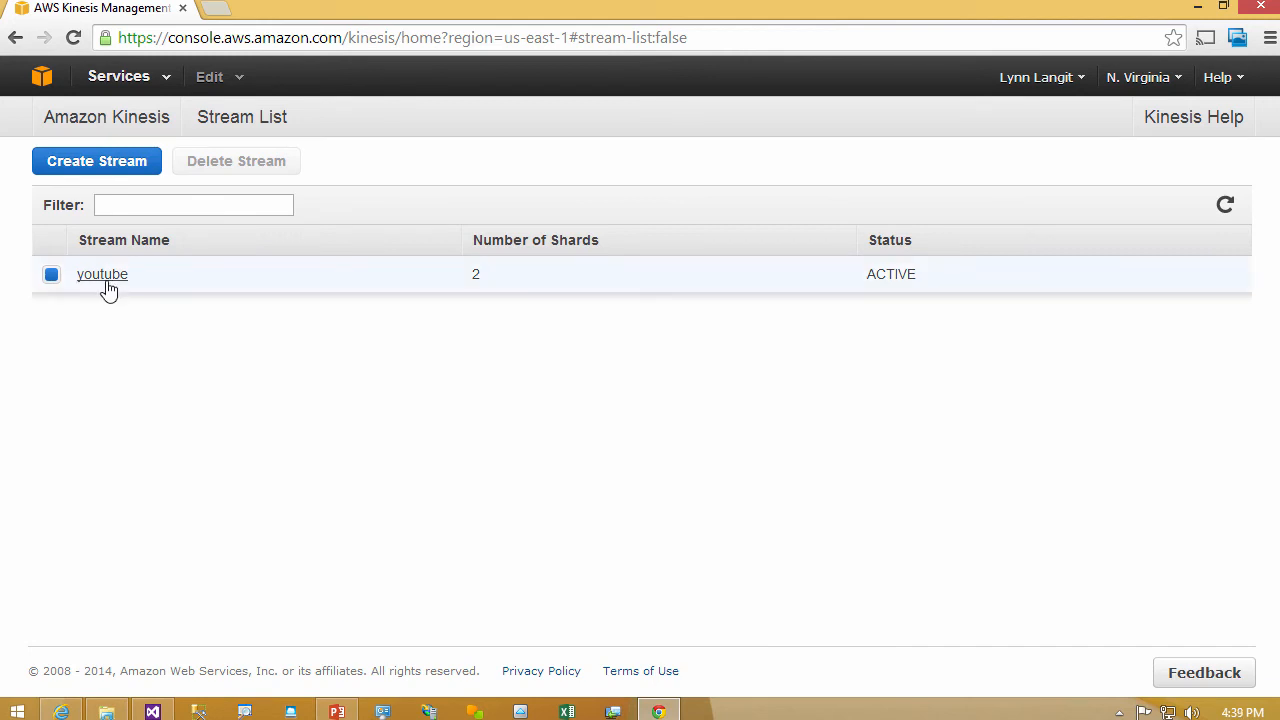
- Open the details of the youtube Kinesis stream and review its capacity and latency graphs
left_click(106, 284)
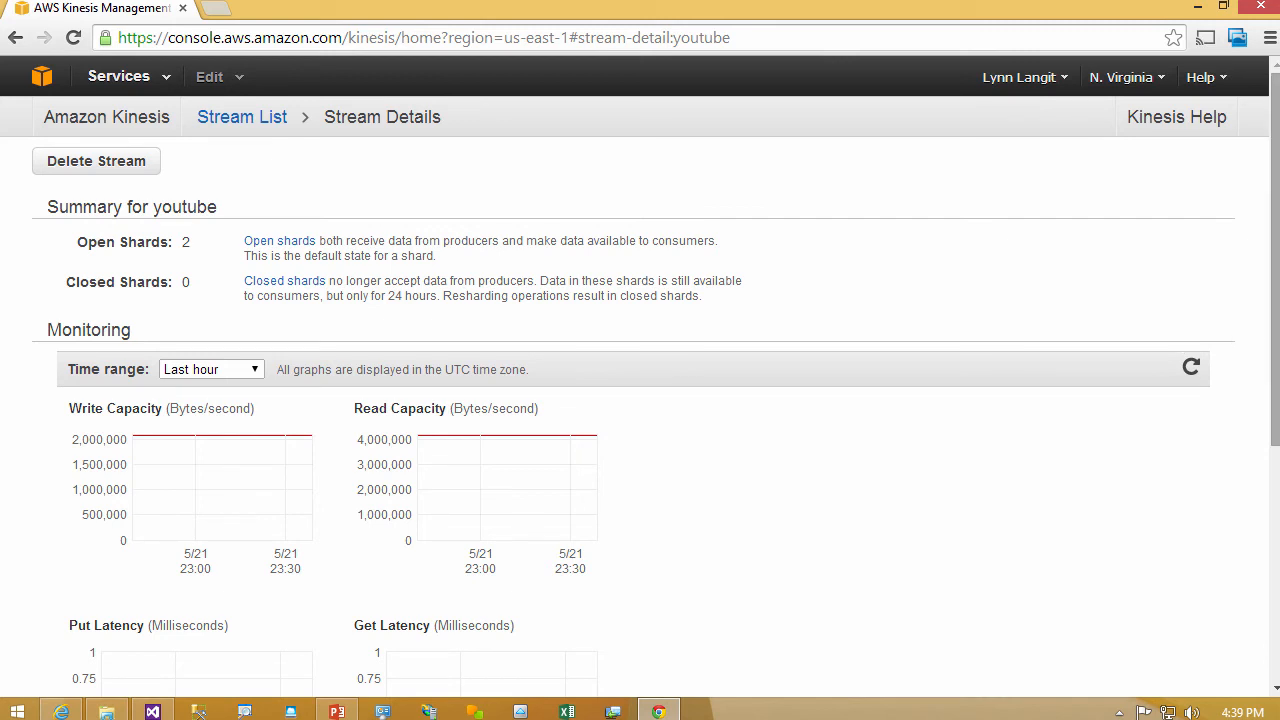
mouse_move(1274, 335)
left_mouse_down()
mouse_move(1246, 580)
mouse_move(1273, 425)
mouse_move(1273, 320)
left_mouse_up()
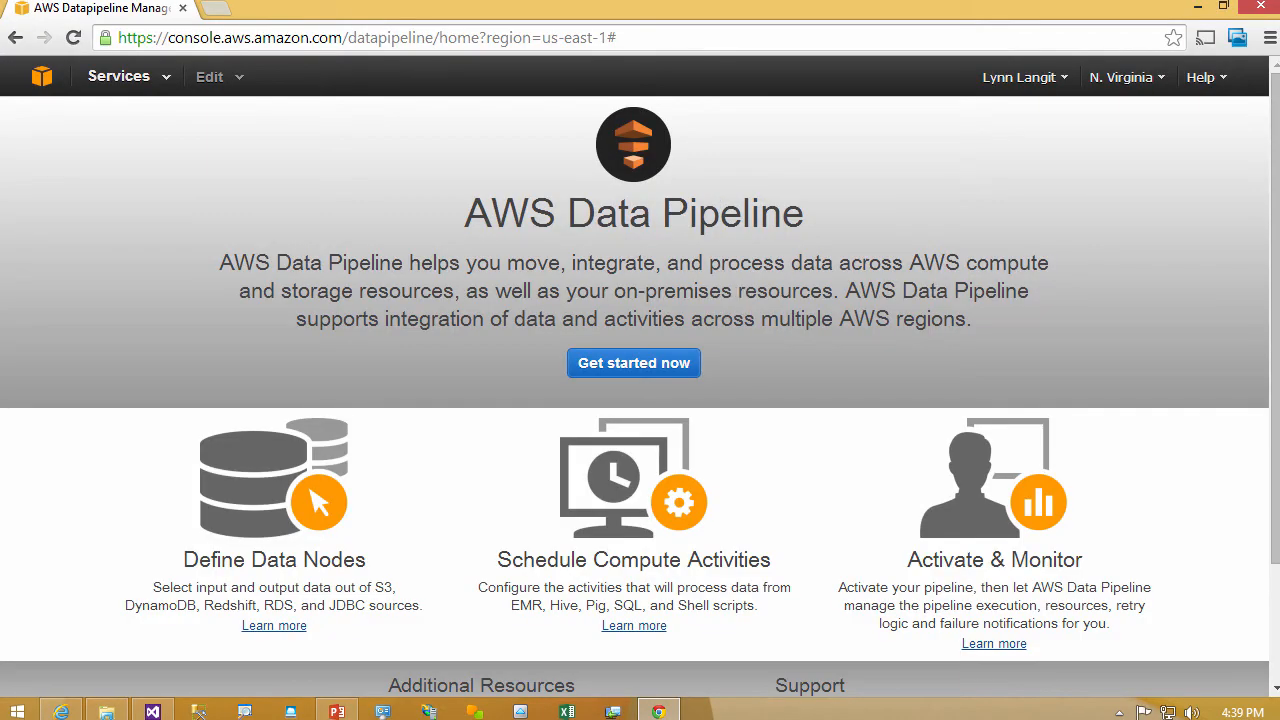
- Create a data pipeline named youtubedemo, keeping the default schedule and IAM roles
left_click(660, 364)
left_click(520, 228)
type("youtbue")
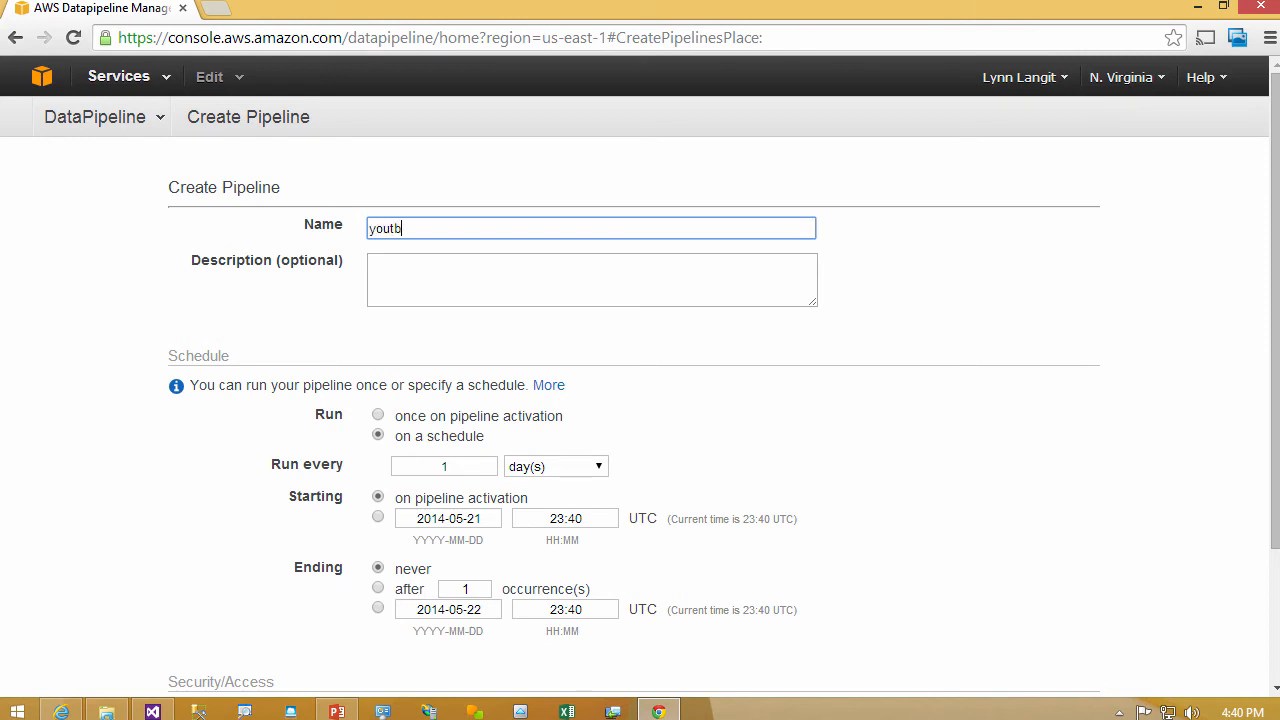
key("BackSpace")
key("BackSpace")
key("BackSpace")
type("ubedemo")
left_click_drag(1274, 282, 1203, 394)
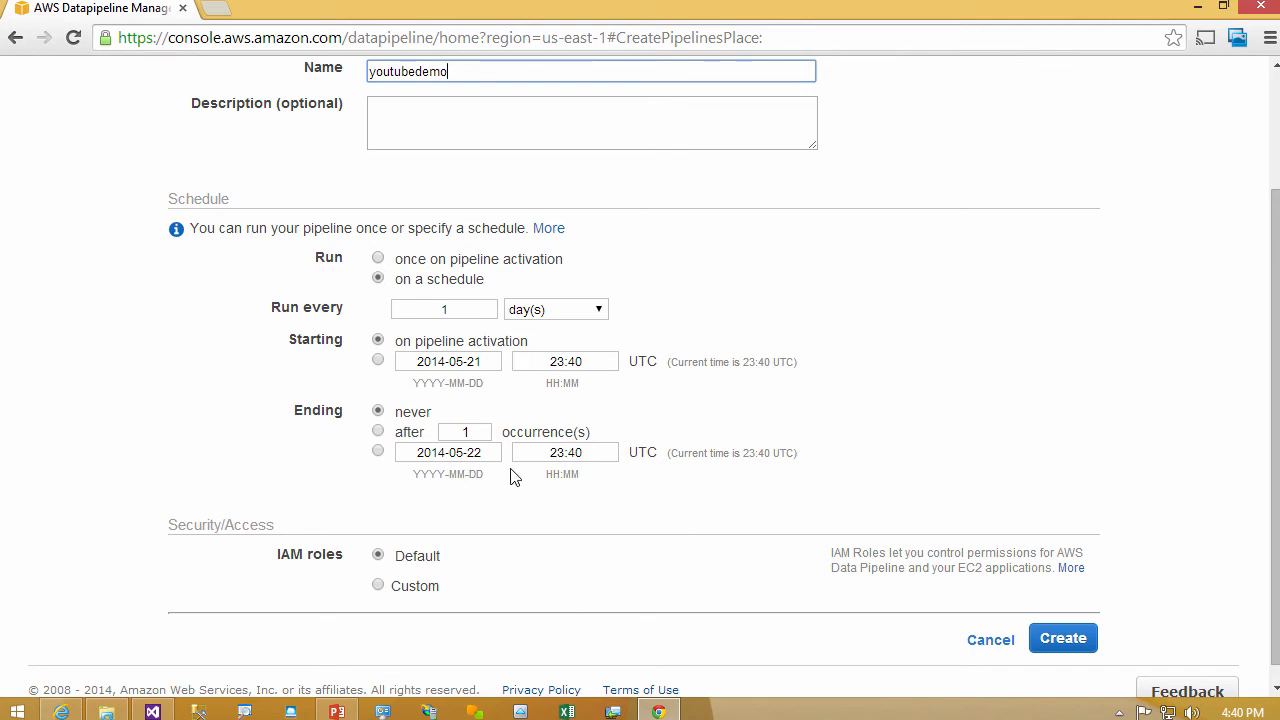
left_click(1068, 650)
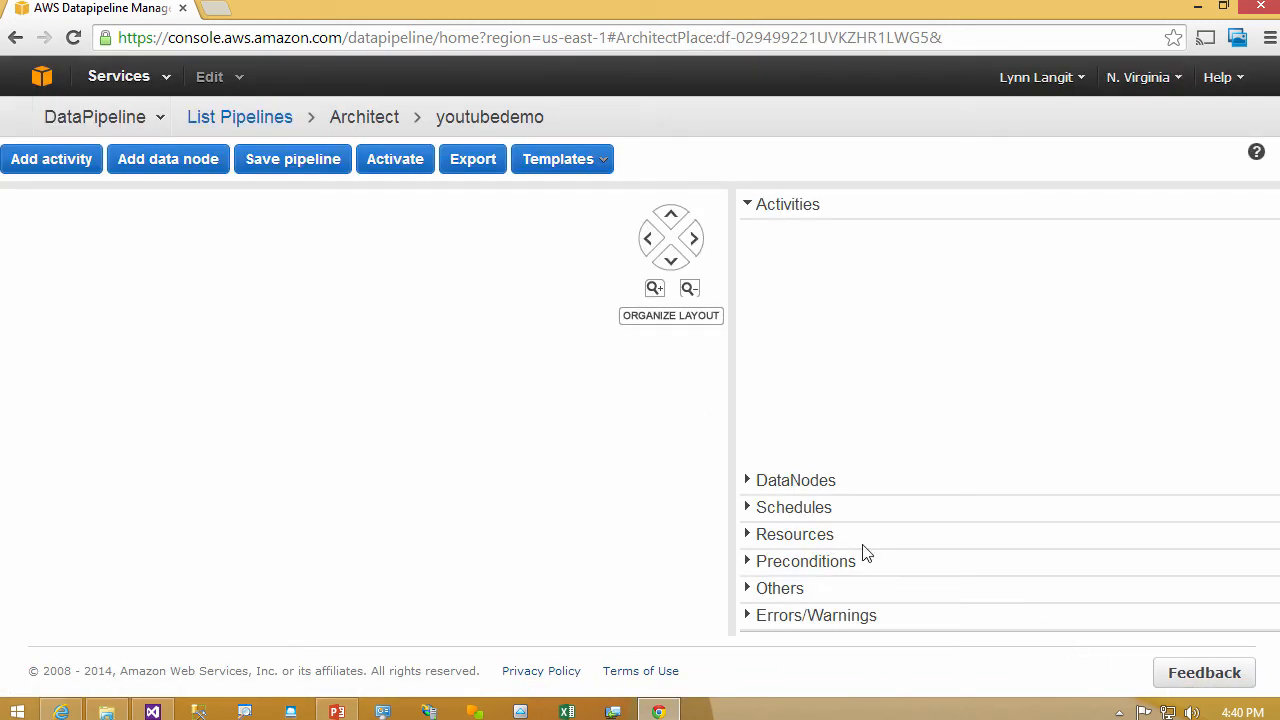
- Examine the pipeline's DataNodes, Schedules, Resources, Preconditions, Others and Errors/Warnings sections, including the schedule type options
left_click(749, 484)
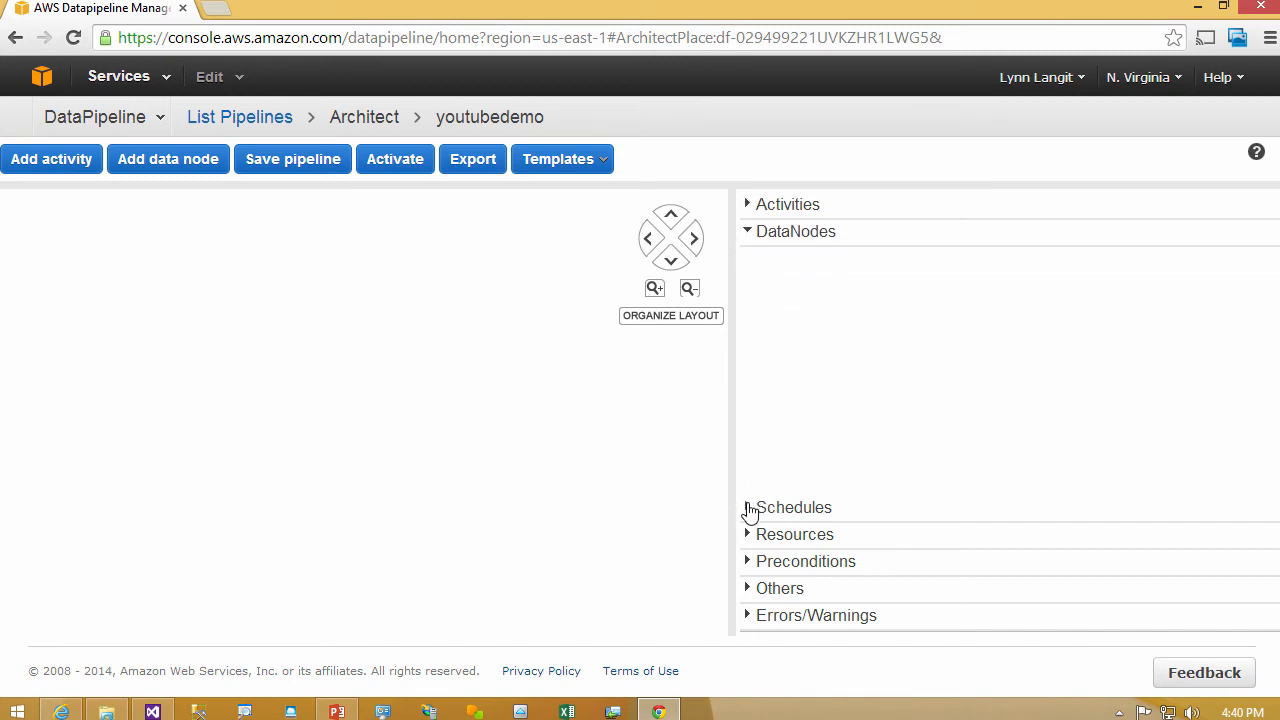
left_click(748, 508)
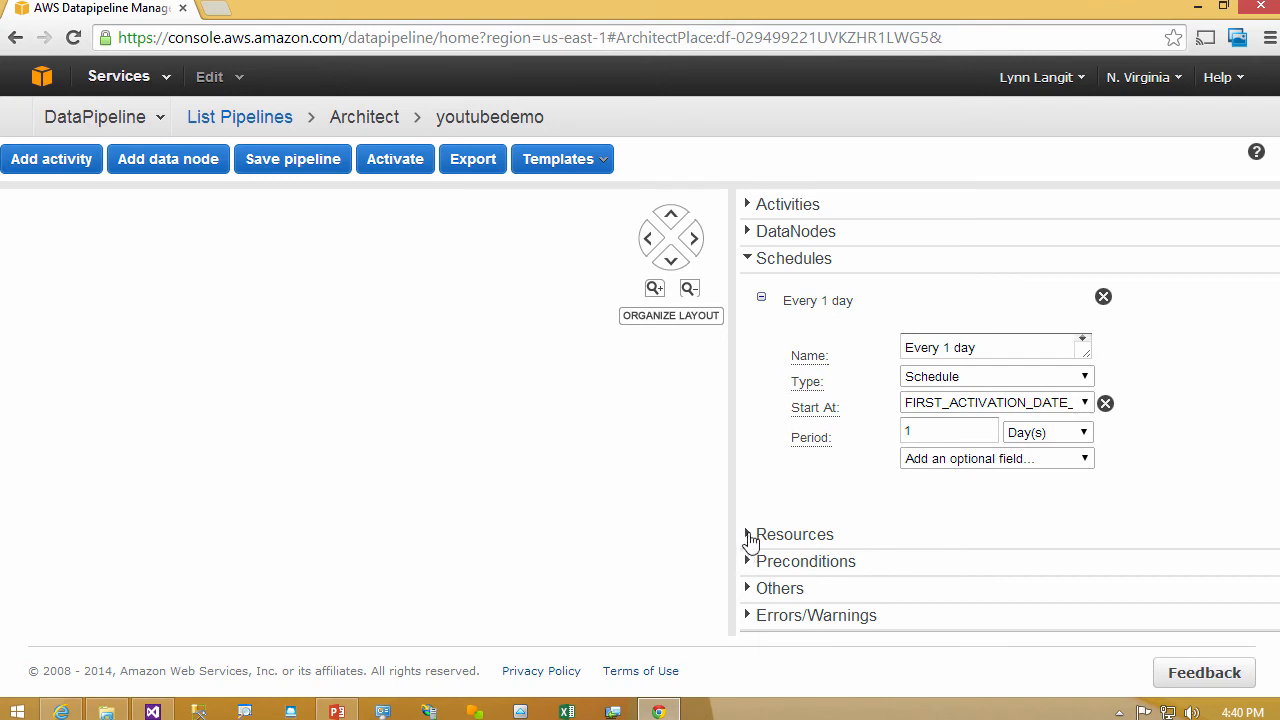
left_click(750, 535)
left_click(746, 561)
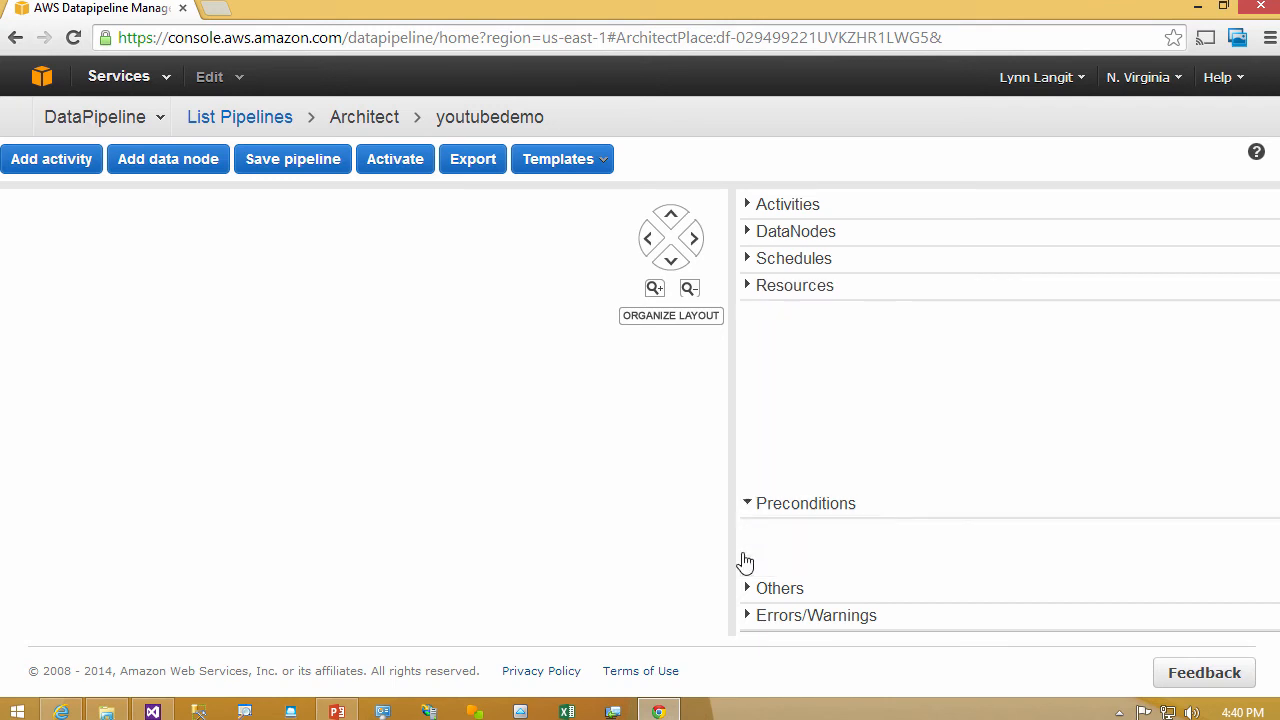
left_click(747, 590)
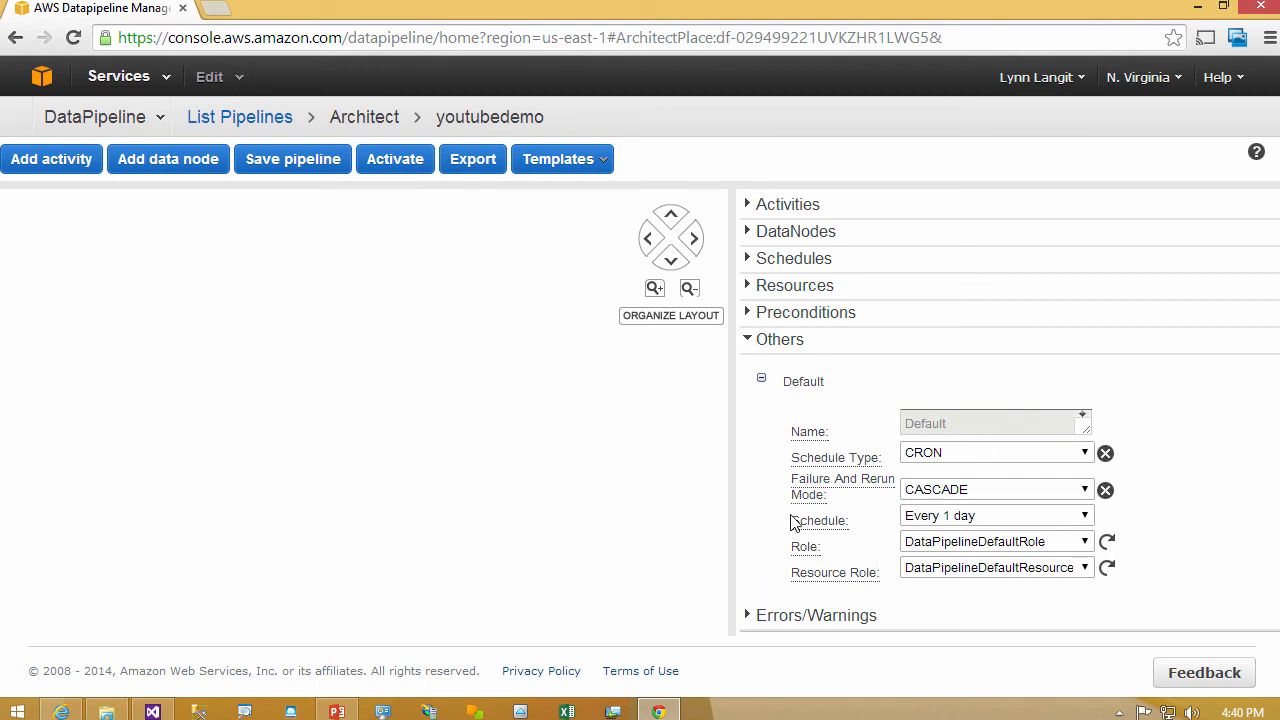
left_click(1083, 458)
left_click(1083, 458)
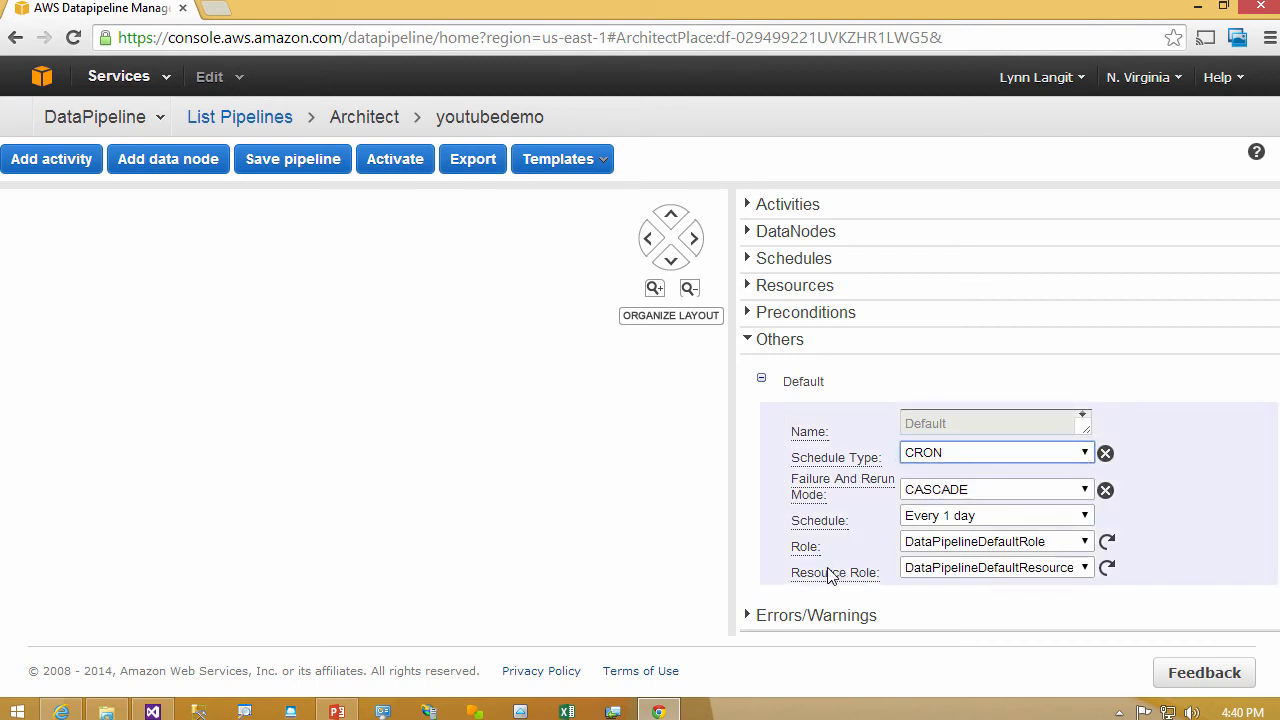
left_click(749, 616)
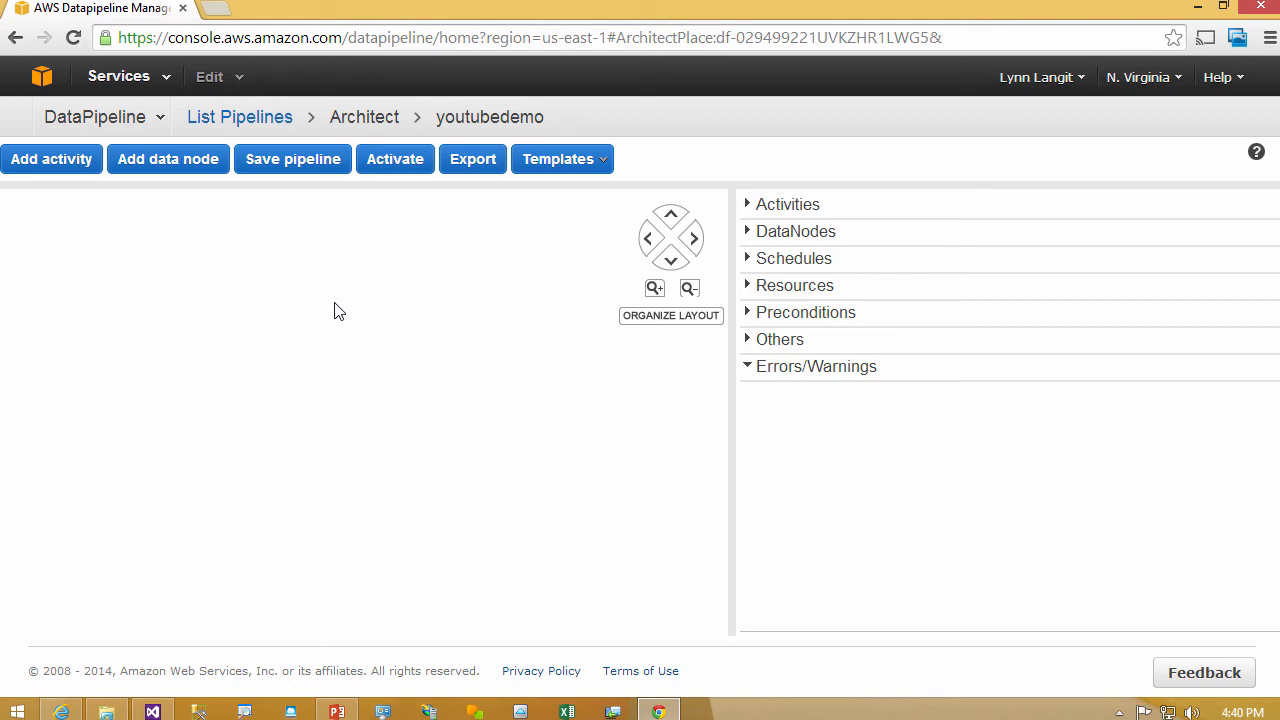
- Examine the database and output table settings of the Copy to Redshift template without applying it
left_click(597, 170)
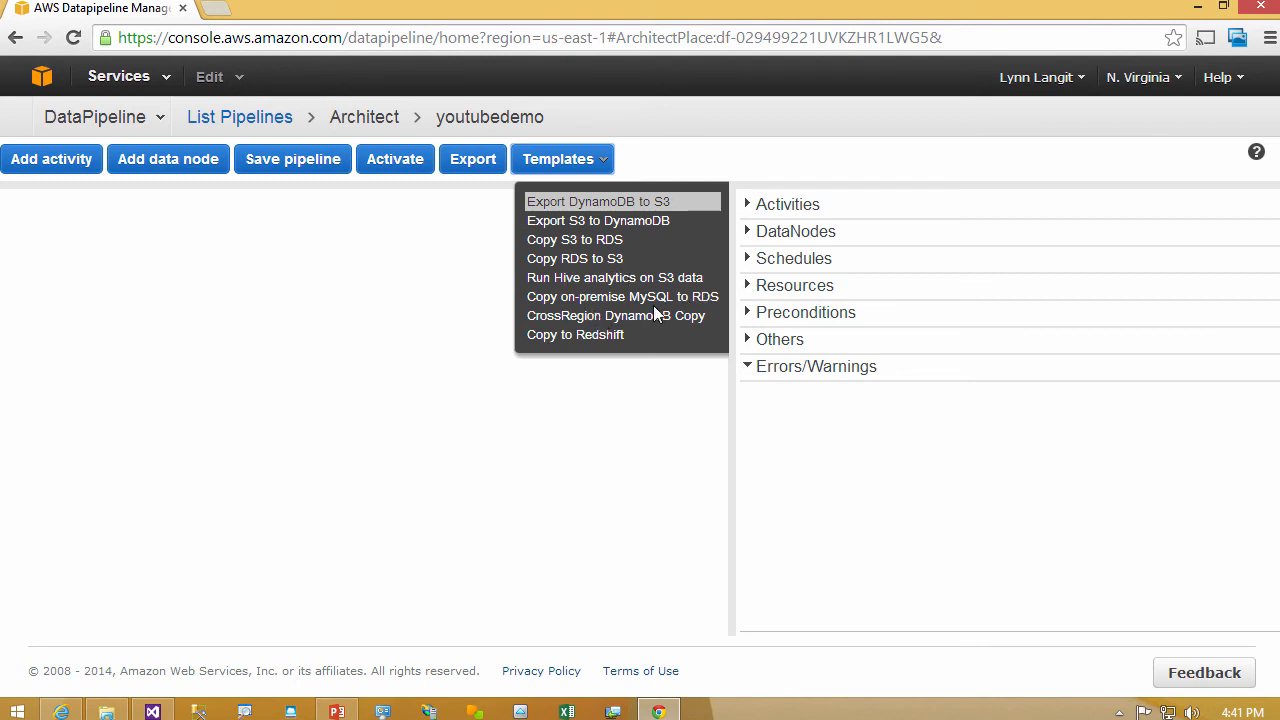
left_click(605, 336)
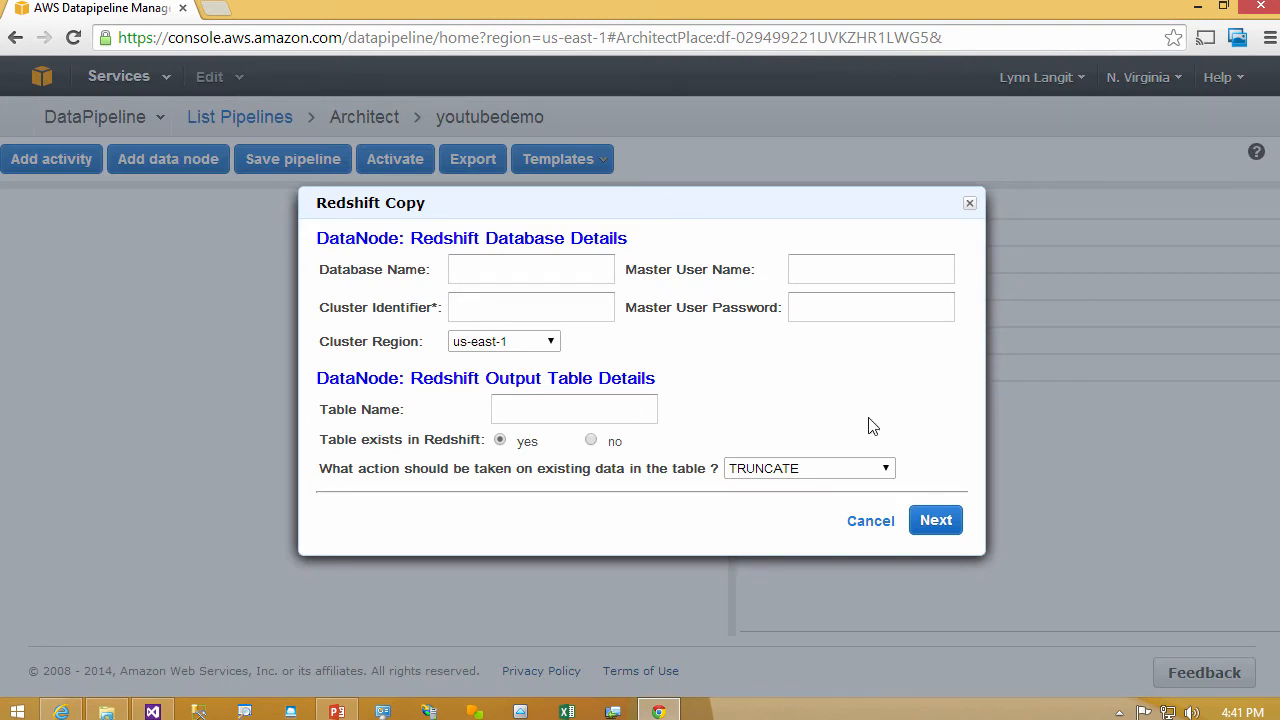
left_click(969, 203)
- Apply the Export S3 to DynamoDB template to the pipeline and dismiss the overwrite caution
left_click(603, 170)
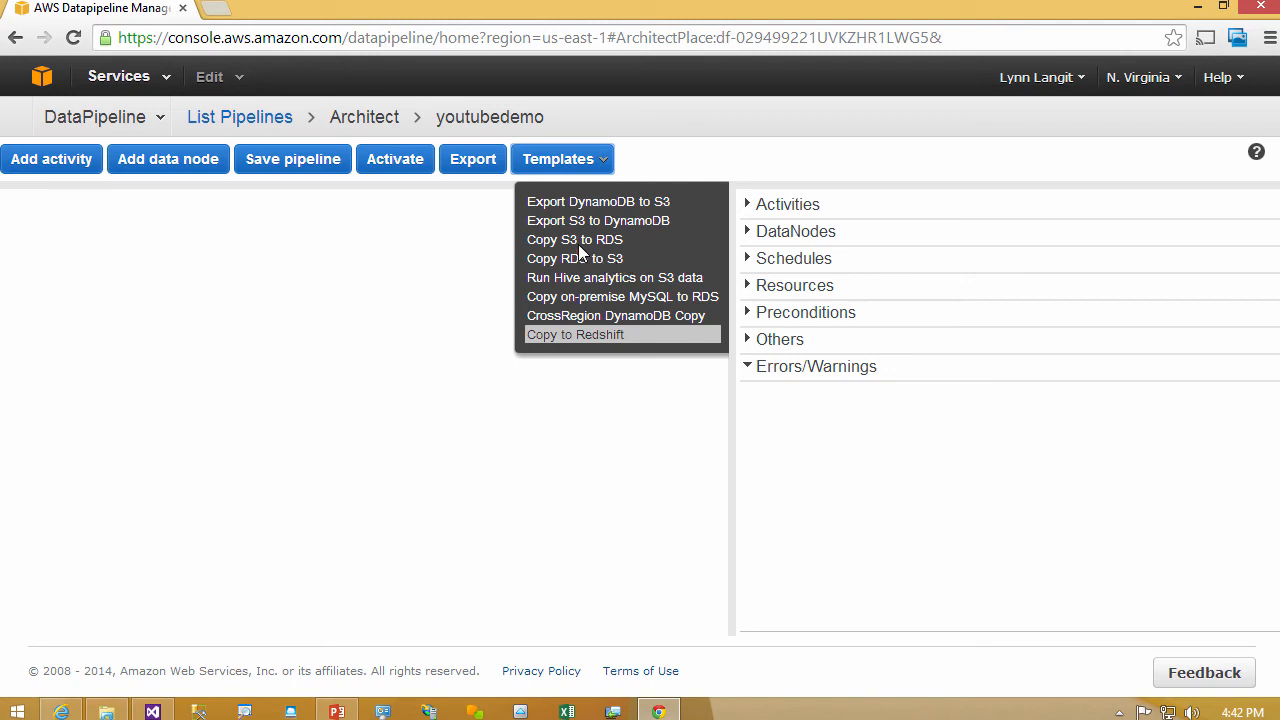
left_click(580, 226)
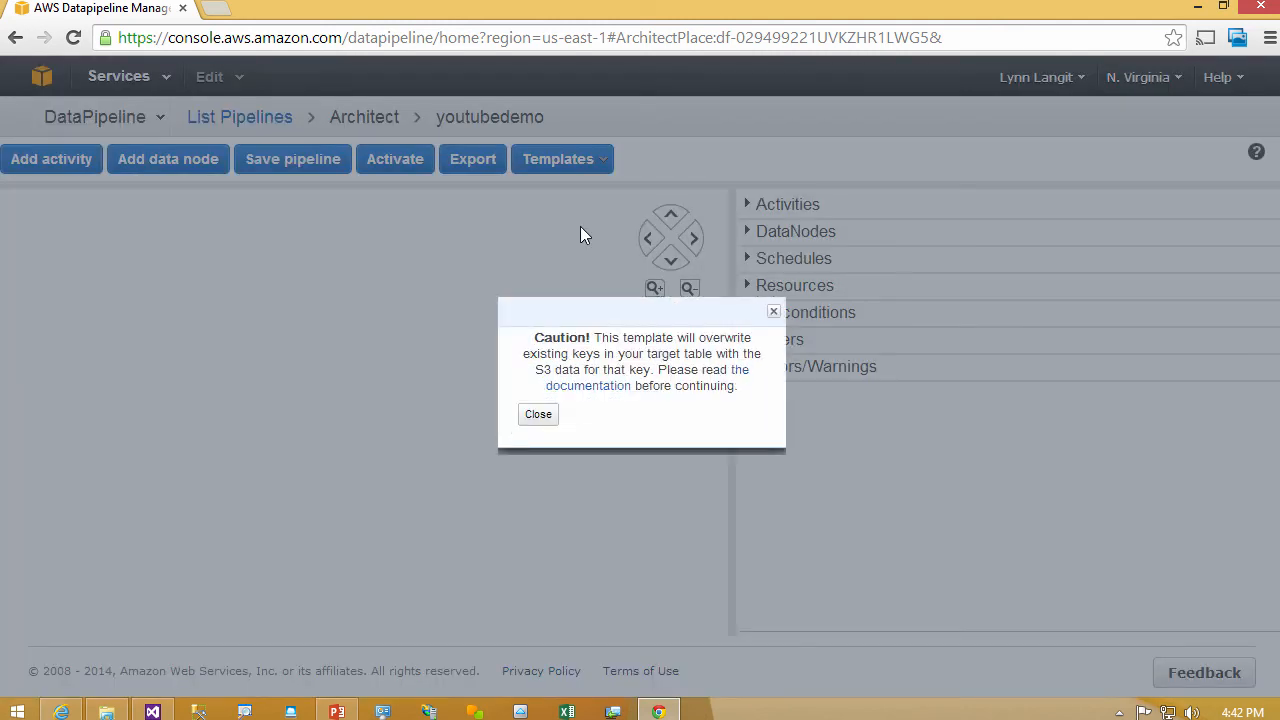
left_click(538, 414)
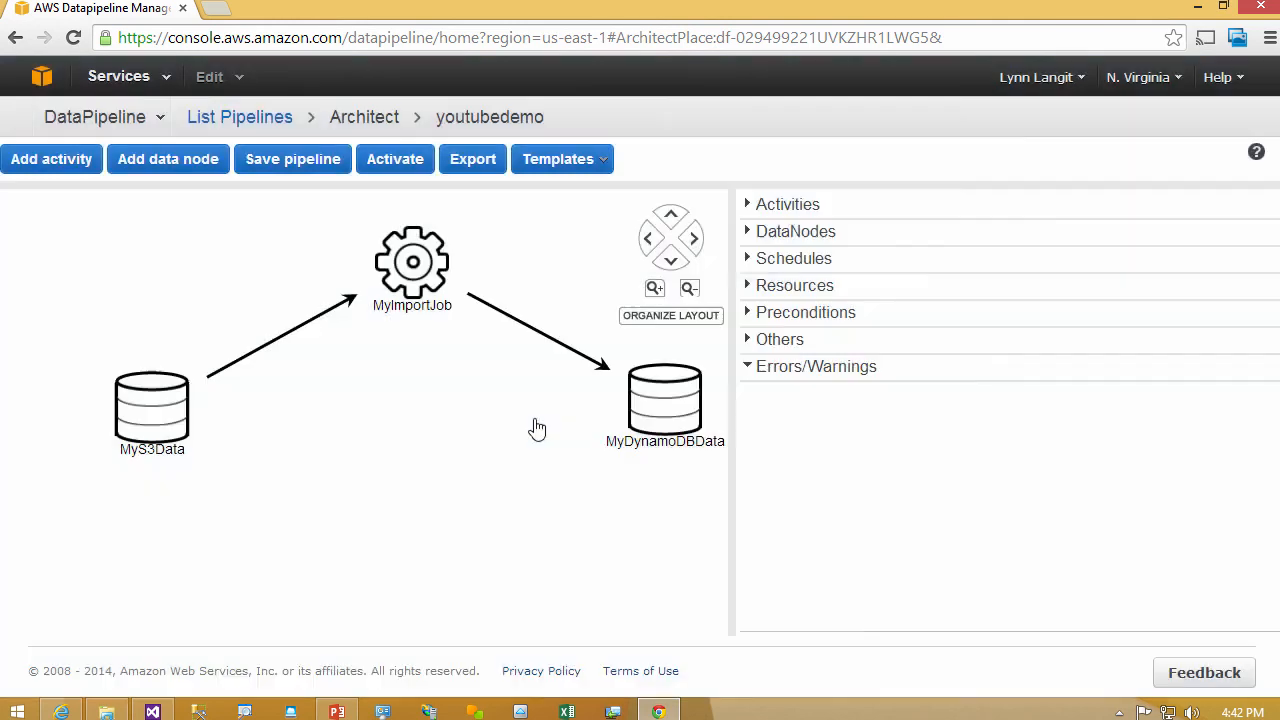
- Collapse the MyDynamoDBData settings and rename the MyS3Data node to CustomerData
left_click(150, 416)
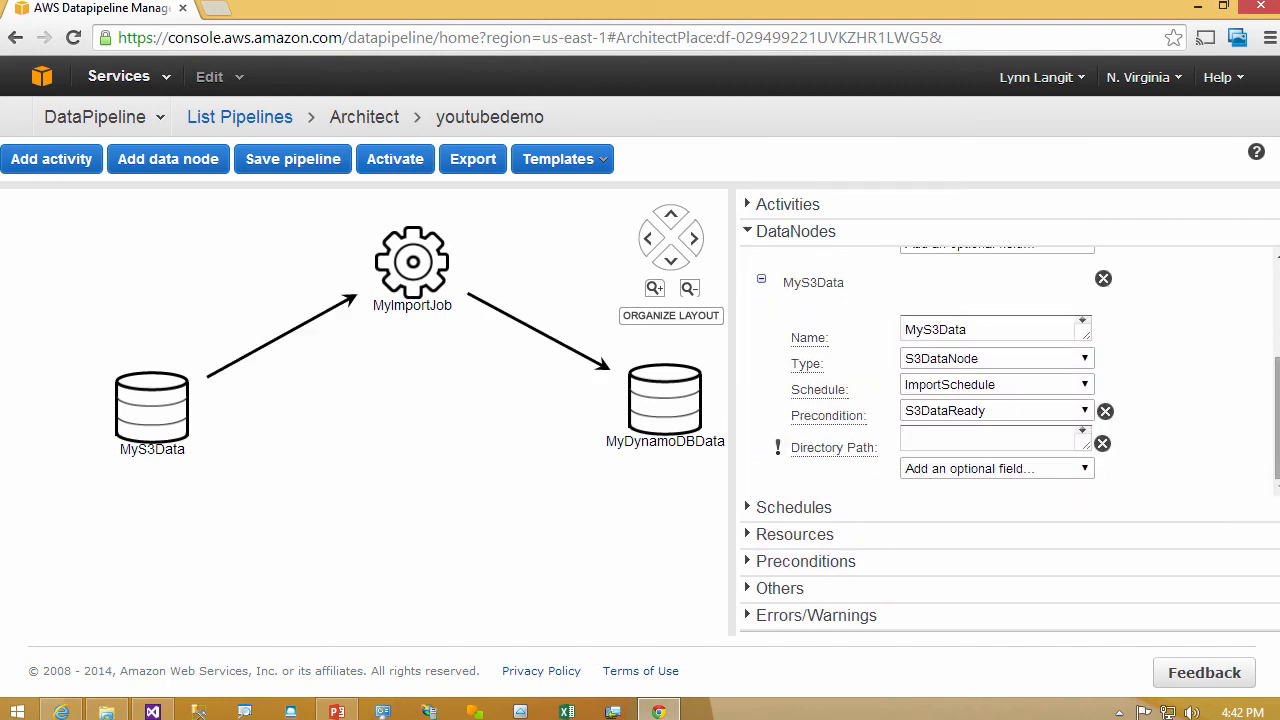
scroll(1277, 428, "up", 3)
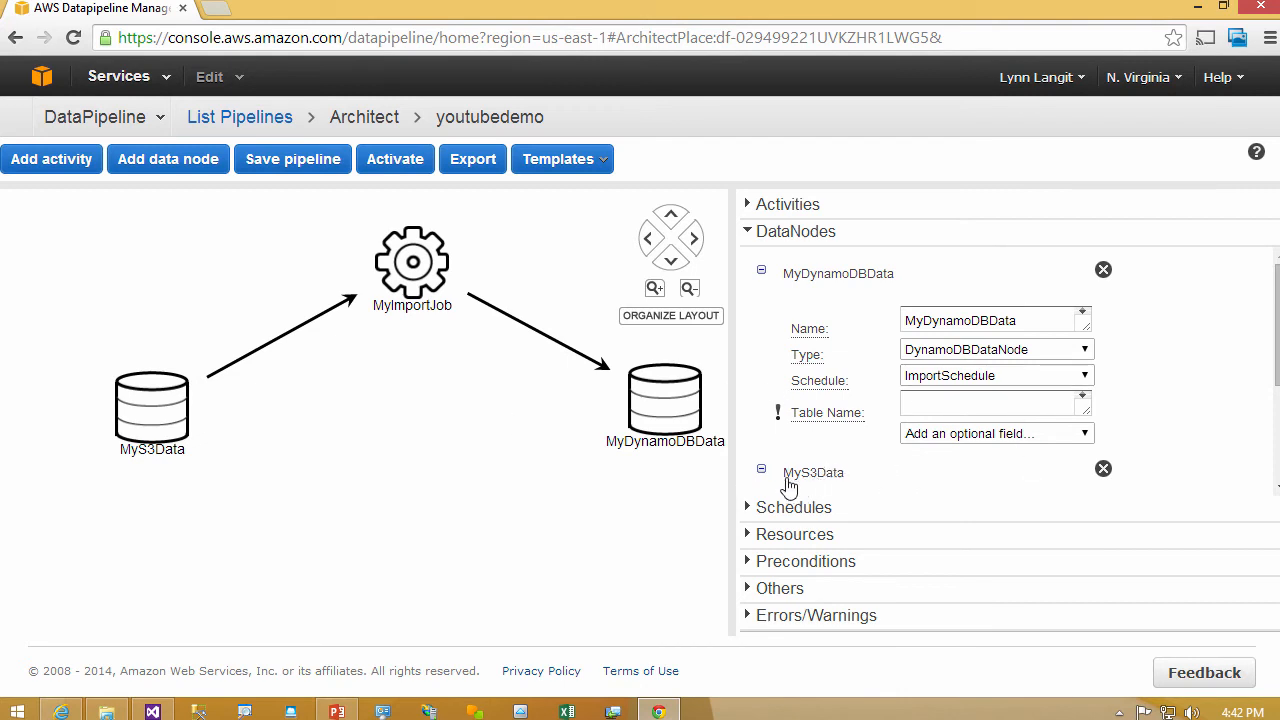
left_click(761, 271)
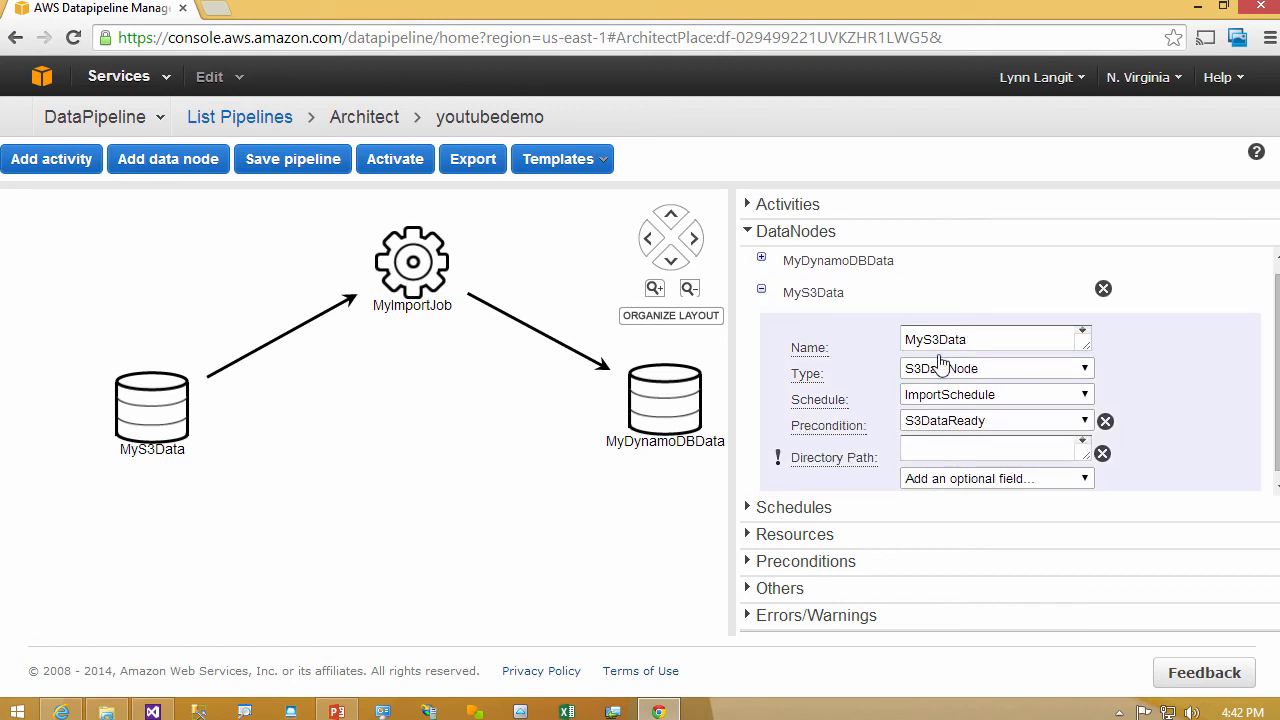
left_click_drag(975, 342, 862, 357)
type("CustomerData")
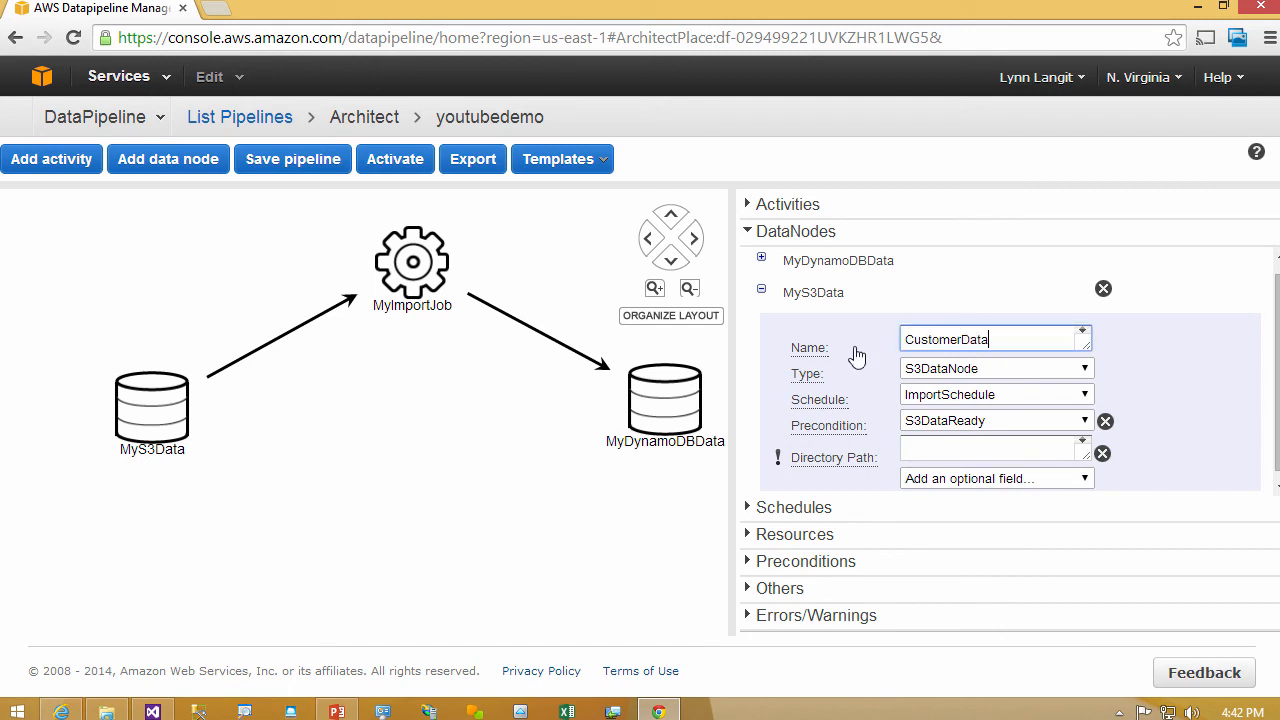
- Examine the CustomerData node's type, schedule, directory path and optional field choices without changing them
left_click(1085, 370)
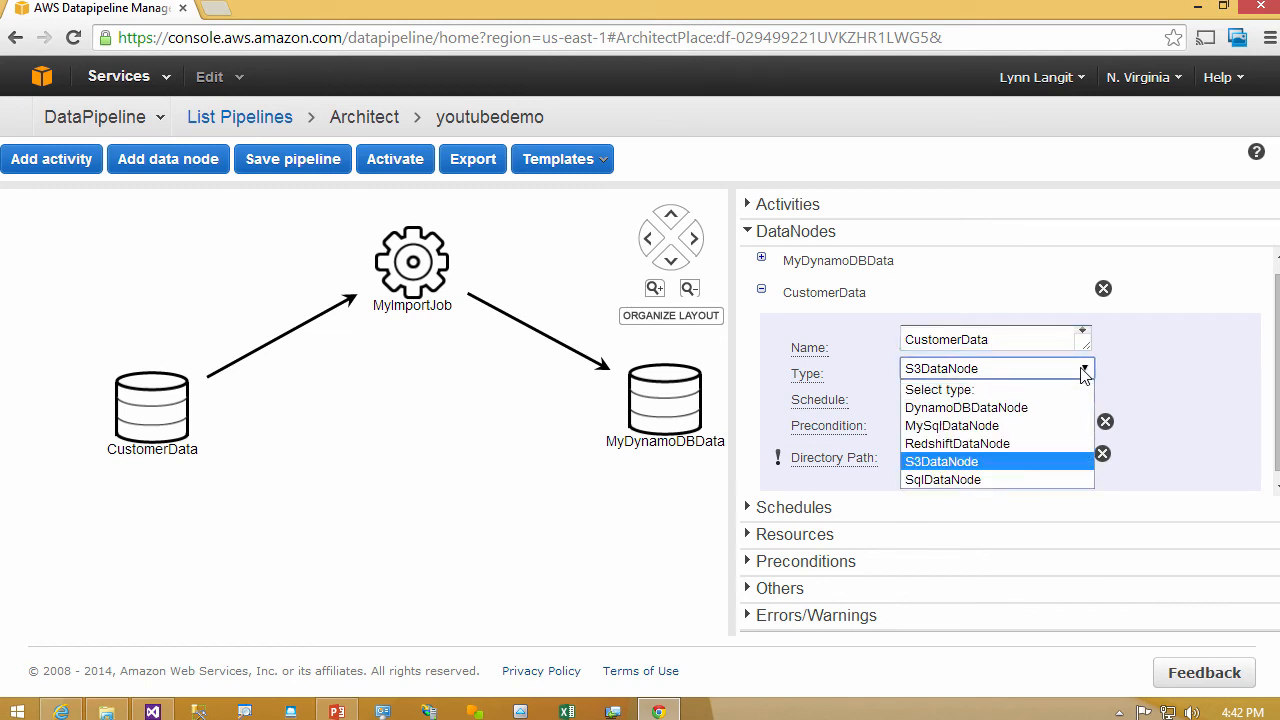
left_click(1085, 371)
left_click(1086, 396)
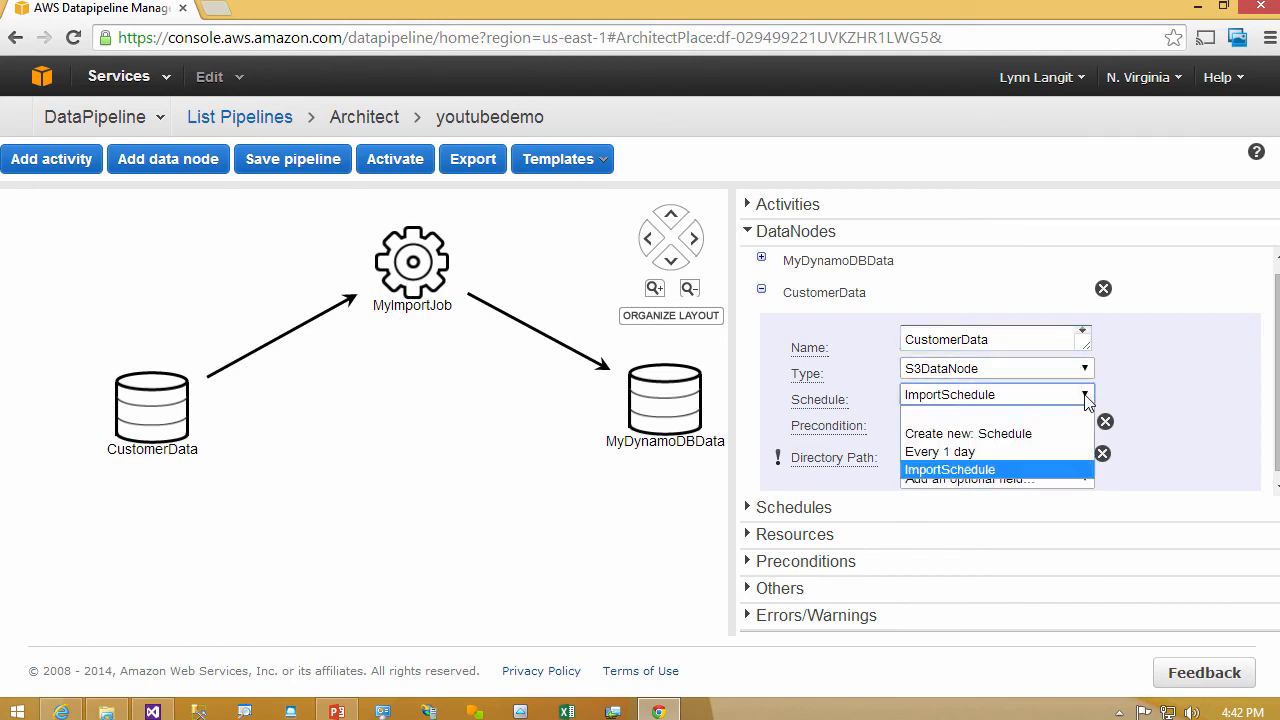
left_click(1086, 396)
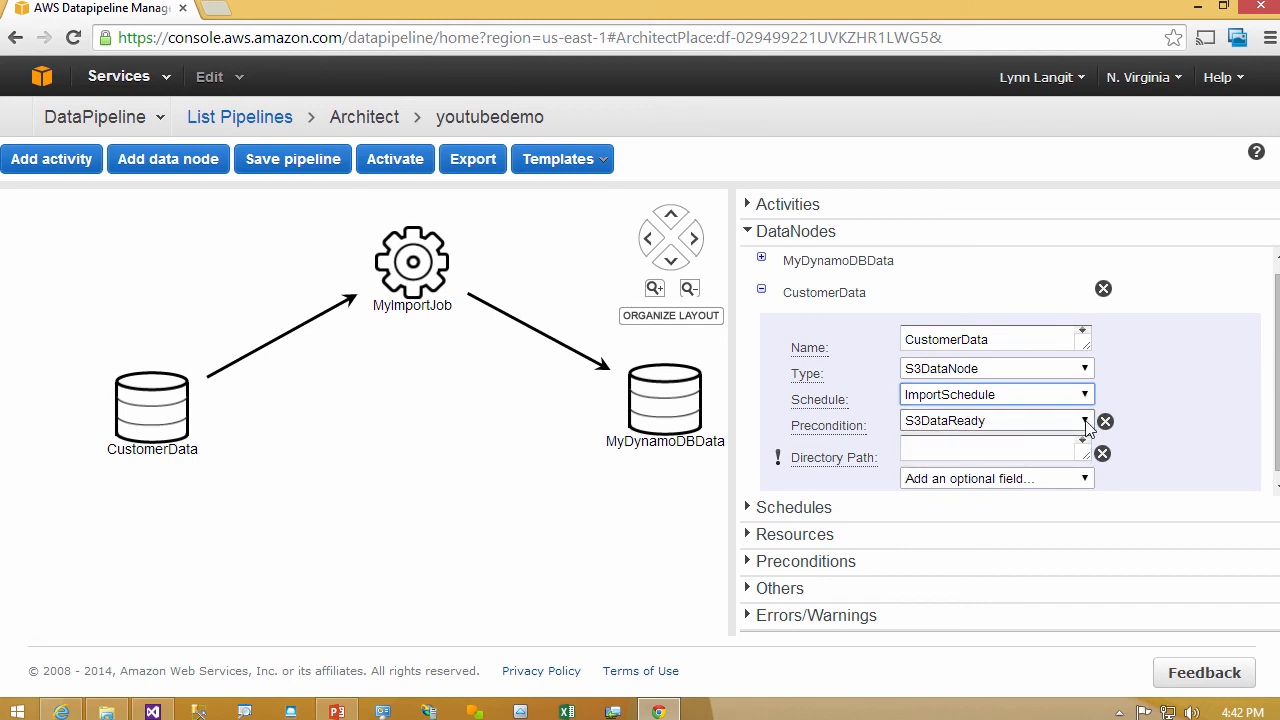
left_click(1066, 450)
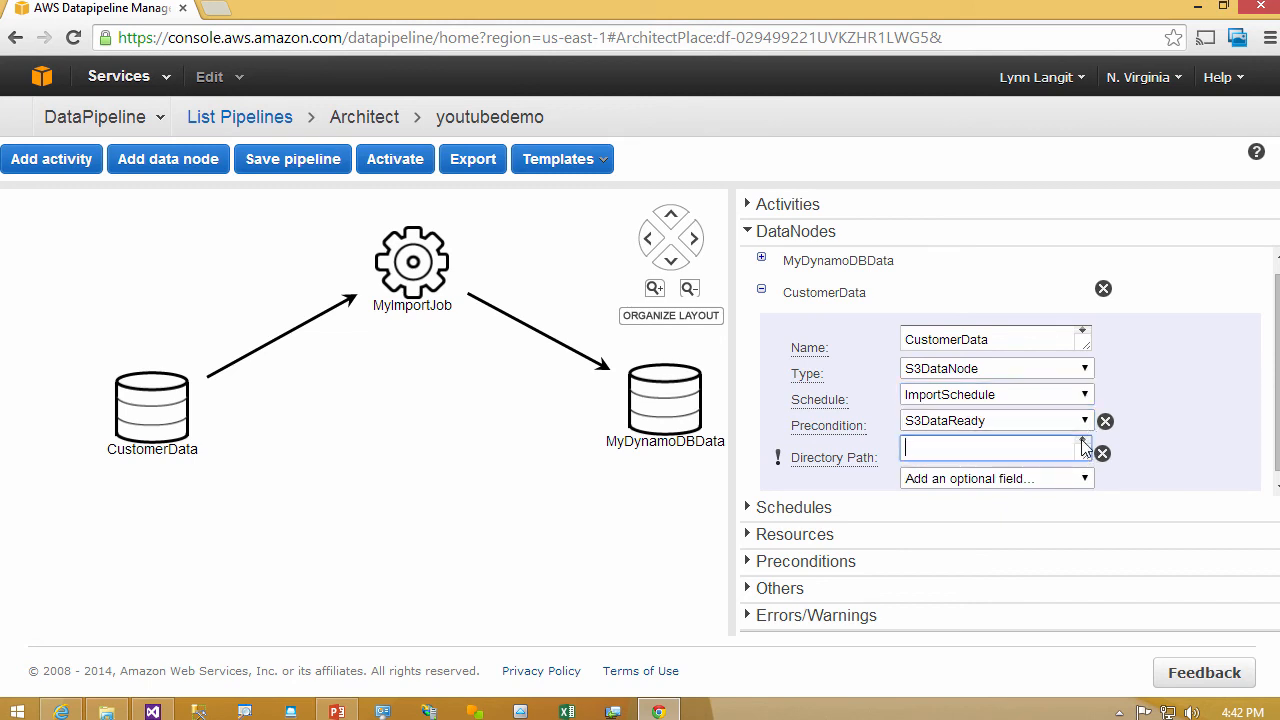
left_click(1085, 479)
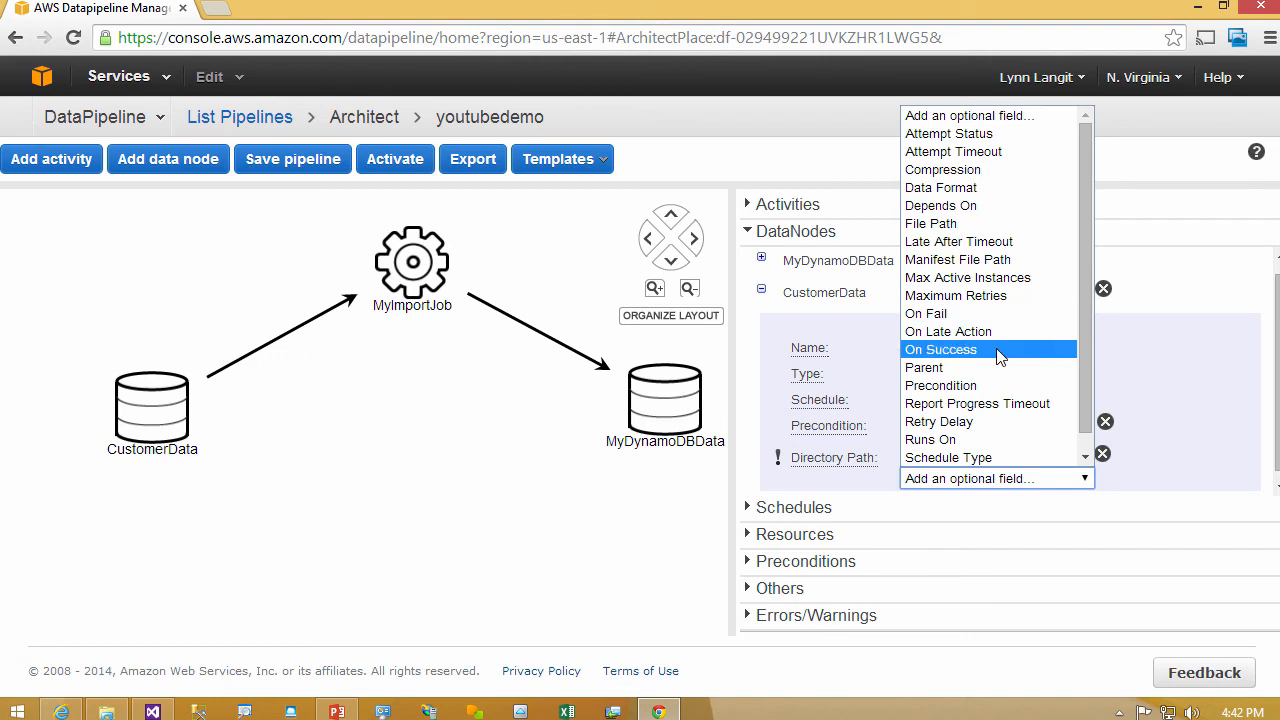
left_click(1186, 376)
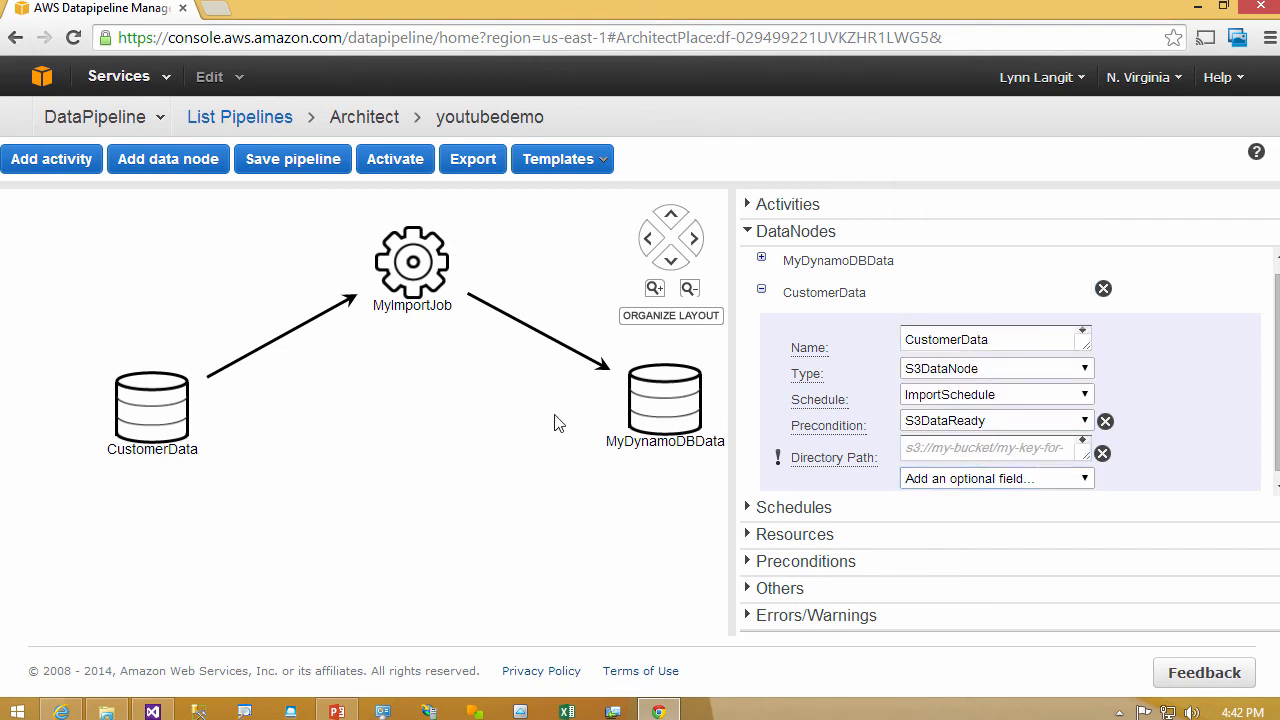
- Review the activity types for MyImportJob, try CopyActivity, and set the type back to EmrActivity
left_click(430, 272)
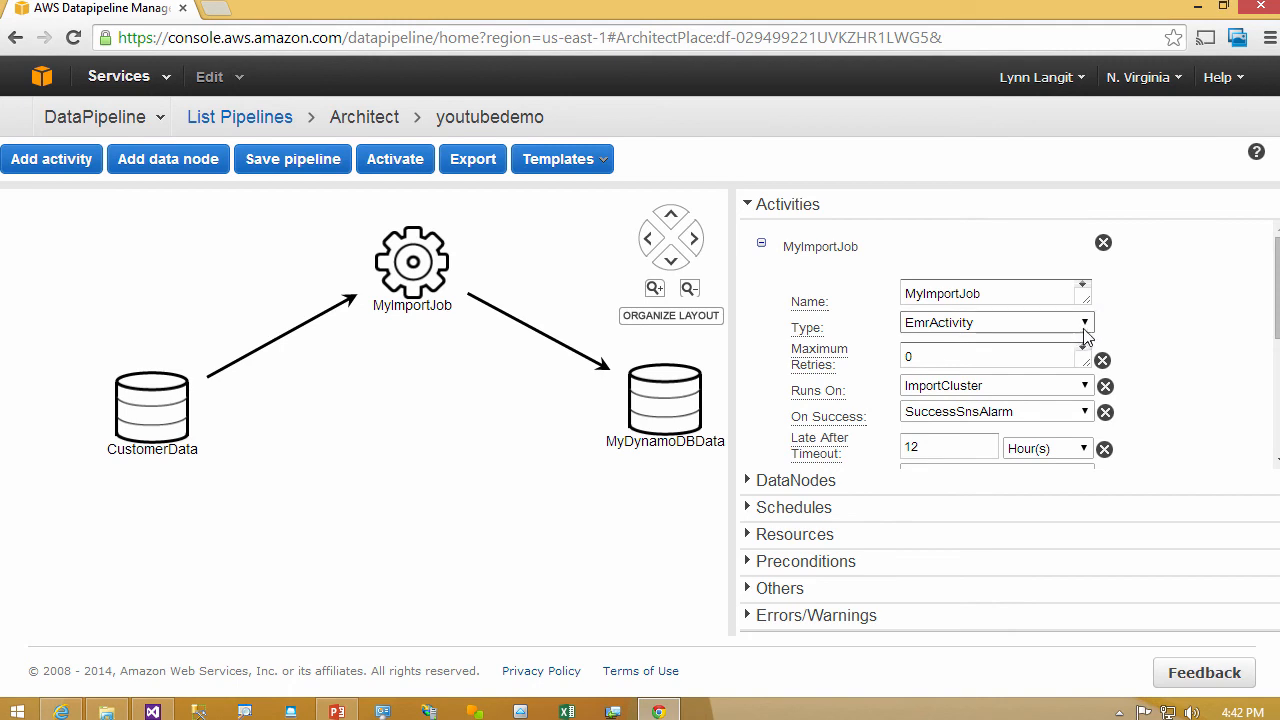
left_click(1085, 326)
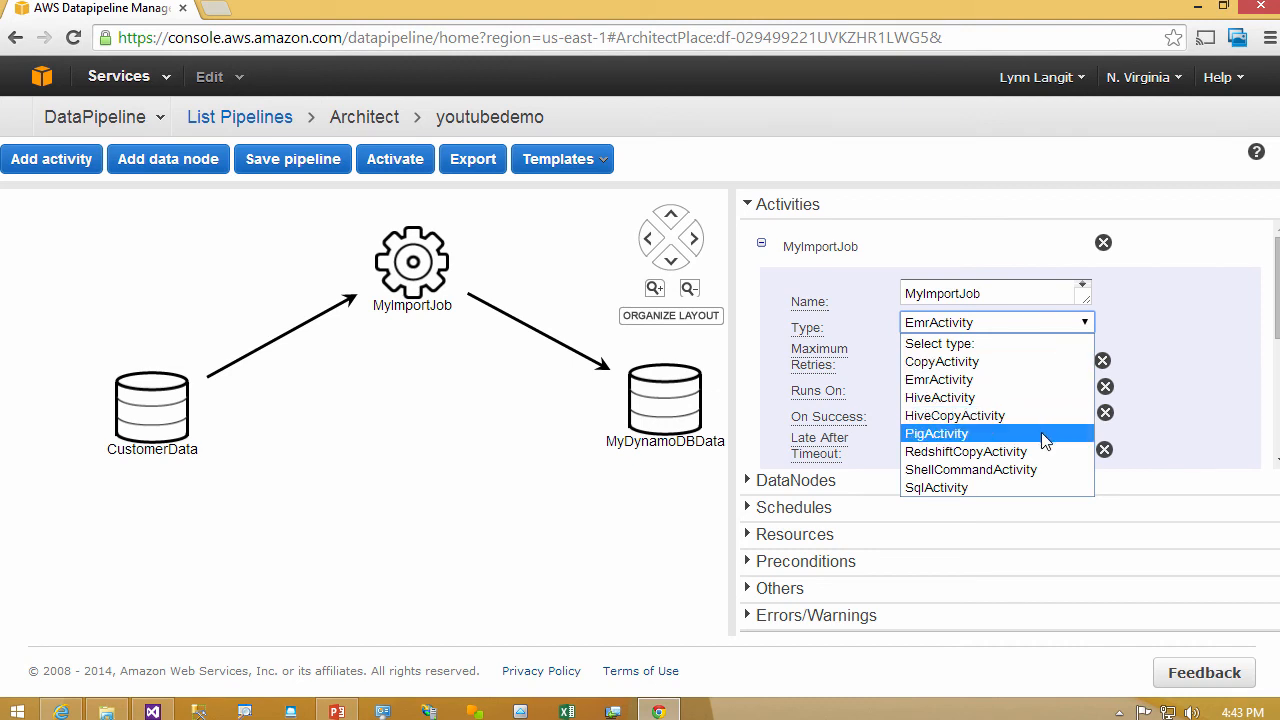
left_click(1049, 380)
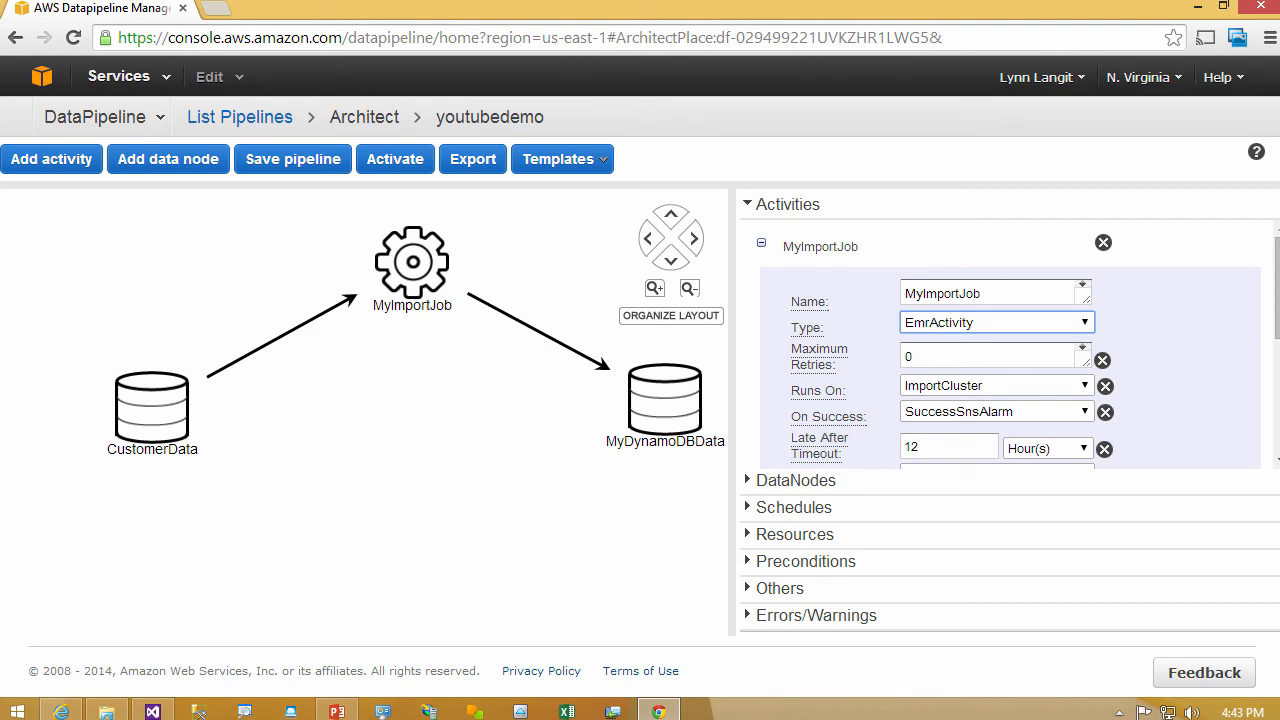
left_click(1086, 324)
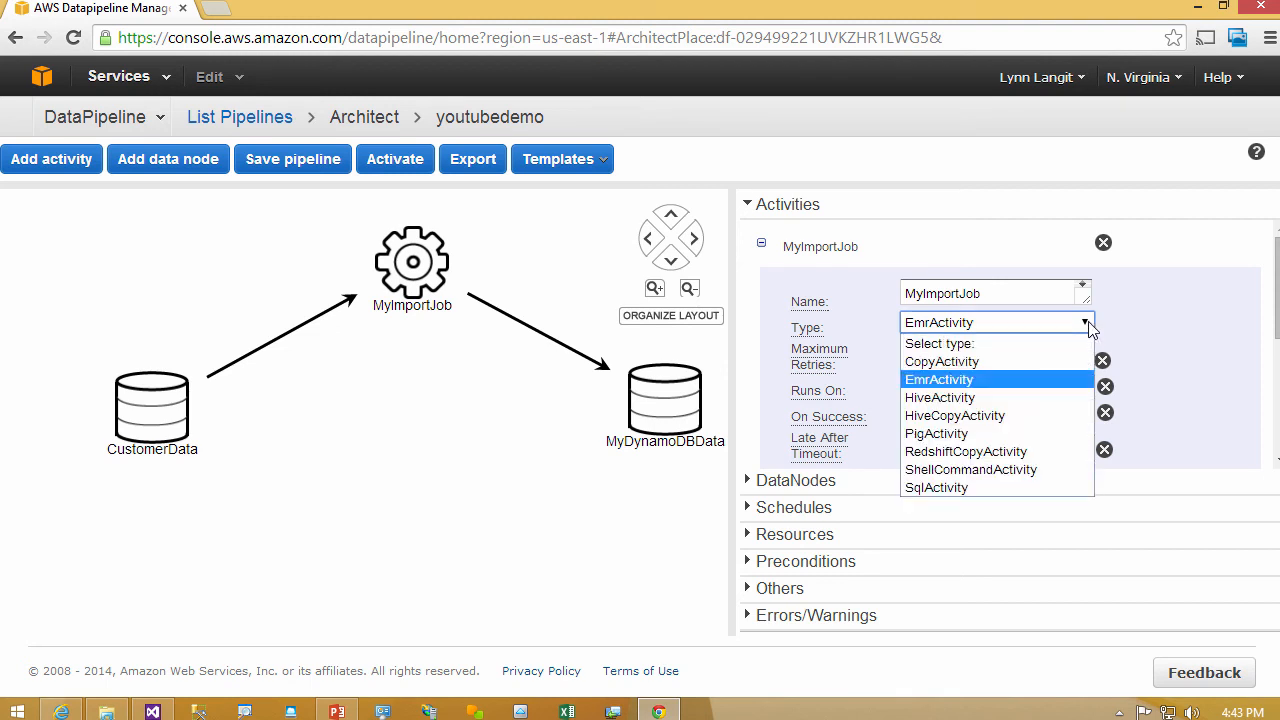
left_click(1060, 362)
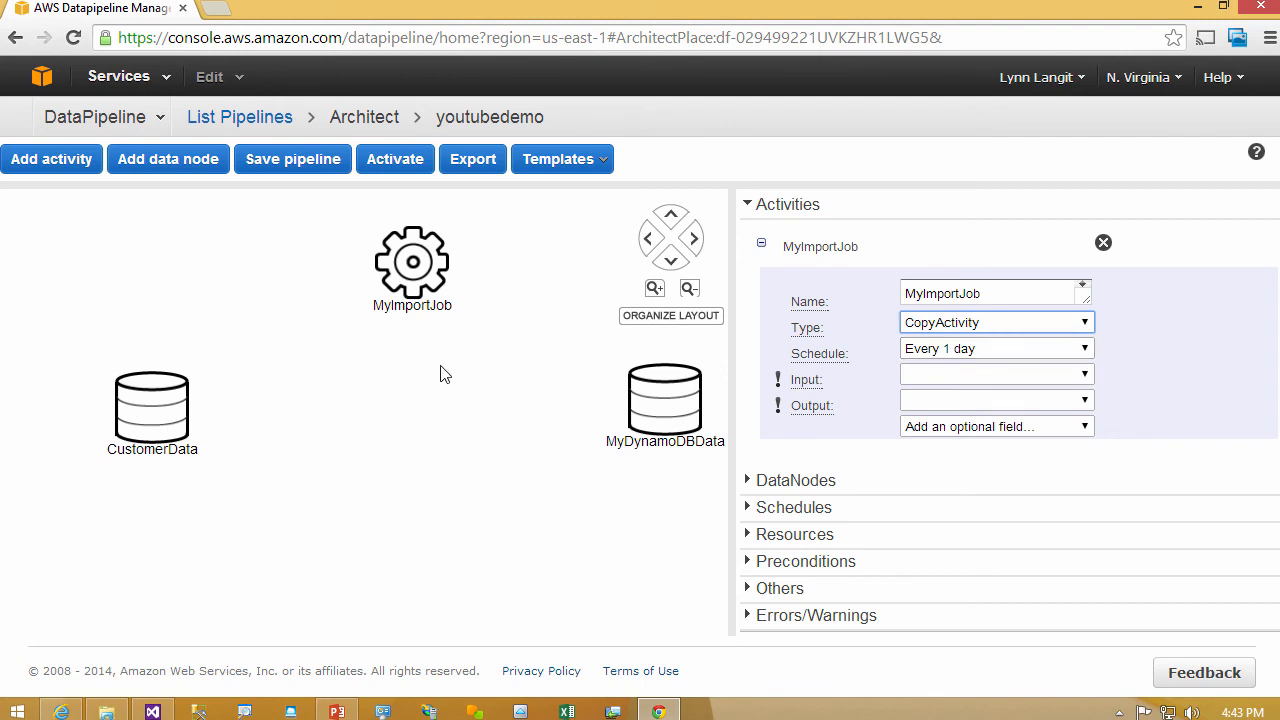
left_click(1087, 321)
left_click(1055, 380)
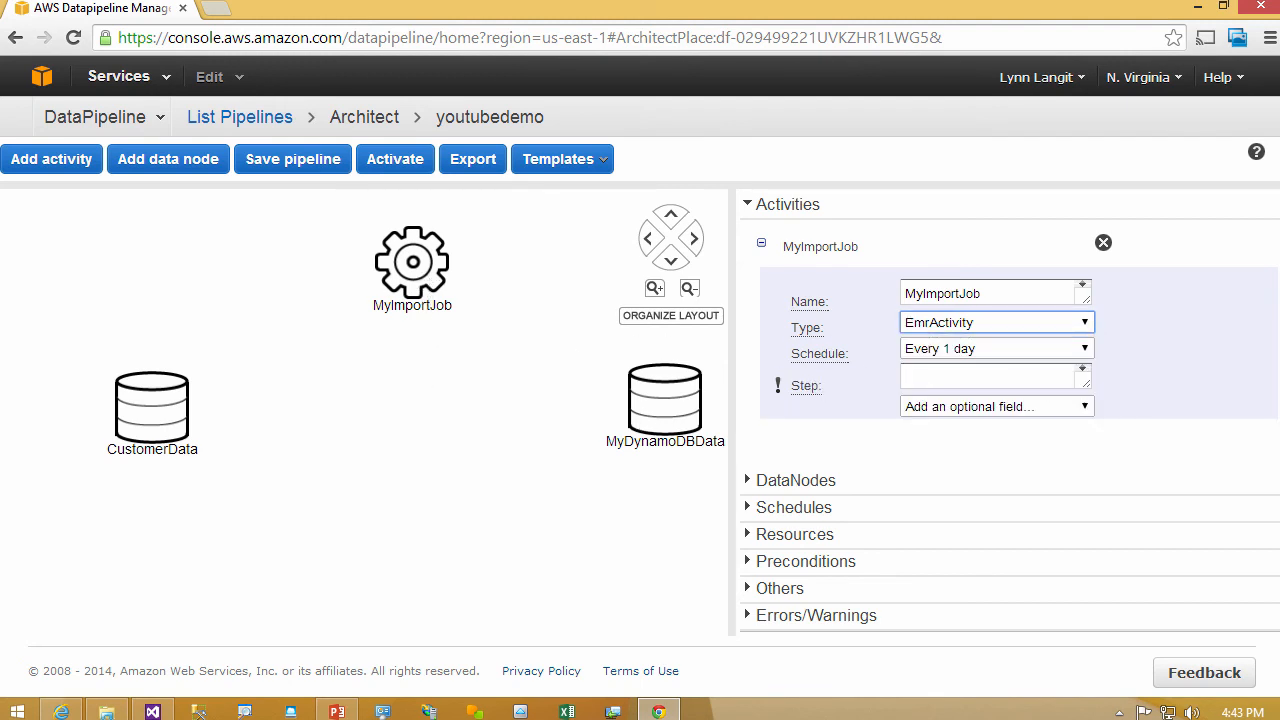
- Add a new data node to the pipeline, set its type to RedshiftDataNode, and review its fields
left_click(660, 425)
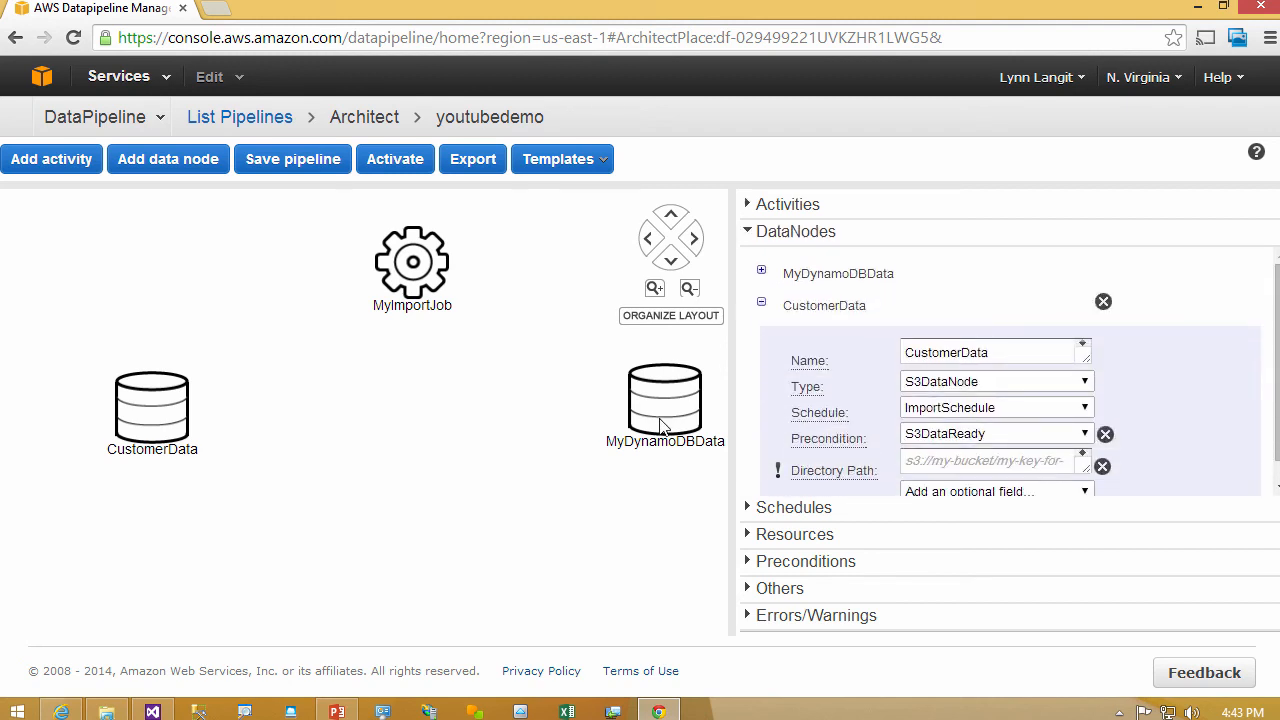
left_click(193, 162)
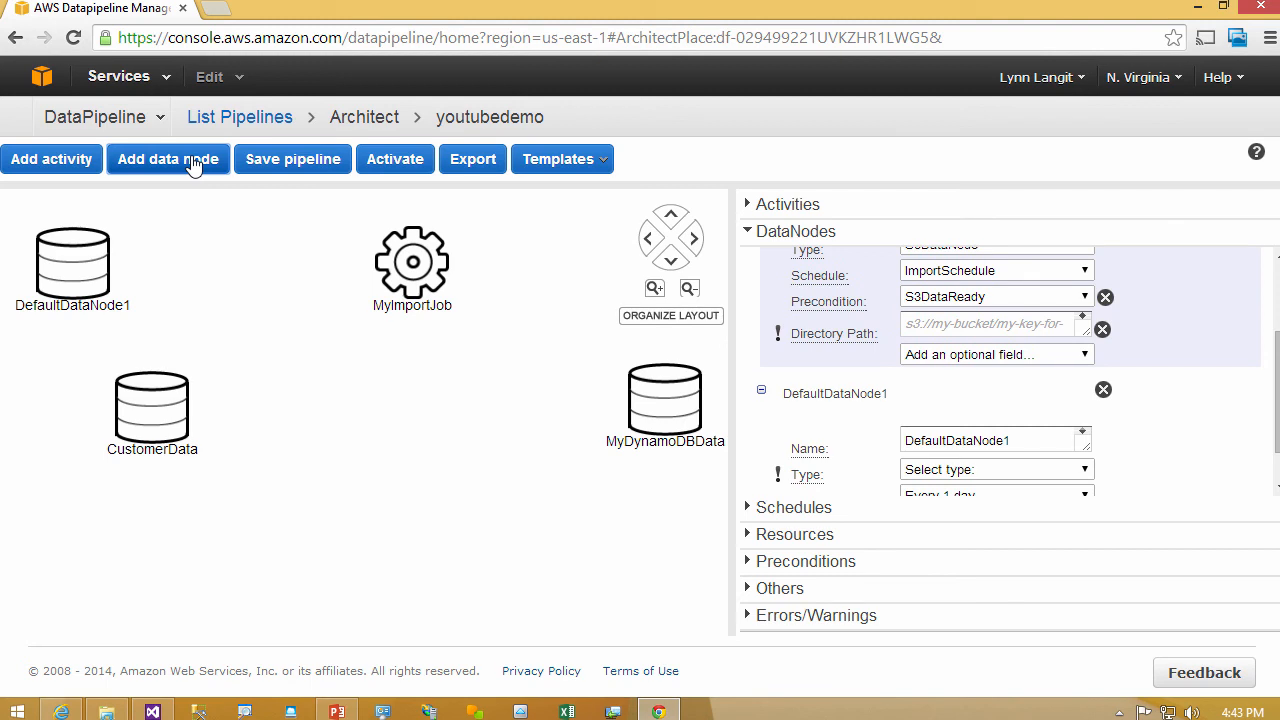
left_click(1087, 469)
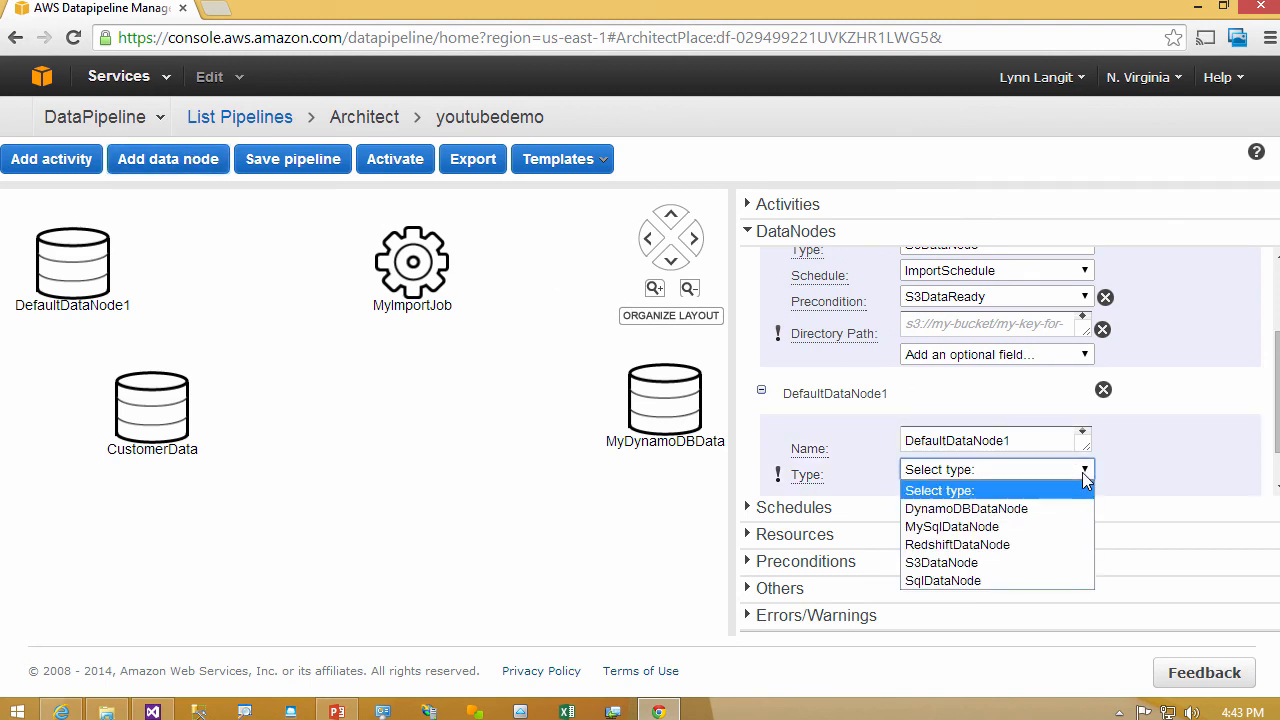
left_click(1046, 543)
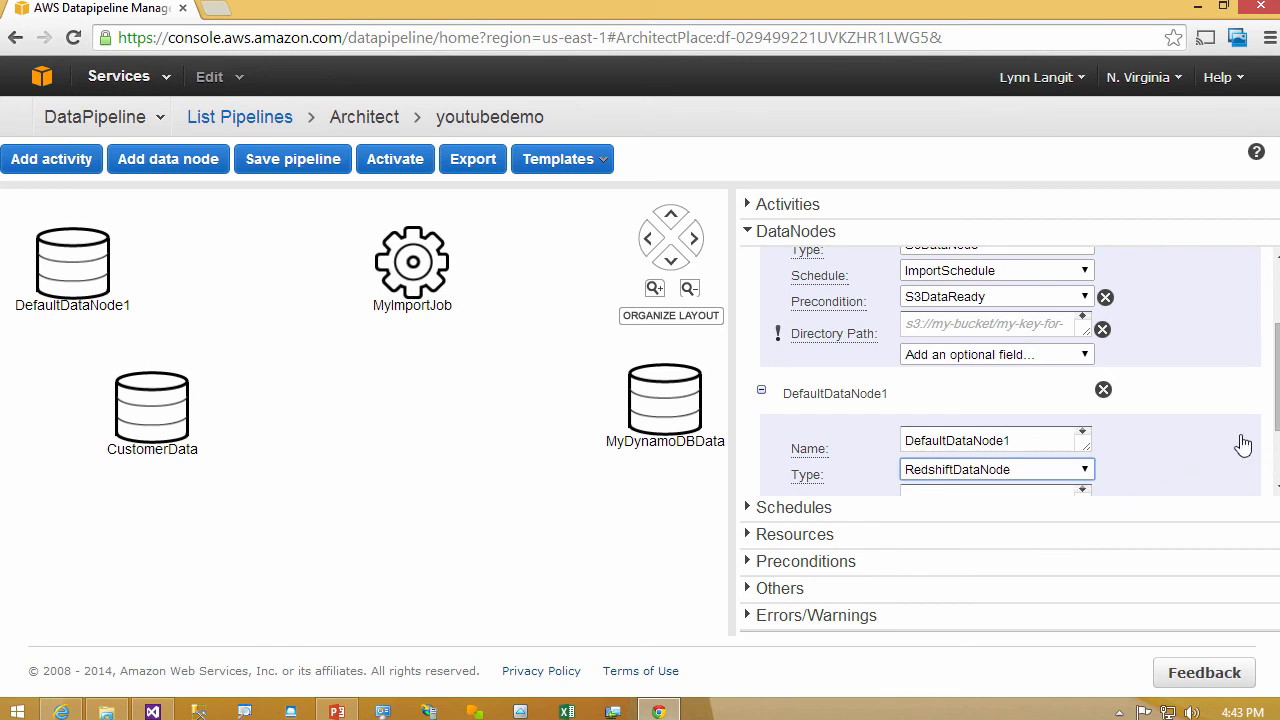
left_click(1274, 411)
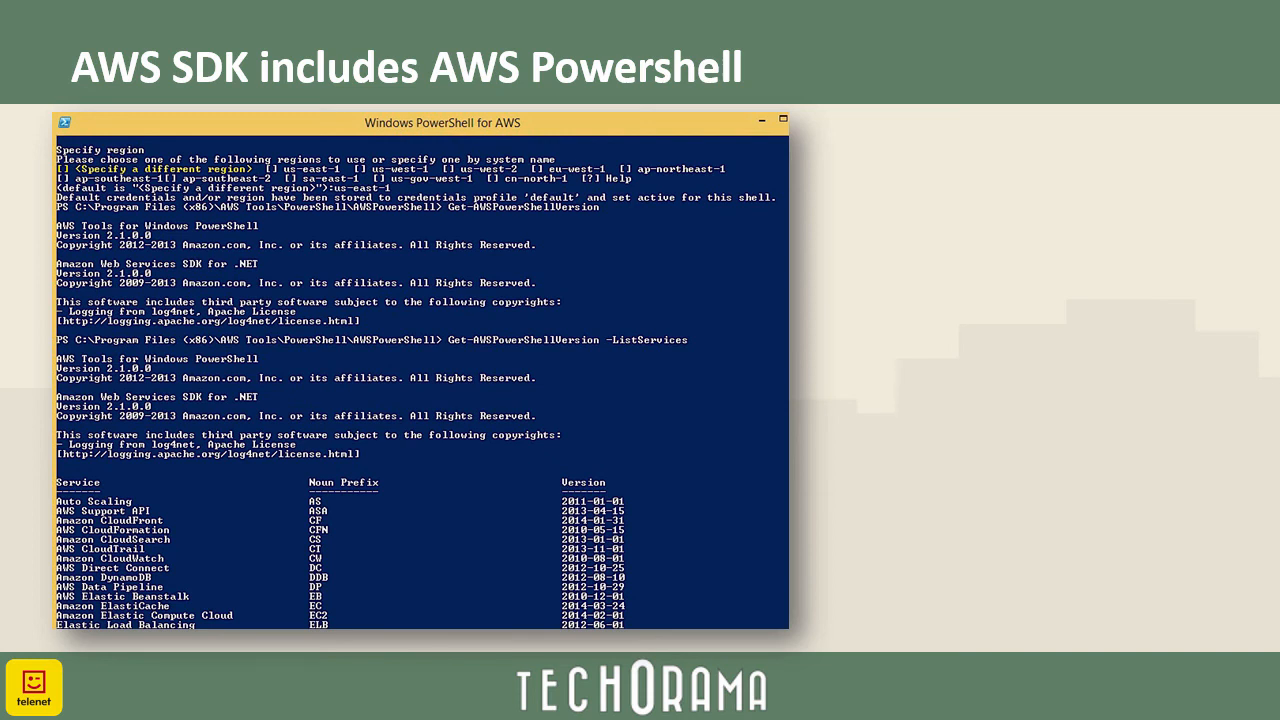
- End the slide show, switch to the AWS Tools for Windows page in Internet Explorer, and open the Windows PowerShell User Guide
key("Escape")
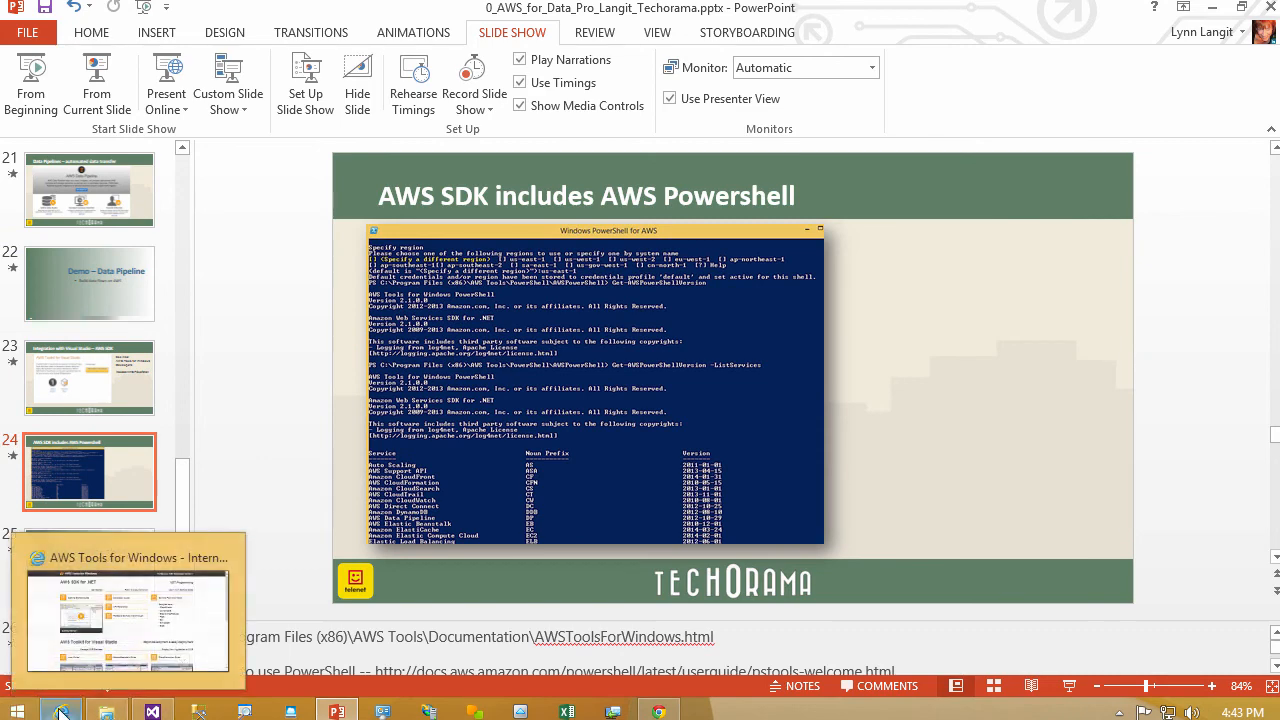
left_click(62, 712)
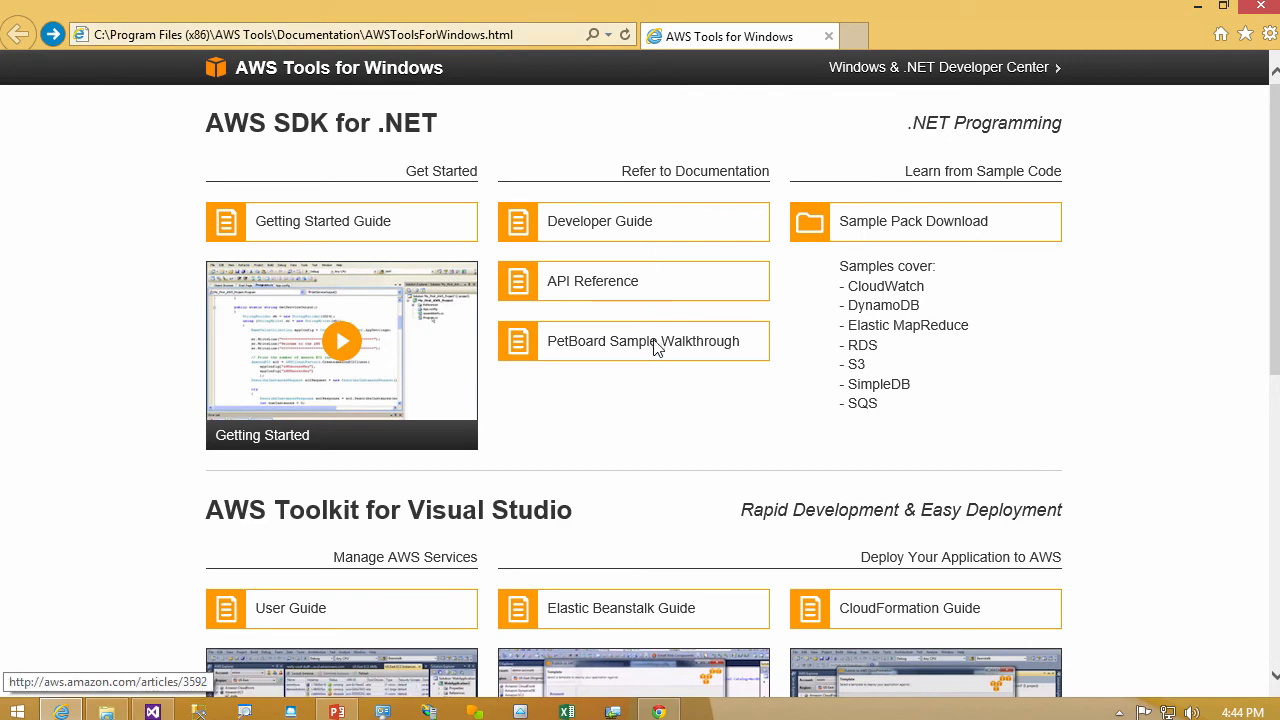
left_click_drag(1278, 142, 1265, 402)
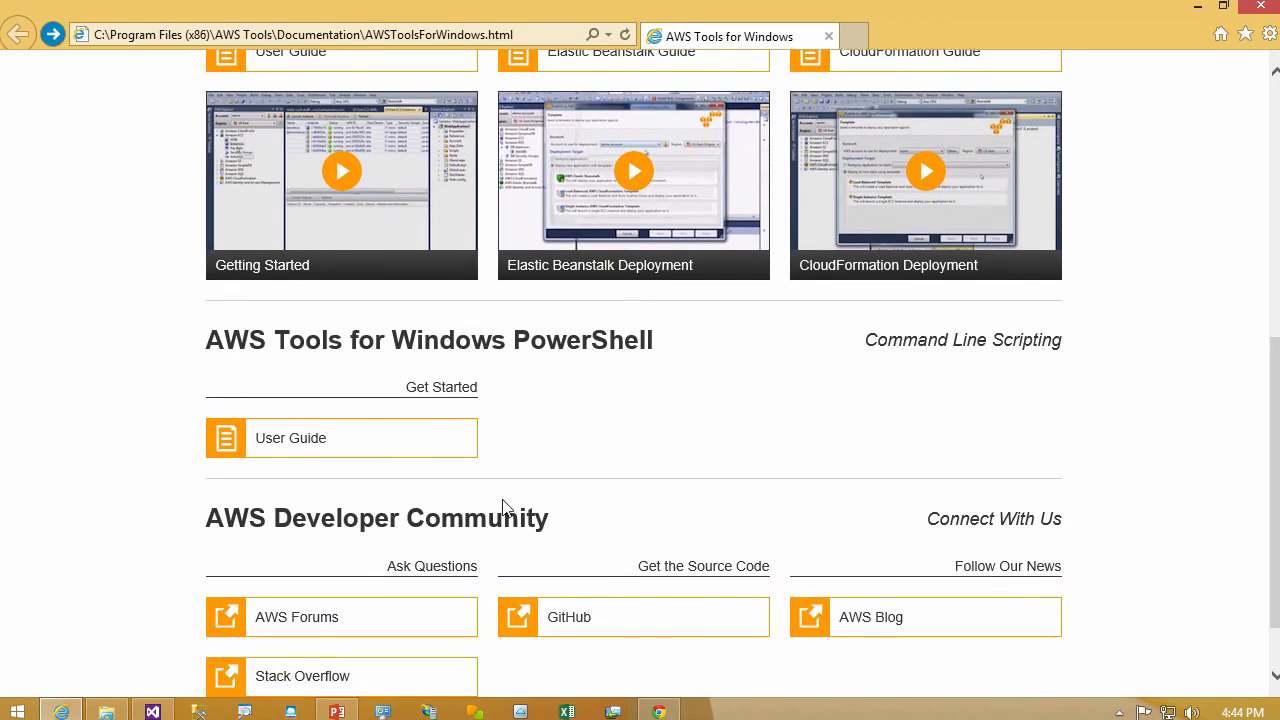
left_click(314, 456)
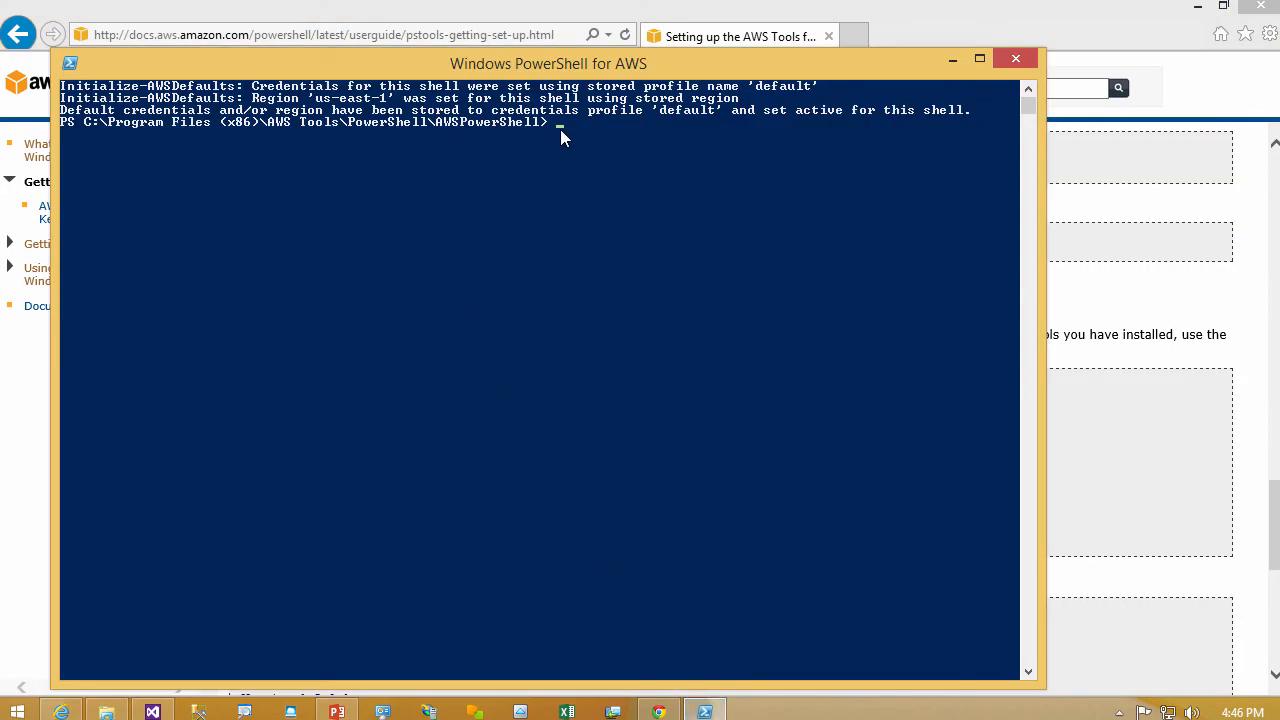
- Run Get-AWSPowerShellVersion, run it again with -ListServices, and return to the AWS PowerShell setup guide to read further
type("Get-AWSPowerShellVersion")
key("Return")
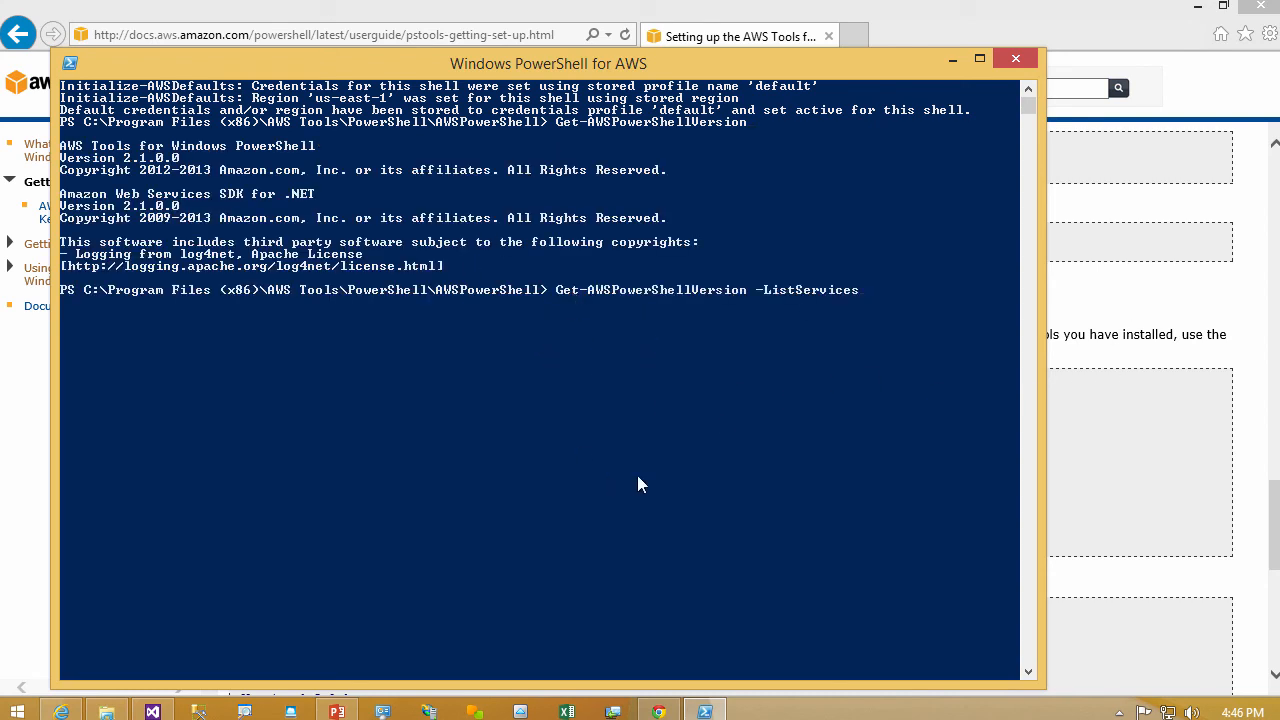
key("Return")
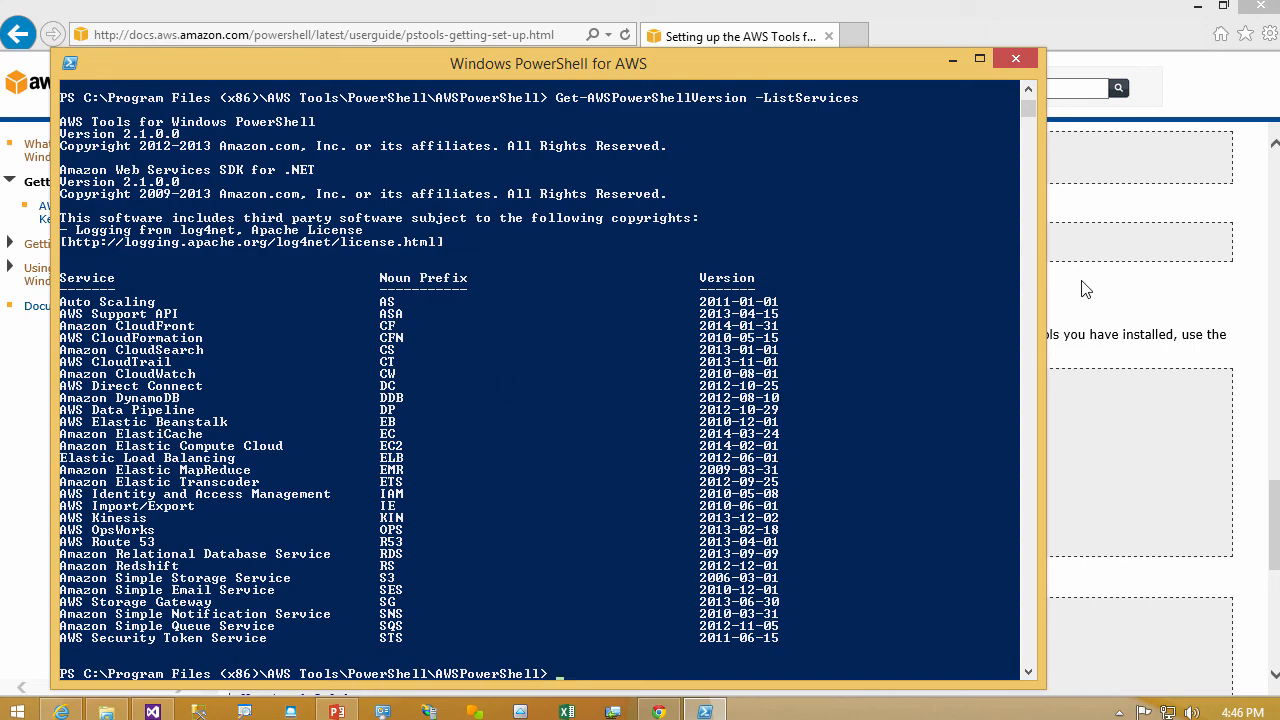
left_click(1255, 542)
left_click_drag(1270, 525, 1270, 615)
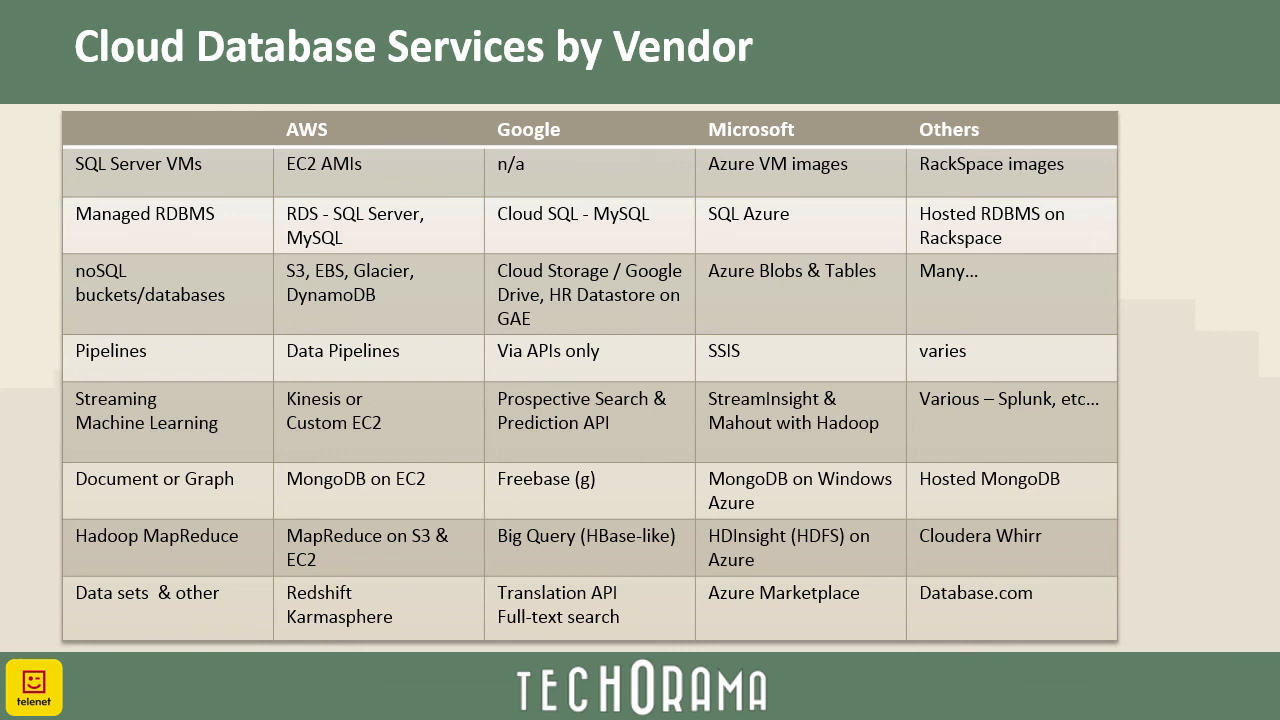
key("Right")
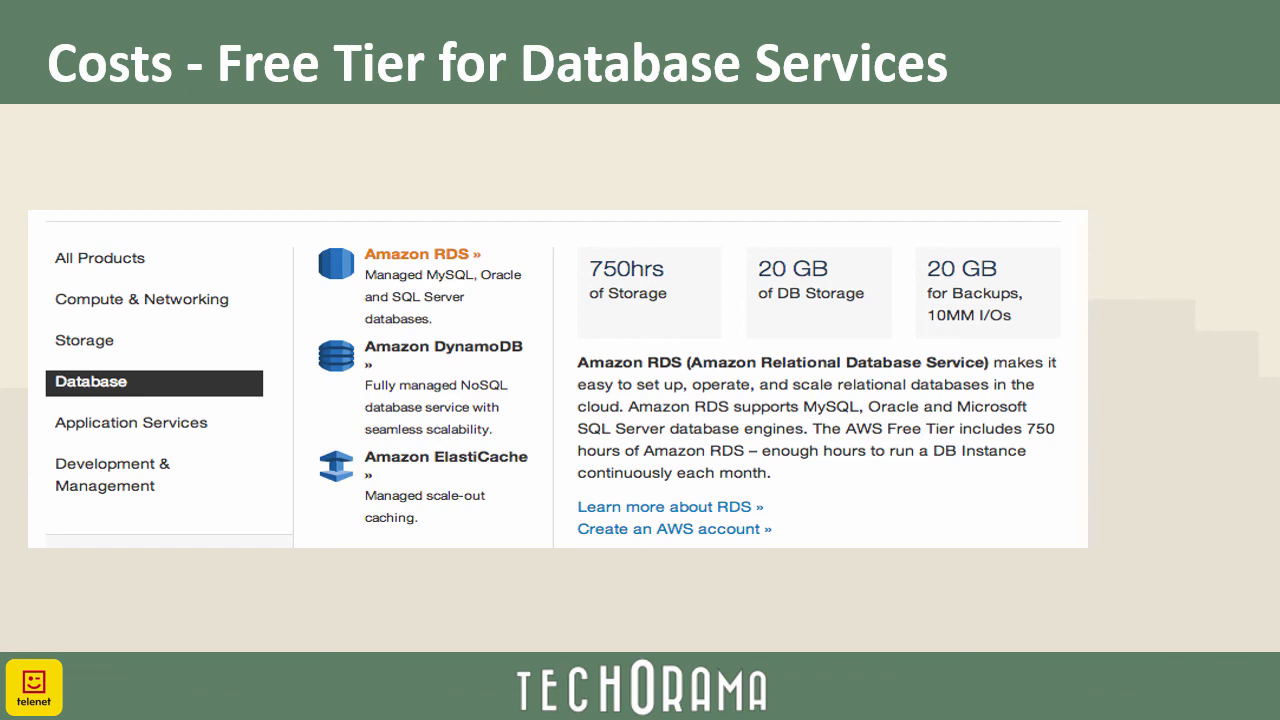
key("Right")
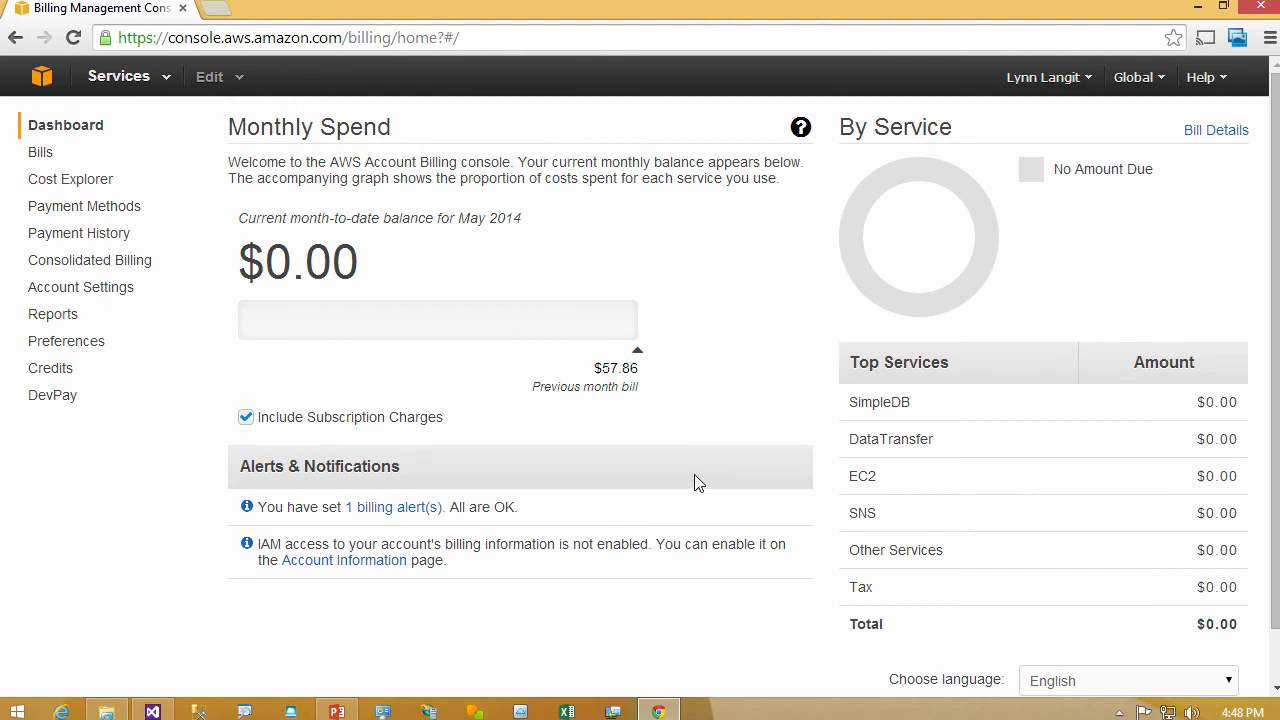
- Launch Cost Explorer from the billing dashboard and set the cost report's time range to This Year
left_click(78, 186)
left_click(380, 180)
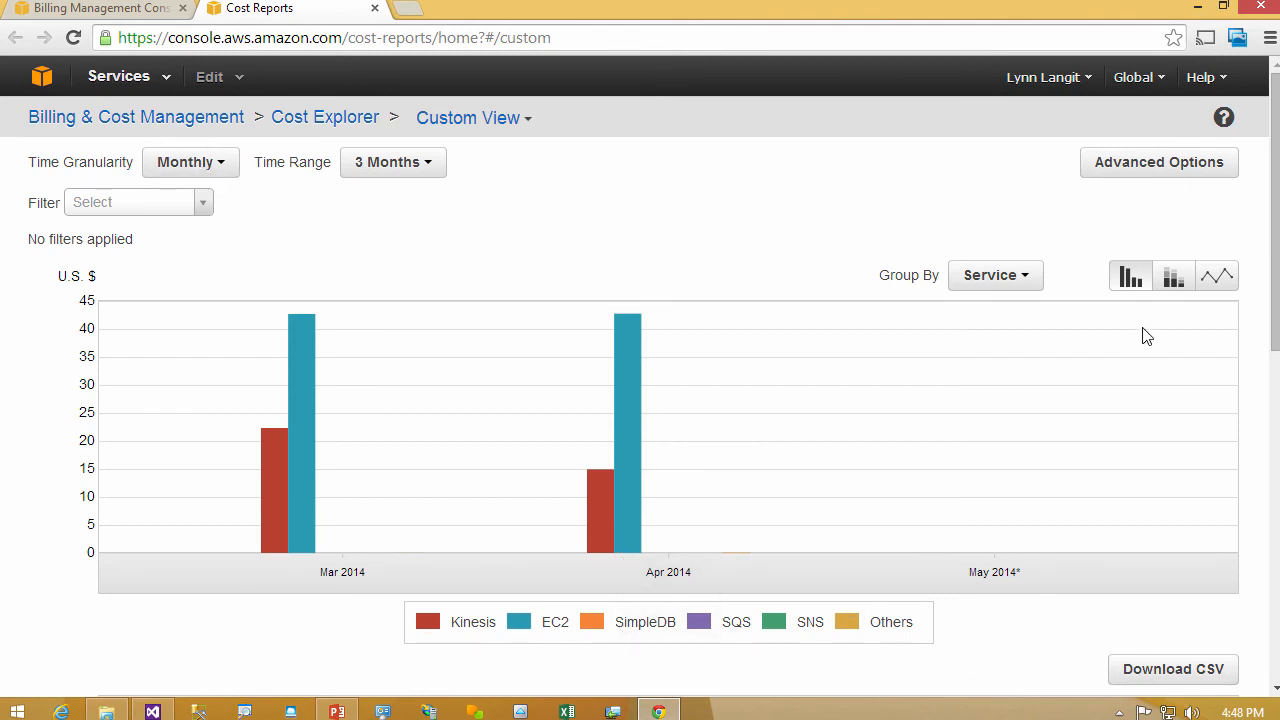
left_click(433, 170)
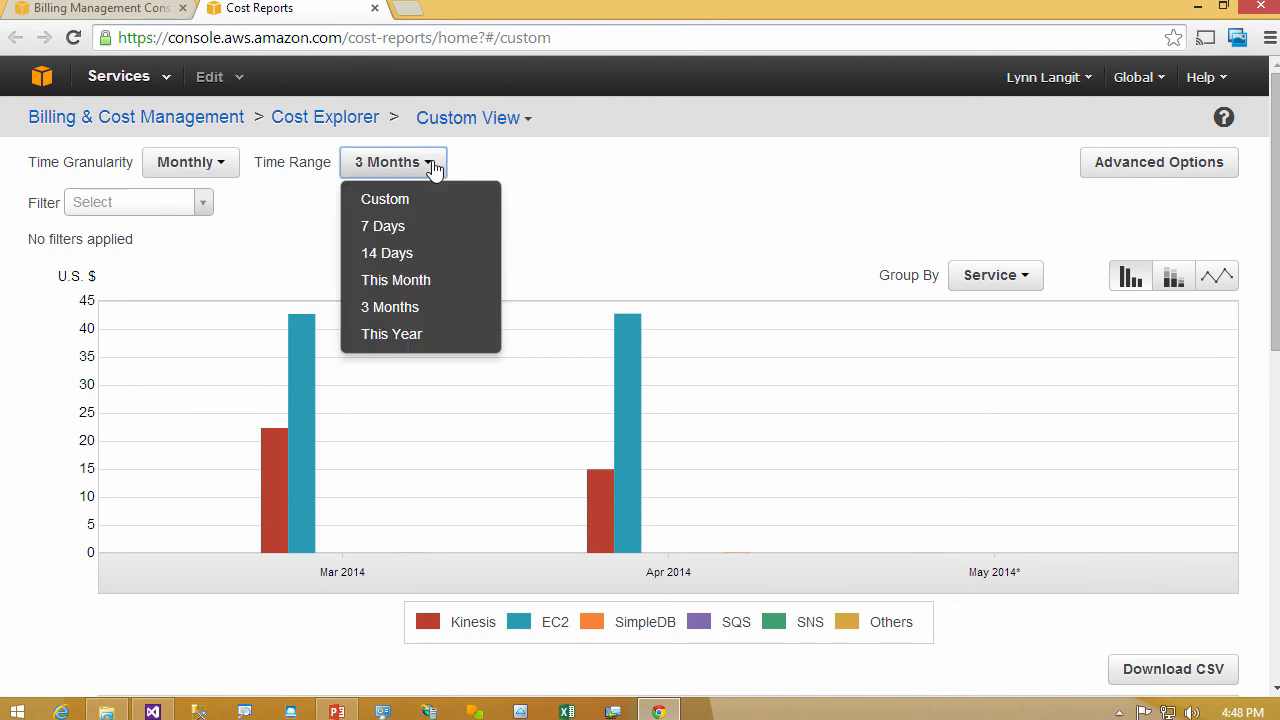
left_click(425, 334)
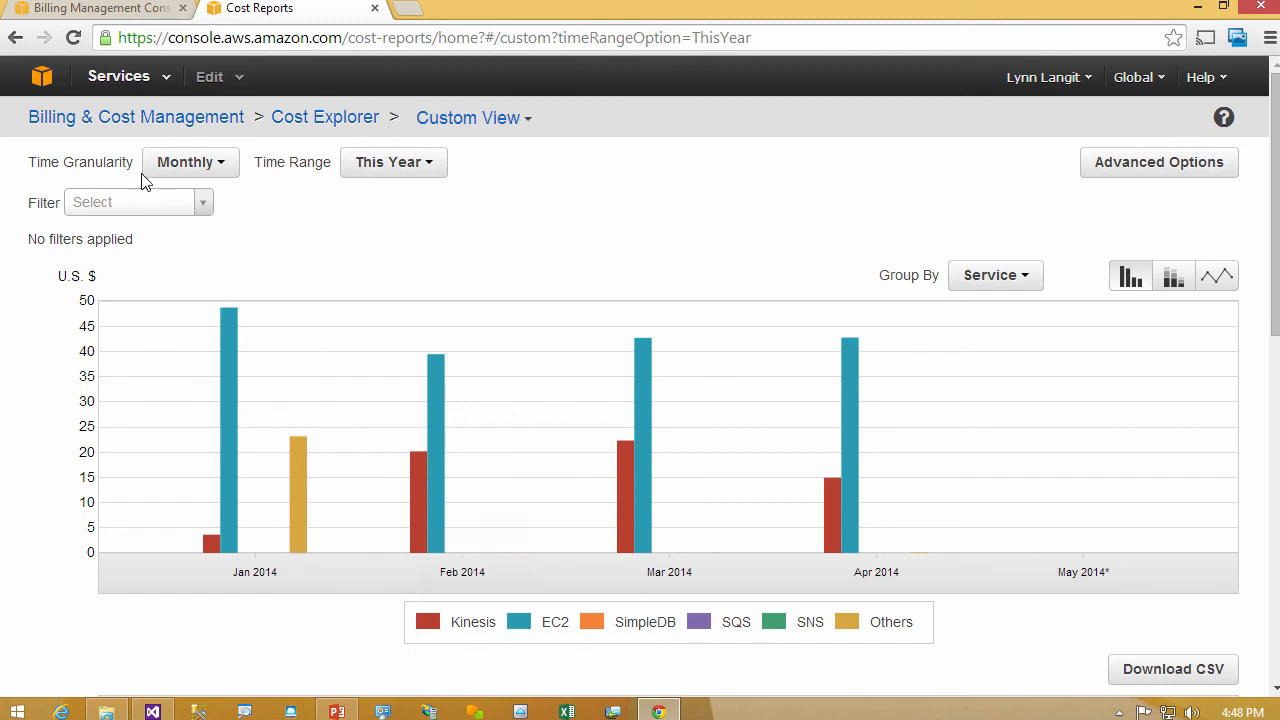
- Return to Billing & Cost Management, open the account's billing alerts in CloudWatch, and start creating a new alarm
left_click(1062, 78)
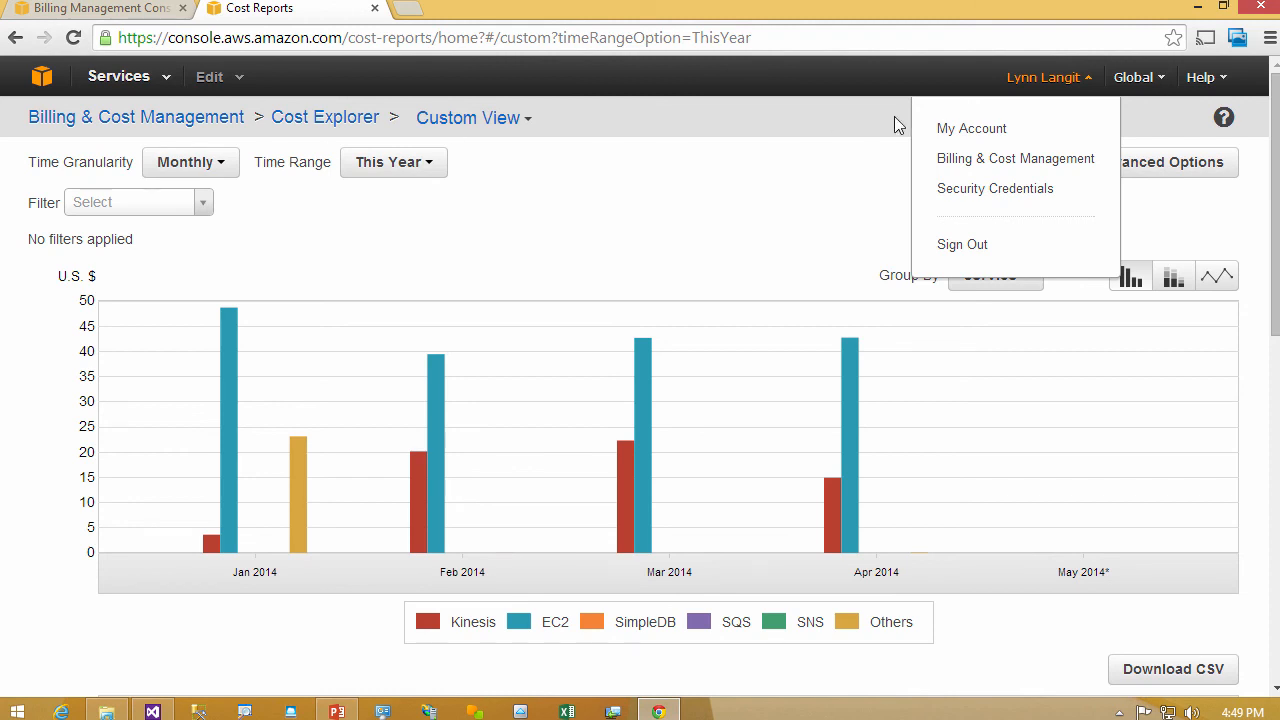
left_click(1008, 160)
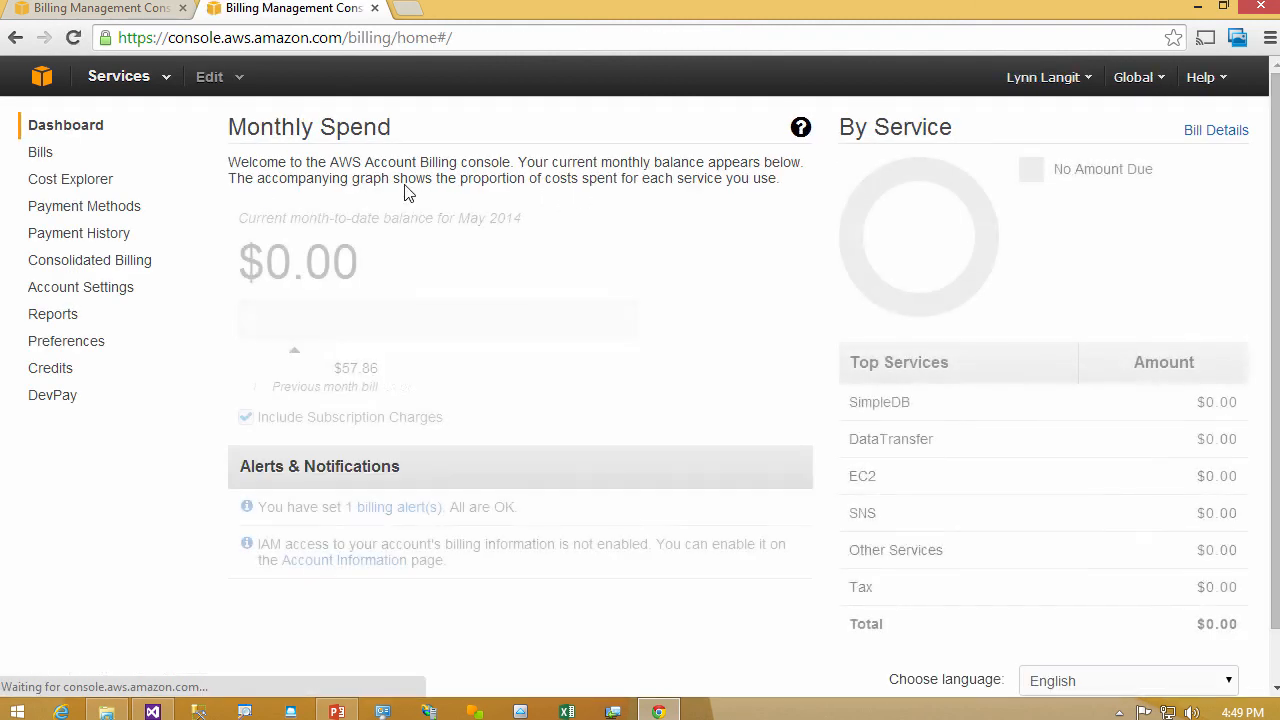
left_click(390, 507)
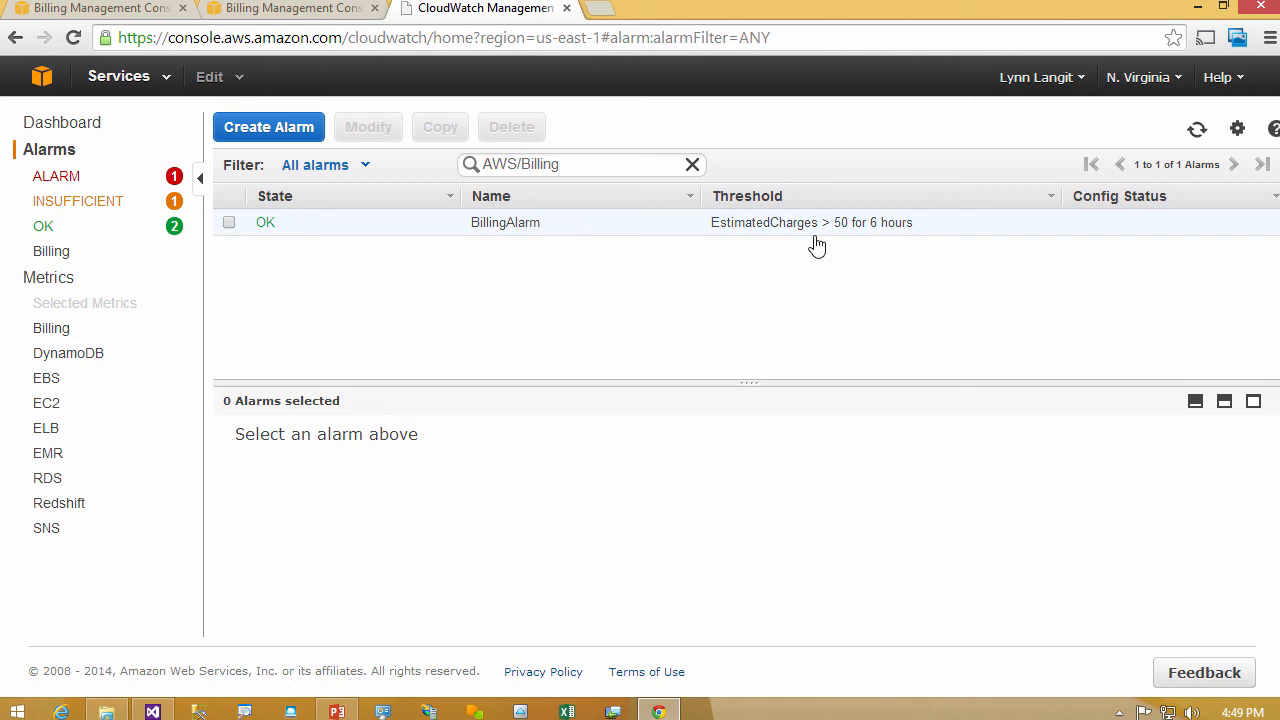
left_click(302, 131)
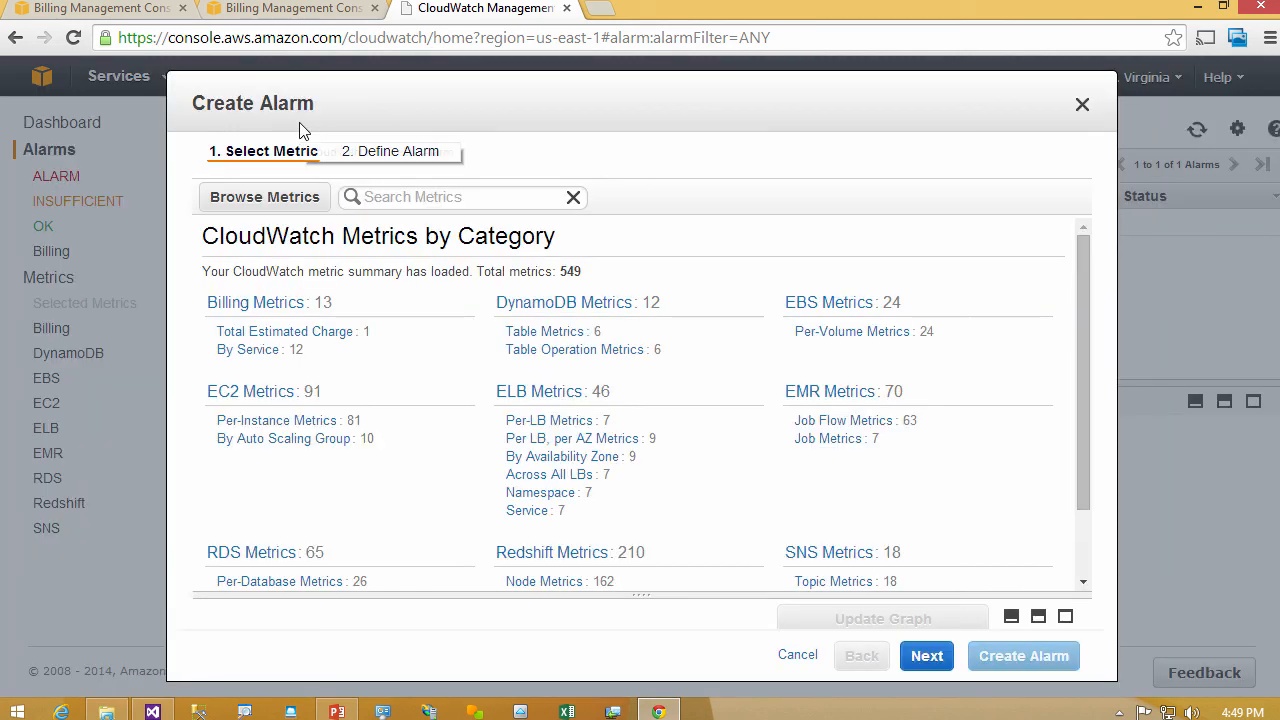